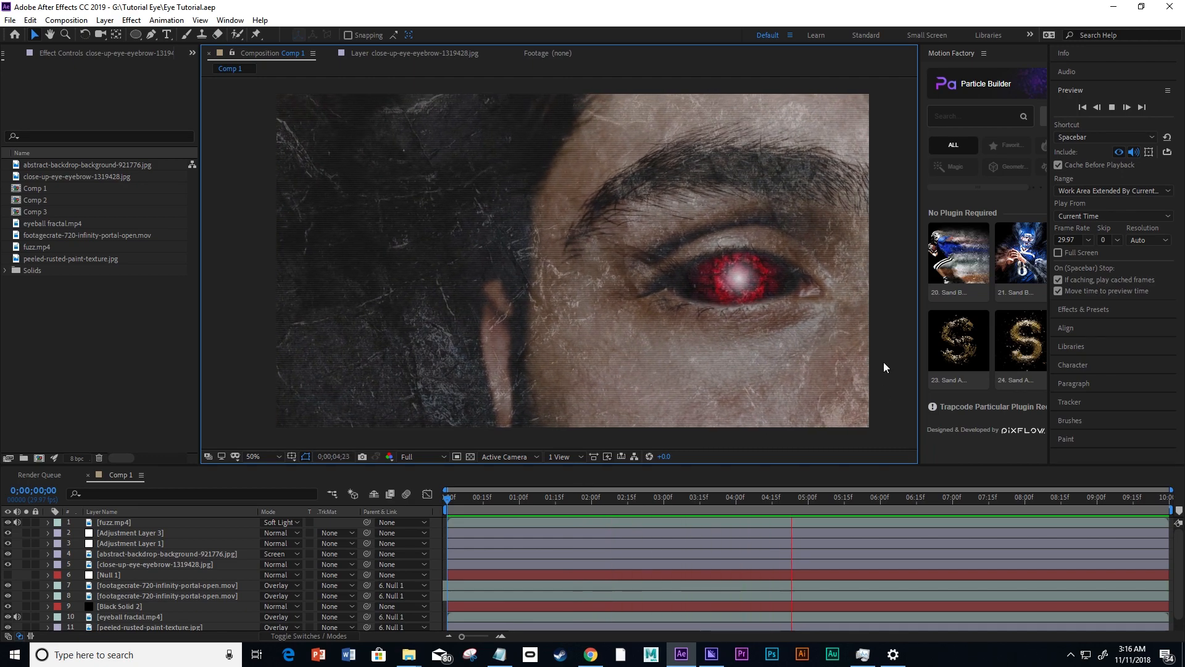
Stop the preview and create a 1920 x 1080, 10-second composition named eyeball.
{"action": "key", "text": "space"}
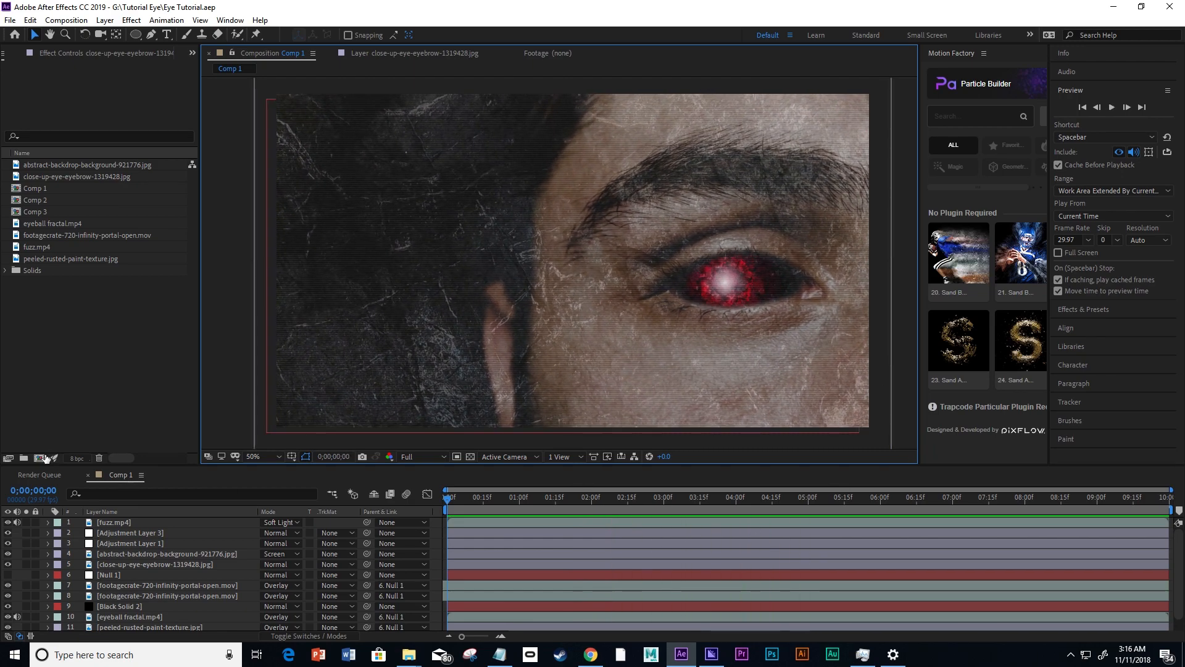
{"action": "left_click", "coordinate": [38, 457]}
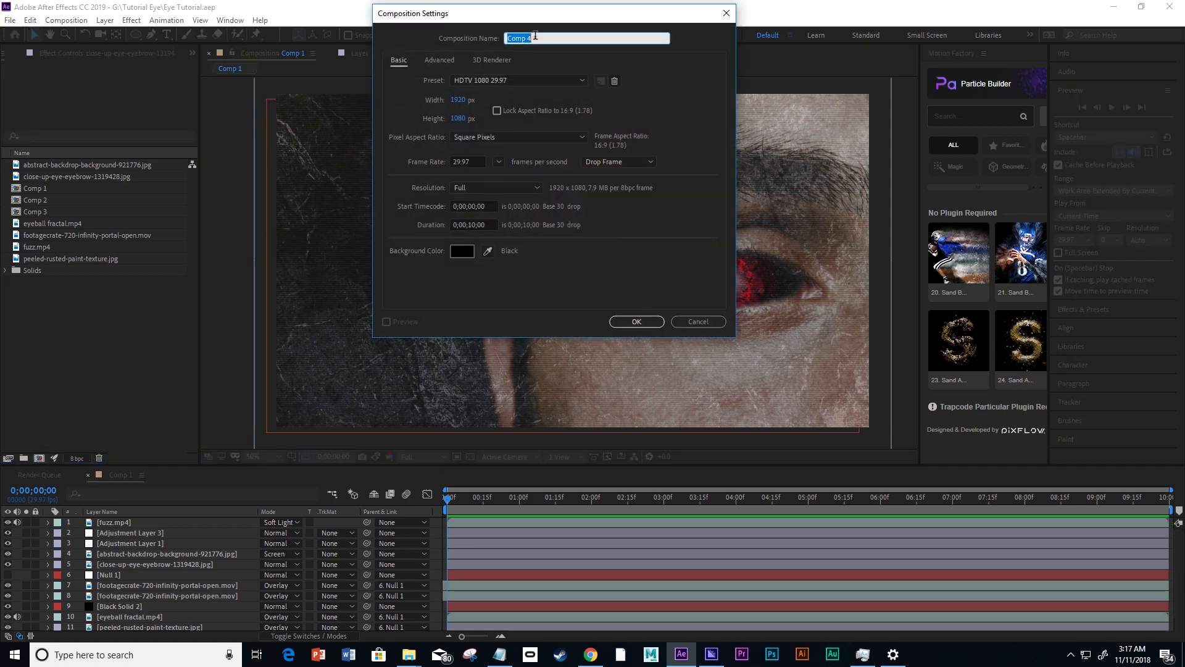
{"action": "type", "text": "eyeball"}
{"action": "left_click", "coordinate": [637, 322]}
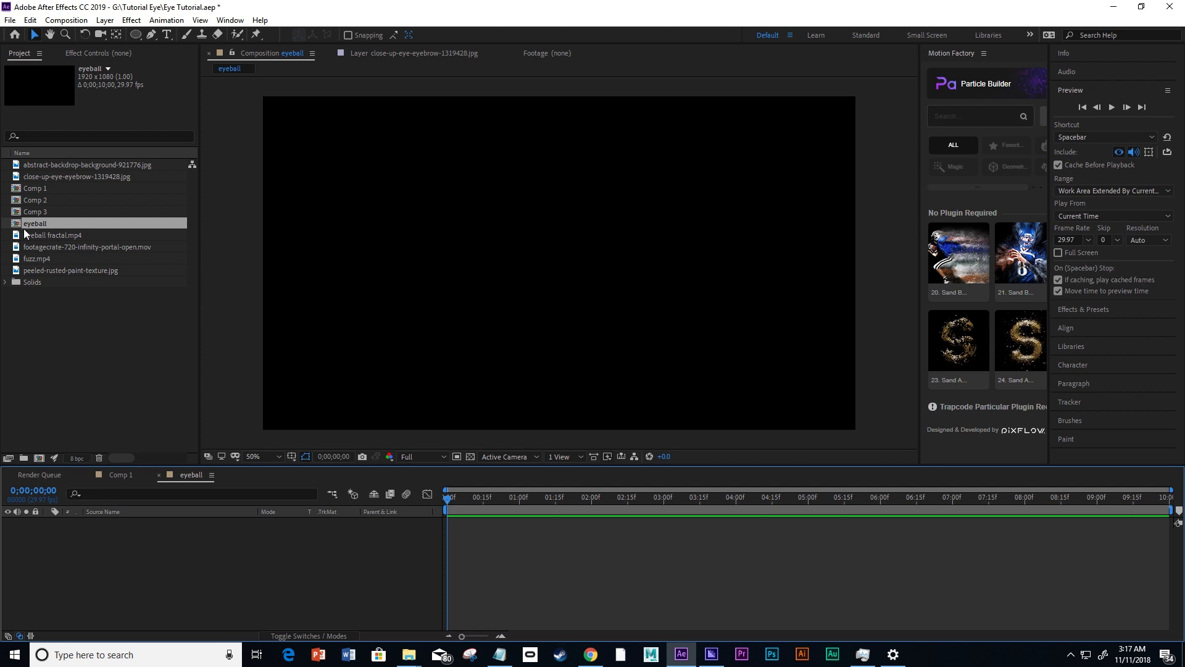
Switch to Chrome to view the Eye Tutorial Files folder in Google Drive, then return to After Effects.
{"action": "mouse_move", "coordinate": [592, 660]}
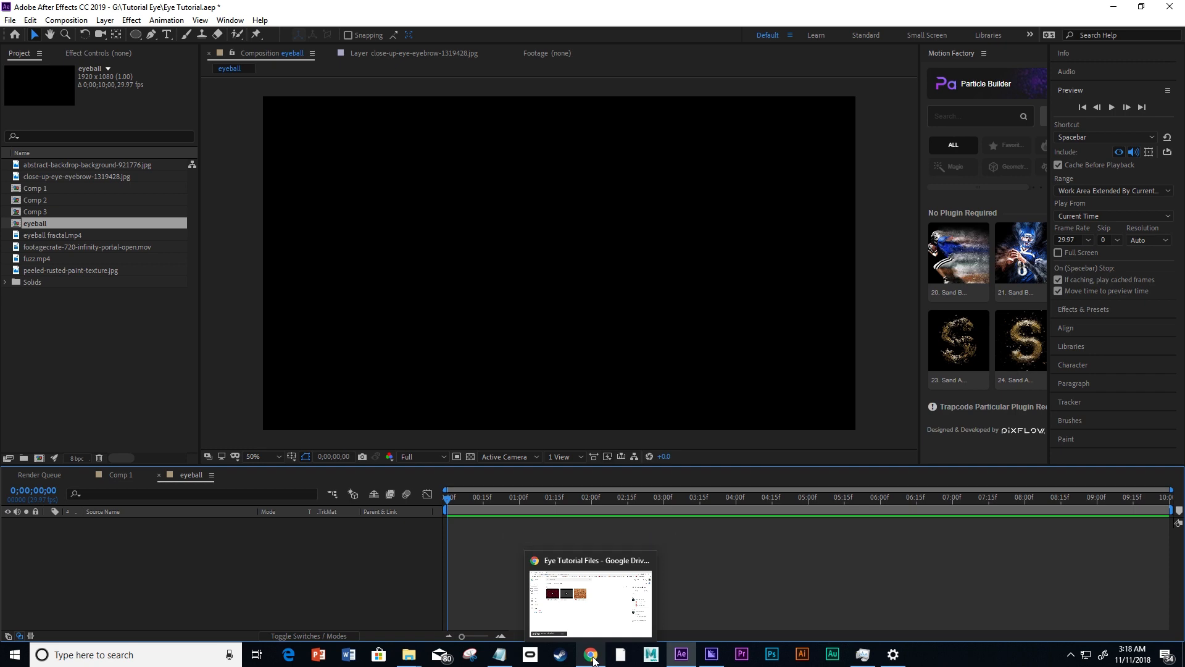
{"action": "left_click", "coordinate": [593, 661]}
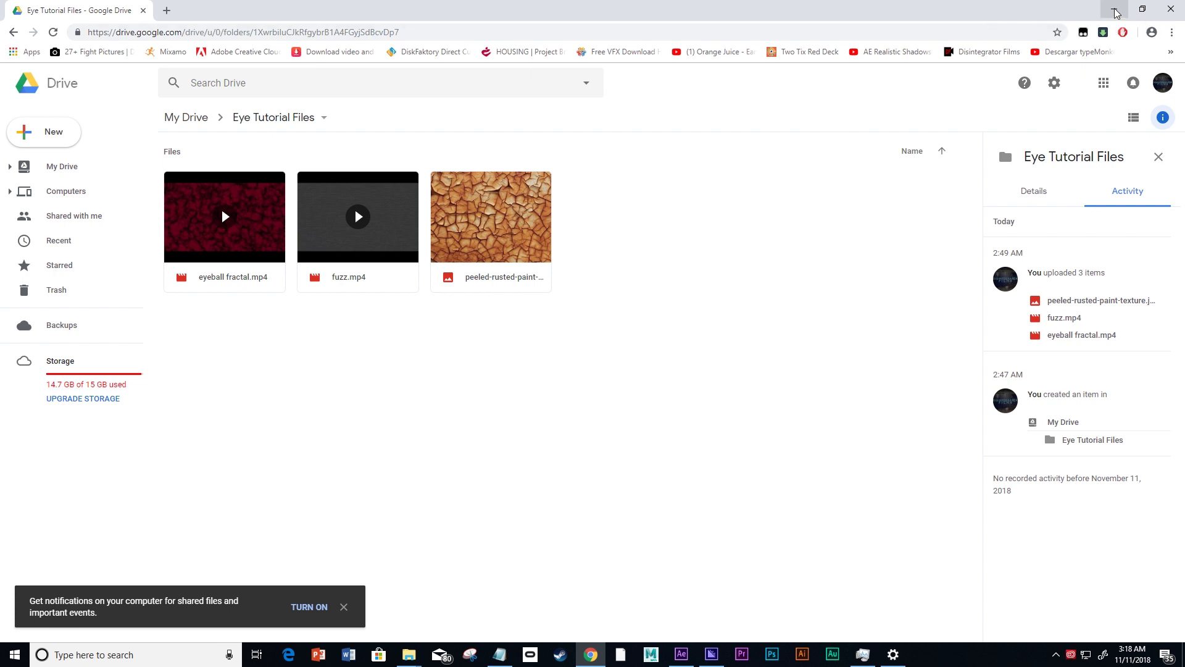
{"action": "left_click", "coordinate": [1115, 13]}
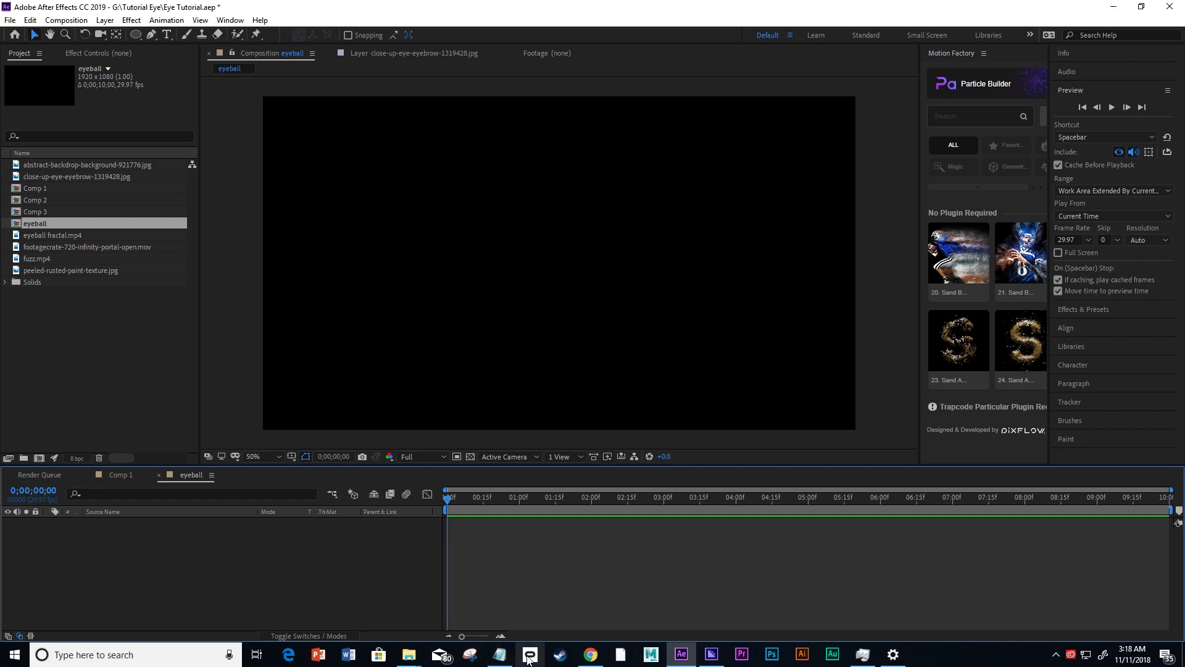
Review the Notepad notes with the Pexels photo link and the Infinity Portal Open download details, then minimize them.
{"action": "left_click", "coordinate": [501, 658]}
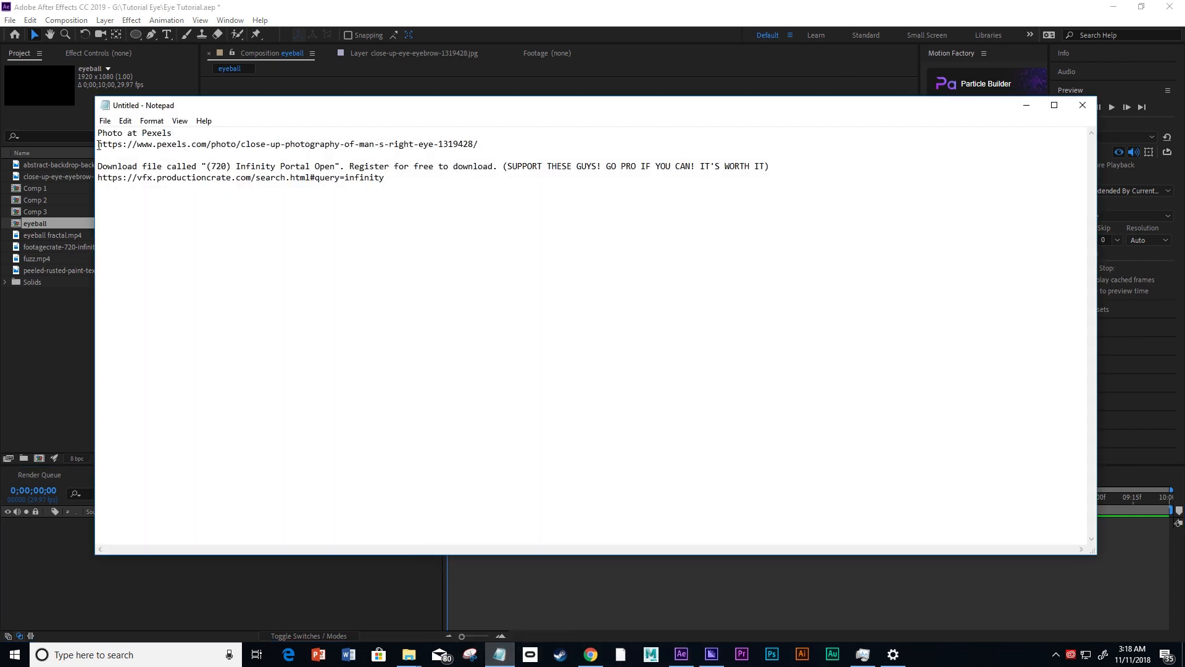
{"action": "left_click_drag", "start_coordinate": [99, 145], "coordinate": [481, 145]}
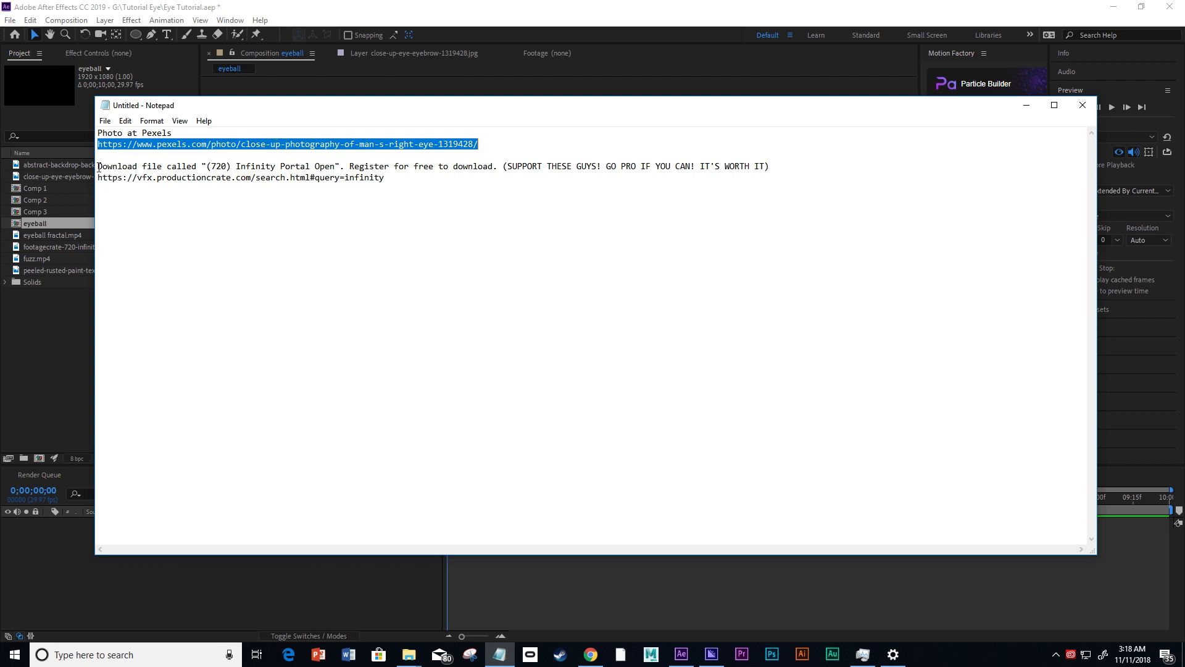
{"action": "left_click_drag", "start_coordinate": [99, 167], "coordinate": [339, 168]}
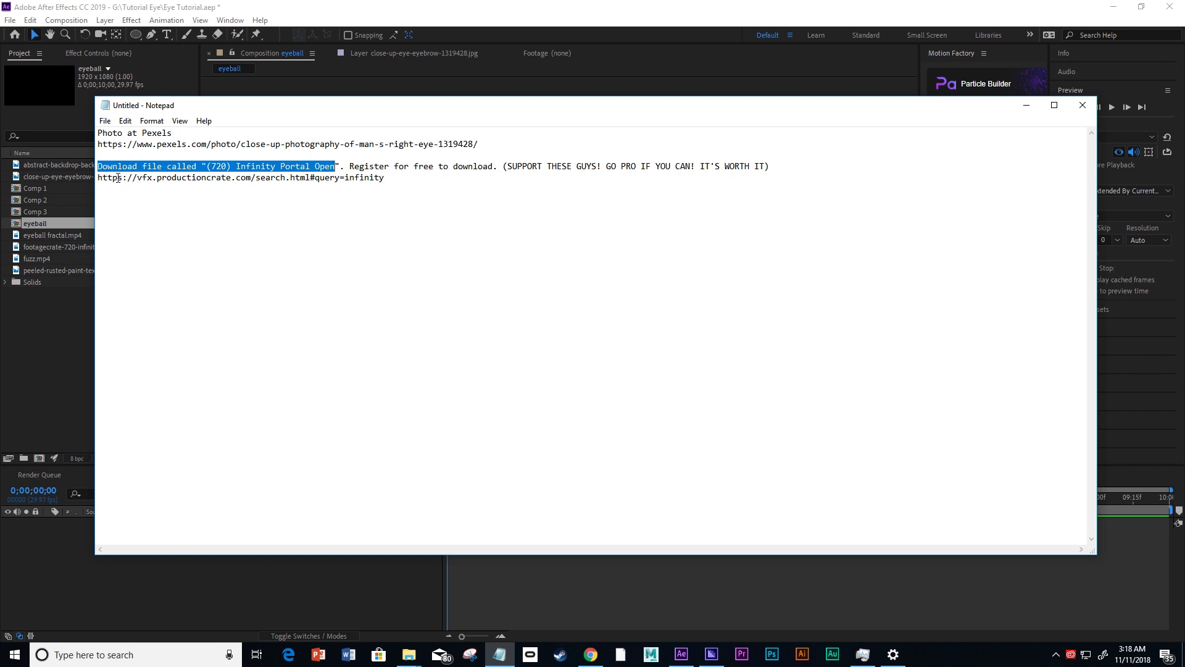
{"action": "left_click_drag", "start_coordinate": [99, 177], "coordinate": [371, 186]}
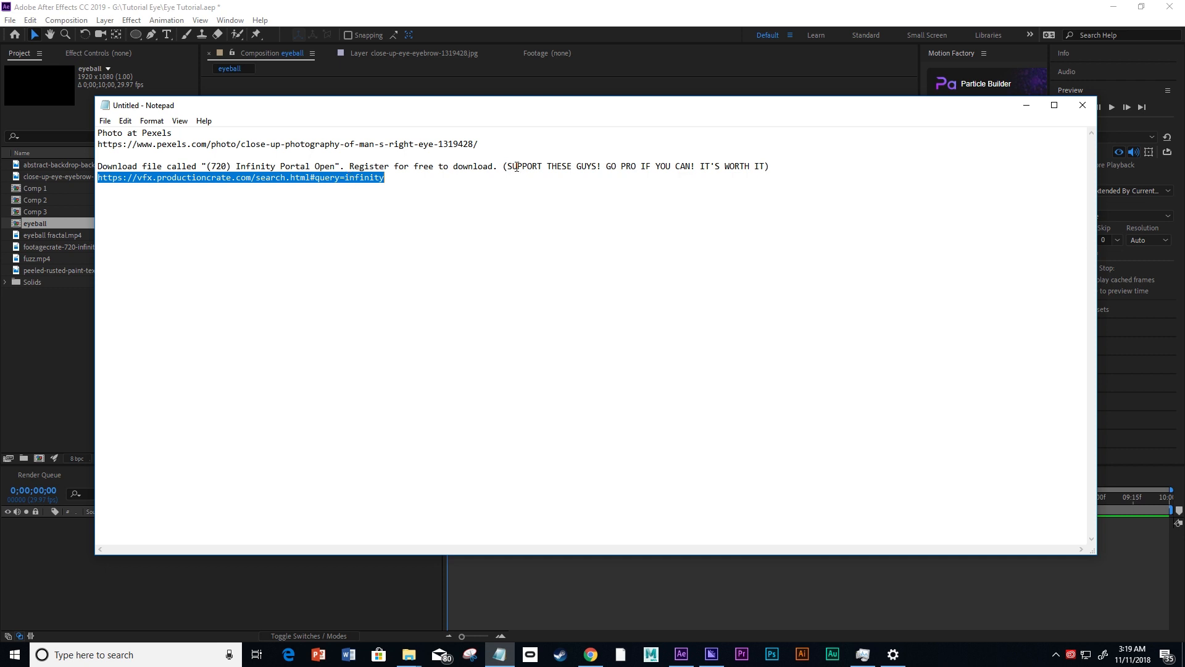
{"action": "mouse_move", "coordinate": [507, 166]}
{"action": "left_mouse_down"}
{"action": "mouse_move", "coordinate": [769, 165]}
{"action": "mouse_move", "coordinate": [508, 167]}
{"action": "left_mouse_up"}
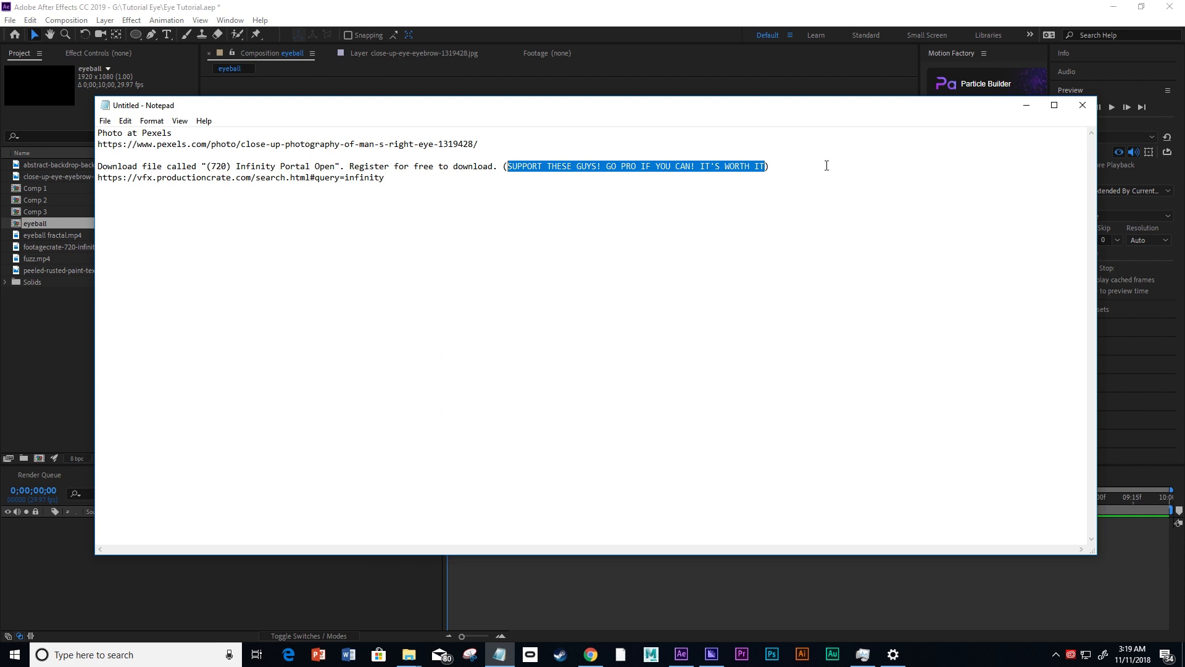
{"action": "left_click", "coordinate": [1027, 111]}
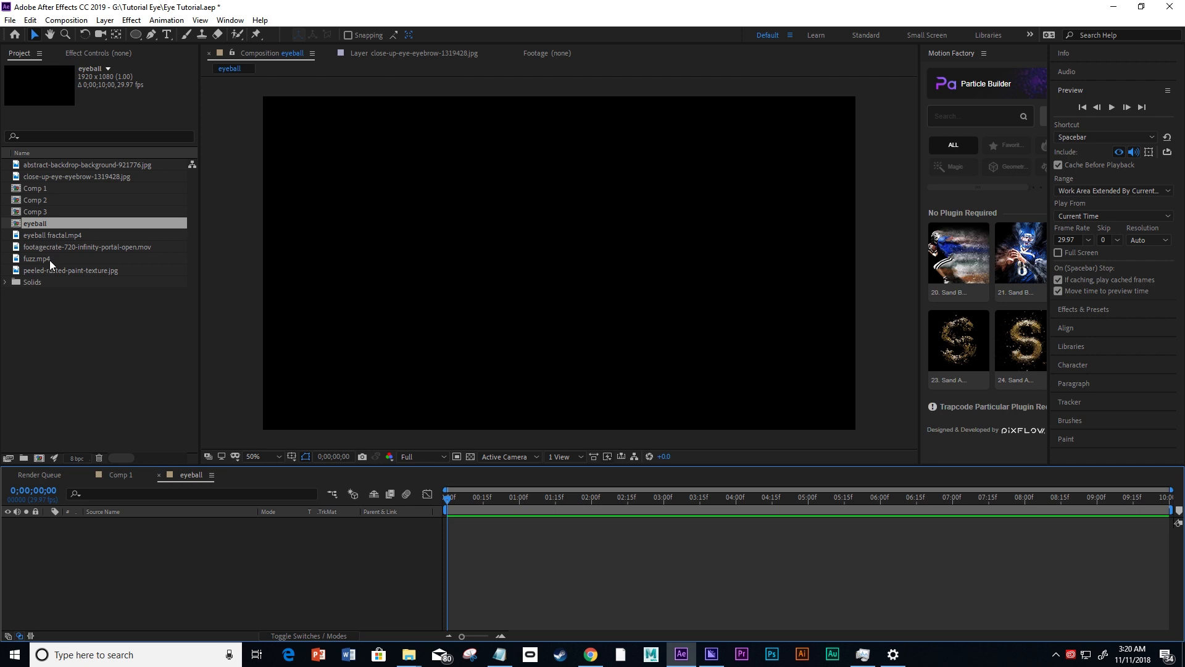
Add close-up-eye-eyebrow-1319428.jpg to the eyeball composition and set its scale to 42%.
{"action": "left_click", "coordinate": [52, 178]}
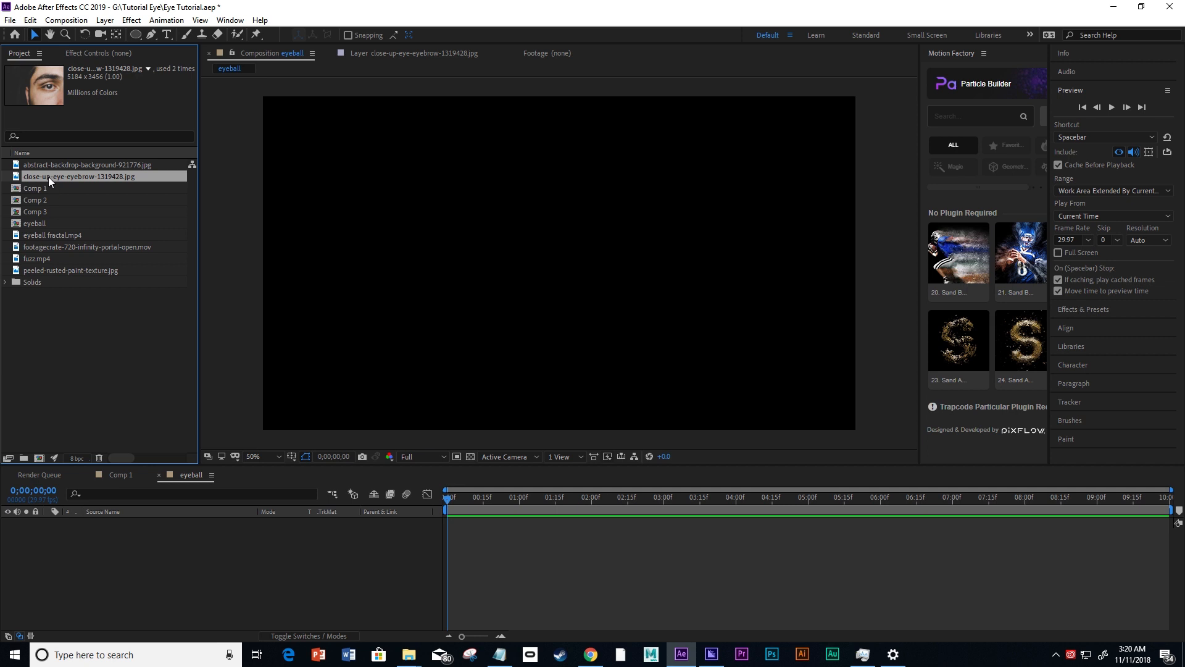
{"action": "left_click_drag", "start_coordinate": [48, 176], "coordinate": [88, 570]}
{"action": "key", "text": "comma"}
{"action": "key", "text": "comma"}
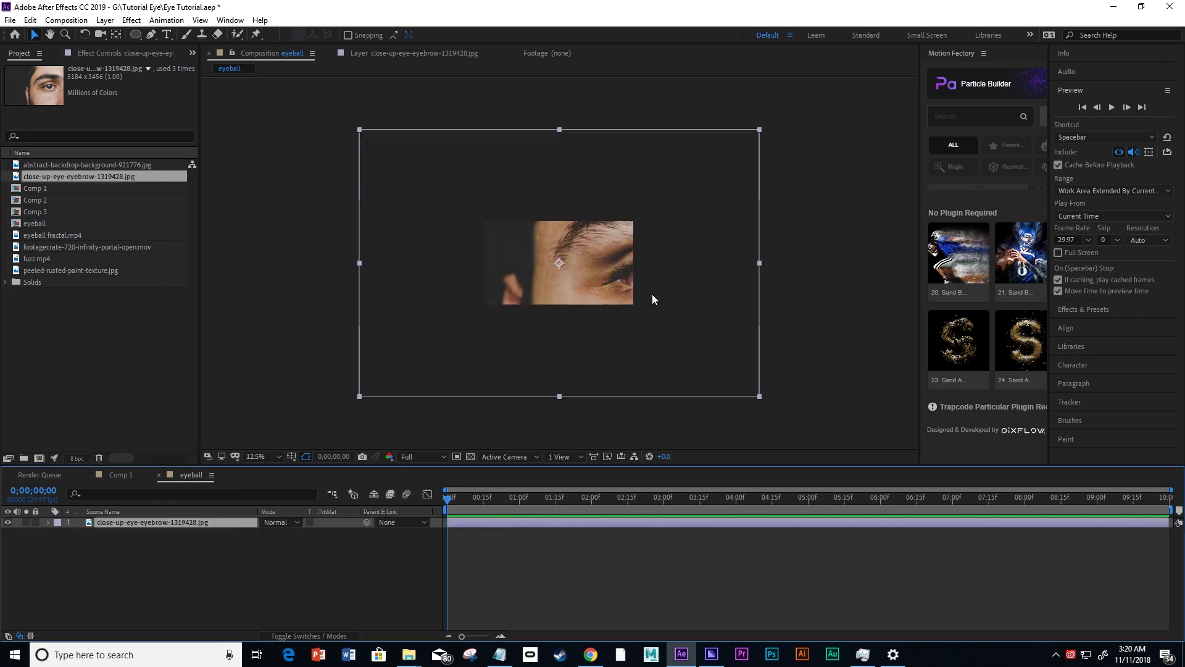
{"action": "key", "text": "s"}
{"action": "left_click", "coordinate": [281, 533]}
{"action": "type", "text": "42"}
{"action": "key", "text": "Return"}
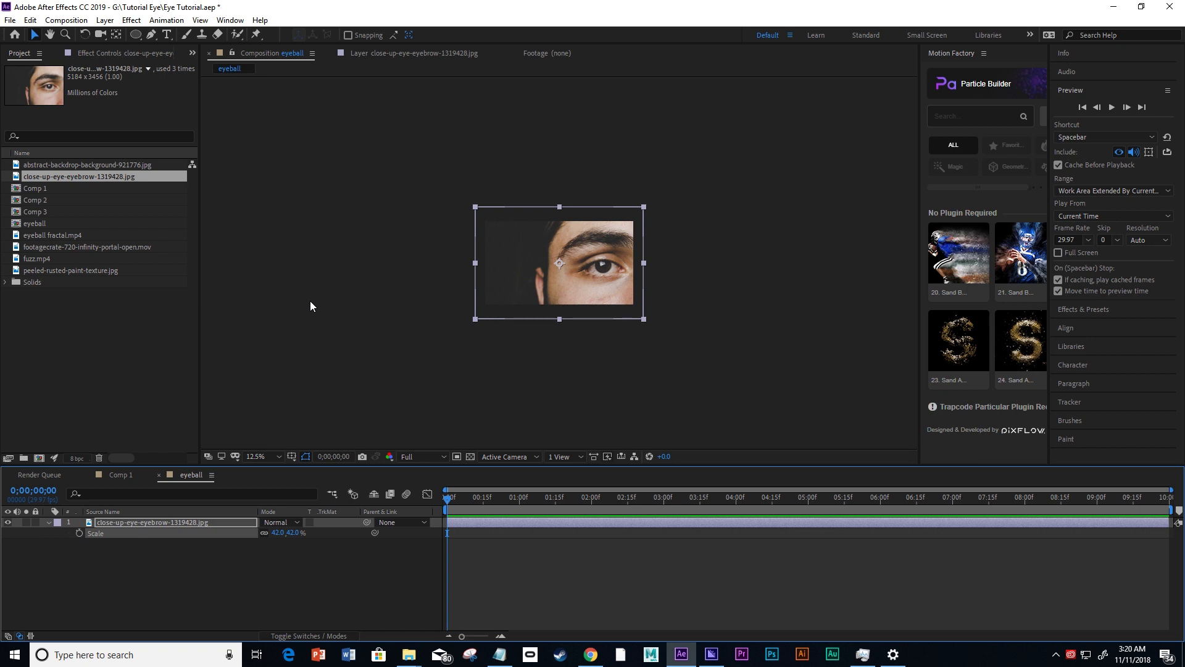
{"action": "key", "text": "period"}
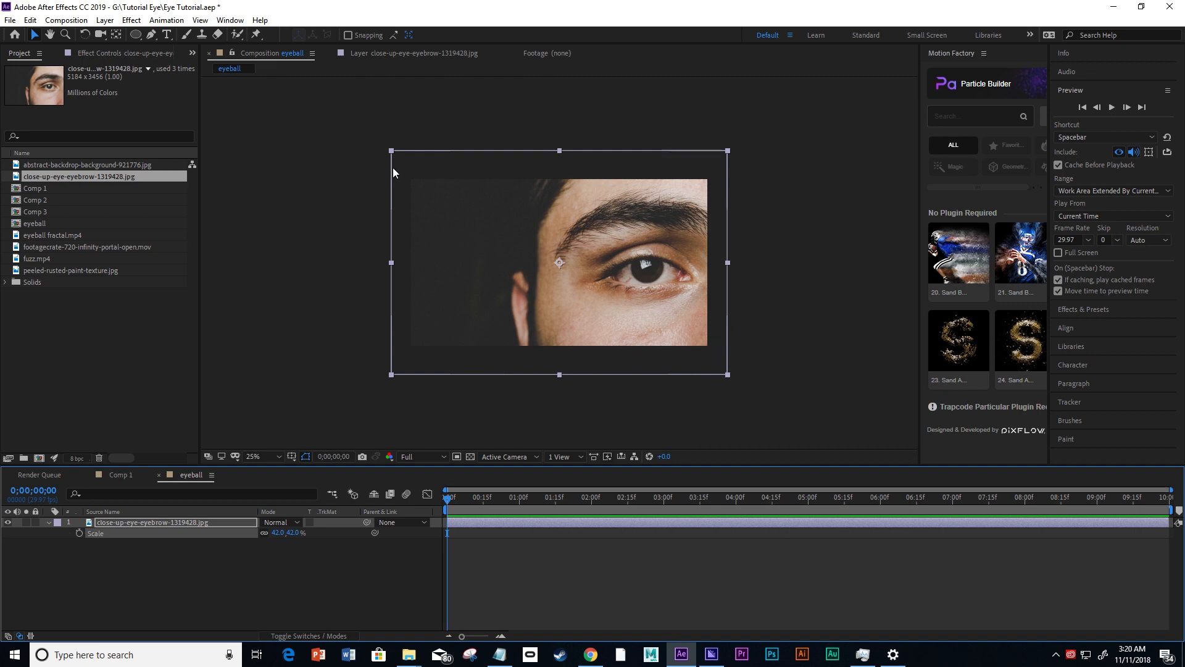
{"action": "left_click", "coordinate": [247, 334]}
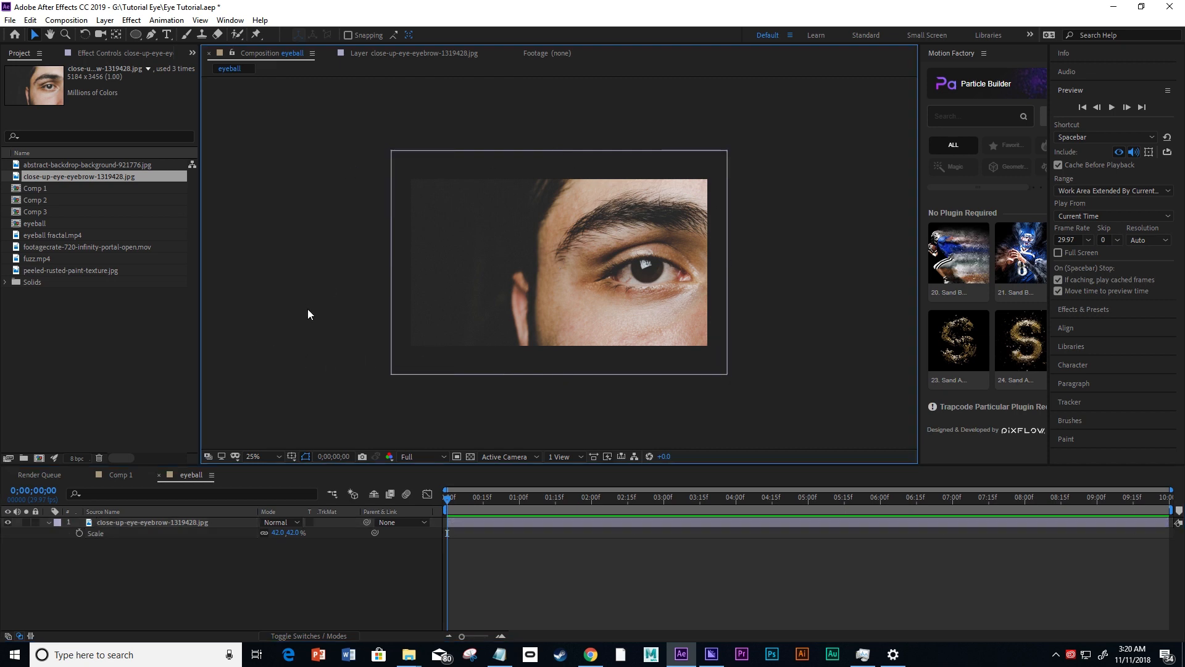
{"action": "key", "text": "period"}
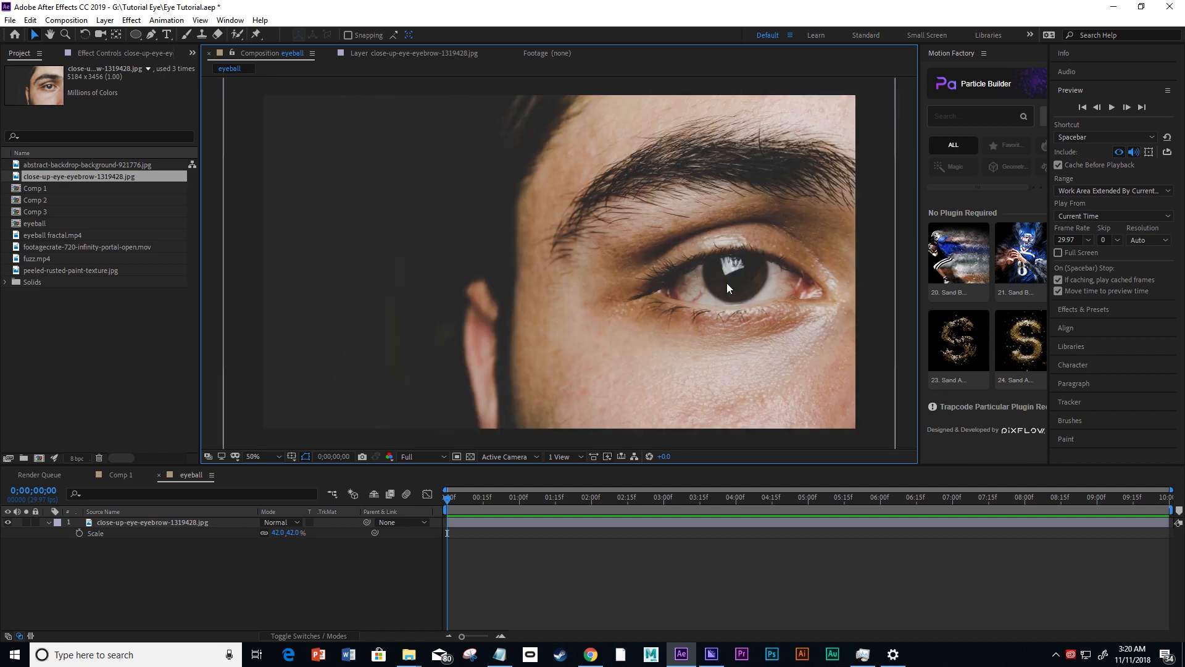
Begin a Pen tool mask on the photo layer, tracing the upper eyelid from the outer to the inner corner of the eye.
{"action": "left_click", "coordinate": [727, 282]}
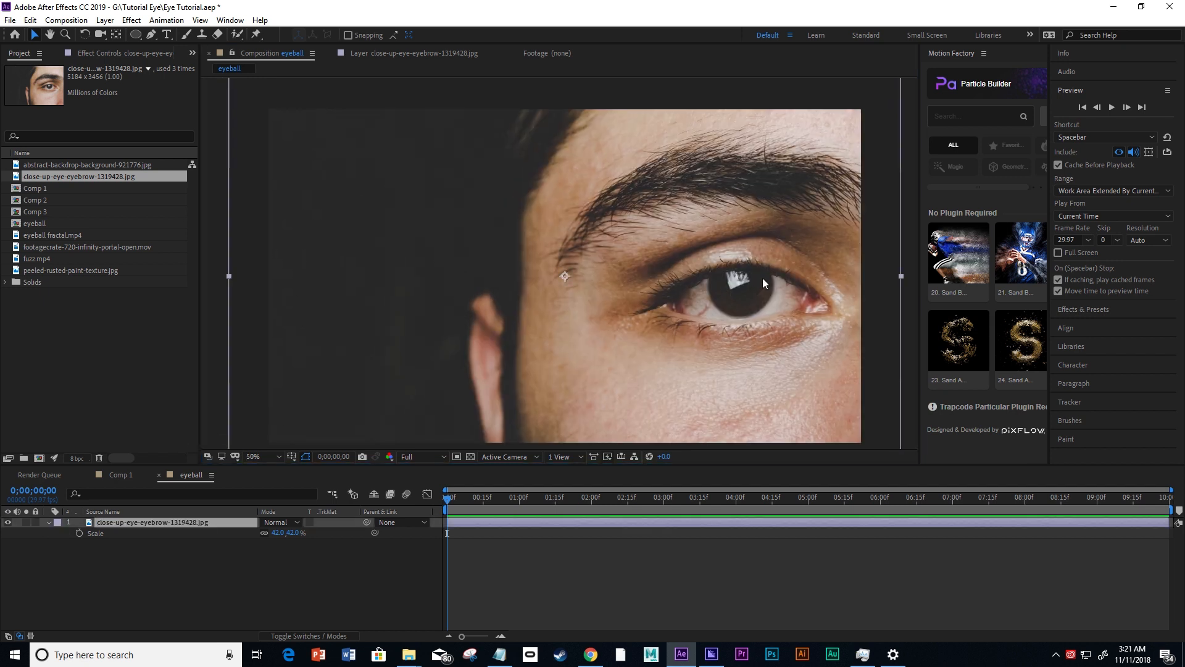
{"action": "left_click", "coordinate": [151, 35]}
{"action": "key", "text": "h"}
{"action": "left_click_drag", "start_coordinate": [700, 281], "coordinate": [492, 234]}
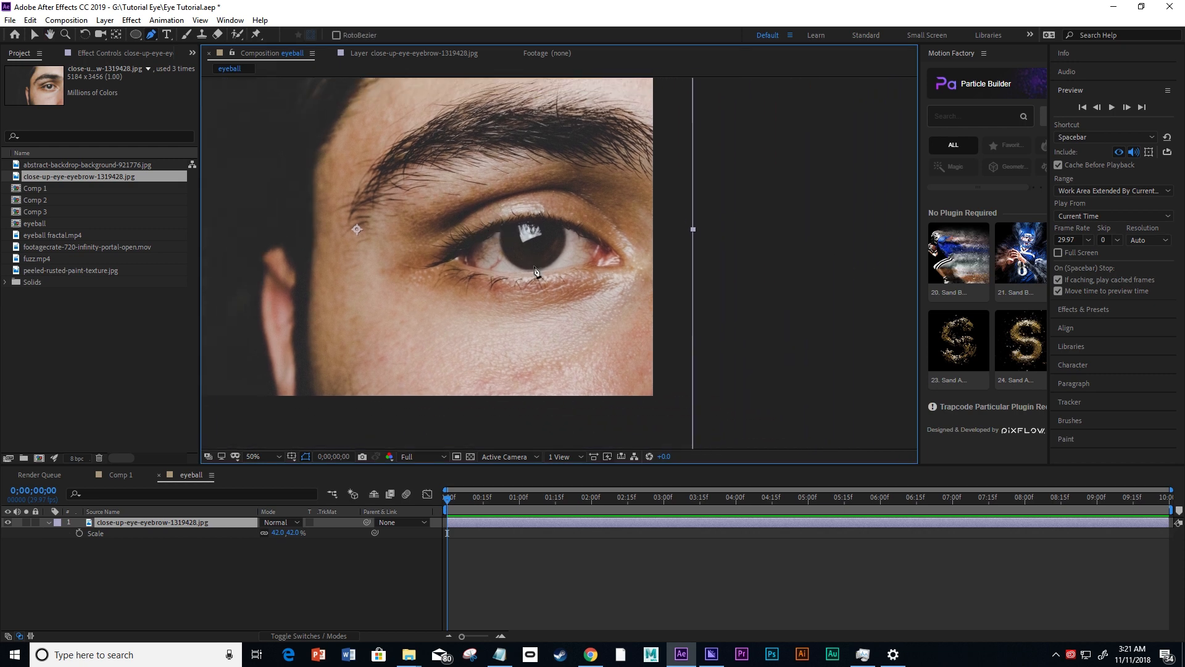
{"action": "scroll", "coordinate": [487, 235], "scroll_direction": "up", "scroll_amount": 2}
{"action": "scroll", "coordinate": [496, 247], "scroll_direction": "up", "scroll_amount": 1}
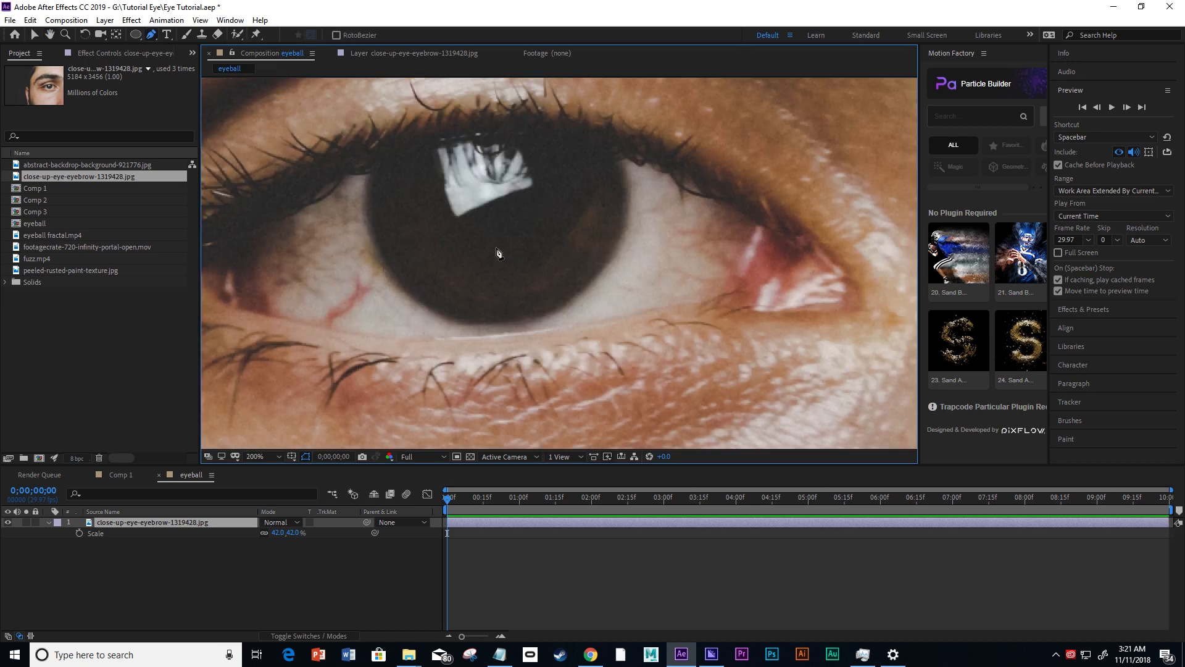
{"action": "scroll", "coordinate": [521, 269], "scroll_direction": "up", "scroll_amount": 1}
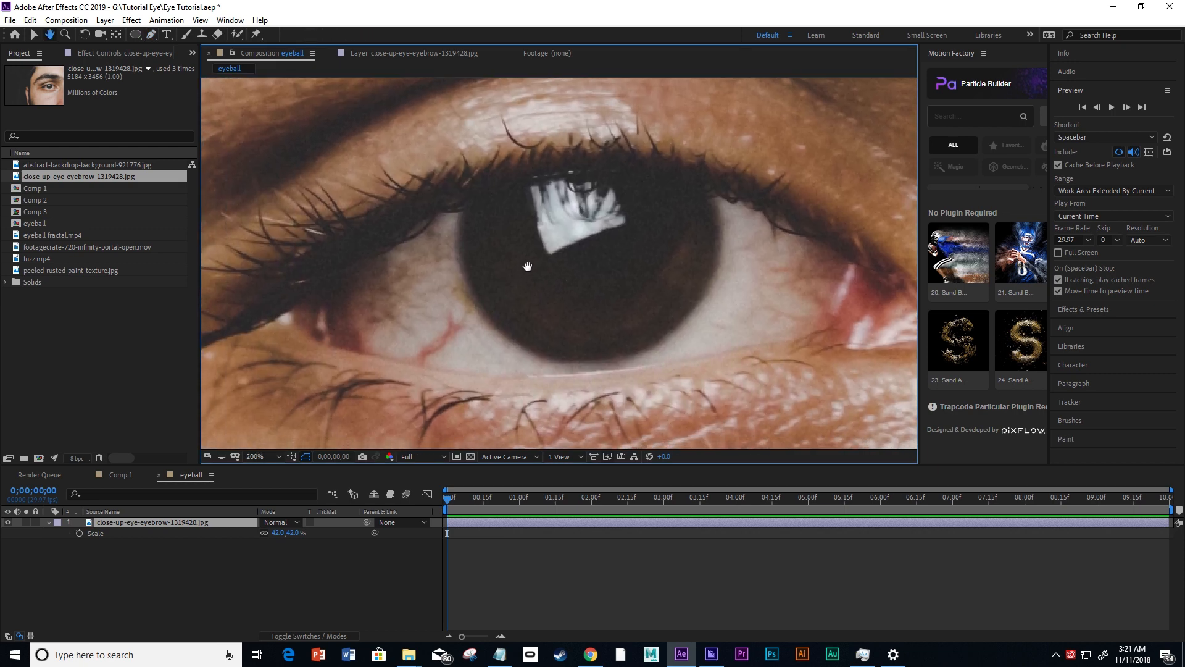
{"action": "key", "text": "g"}
{"action": "left_click", "coordinate": [139, 521]}
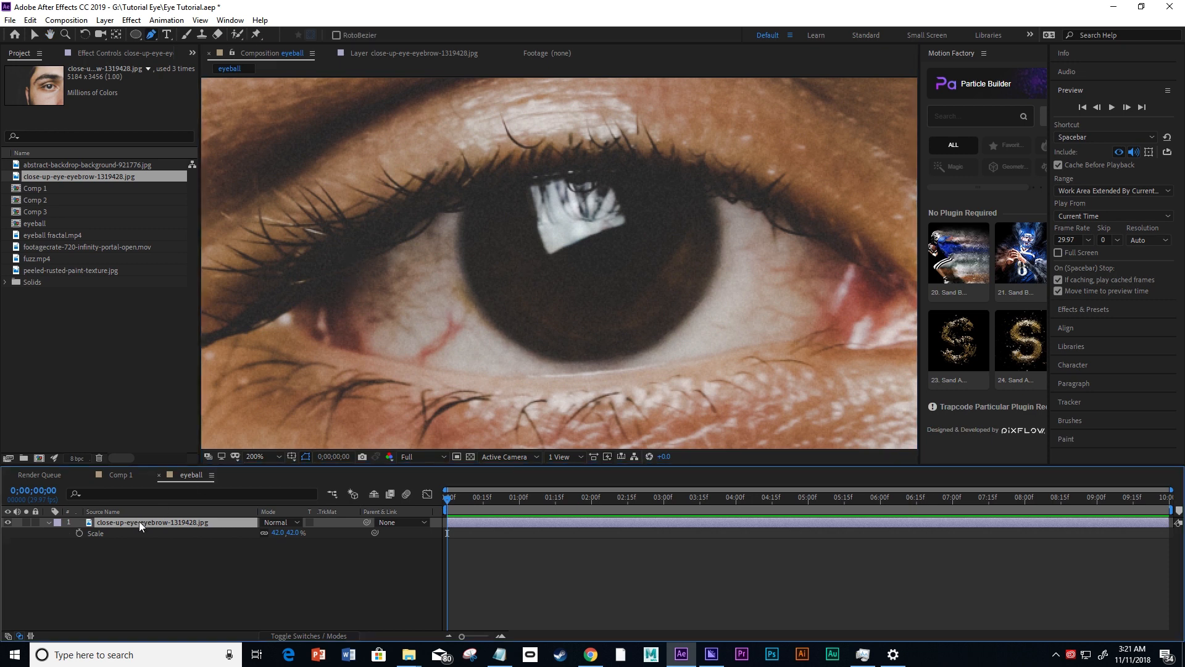
{"action": "left_click", "coordinate": [347, 267]}
{"action": "left_click_drag", "start_coordinate": [434, 211], "coordinate": [553, 172]}
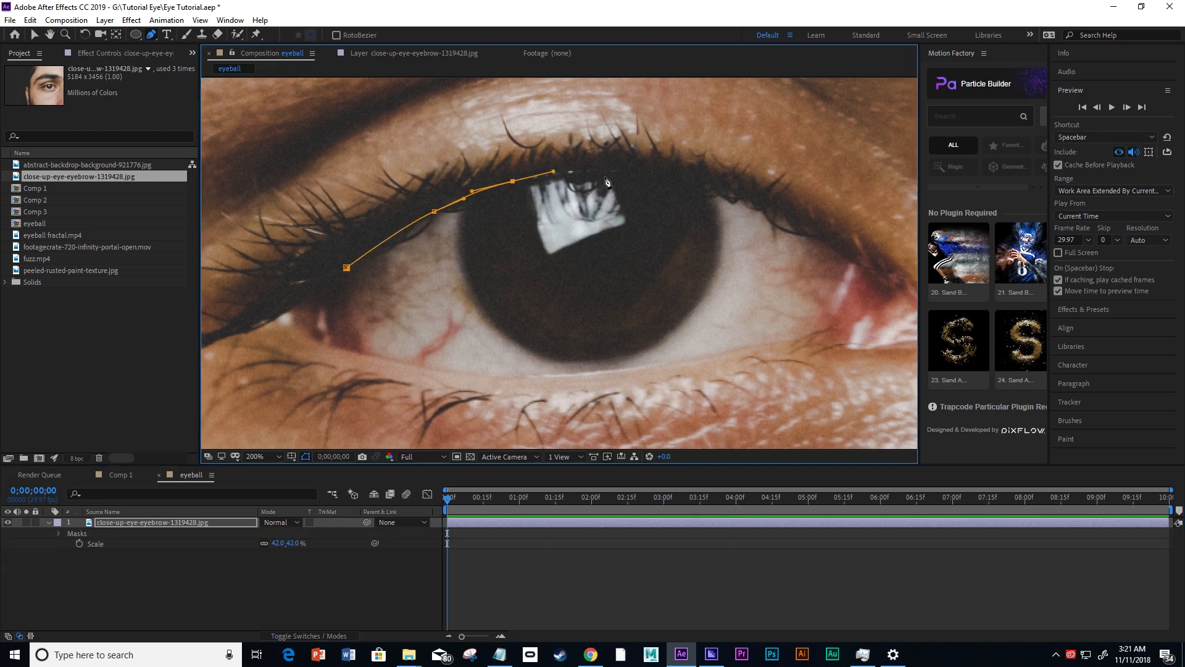
{"action": "left_click_drag", "start_coordinate": [632, 171], "coordinate": [839, 280]}
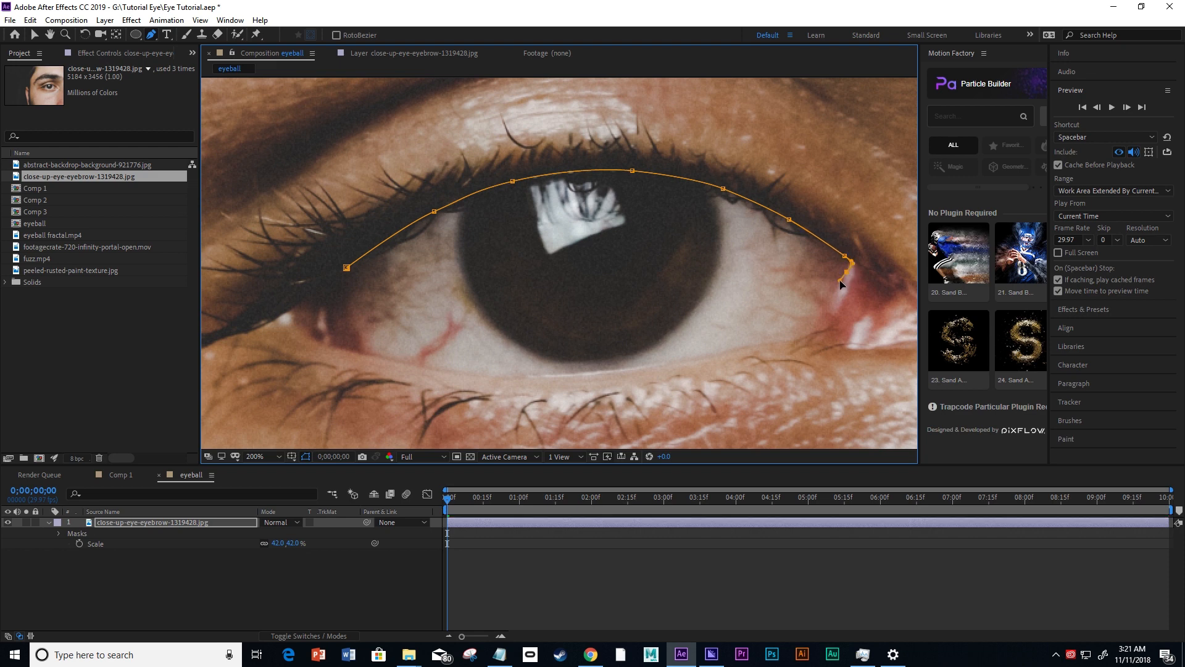
Continue the mask along the lower eyelid back to the outer corner and close the path around the eyeball.
{"action": "left_click", "coordinate": [807, 336]}
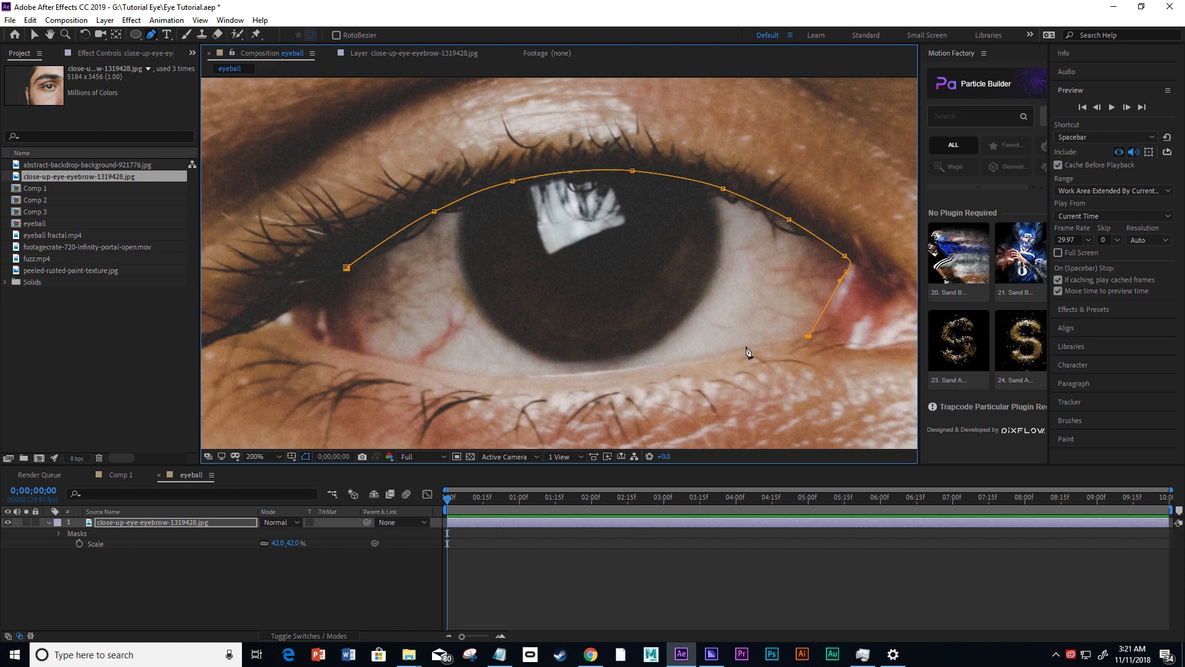
{"action": "left_click_drag", "start_coordinate": [731, 350], "coordinate": [716, 355]}
{"action": "left_click_drag", "start_coordinate": [624, 378], "coordinate": [567, 378]}
{"action": "left_click_drag", "start_coordinate": [464, 373], "coordinate": [442, 369]}
{"action": "left_click_drag", "start_coordinate": [360, 353], "coordinate": [342, 350]}
{"action": "left_click_drag", "start_coordinate": [329, 322], "coordinate": [328, 313]}
{"action": "left_click", "coordinate": [331, 281]}
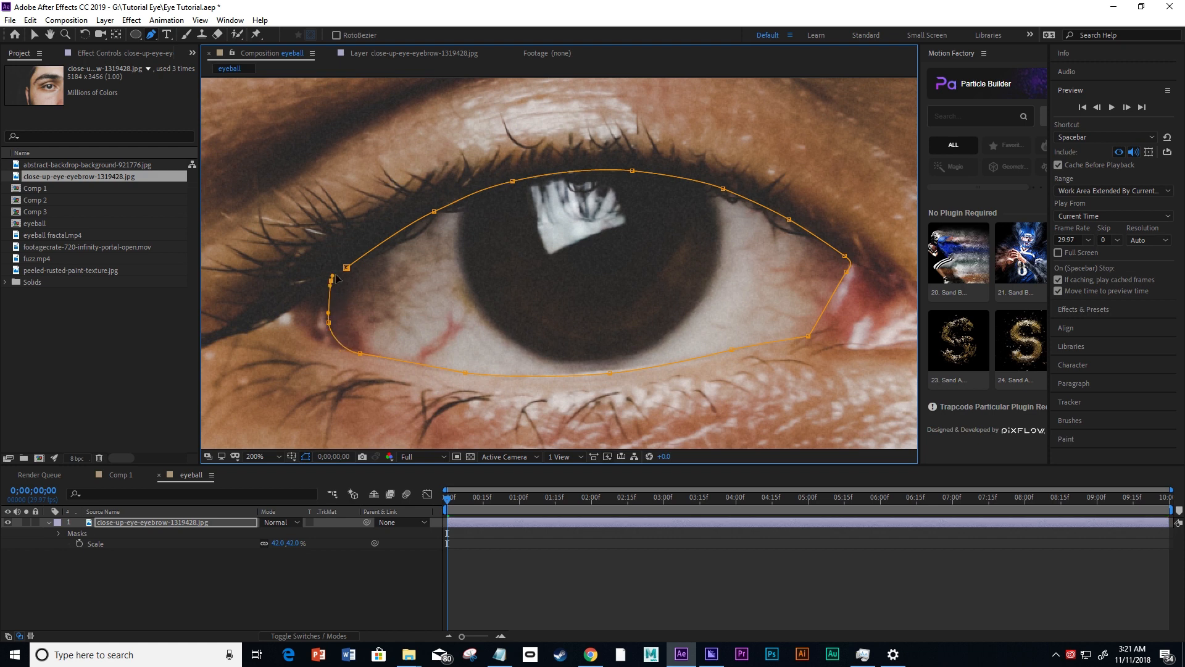
{"action": "left_click_drag", "start_coordinate": [346, 268], "coordinate": [405, 223]}
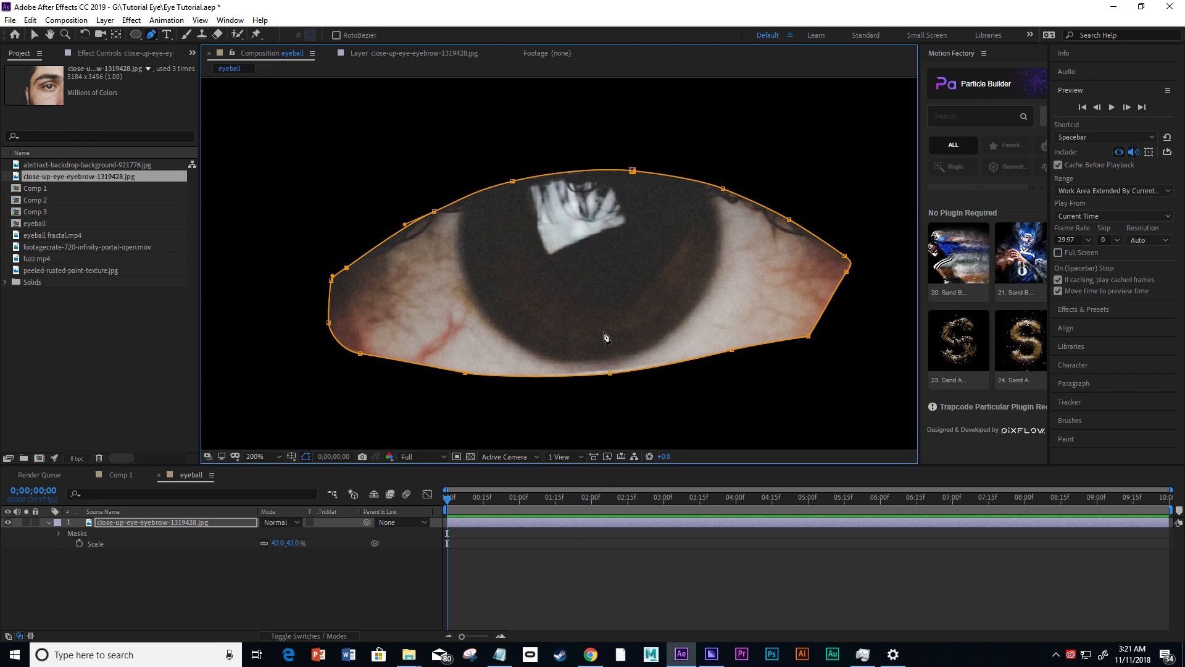
Set the eye mask's mode to Subtract to cut the eyeball out of the photo.
{"action": "key", "text": "comma"}
{"action": "key", "text": "comma"}
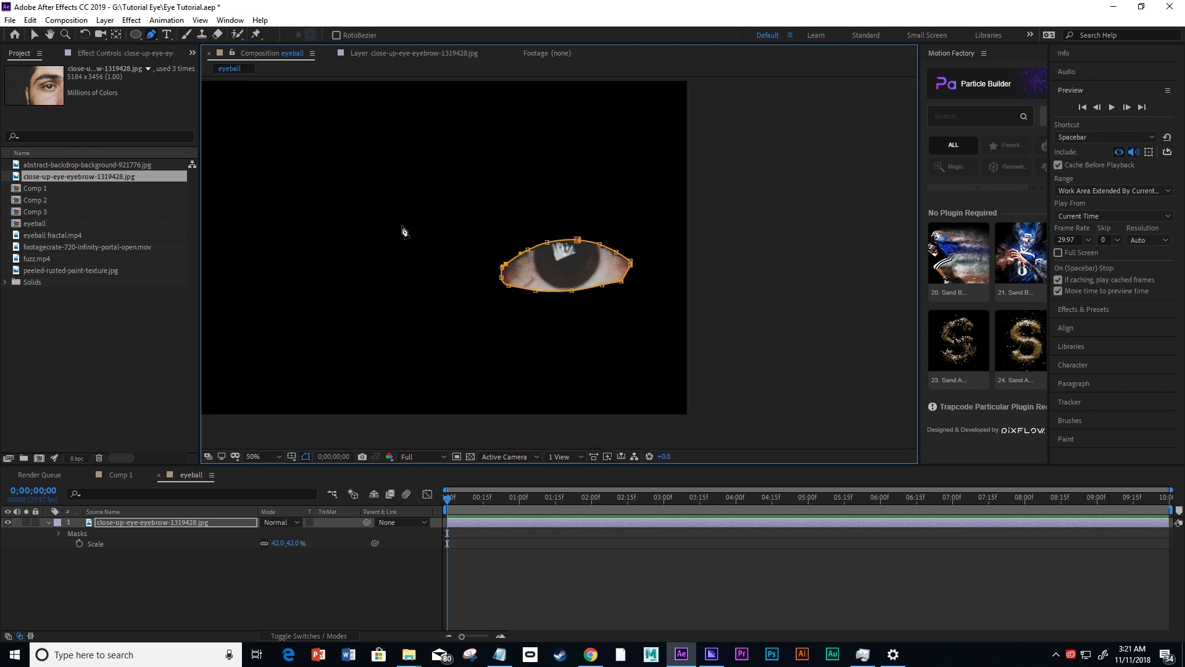
{"action": "left_click_drag", "start_coordinate": [402, 231], "coordinate": [536, 235]}
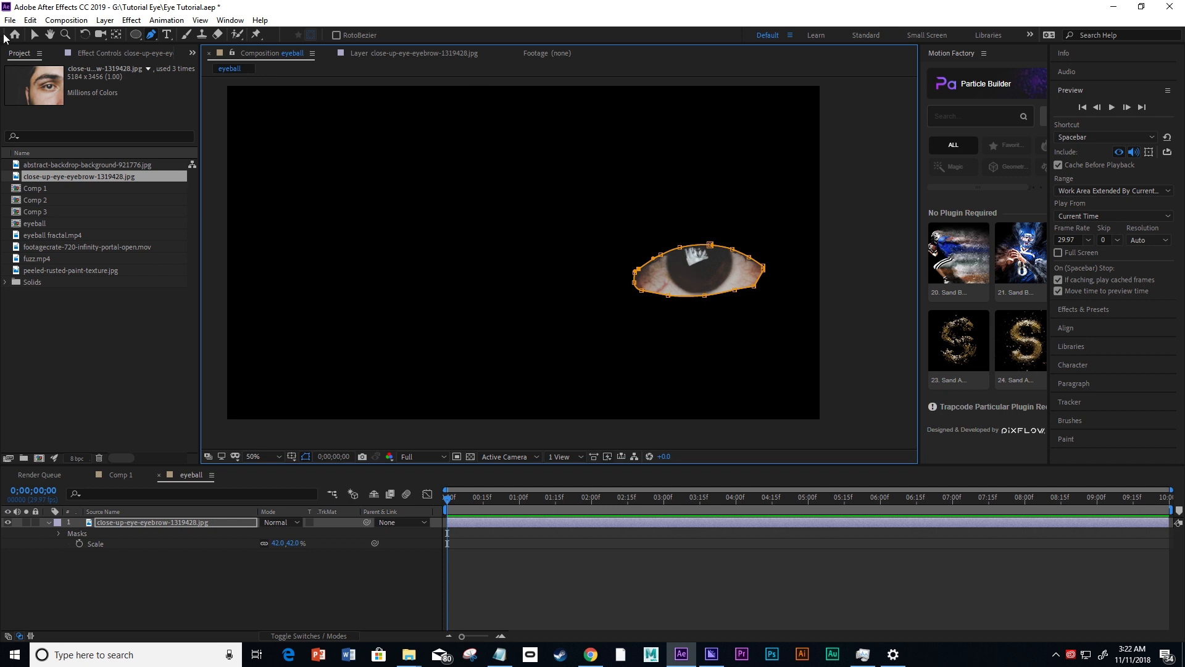
{"action": "left_click", "coordinate": [35, 34]}
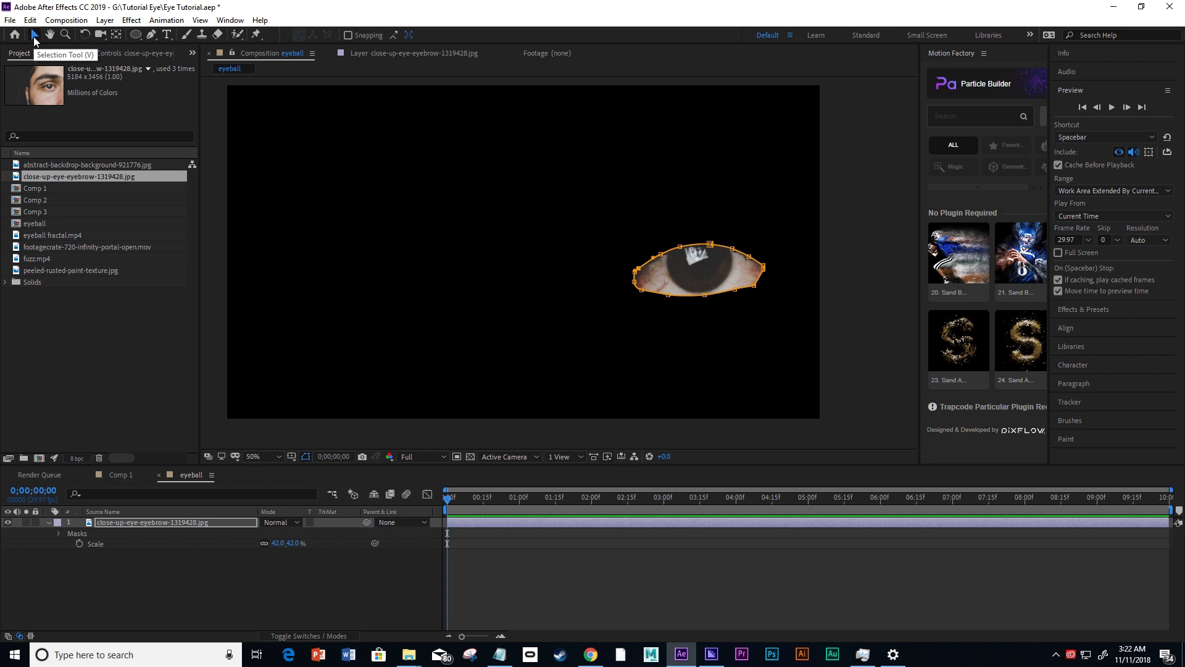
{"action": "left_click", "coordinate": [142, 523]}
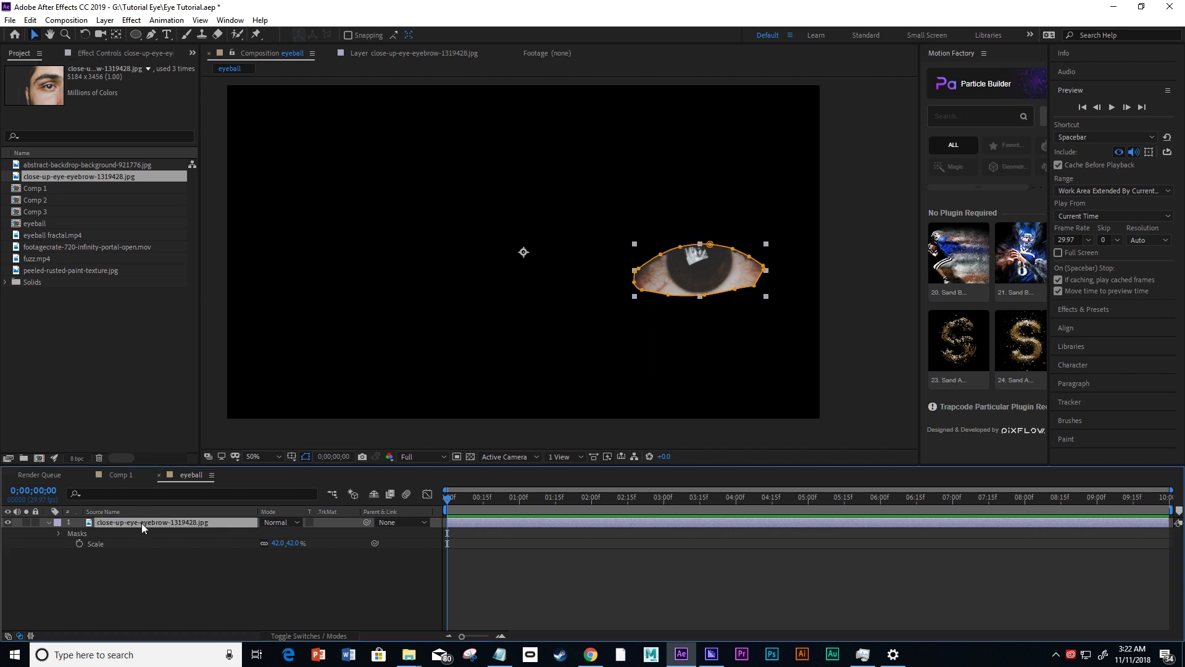
{"action": "left_click", "coordinate": [58, 533]}
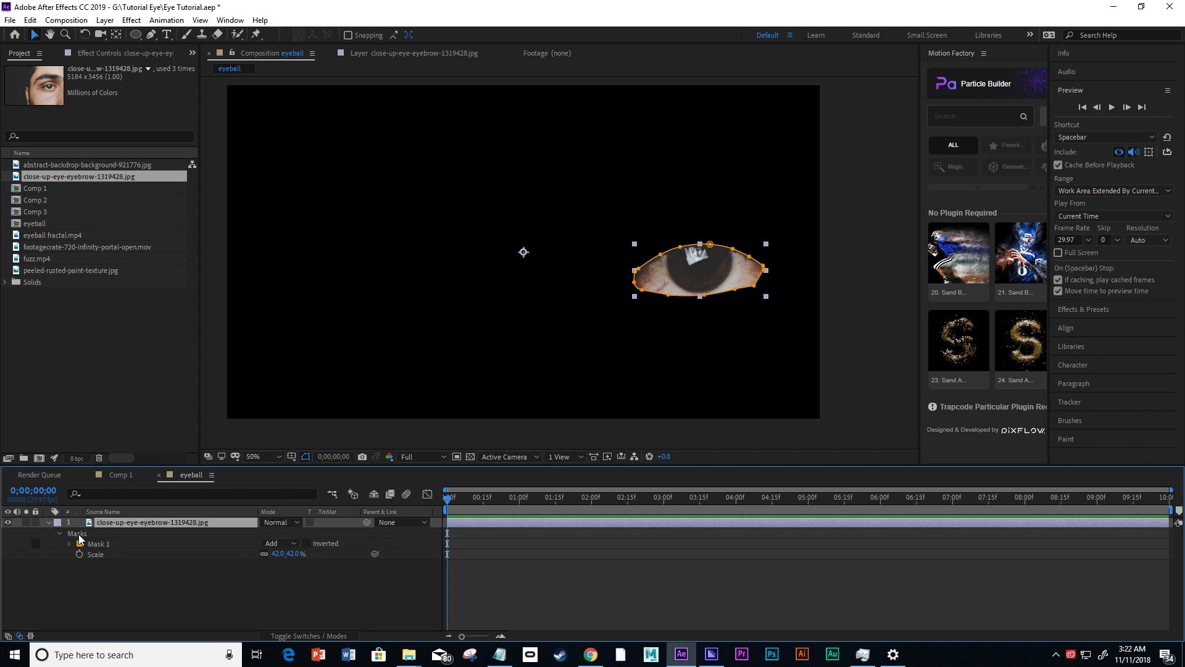
{"action": "left_click", "coordinate": [99, 544]}
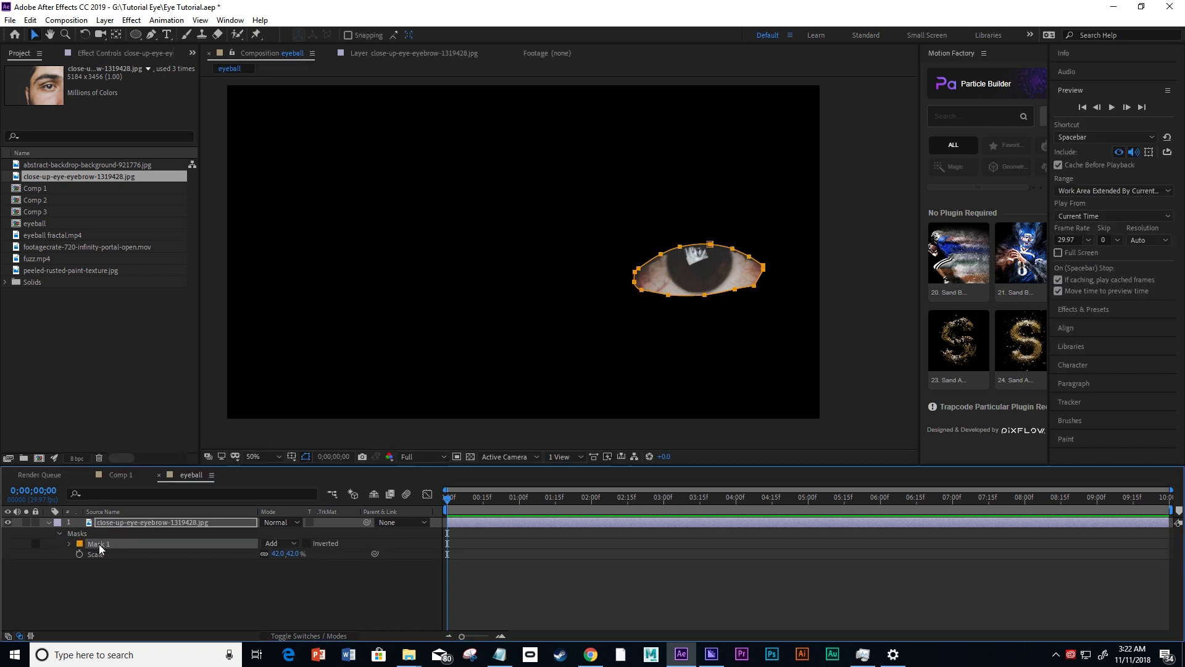
{"action": "left_click", "coordinate": [279, 543]}
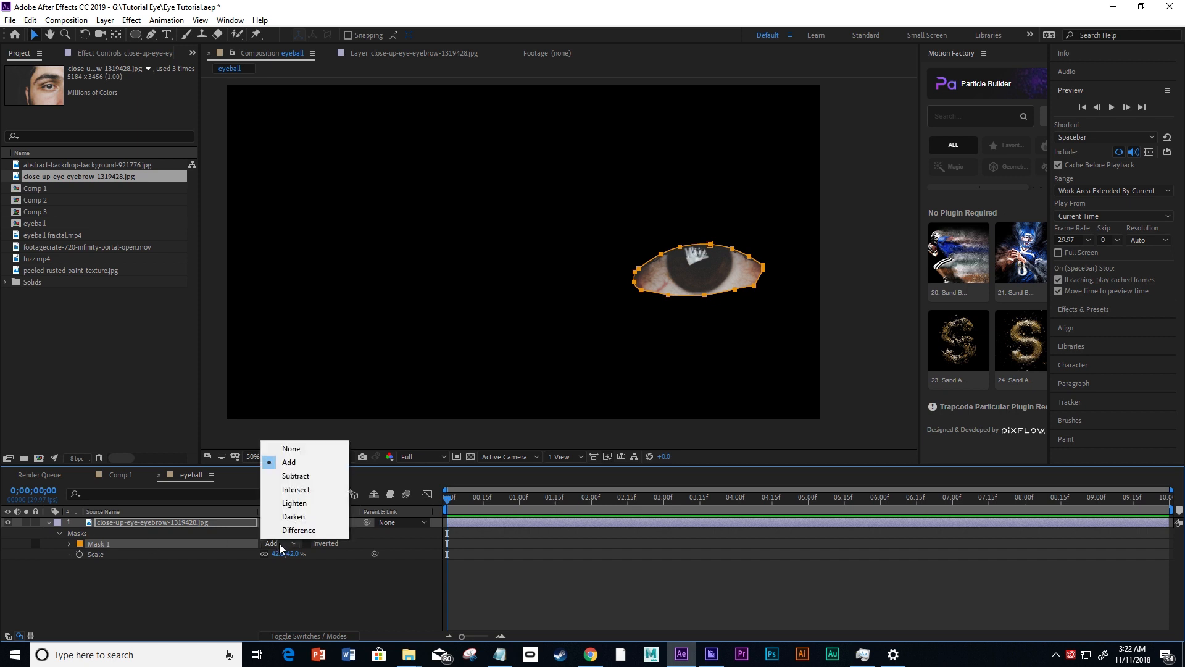
{"action": "left_click", "coordinate": [296, 475]}
{"action": "left_click", "coordinate": [279, 597]}
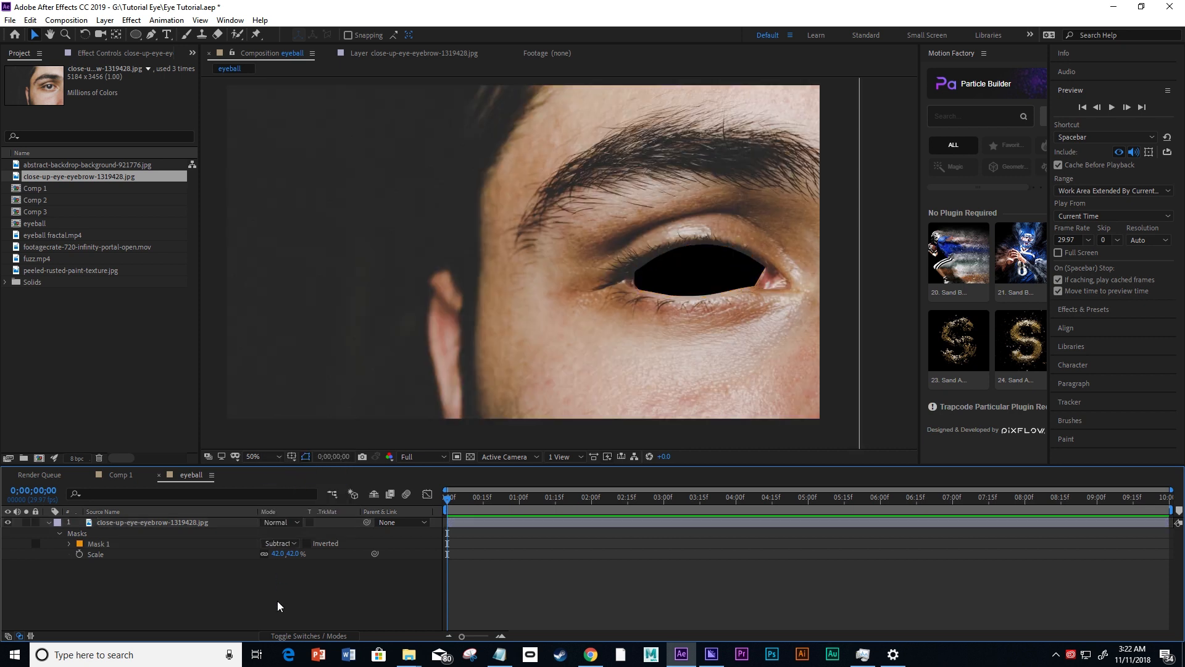
Collapse the photo layer's mask and scale properties in the timeline and select the layer.
{"action": "scroll", "coordinate": [693, 265], "scroll_direction": "up", "scroll_amount": 2}
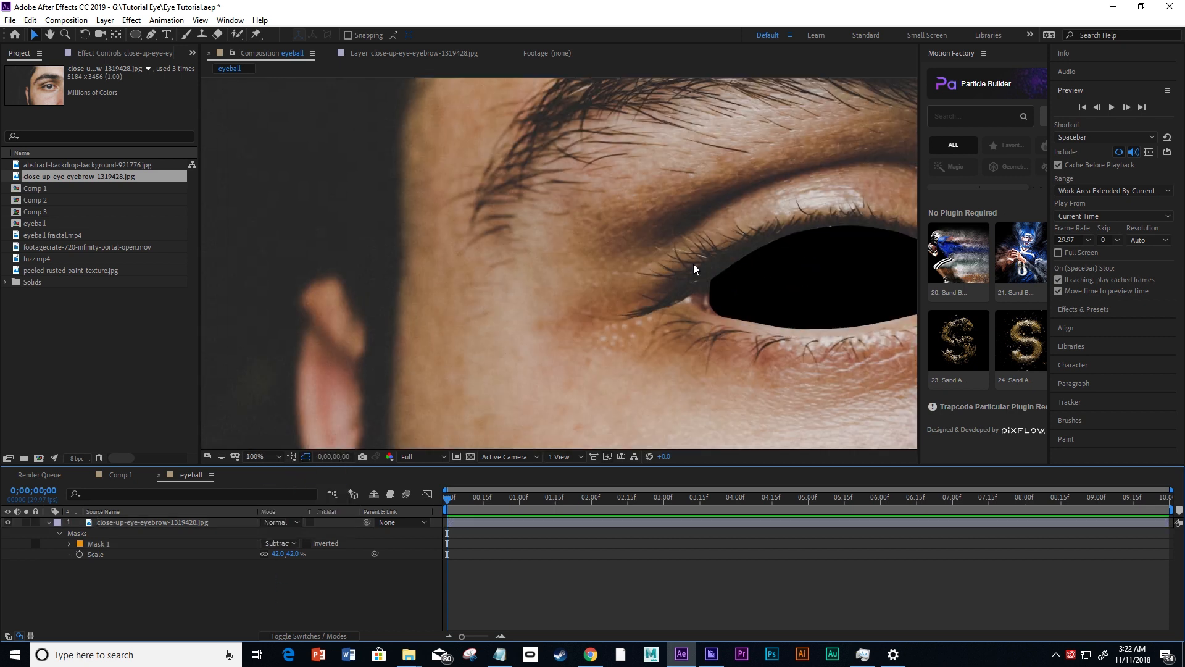
{"action": "left_click_drag", "start_coordinate": [772, 302], "coordinate": [443, 312]}
{"action": "key", "text": "v"}
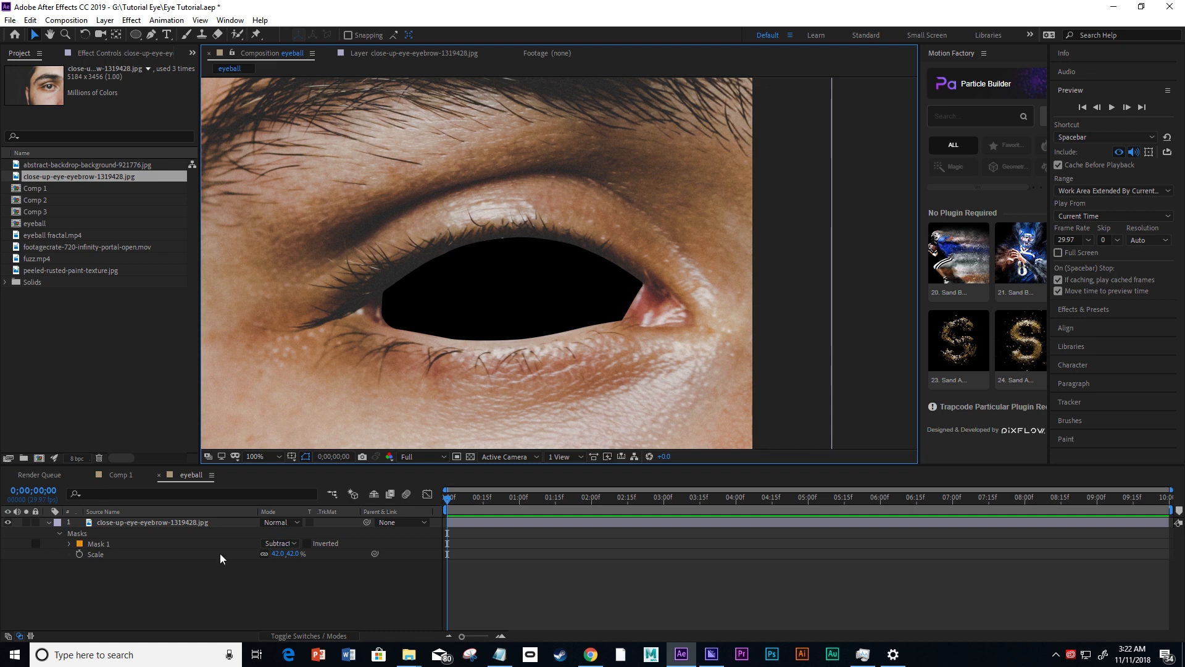
{"action": "left_click", "coordinate": [48, 523]}
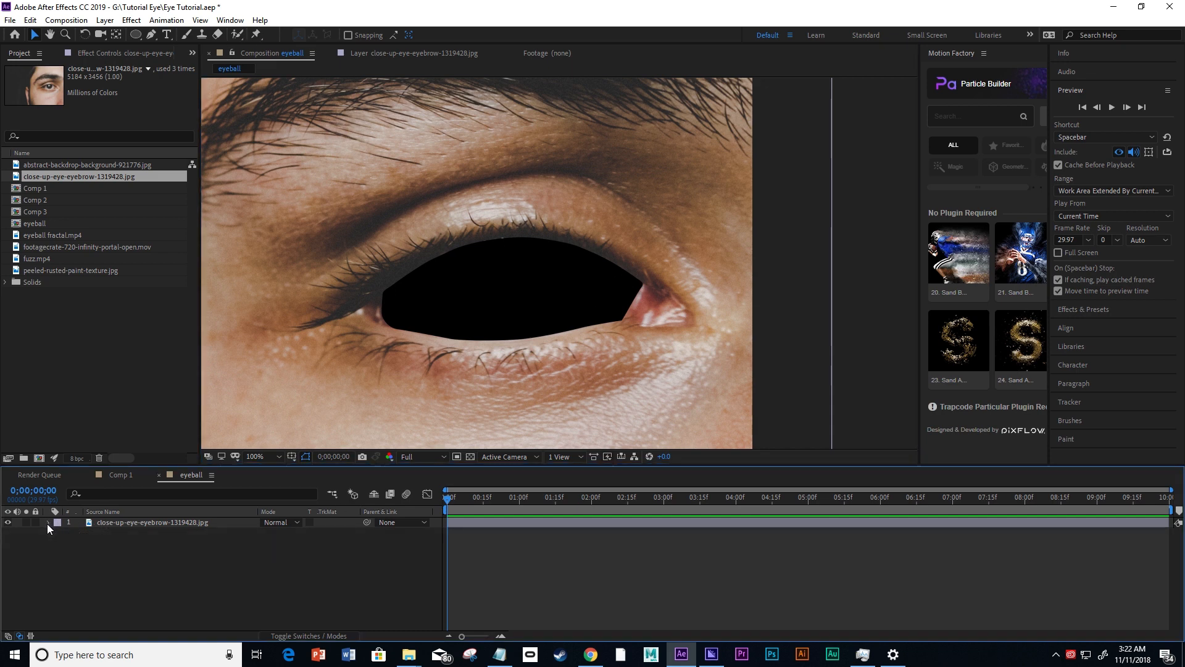
{"action": "left_click", "coordinate": [123, 522]}
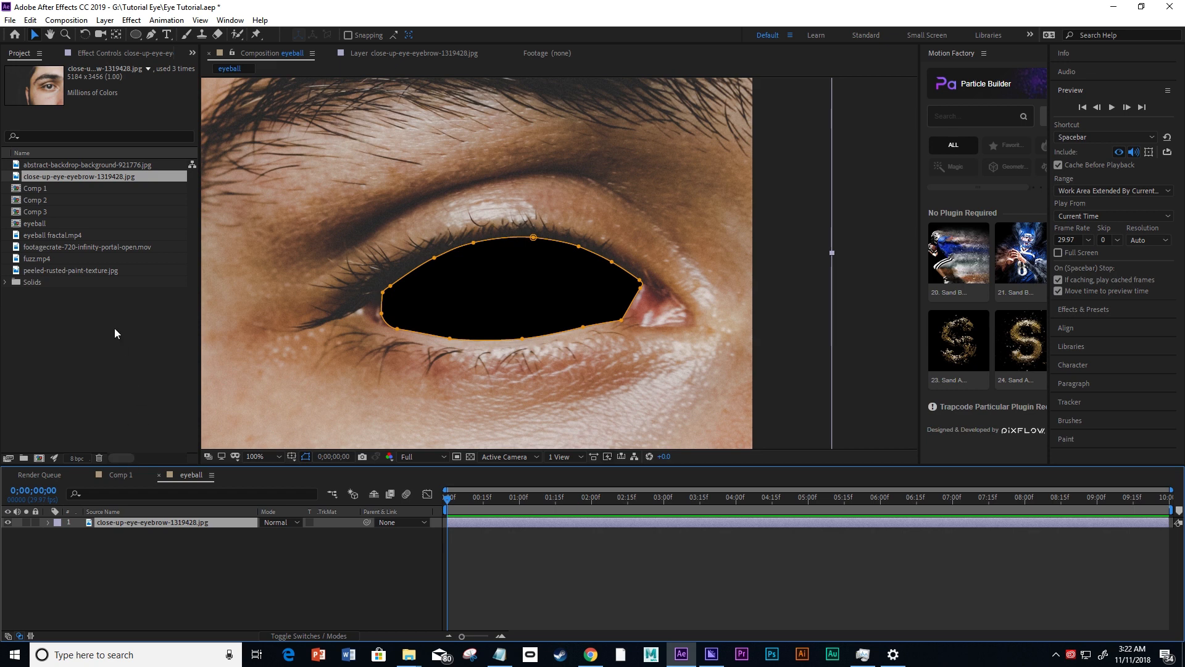
Create a new black solid layer named gradient in the eyeball composition.
{"action": "right_click", "coordinate": [104, 563]}
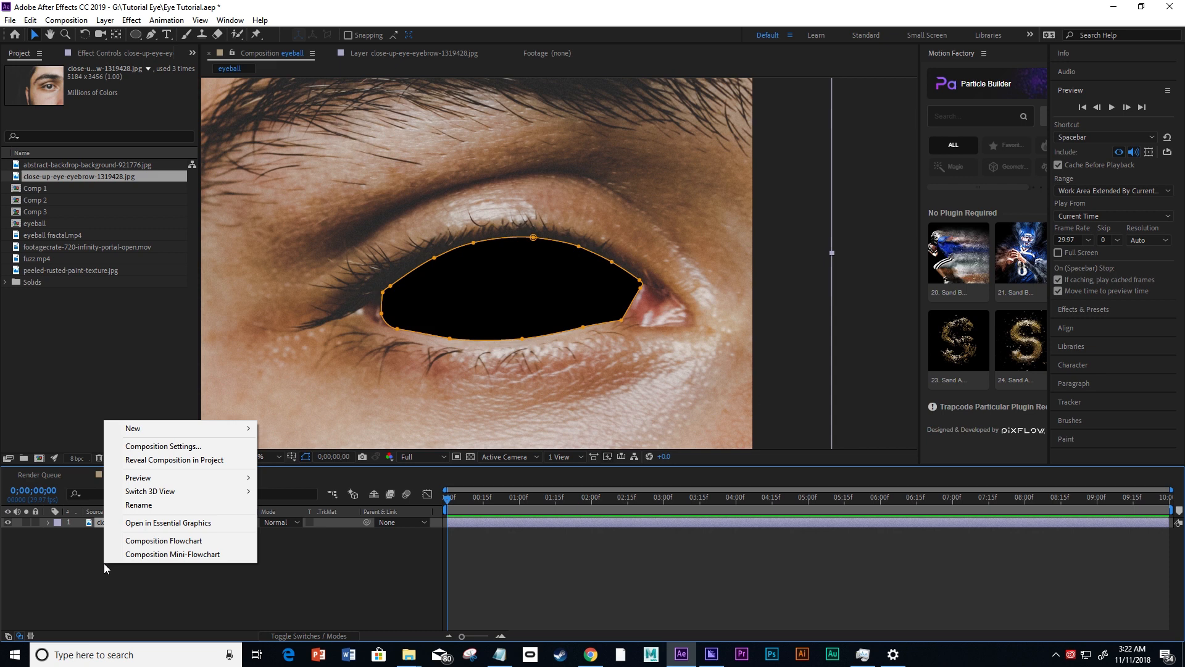
{"action": "mouse_move", "coordinate": [133, 432]}
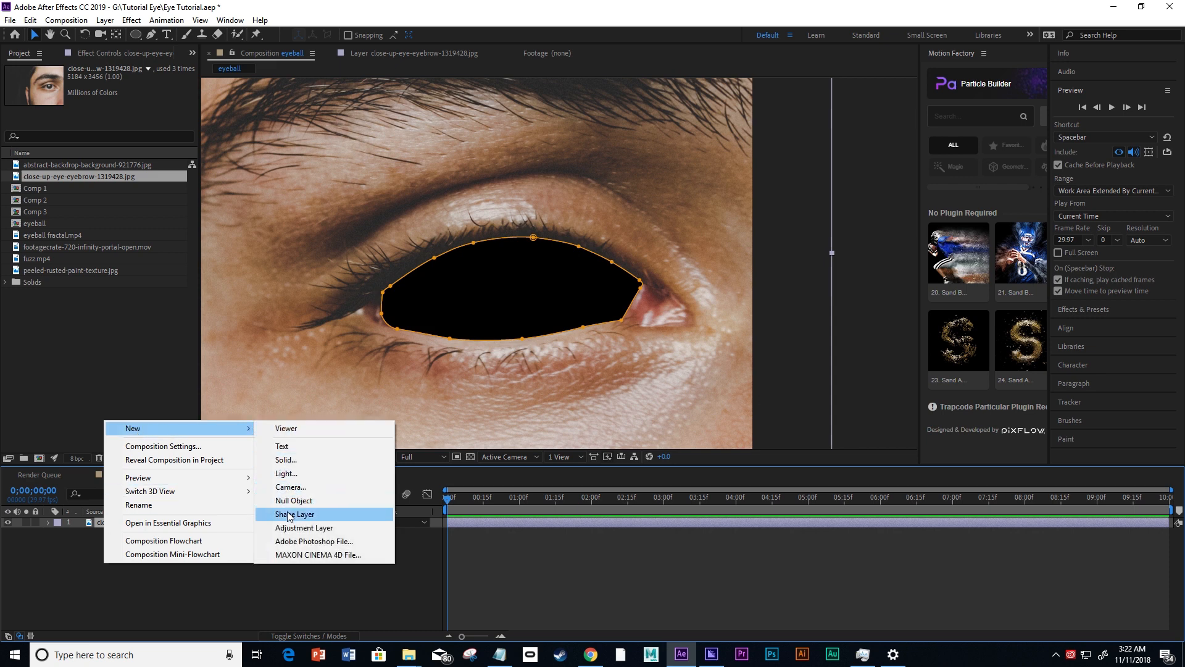
{"action": "left_click", "coordinate": [288, 460]}
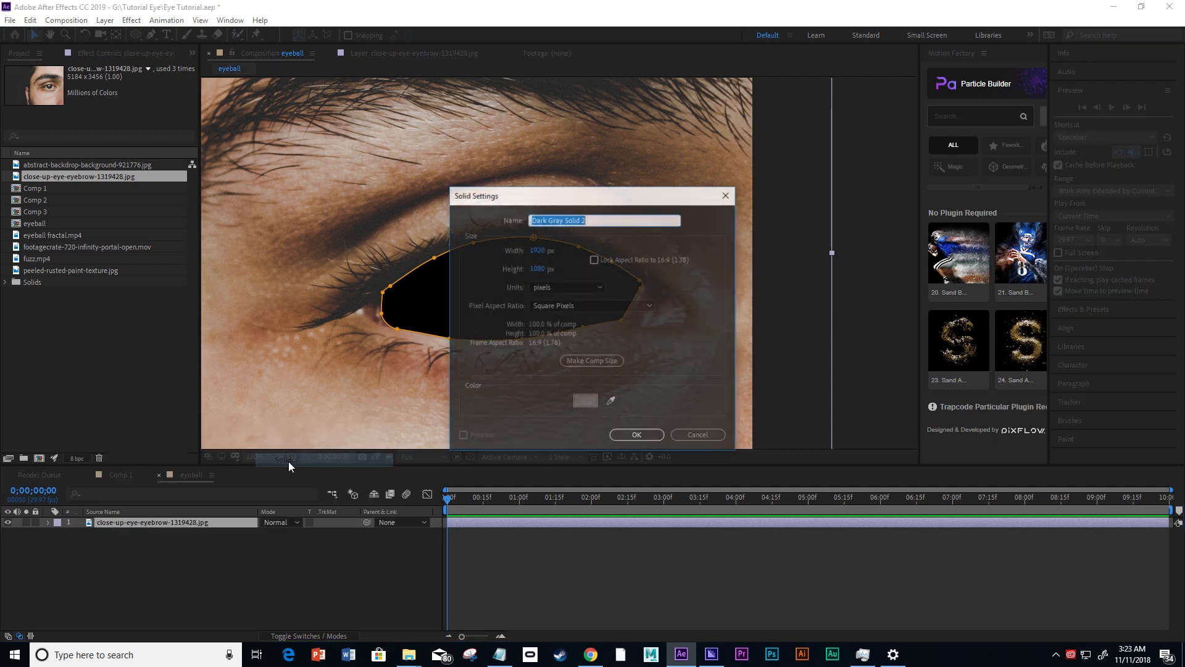
{"action": "left_click", "coordinate": [584, 402]}
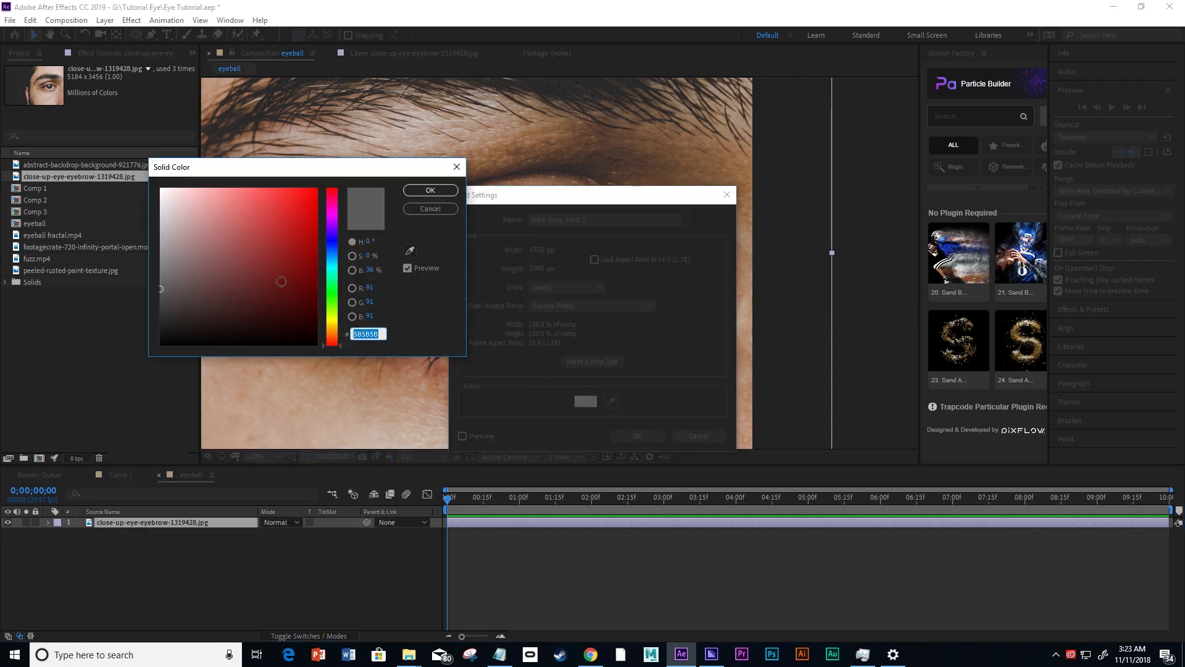
{"action": "left_click_drag", "start_coordinate": [281, 281], "coordinate": [357, 419]}
{"action": "left_click", "coordinate": [424, 191]}
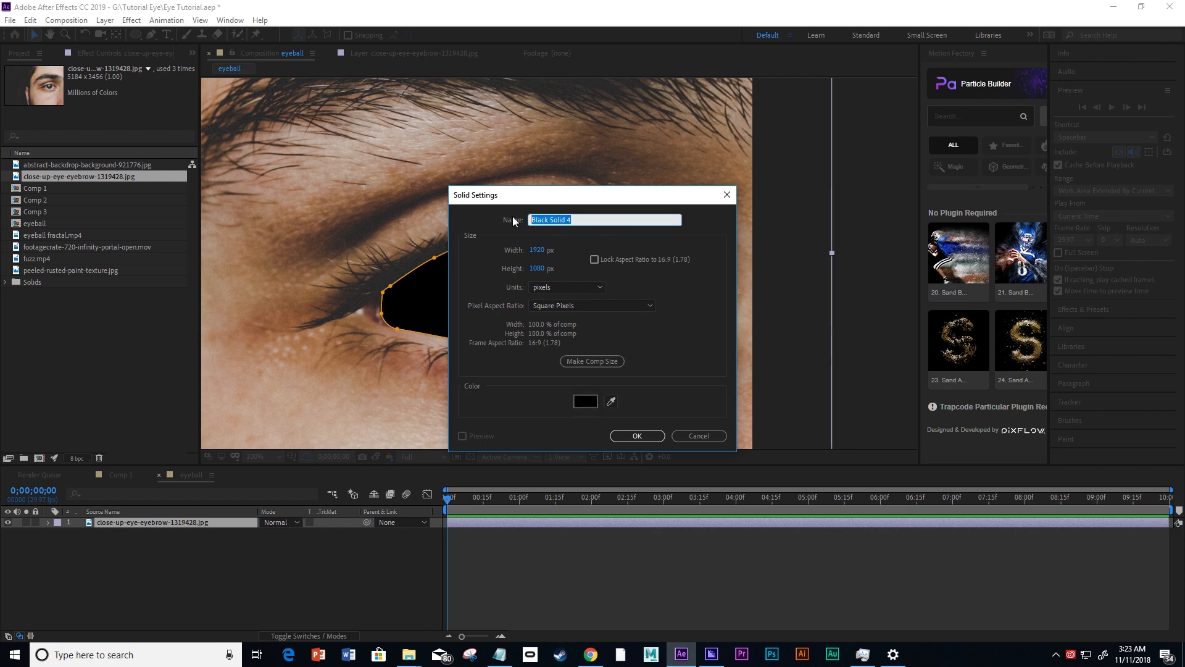
{"action": "type", "text": "gradient"}
{"action": "key", "text": "Return"}
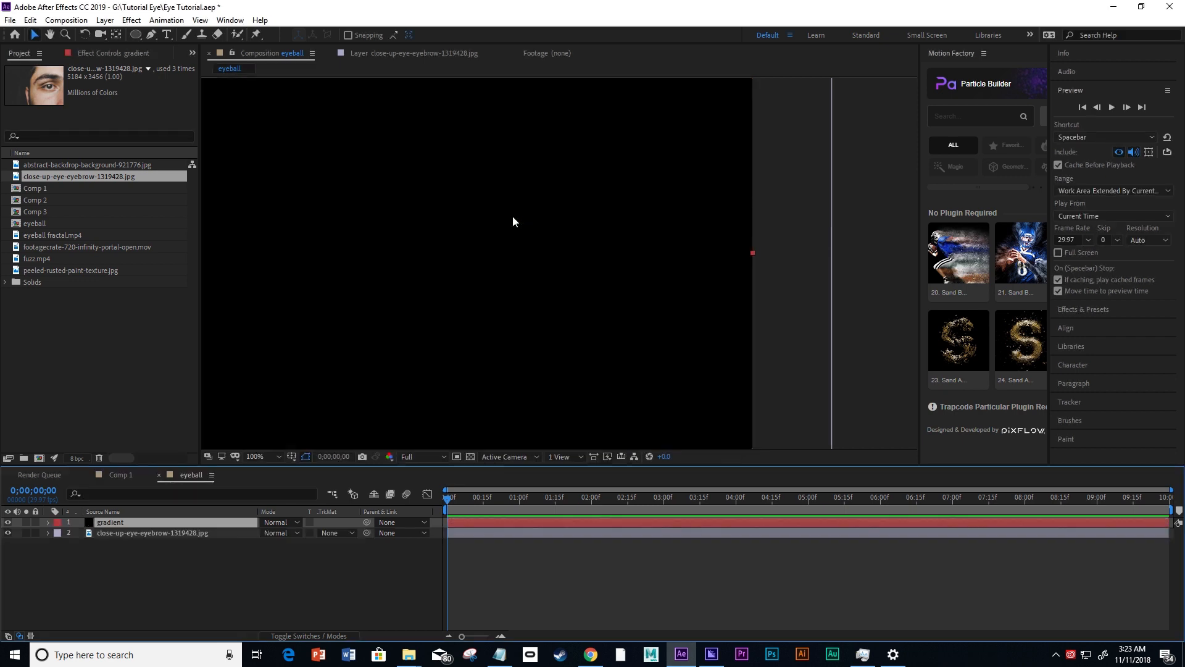
Move the gradient solid beneath the close-up-eye-eyebrow-1319428.jpg layer so it sits behind the eye cut-out.
{"action": "left_click_drag", "start_coordinate": [407, 245], "coordinate": [528, 269]}
{"action": "scroll", "coordinate": [528, 268], "scroll_direction": "down", "scroll_amount": 1}
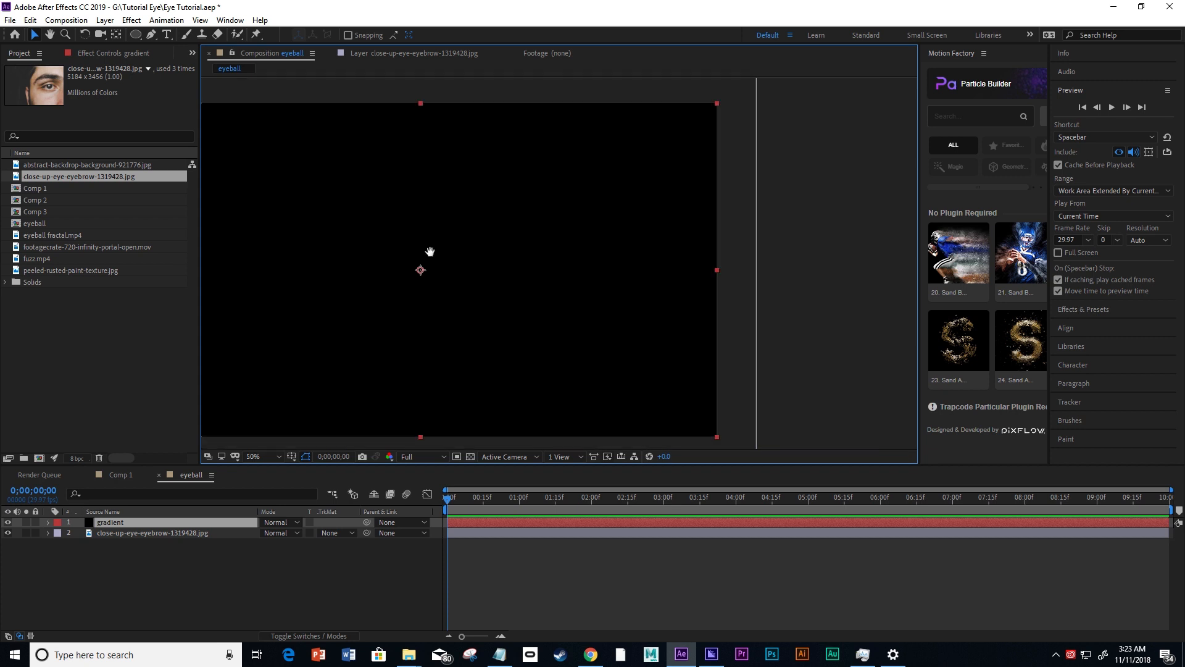
{"action": "left_click_drag", "start_coordinate": [431, 251], "coordinate": [561, 246]}
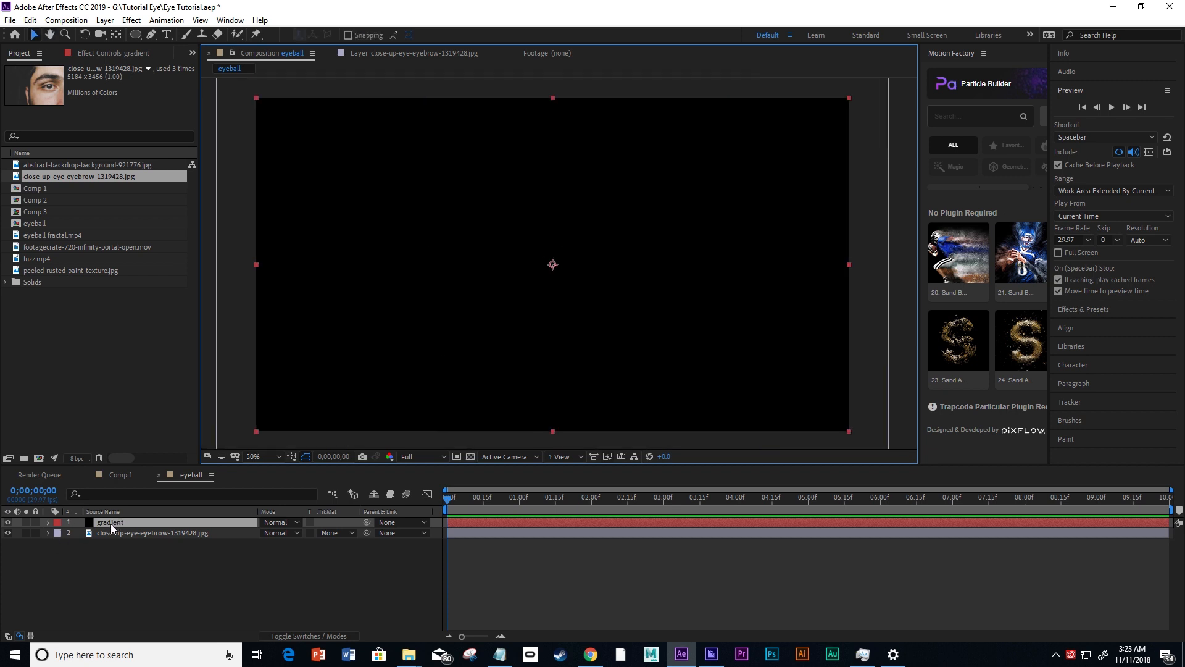
{"action": "left_click_drag", "start_coordinate": [110, 521], "coordinate": [109, 537]}
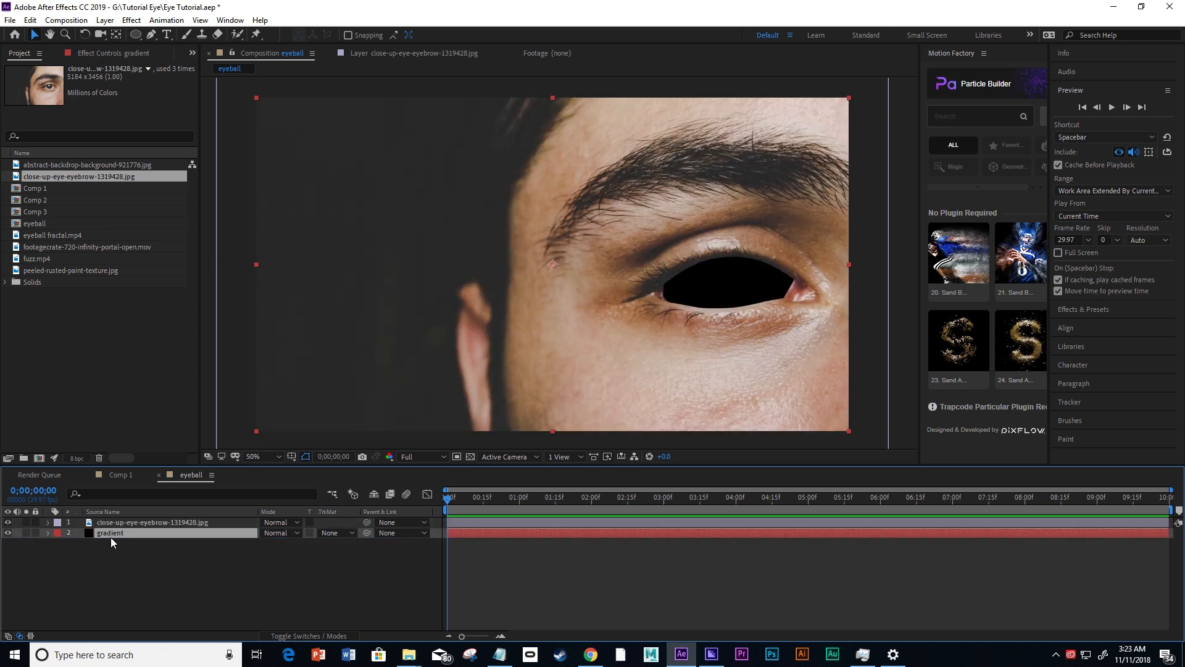
{"action": "left_click", "coordinate": [109, 523]}
{"action": "left_click", "coordinate": [141, 603]}
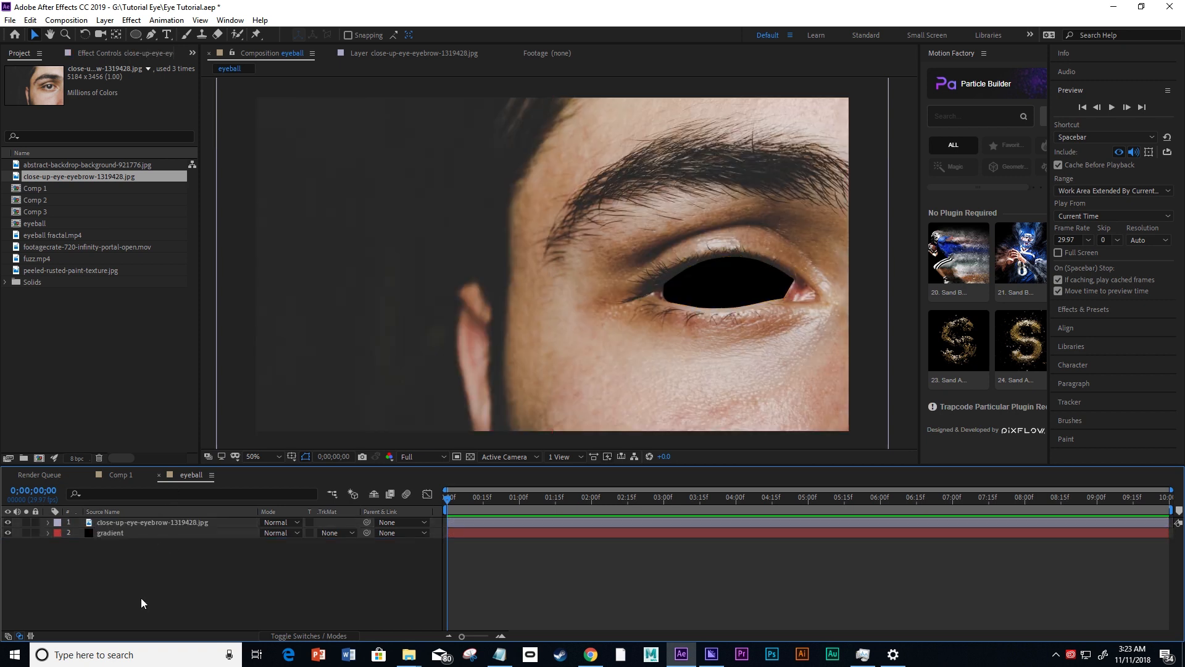
{"action": "left_click_drag", "start_coordinate": [742, 282], "coordinate": [644, 276]}
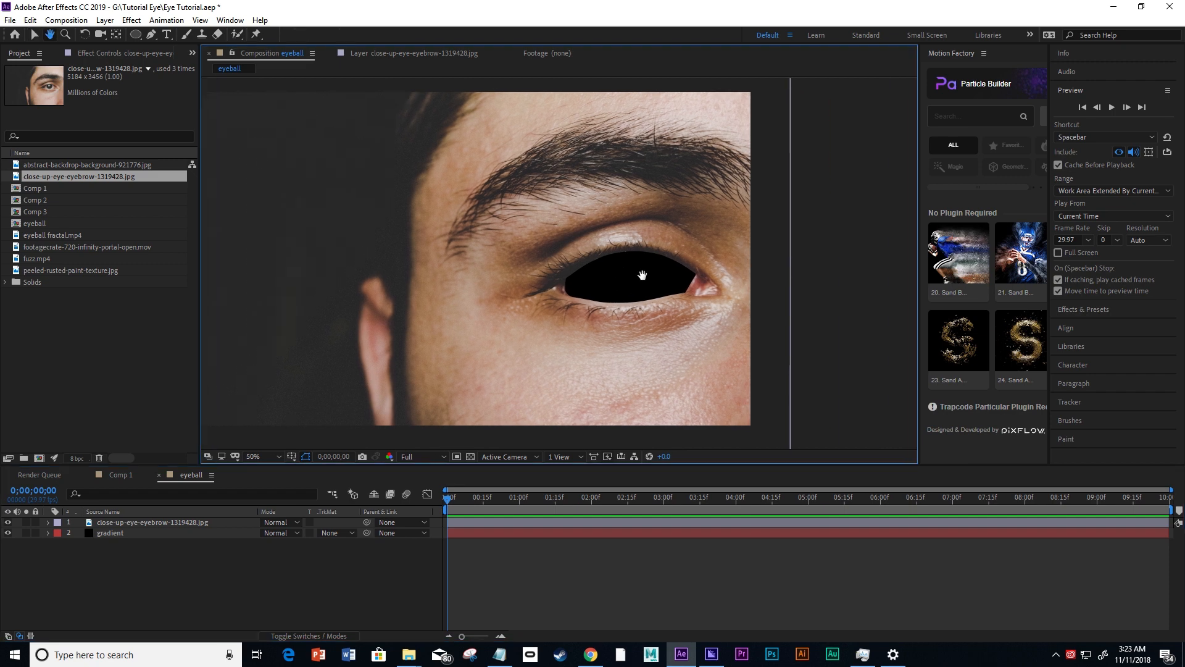
{"action": "left_click", "coordinate": [8, 534]}
{"action": "left_click", "coordinate": [8, 534]}
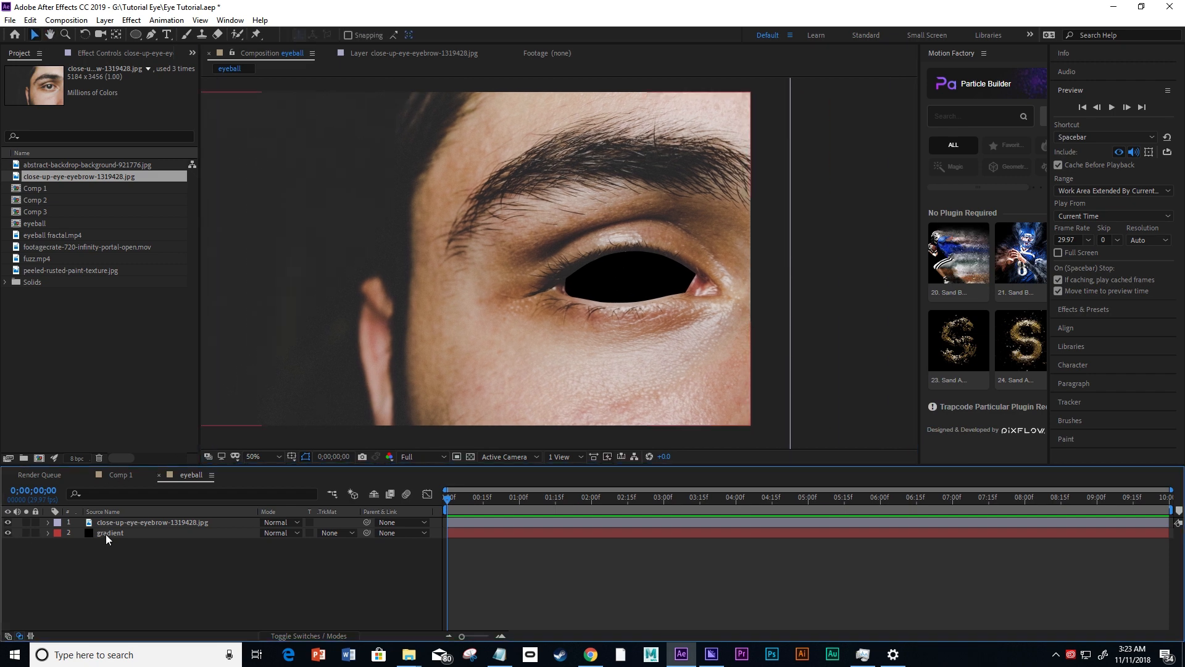
Apply the Gradient Ramp effect to the gradient layer.
{"action": "left_click", "coordinate": [105, 534]}
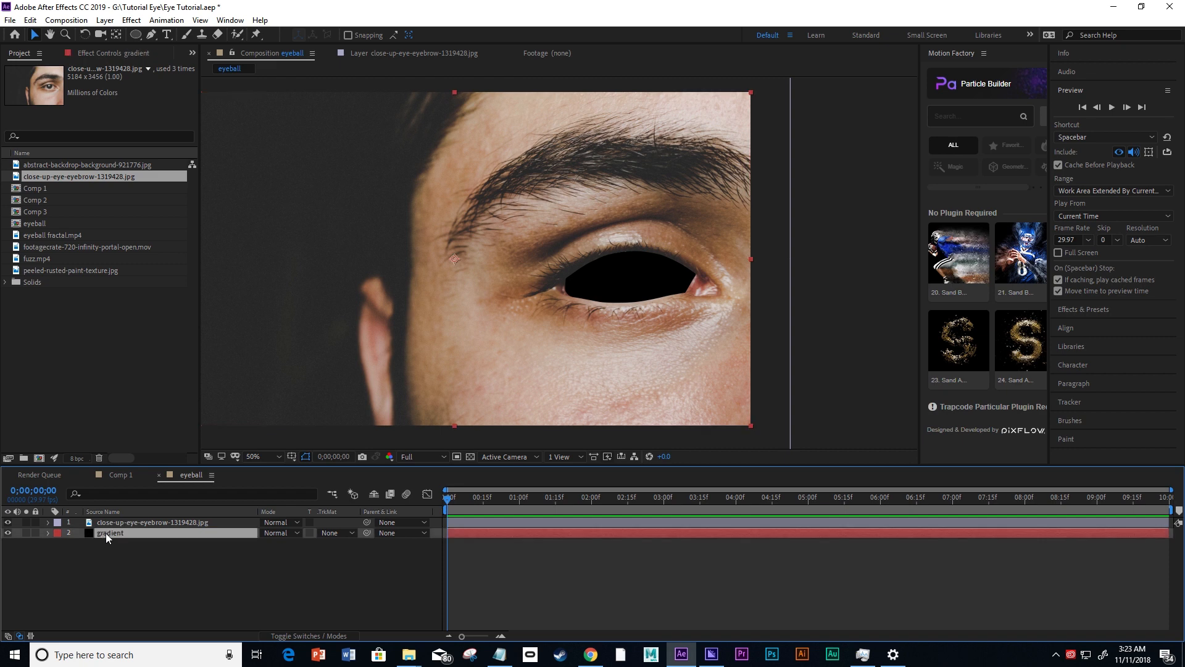
{"action": "right_click", "coordinate": [105, 532]}
{"action": "mouse_move", "coordinate": [164, 382]}
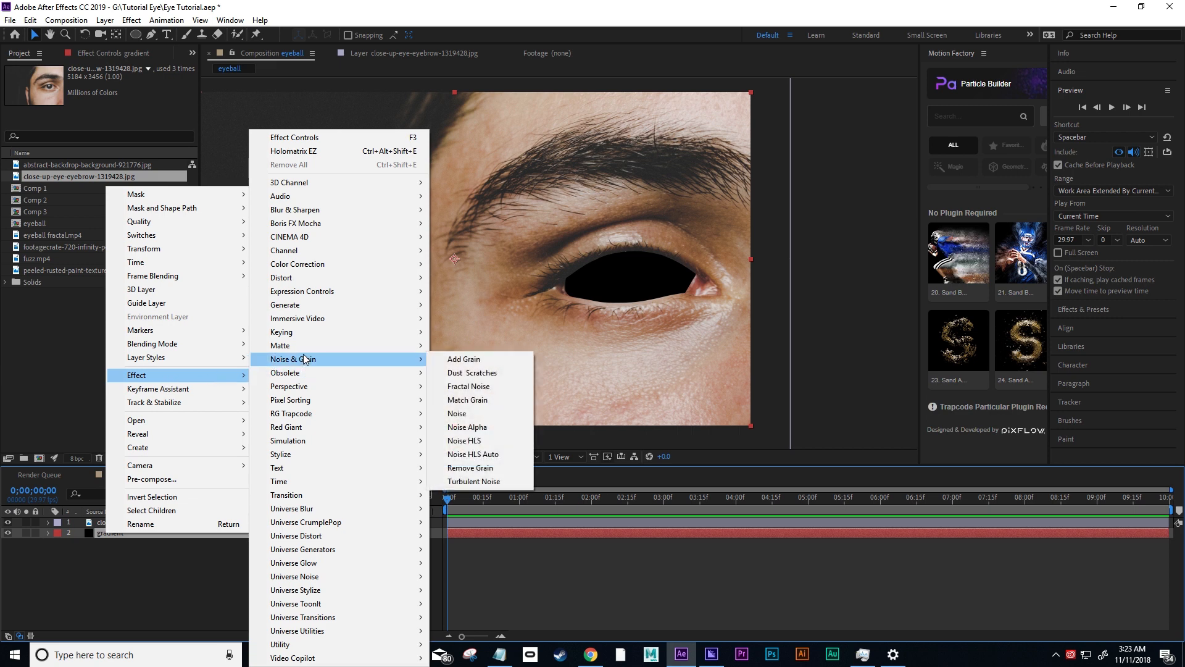
{"action": "mouse_move", "coordinate": [307, 306]}
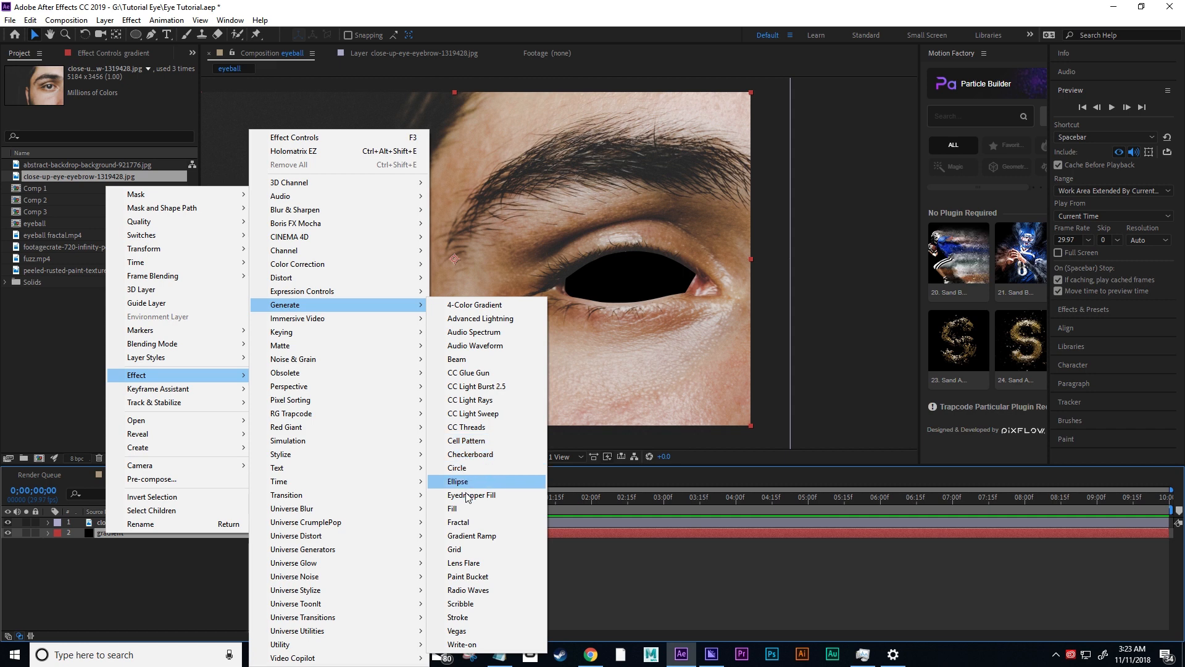
{"action": "left_click", "coordinate": [471, 536]}
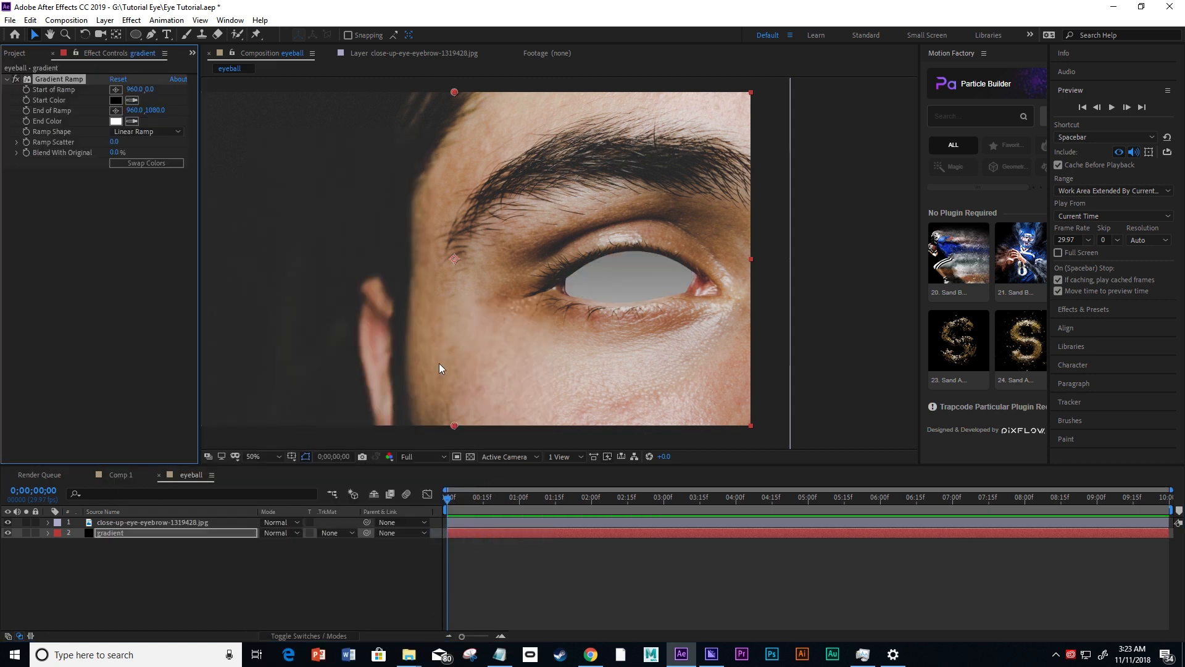
Change the ramp shape to Radial Ramp and swap its start and end colors.
{"action": "scroll", "coordinate": [502, 345], "scroll_direction": "down", "scroll_amount": 1}
{"action": "scroll", "coordinate": [505, 345], "scroll_direction": "up", "scroll_amount": 2}
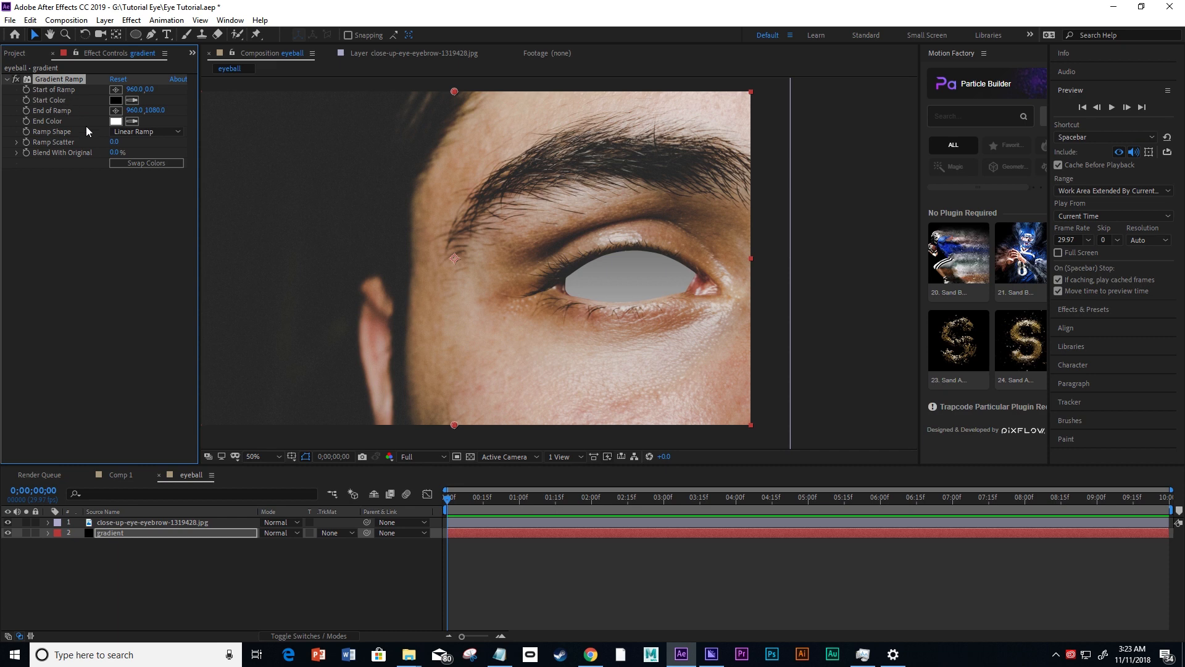
{"action": "left_click", "coordinate": [133, 132]}
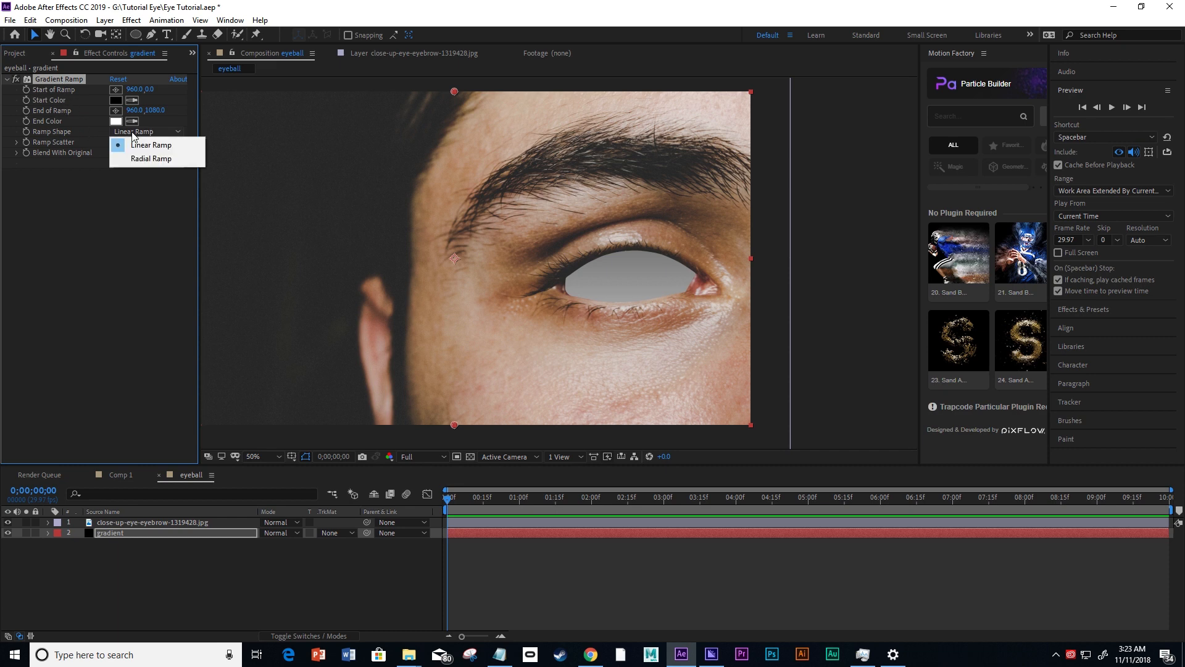
{"action": "left_click", "coordinate": [139, 160]}
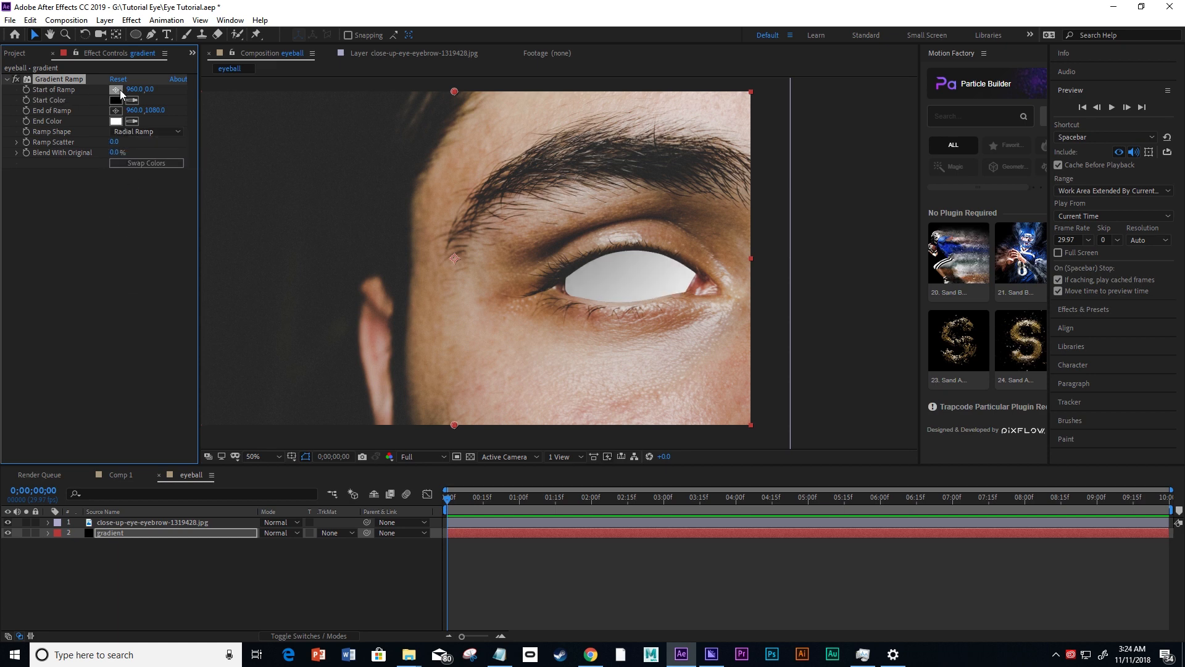
{"action": "left_click", "coordinate": [132, 163]}
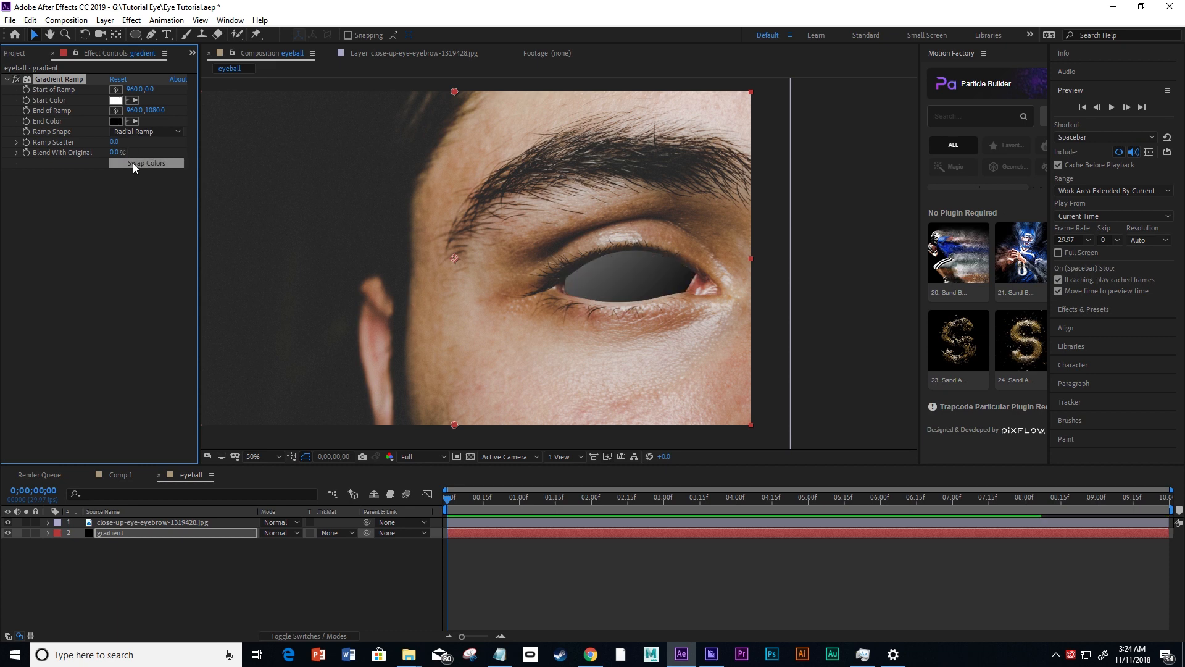
Place the start of the ramp at the eye's center, about 1520, 594, and its end below the lower eyelid, about 1518, 744.
{"action": "left_click", "coordinate": [115, 93]}
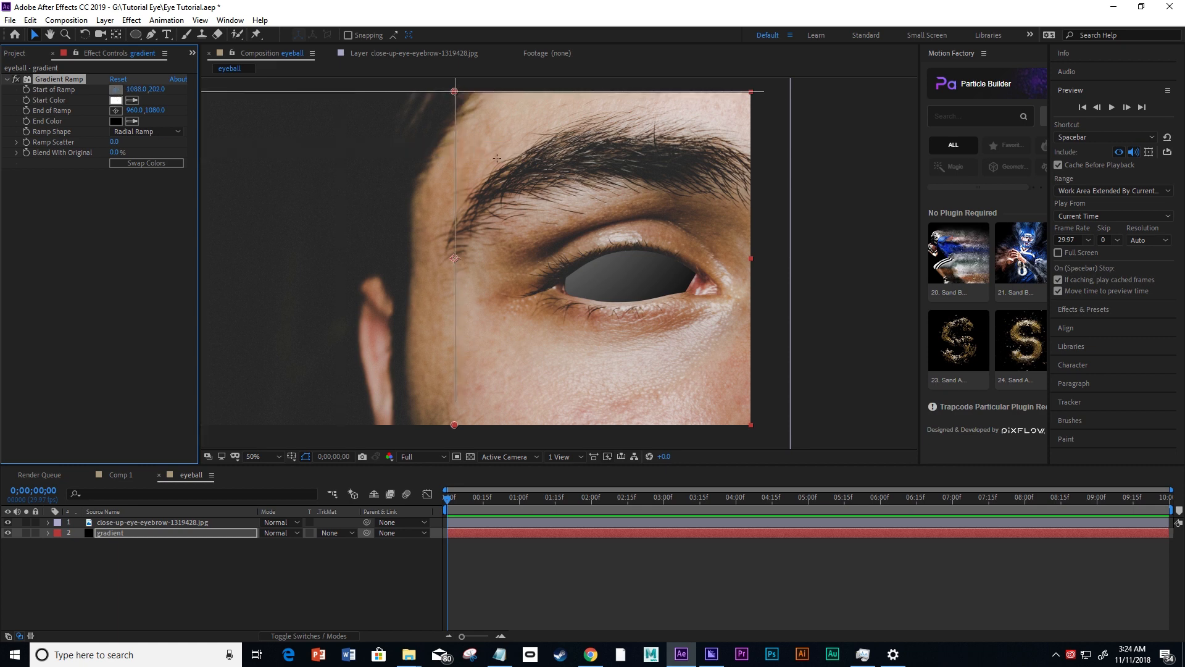
{"action": "left_click", "coordinate": [627, 274]}
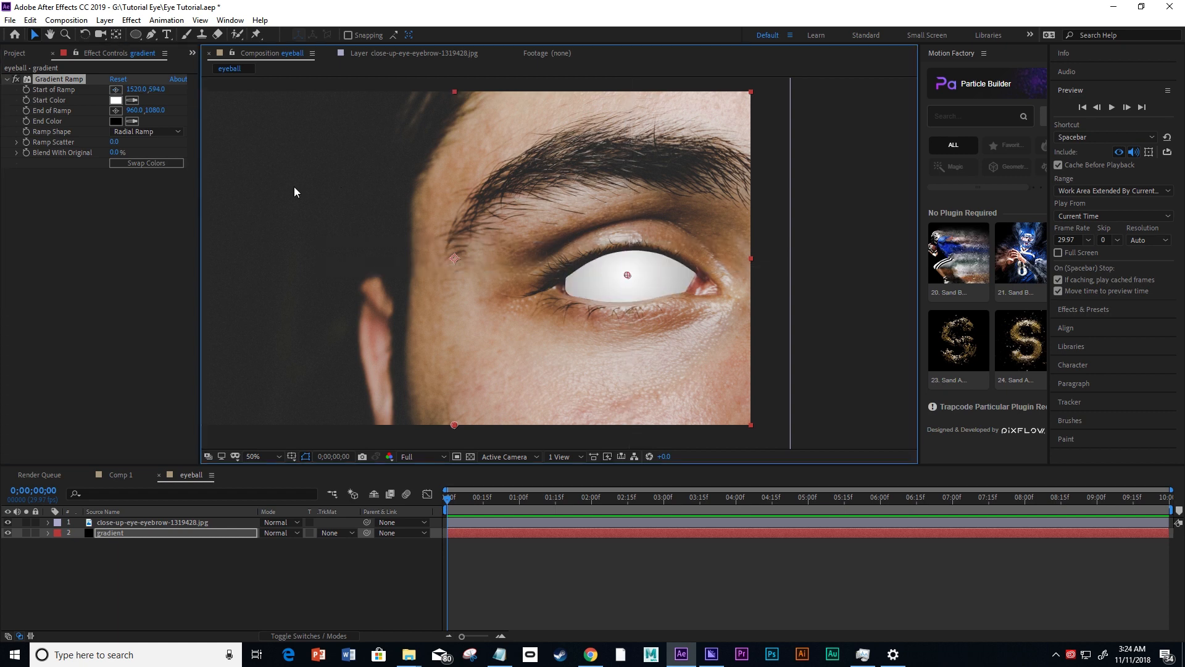
{"action": "left_click", "coordinate": [115, 112]}
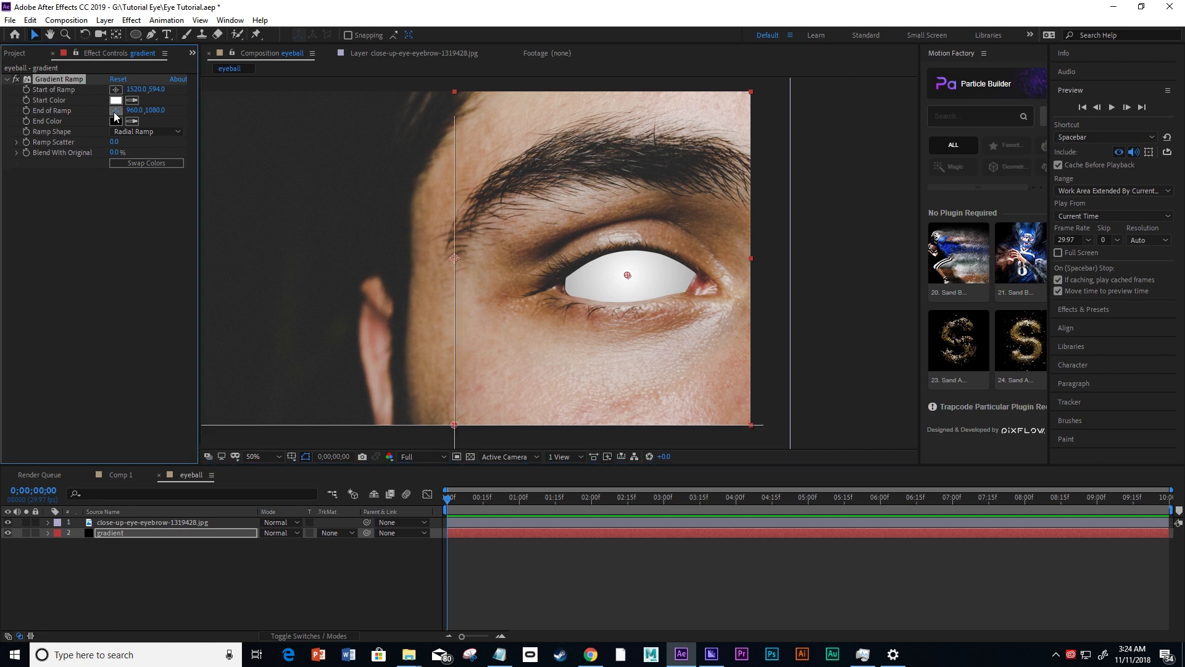
{"action": "left_click", "coordinate": [627, 321]}
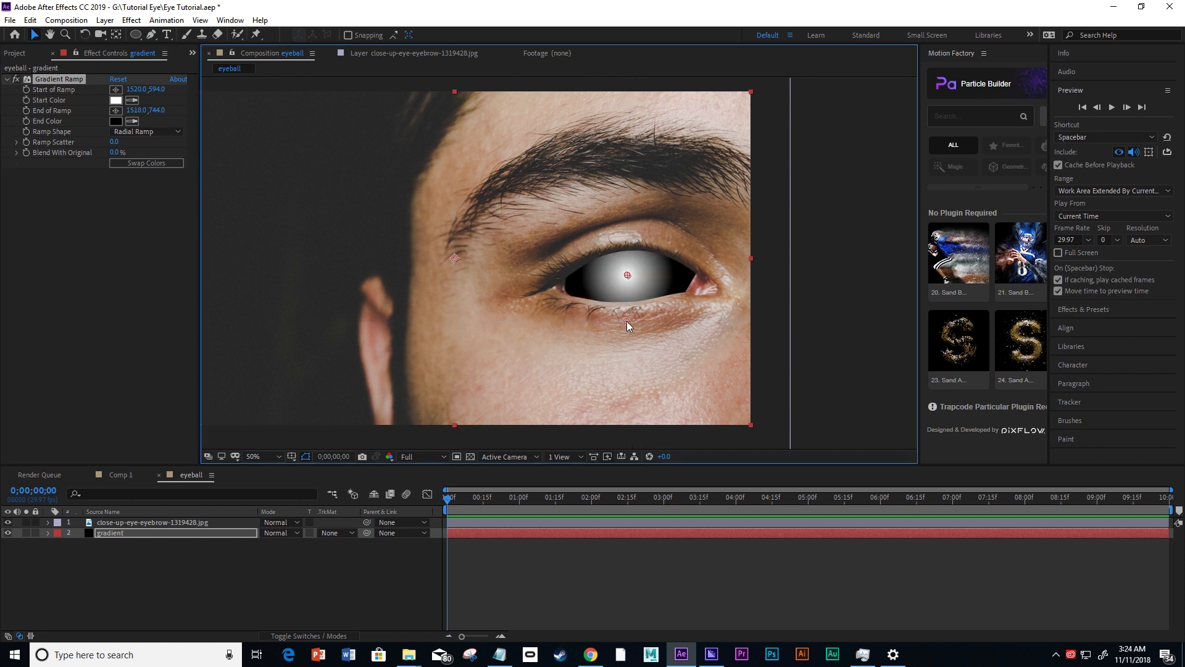
Tighten the radial gradient by moving the ramp's end to about 1516, 704 and its start to about 1524, 594.
{"action": "left_click_drag", "start_coordinate": [627, 321], "coordinate": [626, 313]}
{"action": "left_click_drag", "start_coordinate": [627, 317], "coordinate": [628, 276]}
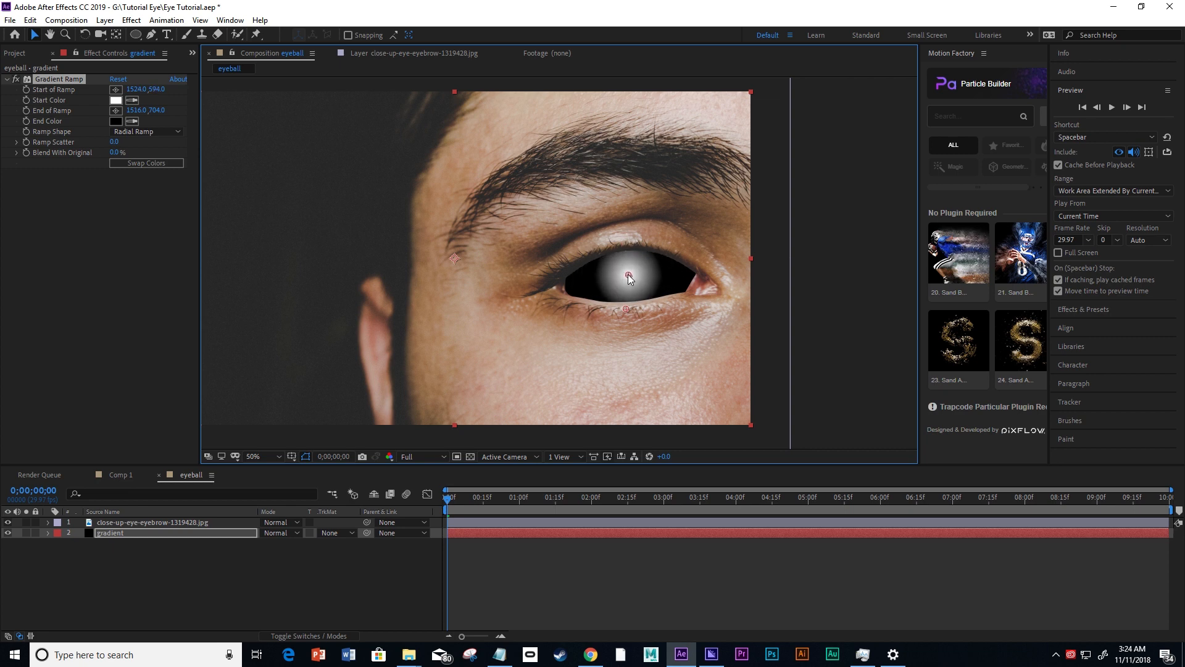
{"action": "left_click", "coordinate": [852, 321]}
{"action": "key", "text": "comma"}
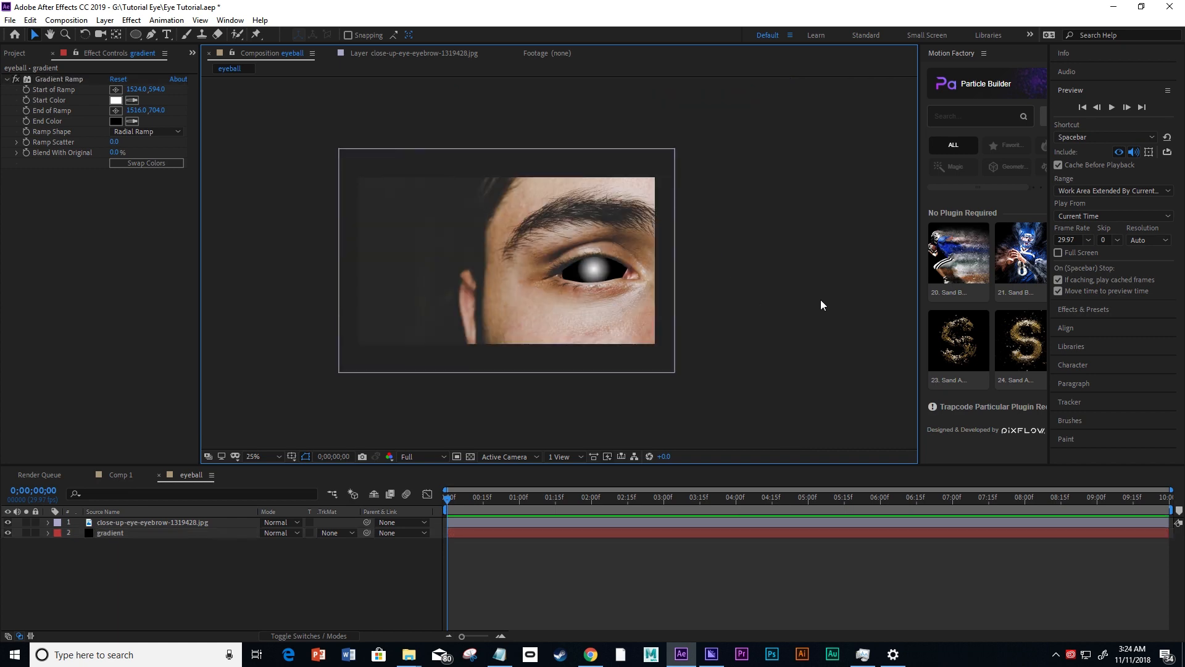
{"action": "key", "text": "period"}
{"action": "left_click", "coordinate": [146, 325]}
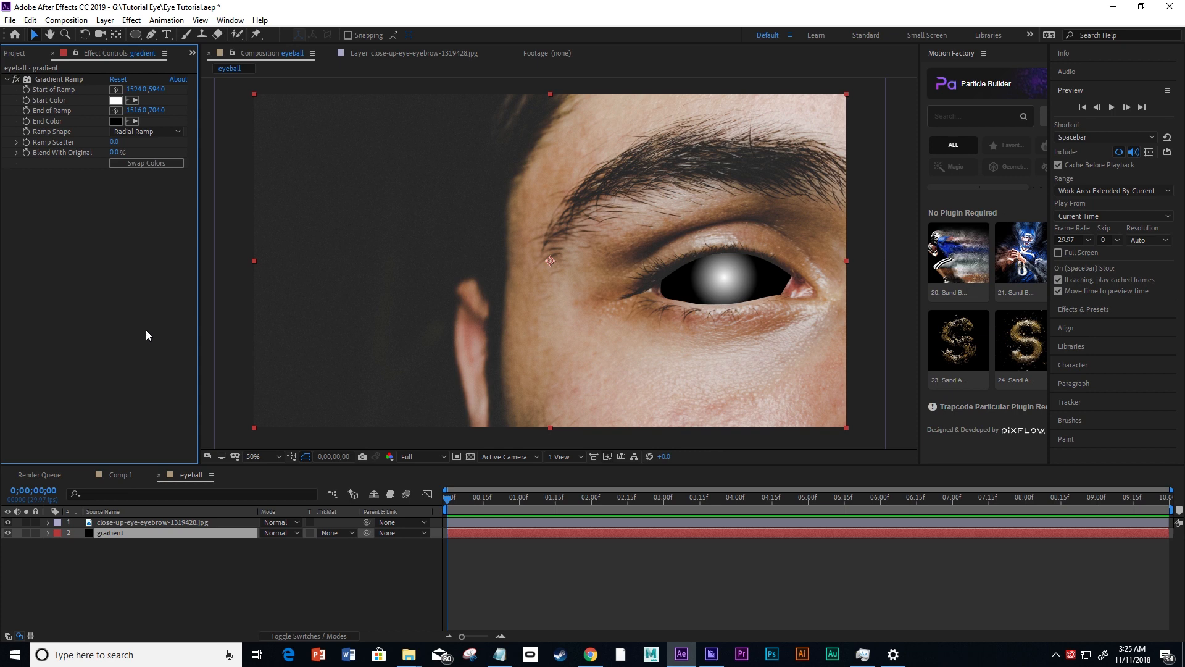
Set the photo layer's mask feather to 13 pixels to soften the edge of the eye cut-out.
{"action": "left_click", "coordinate": [128, 522]}
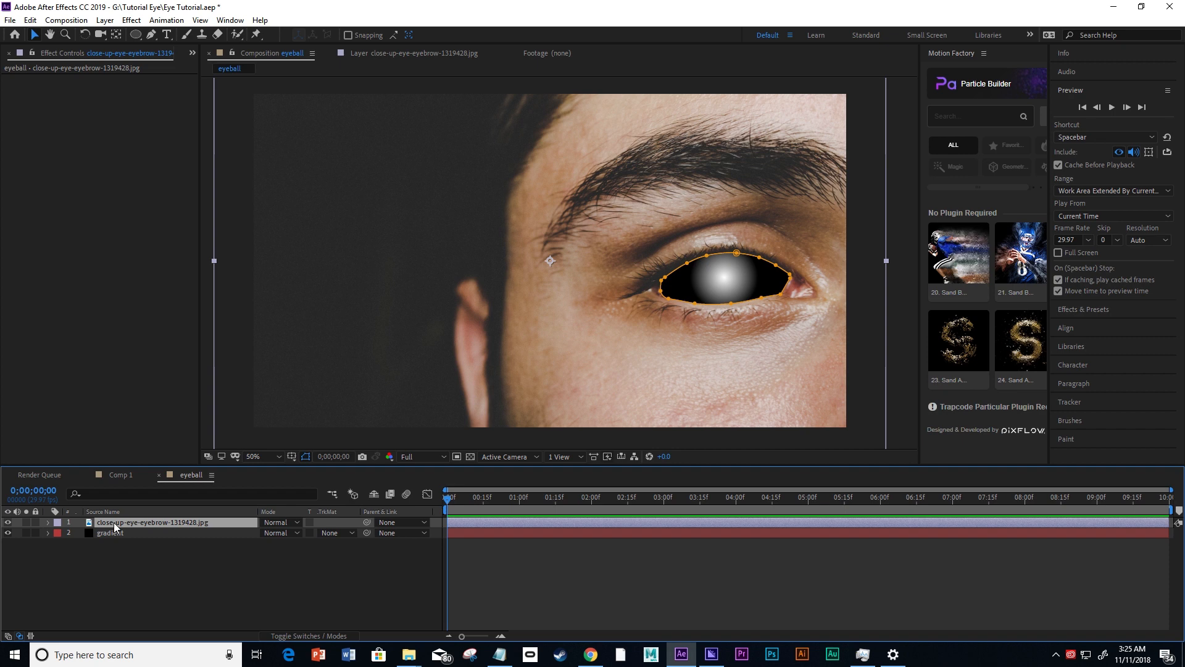
{"action": "key", "text": "f"}
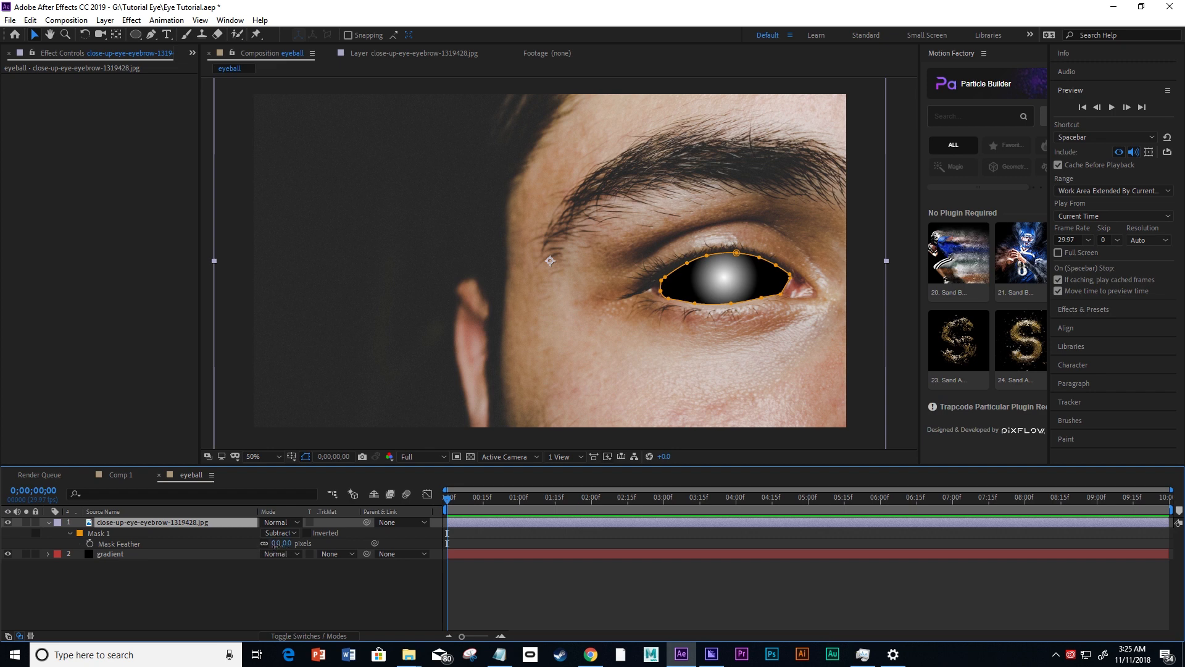
{"action": "left_click_drag", "start_coordinate": [277, 544], "coordinate": [282, 545]}
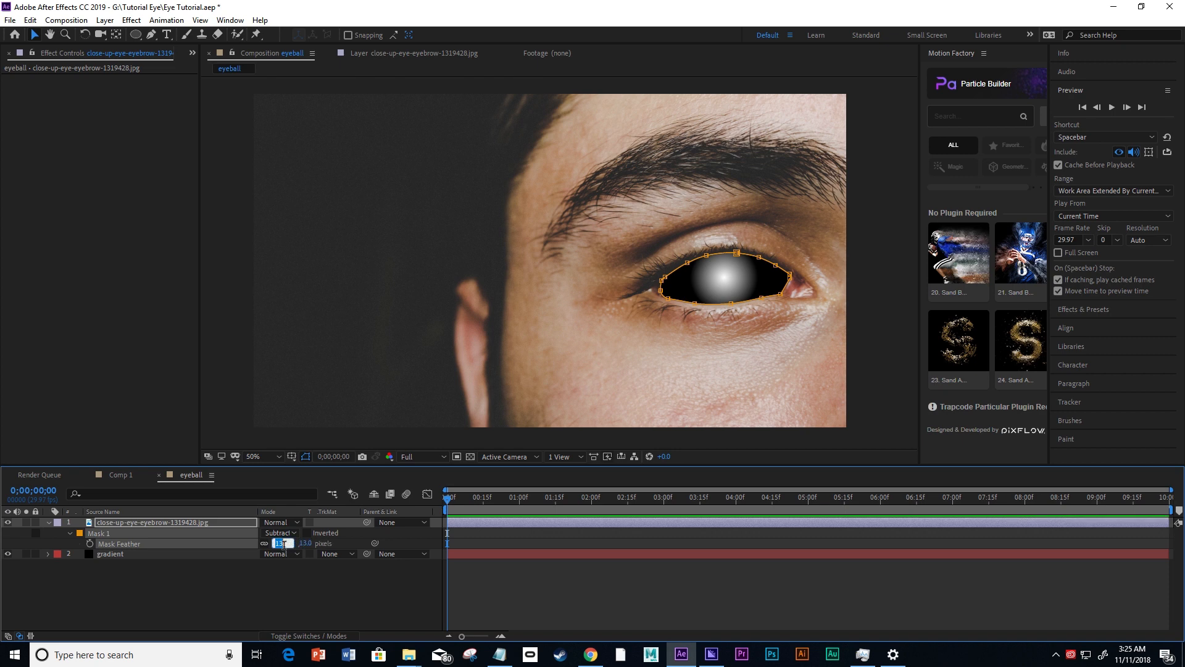
{"action": "left_click", "coordinate": [290, 594]}
{"action": "scroll", "coordinate": [769, 307], "scroll_direction": "up", "scroll_amount": 2}
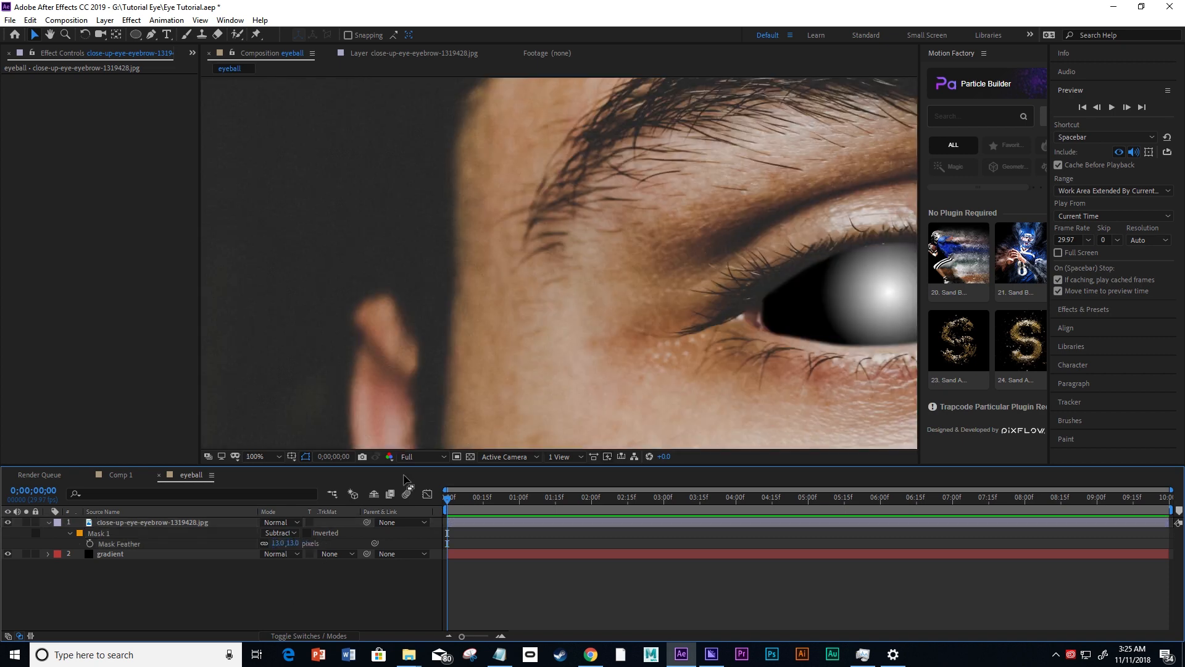
Increase the photo layer's mask feather to 46 pixels.
{"action": "left_click_drag", "start_coordinate": [282, 545], "coordinate": [309, 543]}
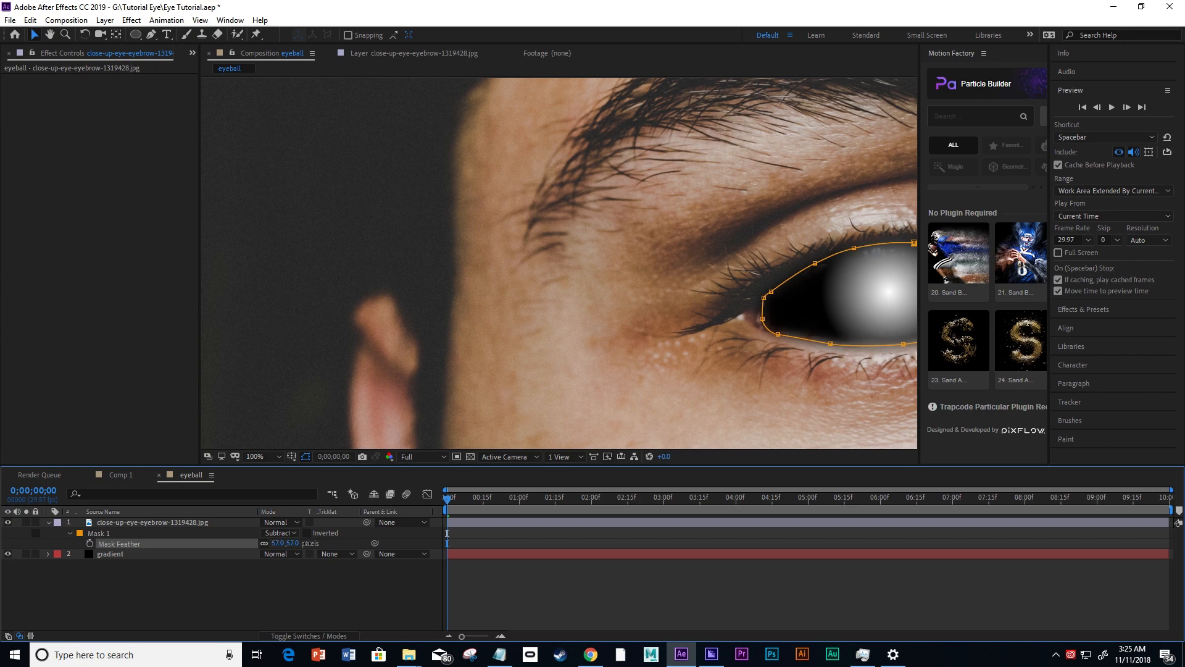
{"action": "left_click", "coordinate": [294, 595]}
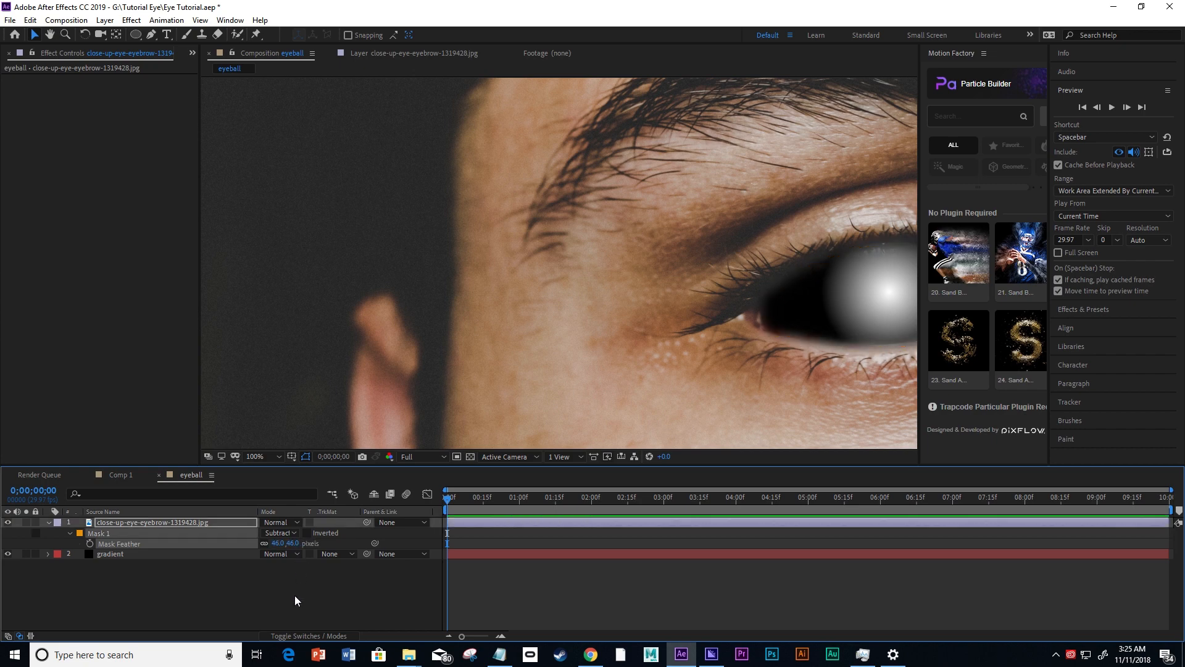
{"action": "key", "text": "comma"}
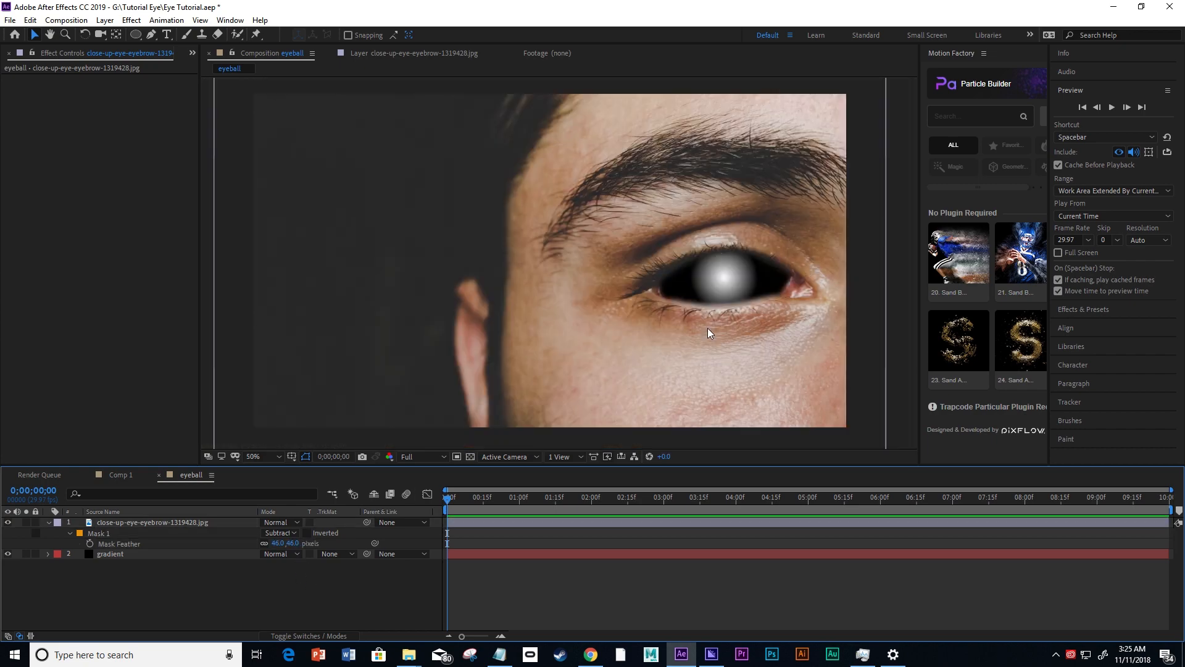
{"action": "left_click_drag", "start_coordinate": [757, 309], "coordinate": [502, 306]}
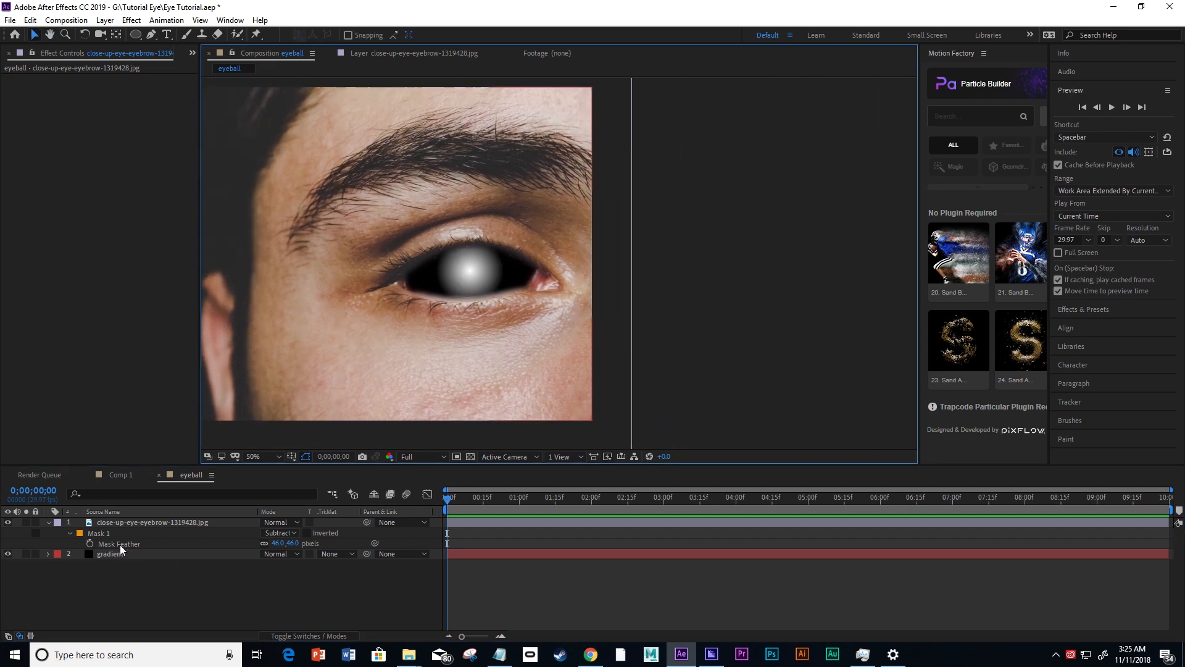
Try a mask expansion of 21 pixels on the eye cut-out, and reset it to 0.
{"action": "left_click", "coordinate": [72, 534]}
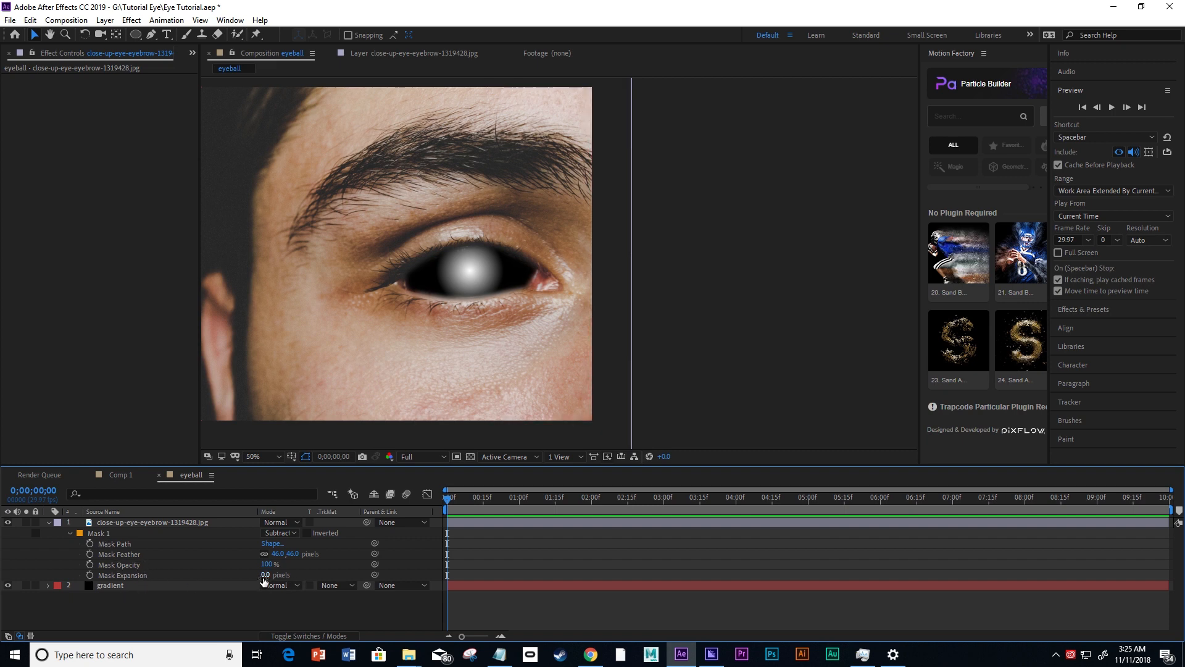
{"action": "left_click_drag", "start_coordinate": [264, 575], "coordinate": [269, 604]}
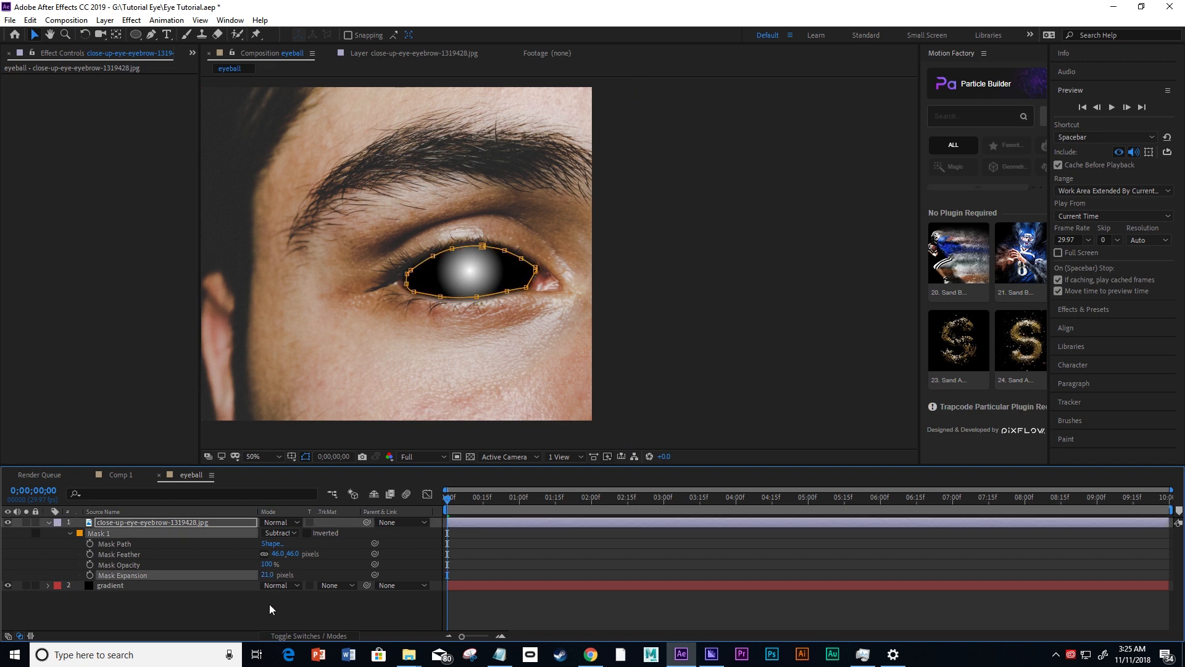
{"action": "left_click", "coordinate": [267, 600]}
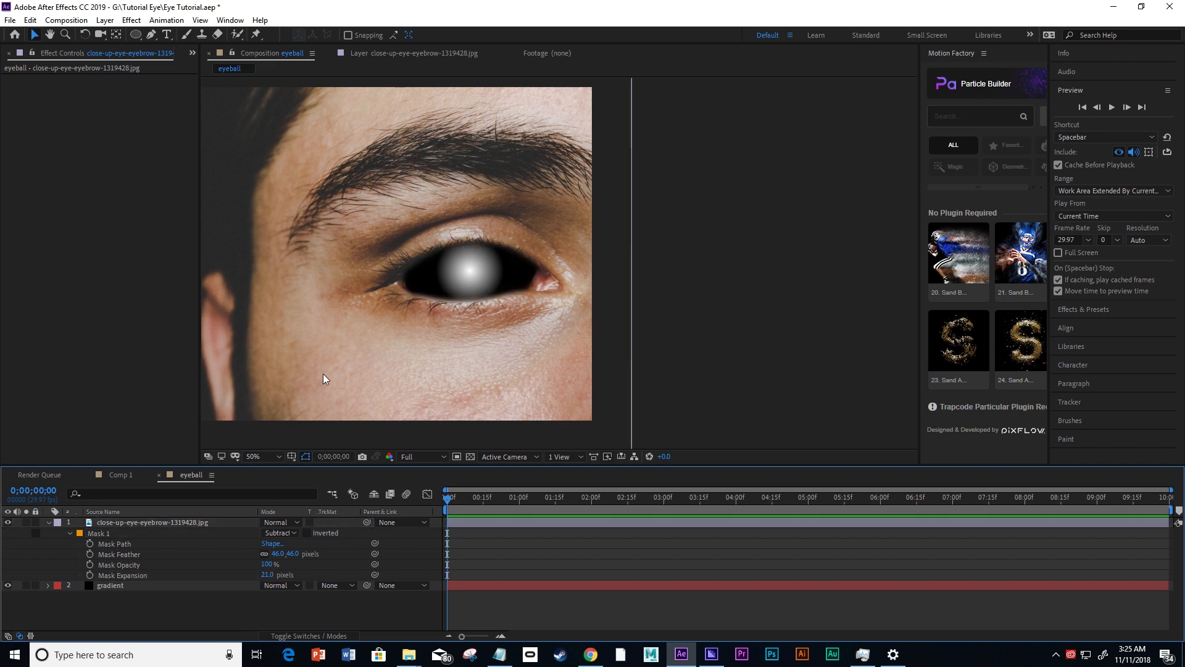
{"action": "key", "text": "period"}
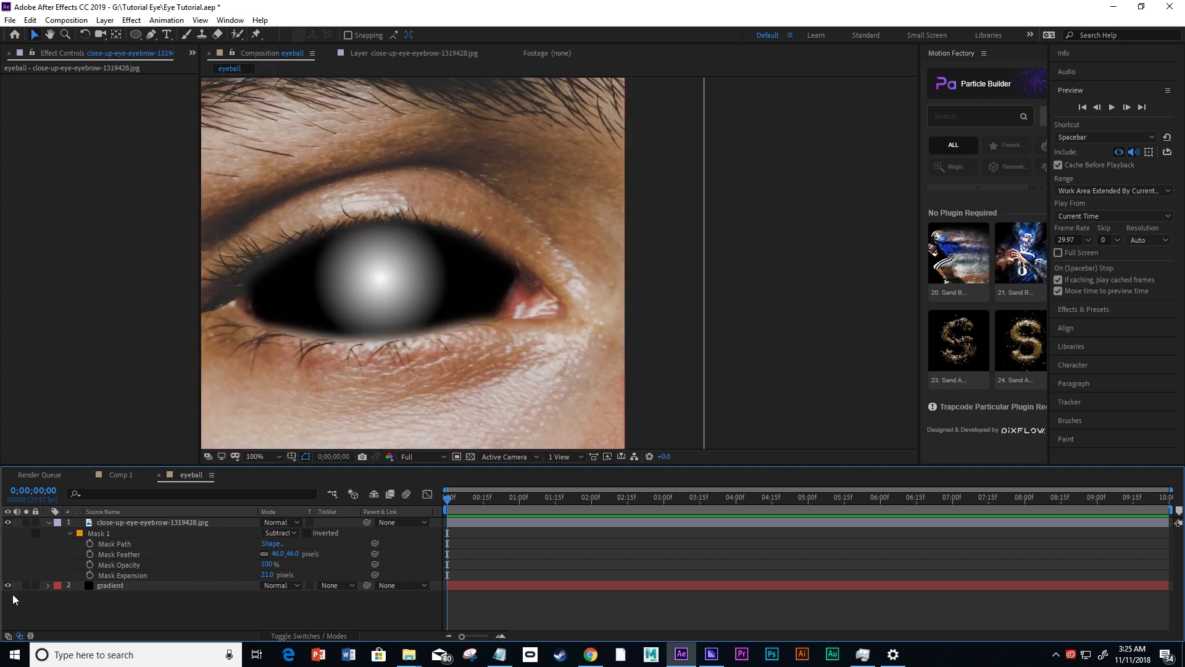
{"action": "left_click", "coordinate": [266, 575]}
{"action": "type", "text": "0"}
{"action": "key", "text": "Return"}
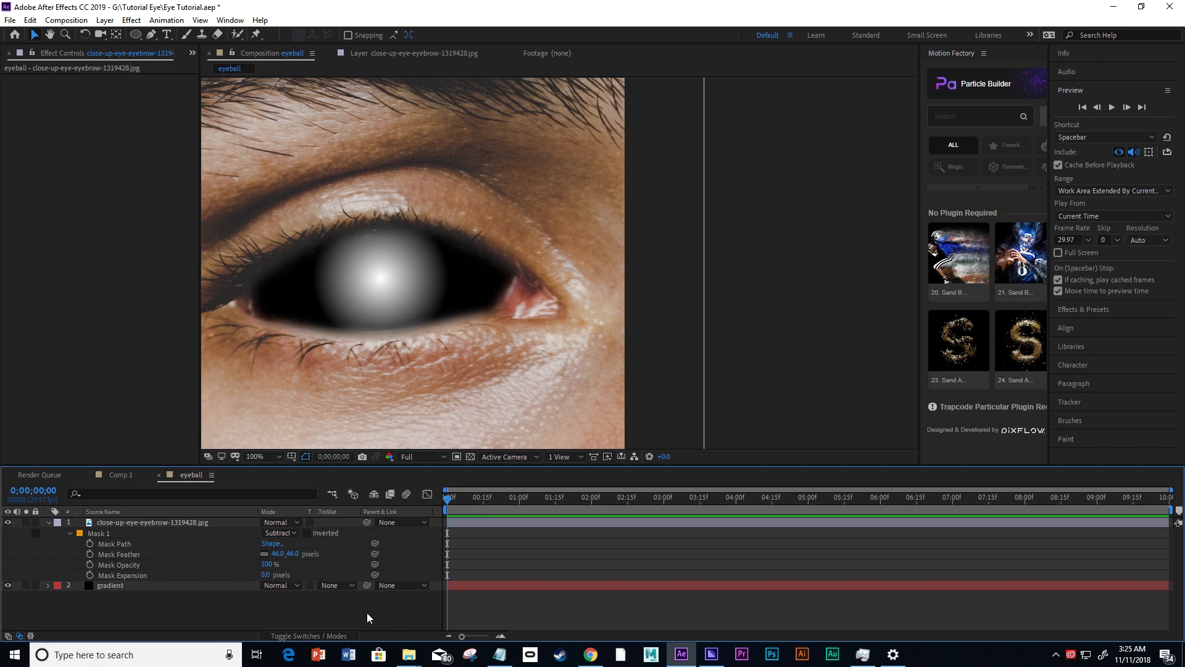
Set the eye mask's expansion to 18 pixels.
{"action": "left_click_drag", "start_coordinate": [266, 575], "coordinate": [273, 575]}
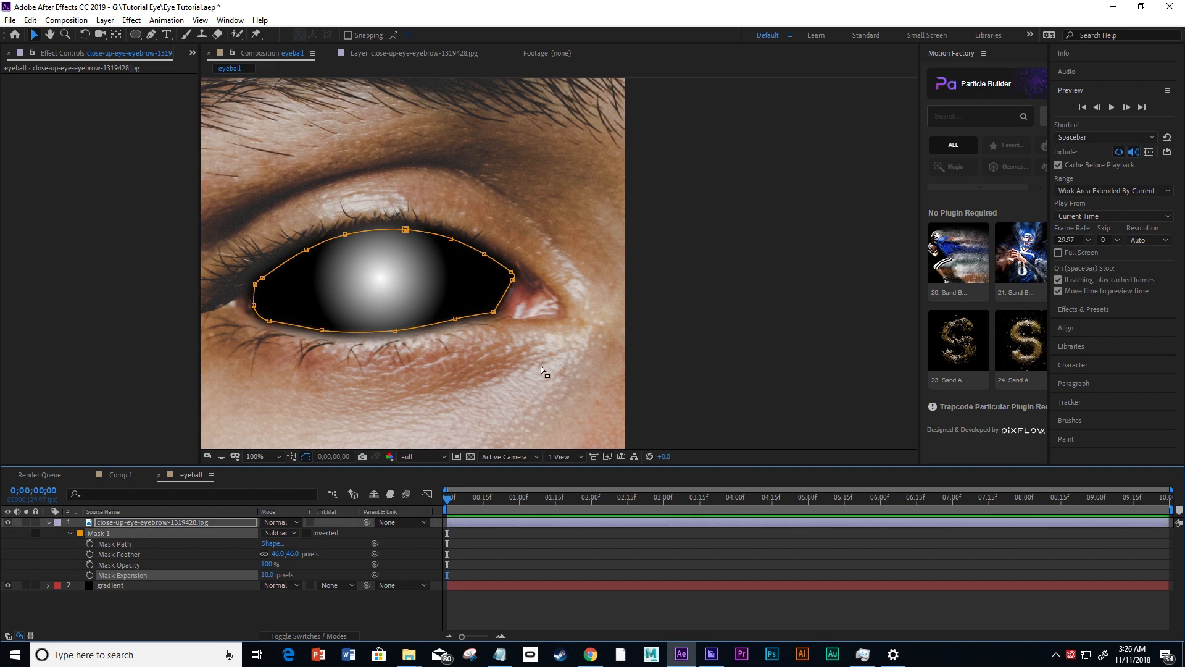
{"action": "left_click", "coordinate": [722, 389]}
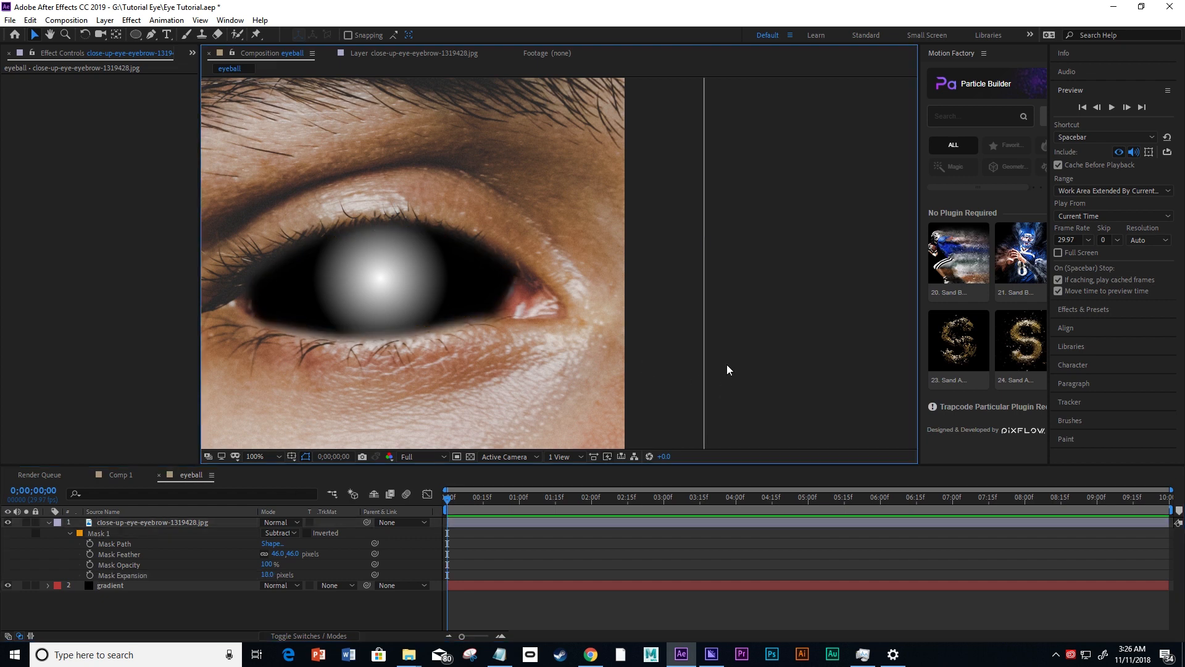
{"action": "key", "text": "comma"}
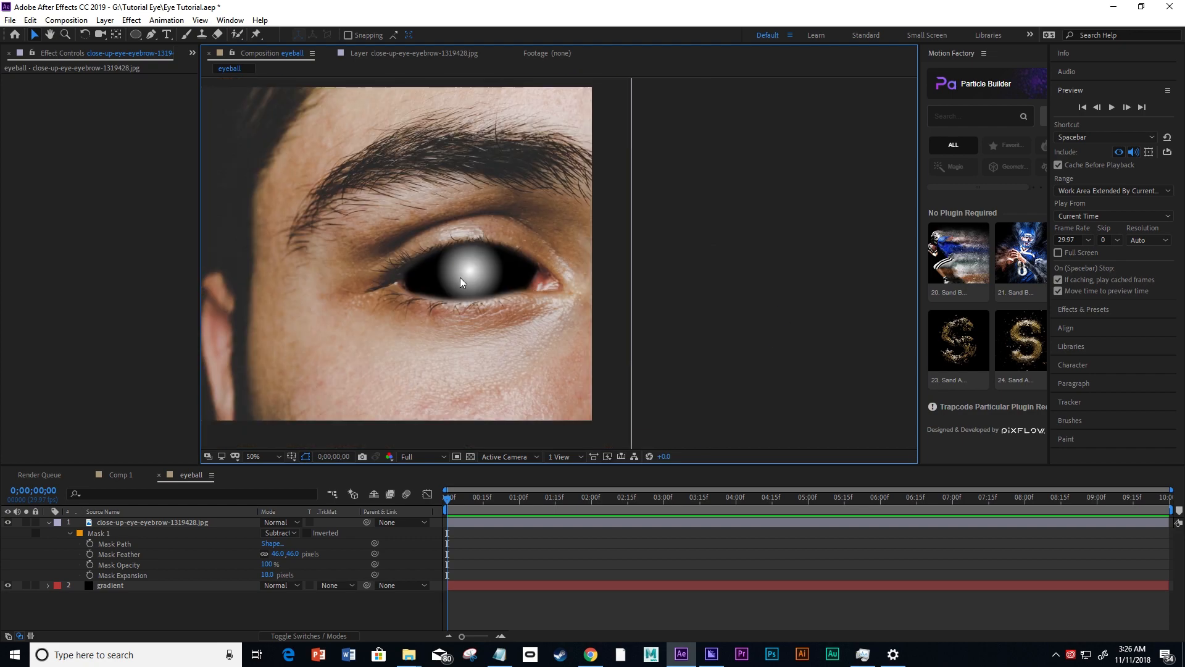
Reshape the eye mask by pulling its outer-corner point slightly outward and adjusting the edge near the inner corner.
{"action": "left_click", "coordinate": [410, 279]}
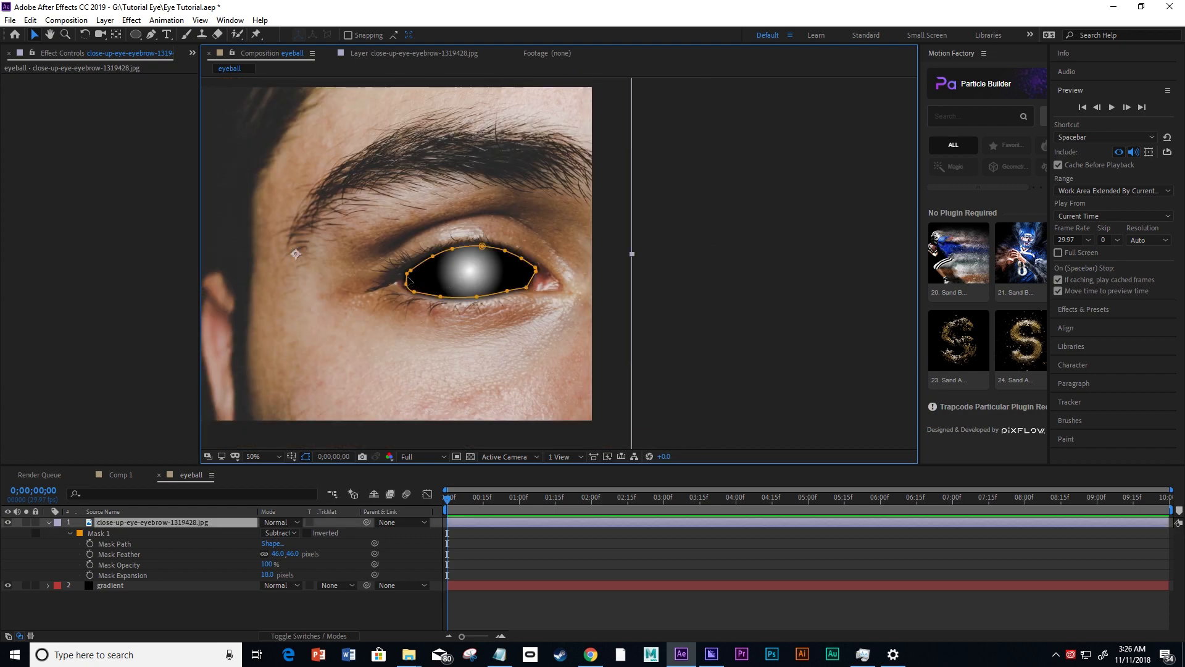
{"action": "key", "text": "period"}
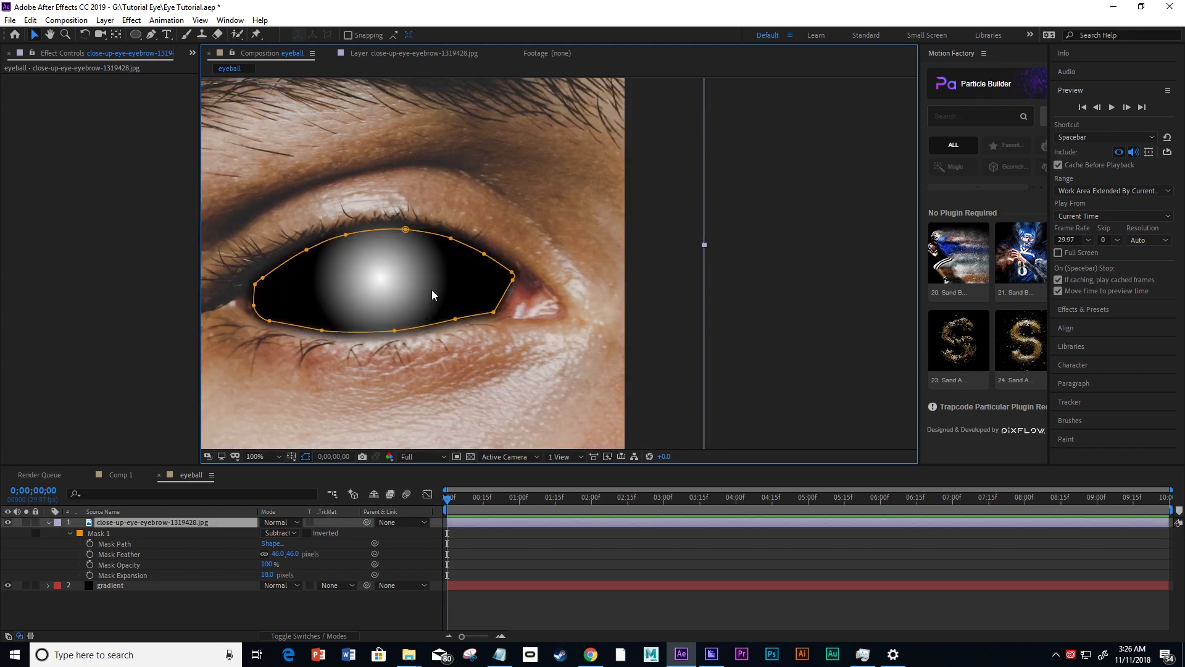
{"action": "left_click", "coordinate": [511, 280]}
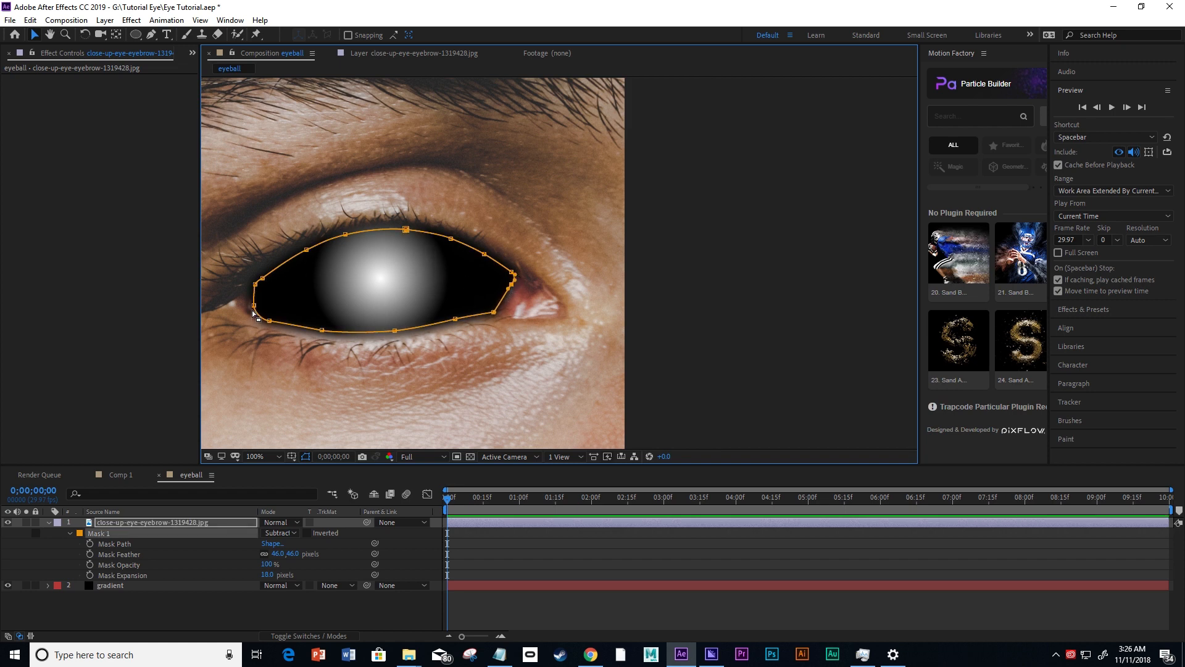
{"action": "left_click_drag", "start_coordinate": [254, 305], "coordinate": [250, 306]}
{"action": "left_click", "coordinate": [618, 301]}
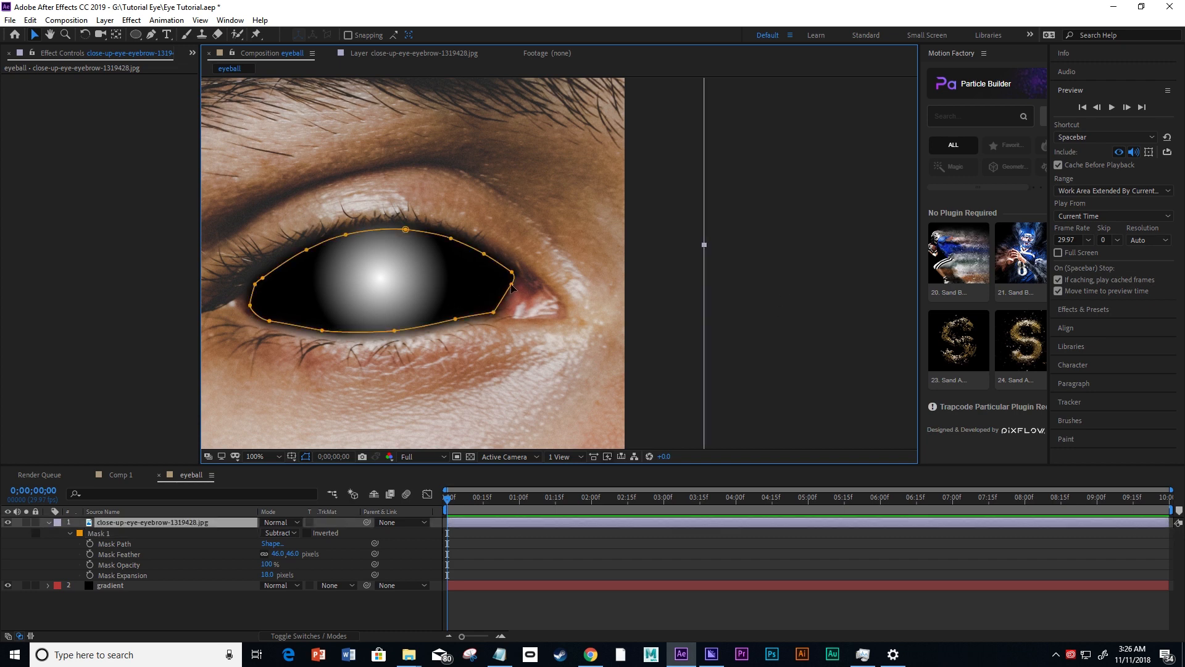
{"action": "left_click_drag", "start_coordinate": [512, 285], "coordinate": [511, 291]}
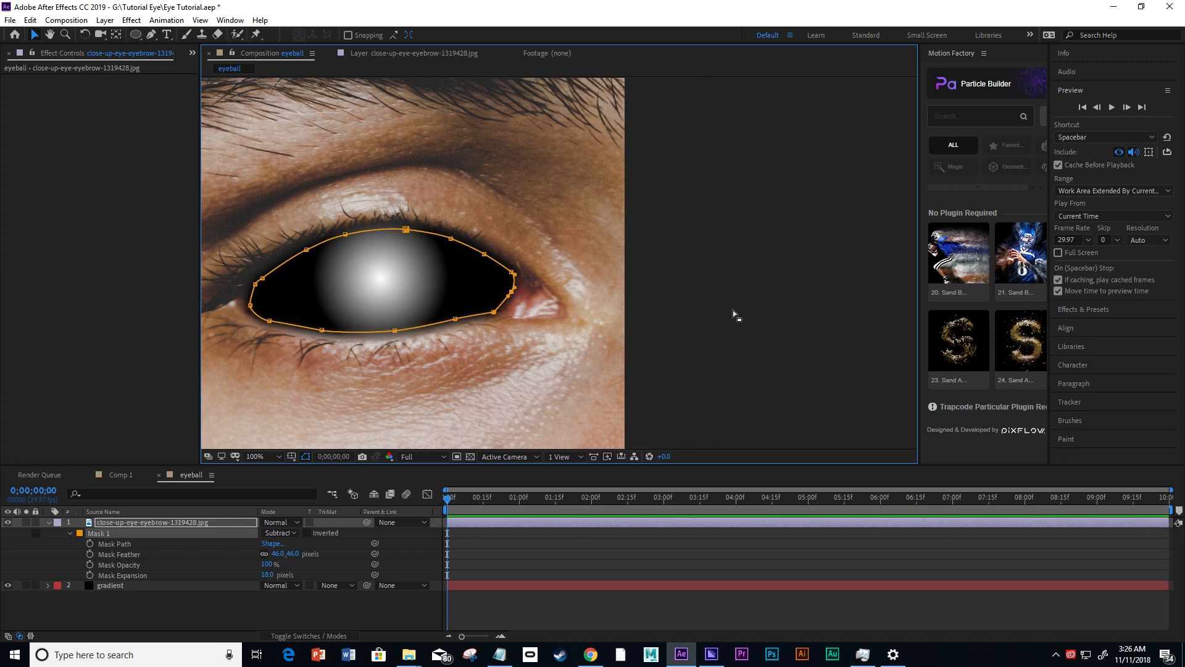
{"action": "left_click", "coordinate": [732, 310]}
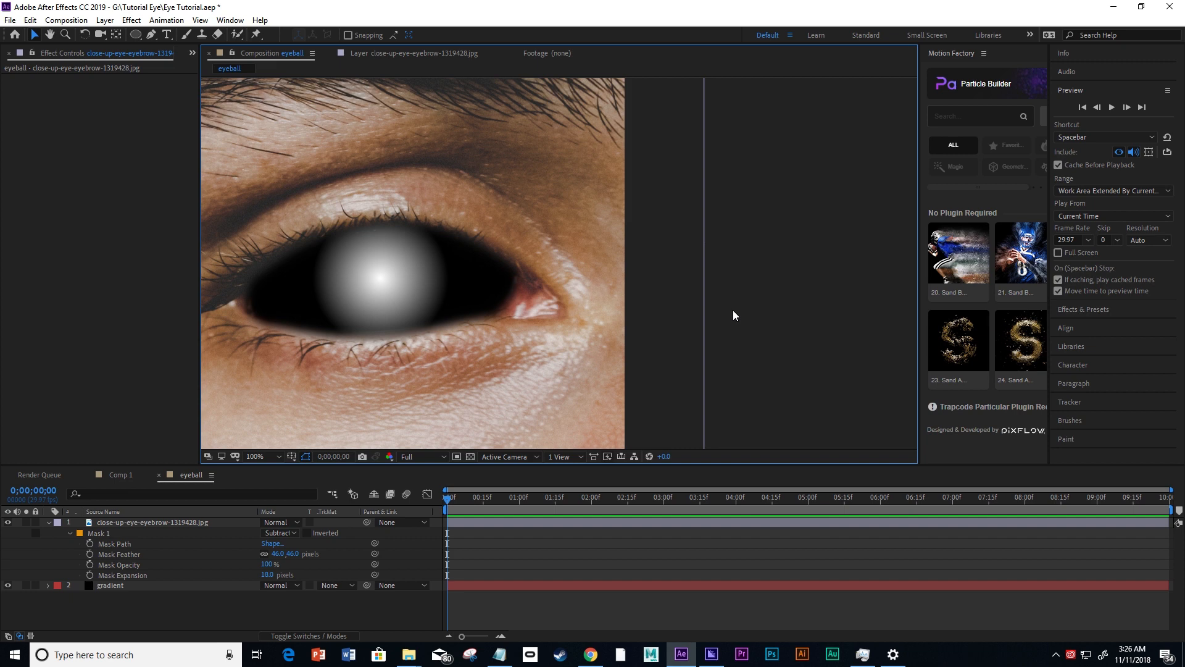
{"action": "key", "text": "comma"}
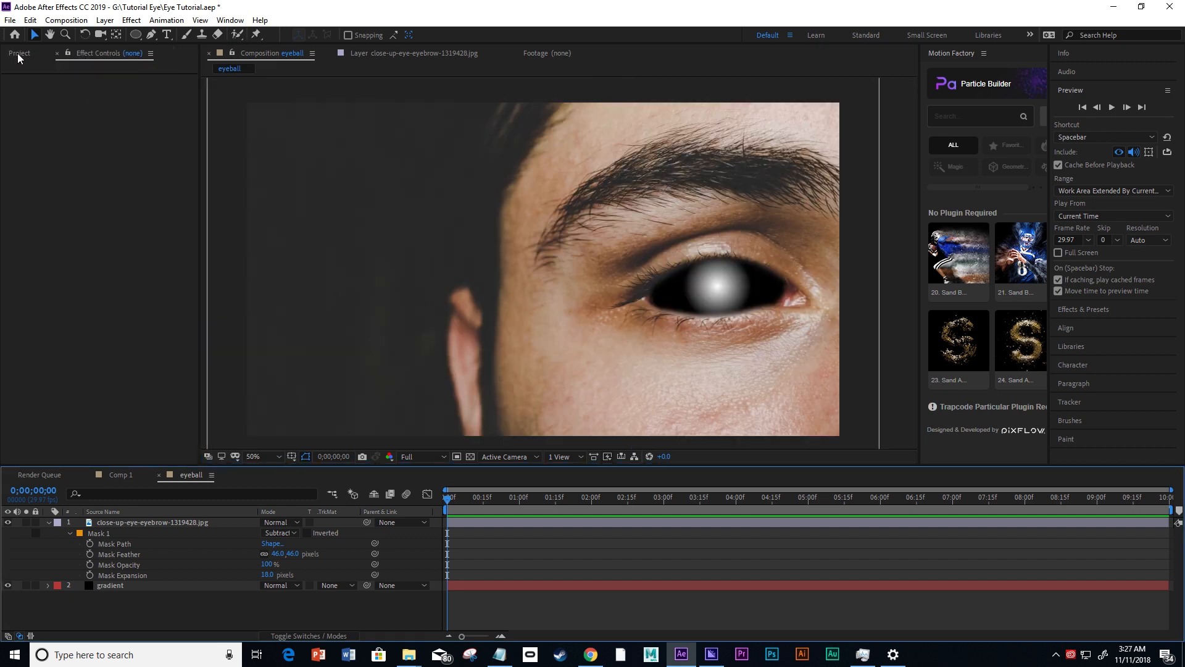
Add footagecrate-720-infinity-portal-open.mov to the eyeball composition between the photo and gradient layers.
{"action": "left_click", "coordinate": [18, 54]}
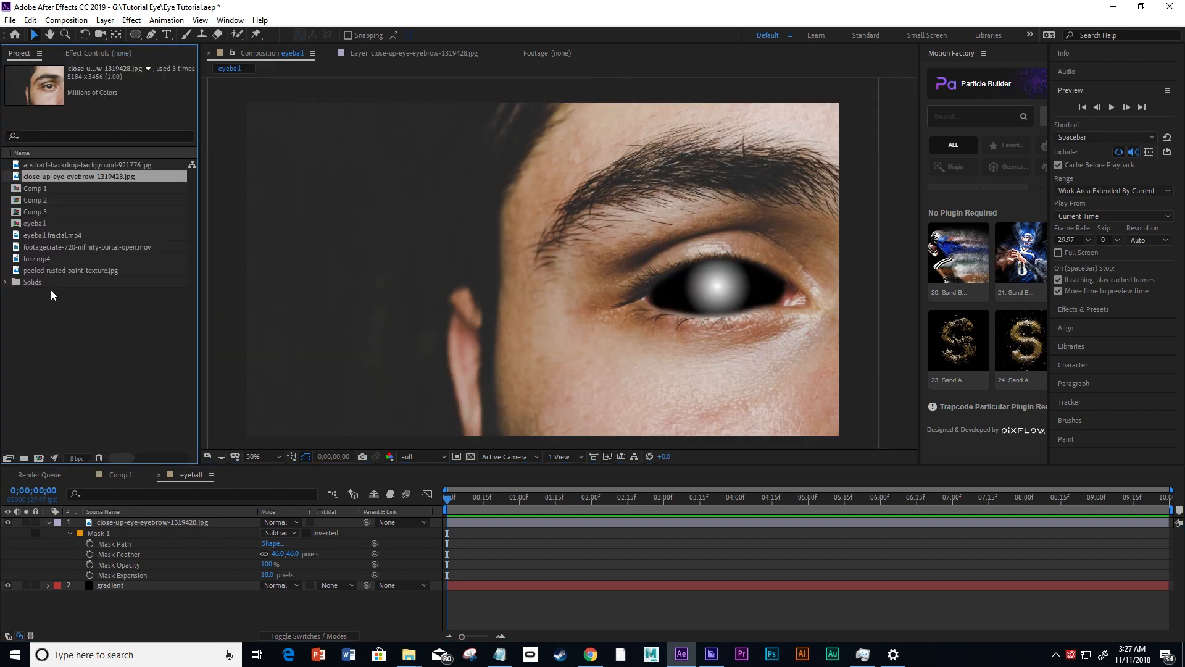
{"action": "left_click", "coordinate": [65, 246]}
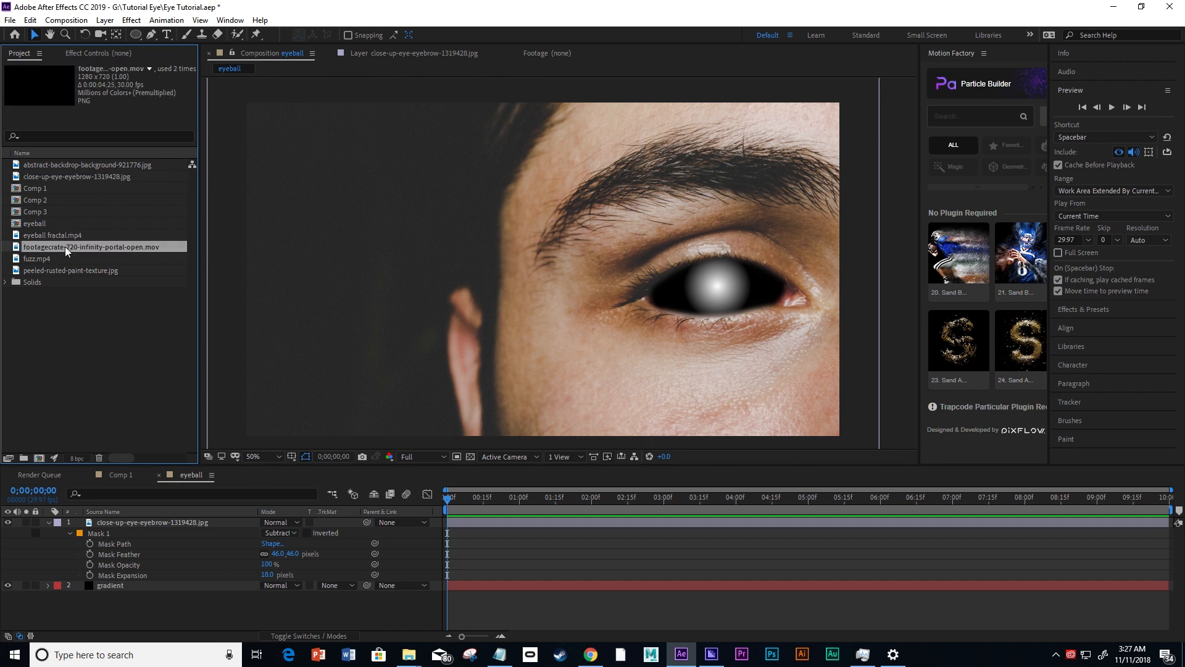
{"action": "left_click_drag", "start_coordinate": [64, 246], "coordinate": [113, 583]}
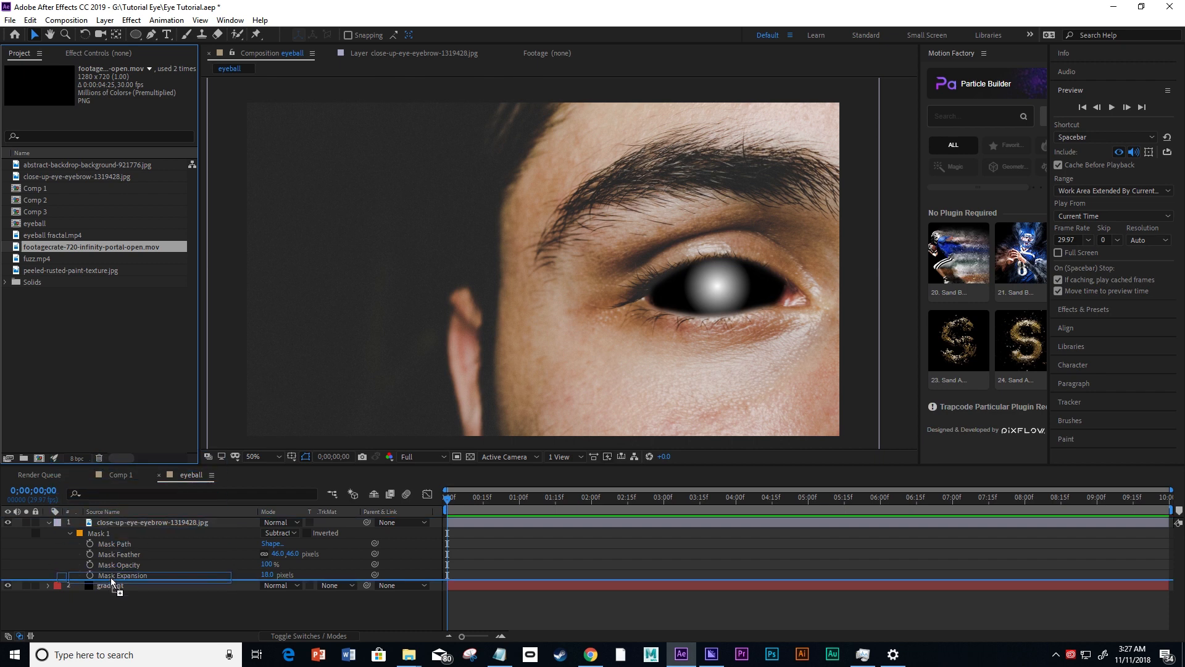
{"action": "left_click_drag", "start_coordinate": [111, 580], "coordinate": [111, 580]}
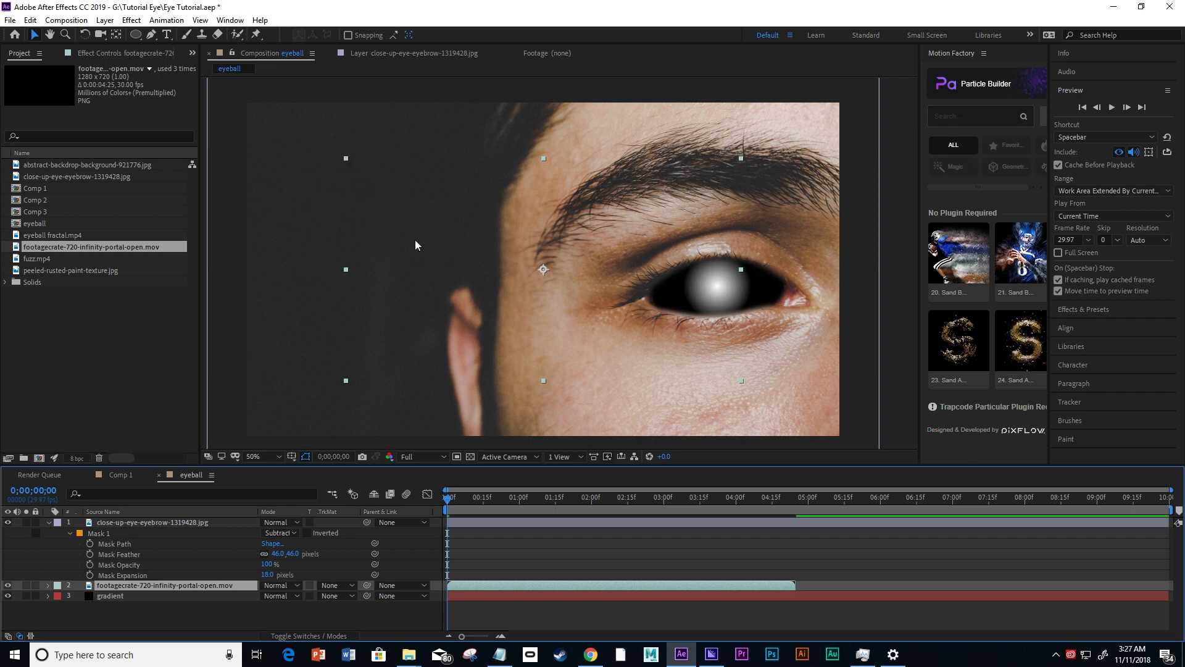
Center the portal footage over the white glow in the eye and scale it down to about half size.
{"action": "left_click_drag", "start_coordinate": [415, 241], "coordinate": [588, 257]}
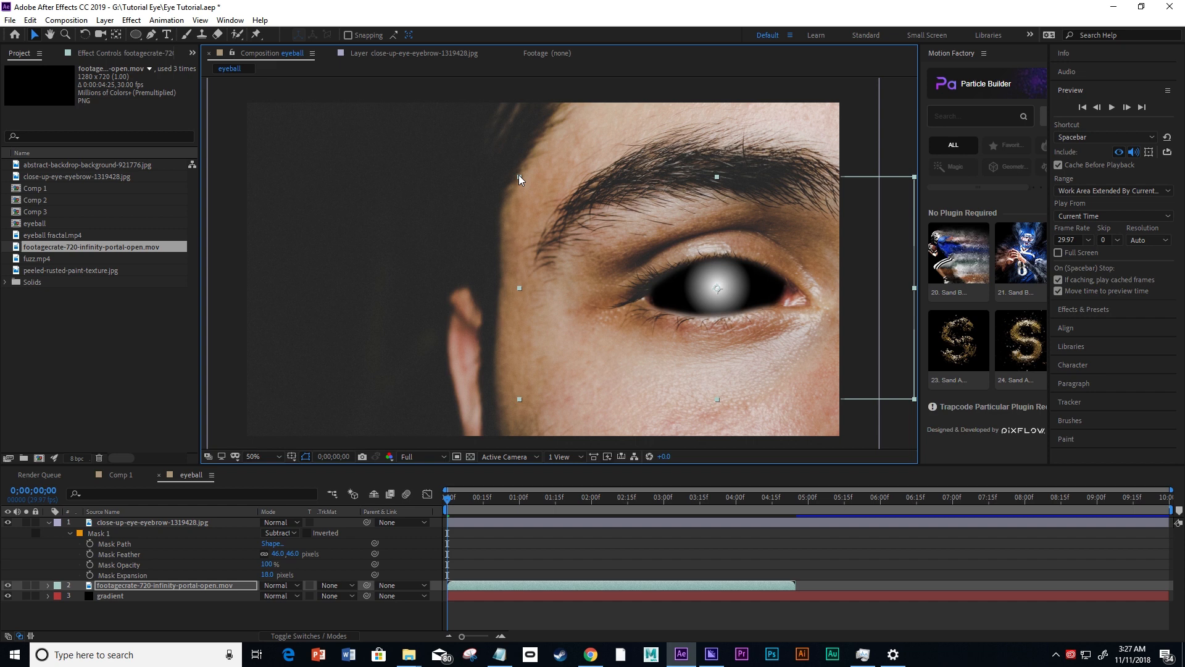
{"action": "left_click_drag", "start_coordinate": [518, 177], "coordinate": [563, 229]}
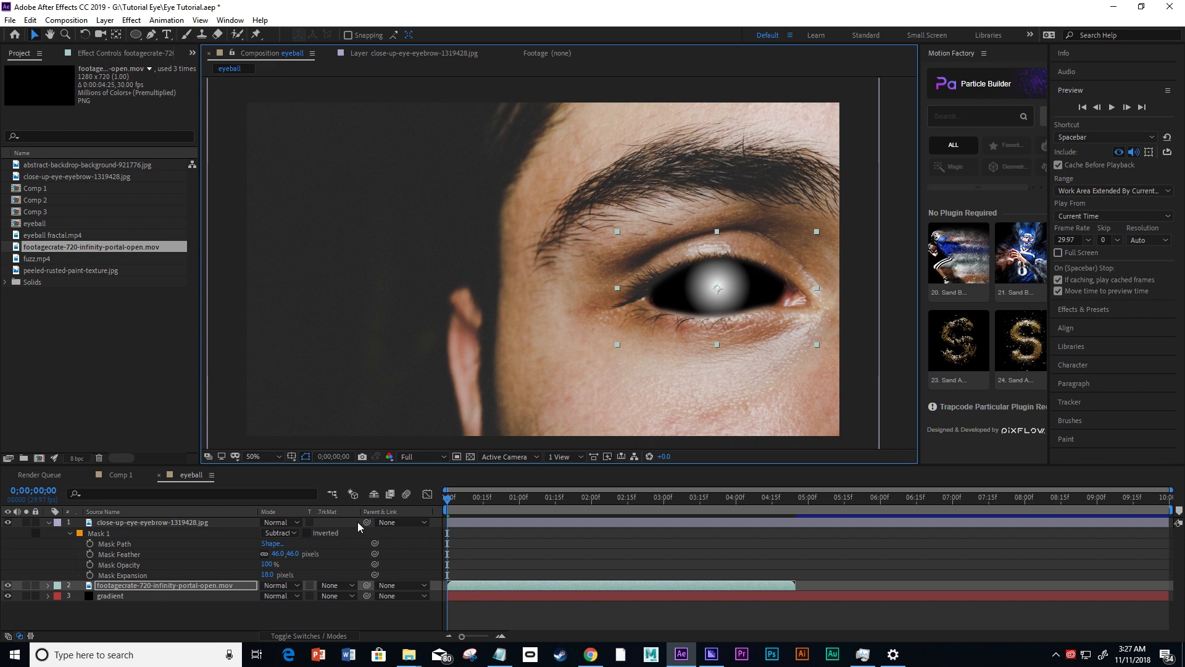
{"action": "left_click", "coordinate": [117, 587]}
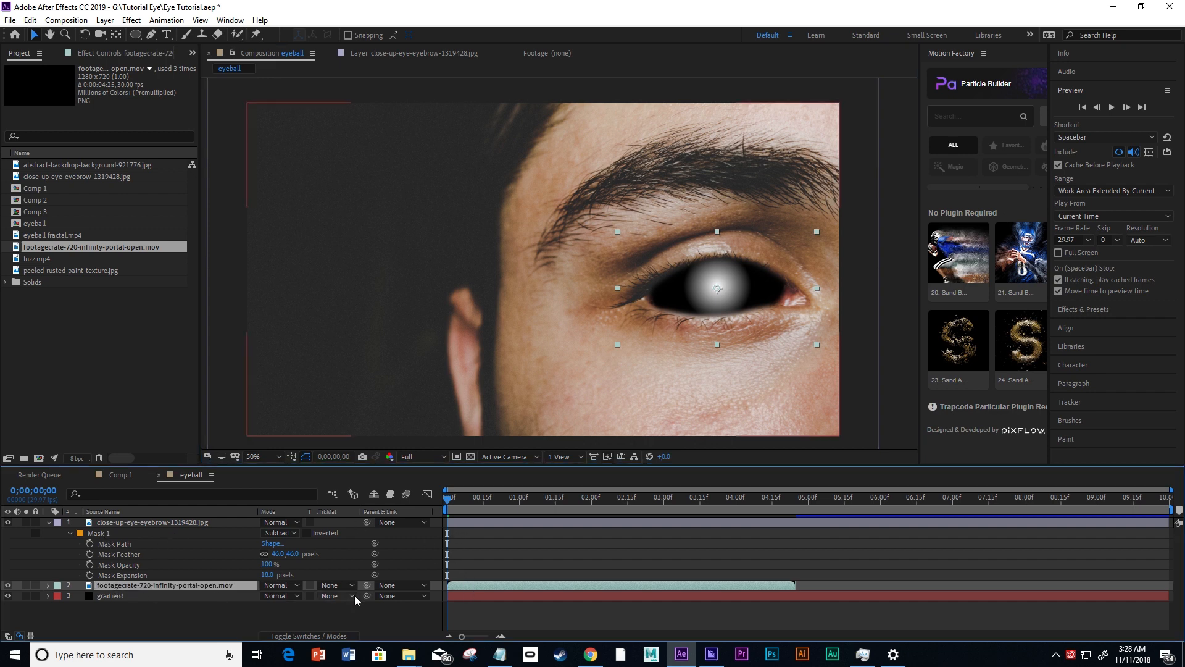
Slide the portal clip earlier in time so it ends at about 3.4 seconds and the smoke ring shows at frame 0.
{"action": "left_click_drag", "start_coordinate": [489, 592], "coordinate": [391, 587]}
{"action": "scroll", "coordinate": [800, 337], "scroll_direction": "up", "scroll_amount": 2}
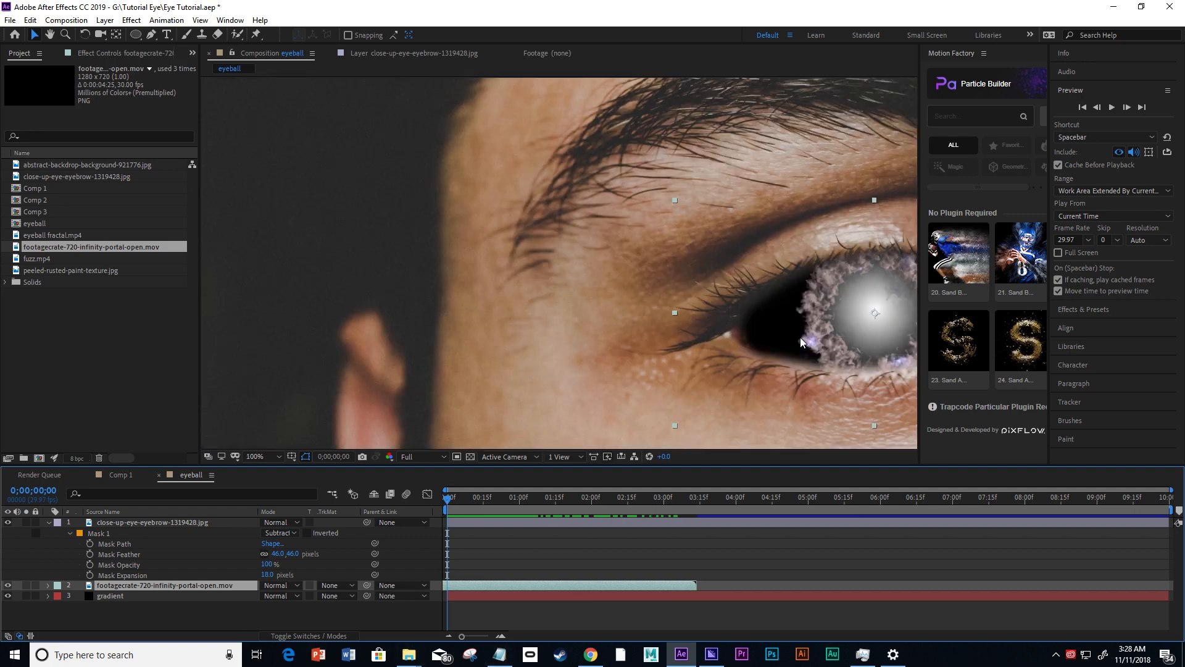
{"action": "left_click_drag", "start_coordinate": [669, 302], "coordinate": [547, 319]}
{"action": "scroll", "coordinate": [488, 273], "scroll_direction": "up", "scroll_amount": 1}
{"action": "key", "text": "v"}
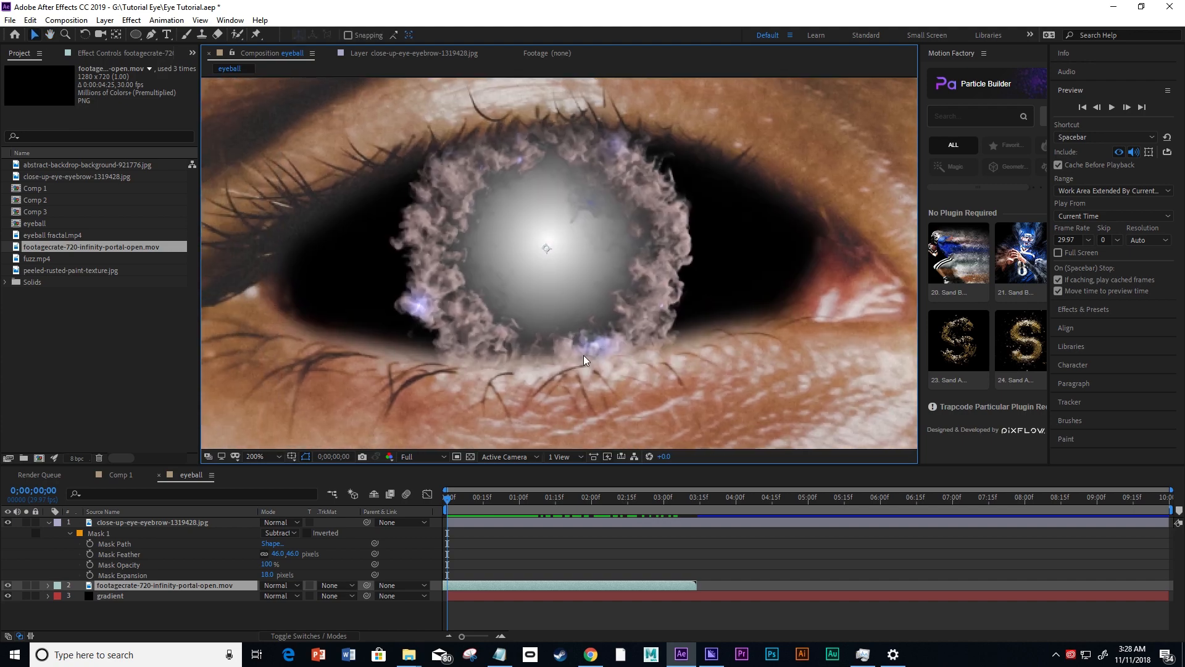
{"action": "mouse_move", "coordinate": [524, 584]}
{"action": "left_mouse_down"}
{"action": "mouse_move", "coordinate": [409, 584]}
{"action": "mouse_move", "coordinate": [520, 586]}
{"action": "left_mouse_up"}
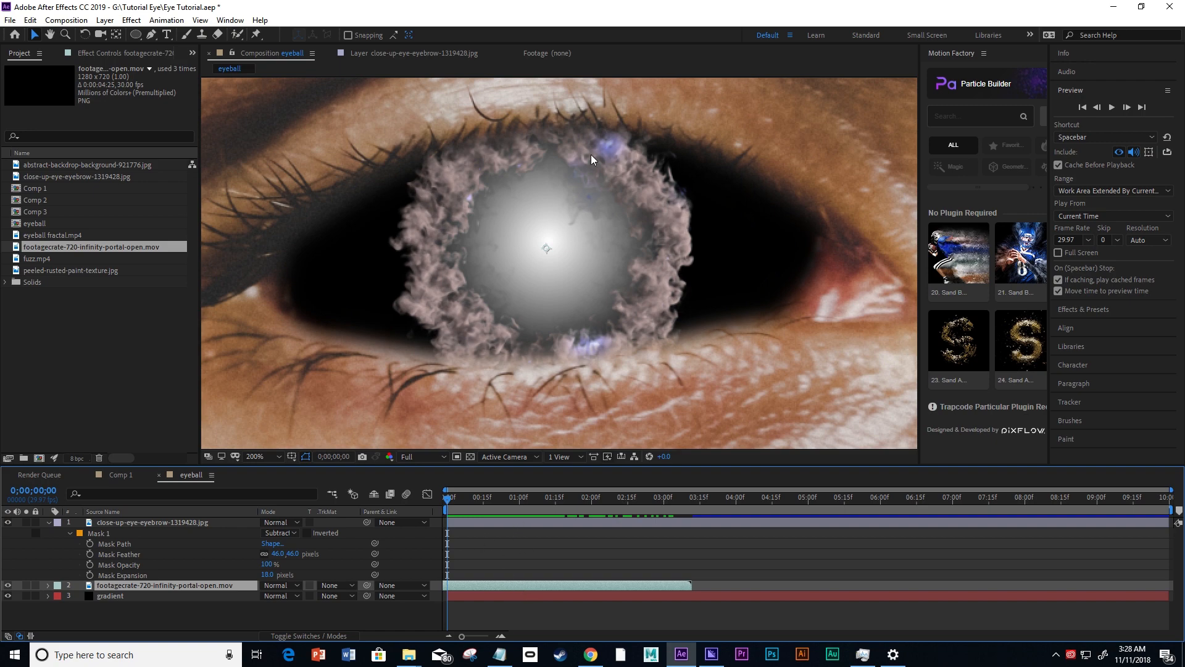
{"action": "scroll", "coordinate": [574, 255], "scroll_direction": "down", "scroll_amount": 4}
{"action": "left_click", "coordinate": [801, 328]}
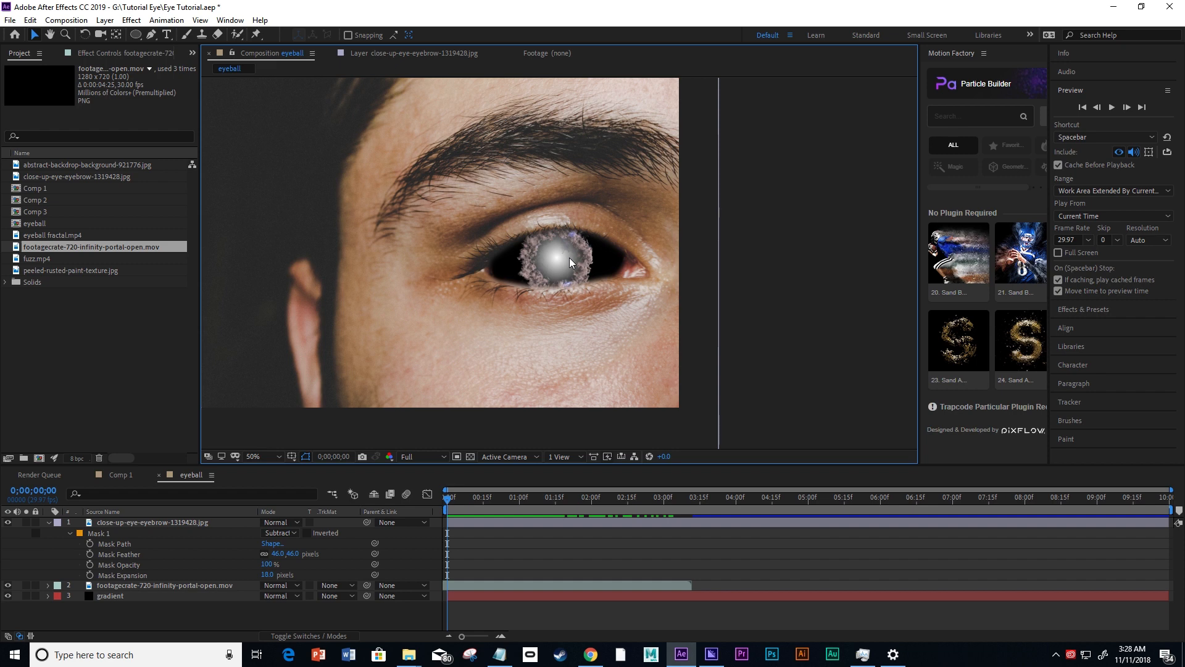
Shift the portal clip further back in time so it ends at about 2.7 seconds.
{"action": "scroll", "coordinate": [582, 263], "scroll_direction": "up", "scroll_amount": 2}
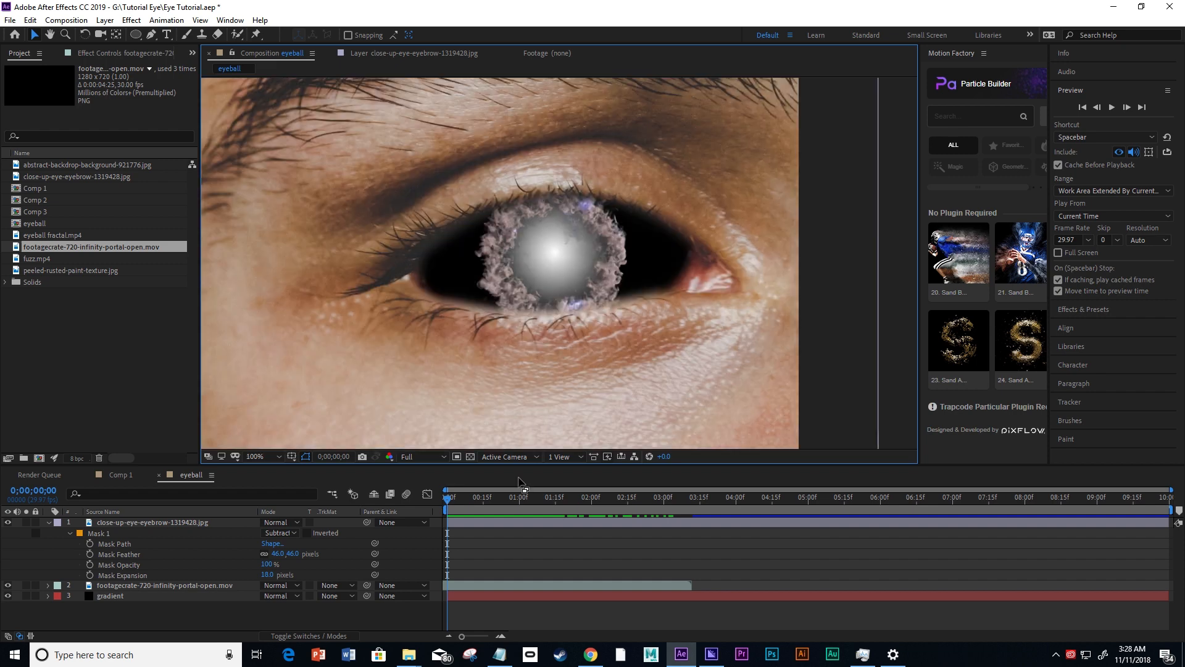
{"action": "left_click", "coordinate": [479, 585]}
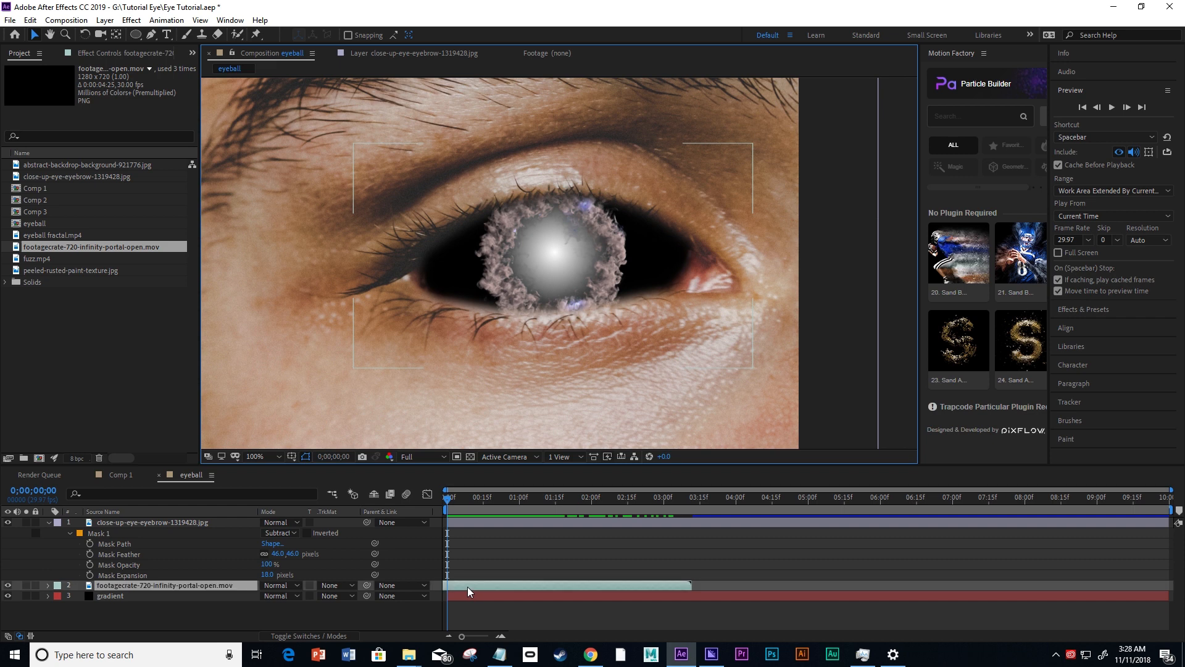
{"action": "left_click_drag", "start_coordinate": [468, 587], "coordinate": [555, 592]}
{"action": "left_click_drag", "start_coordinate": [601, 591], "coordinate": [420, 599]}
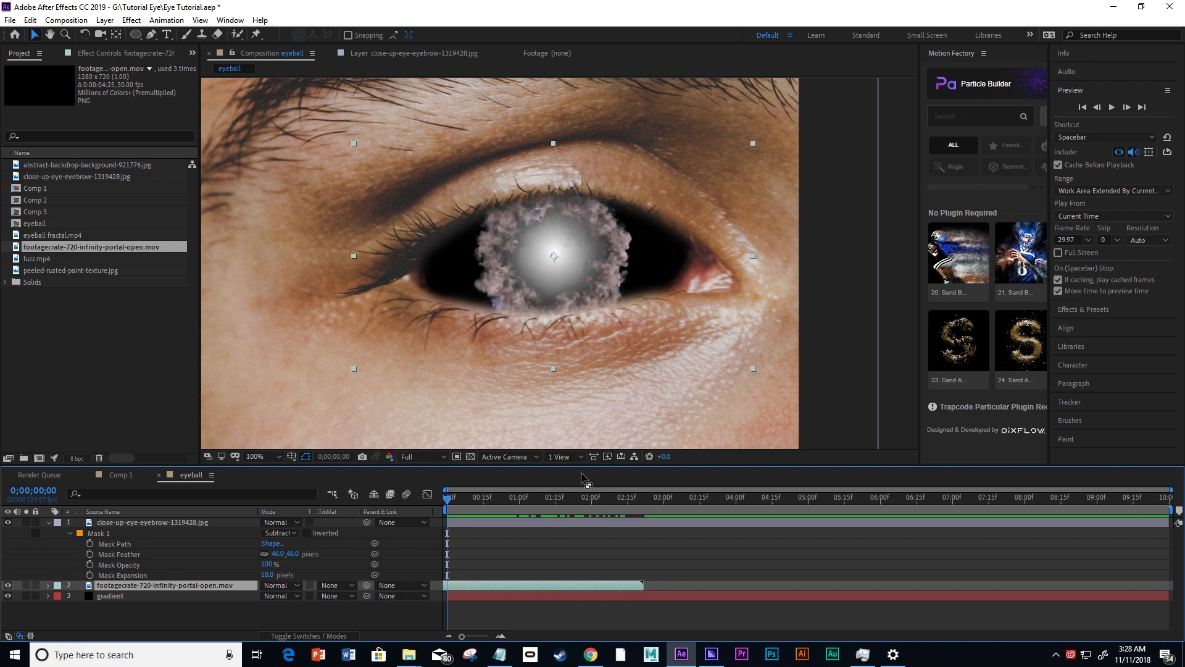
{"action": "key", "text": "comma"}
{"action": "left_click", "coordinate": [832, 332]}
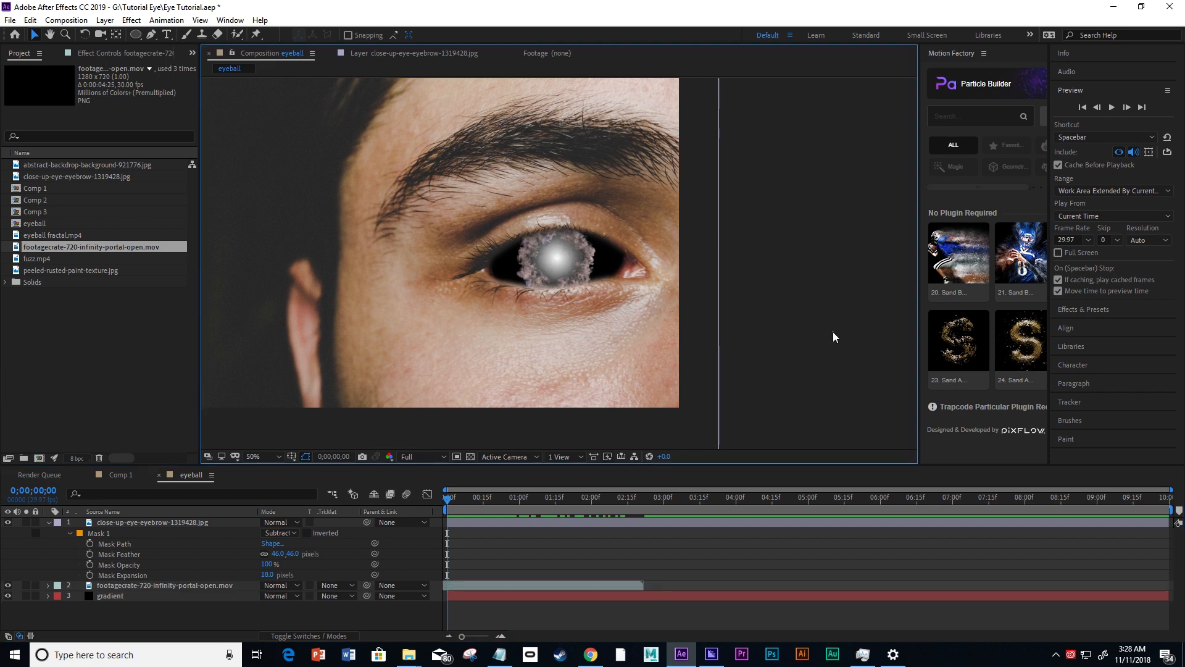
{"action": "left_click_drag", "start_coordinate": [422, 263], "coordinate": [577, 271]}
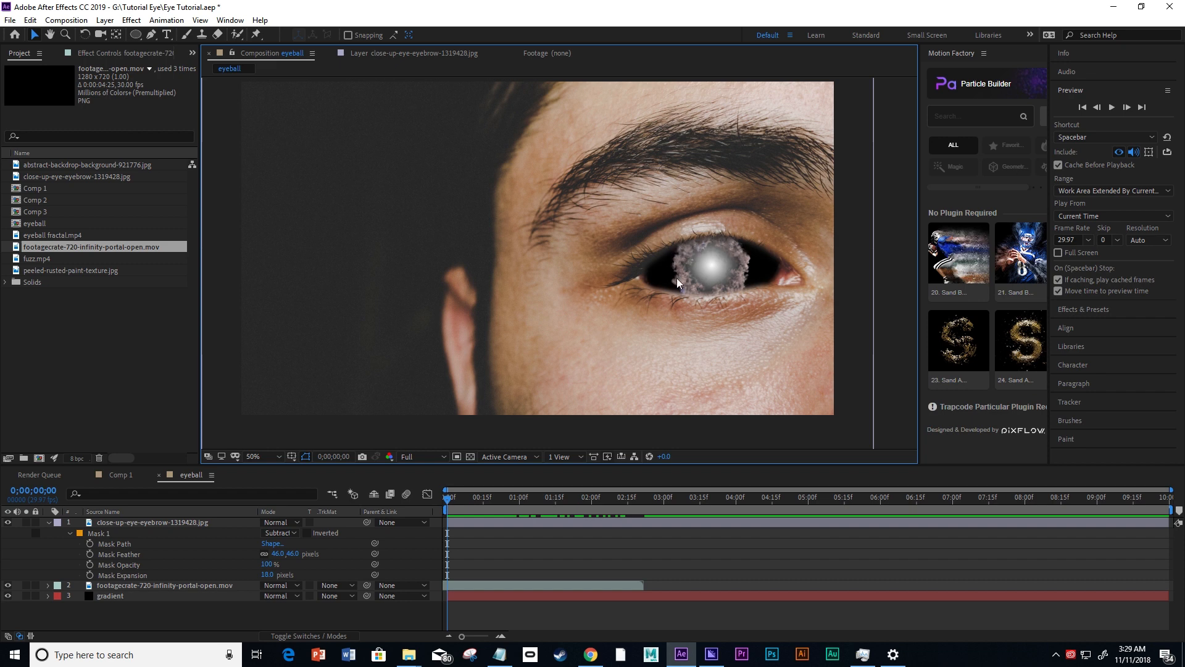
Duplicate the portal footage layer in the eyeball composition.
{"action": "left_click", "coordinate": [687, 297]}
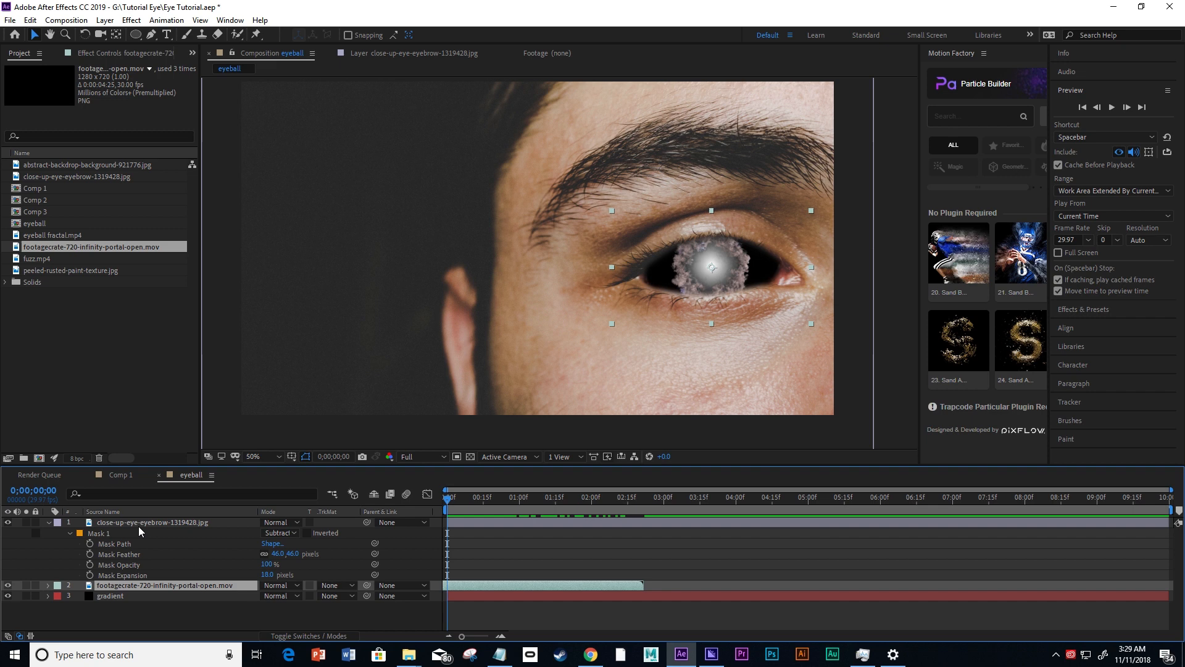
{"action": "key", "text": "ctrl+d"}
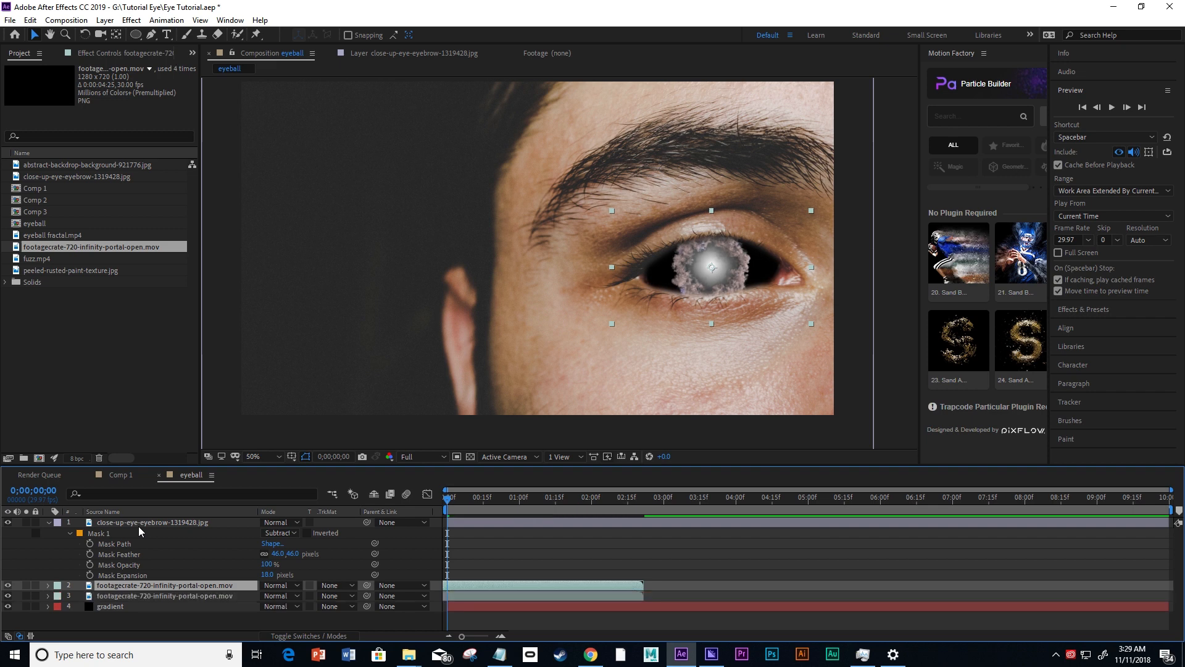
Compare the smoke ring in the eye with the upper portal layer hidden and shown, leaving the layer visible.
{"action": "left_click", "coordinate": [8, 585]}
{"action": "left_click", "coordinate": [8, 585]}
{"action": "left_click", "coordinate": [8, 585]}
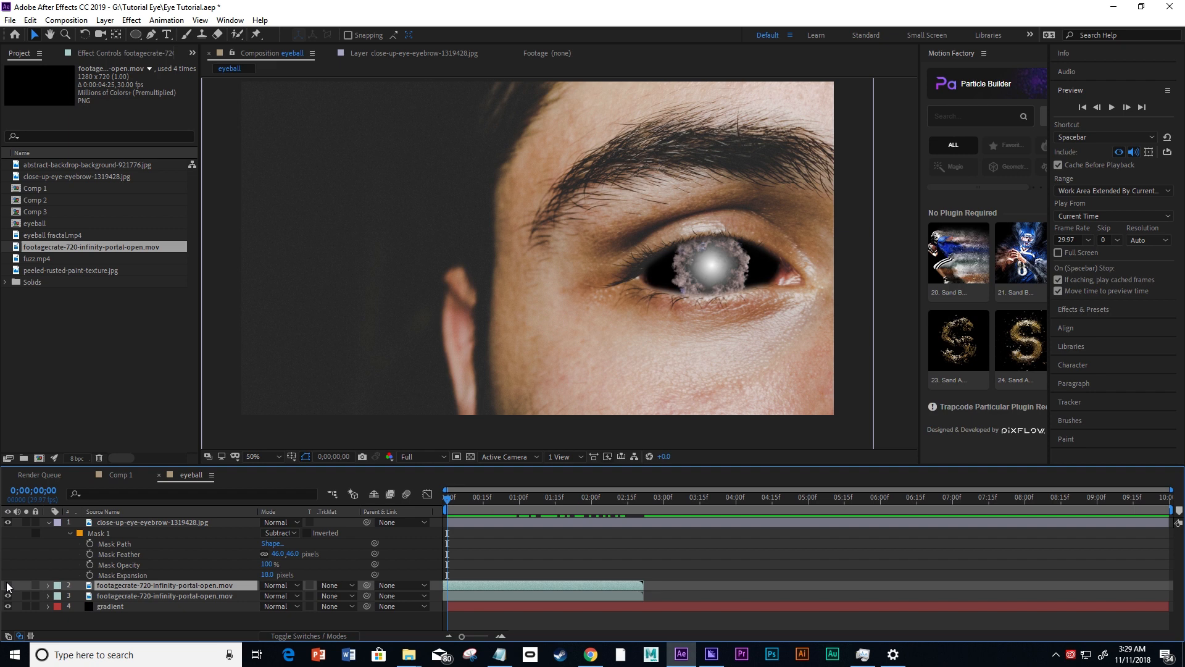
{"action": "left_click", "coordinate": [8, 586]}
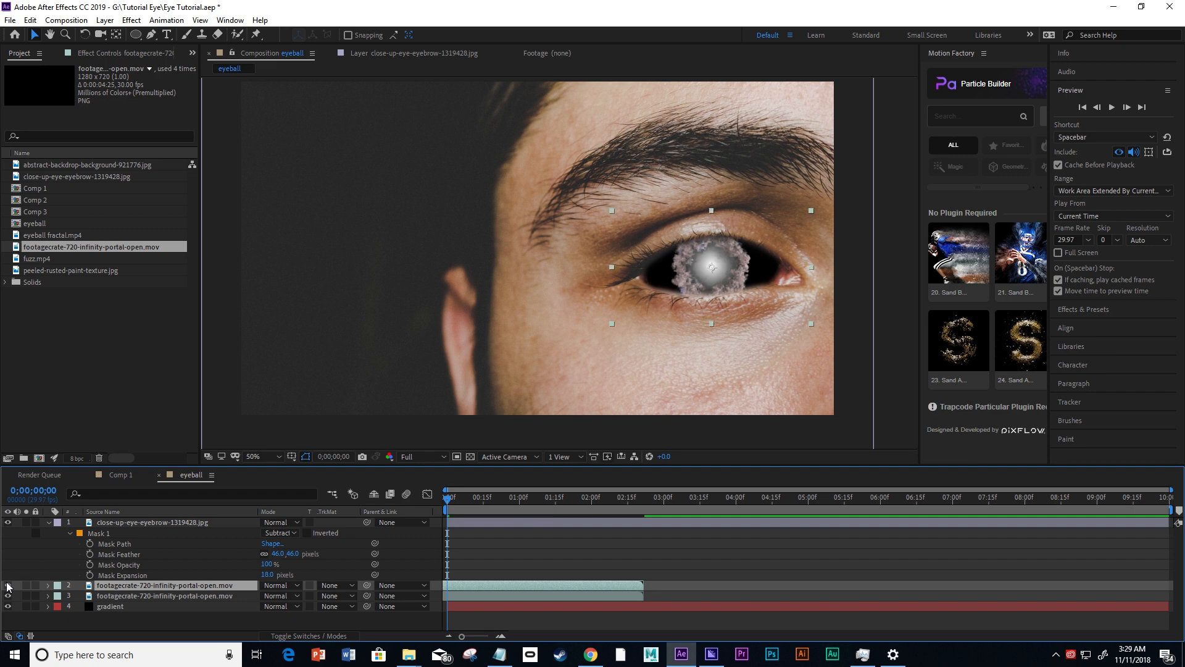
{"action": "left_click", "coordinate": [8, 585]}
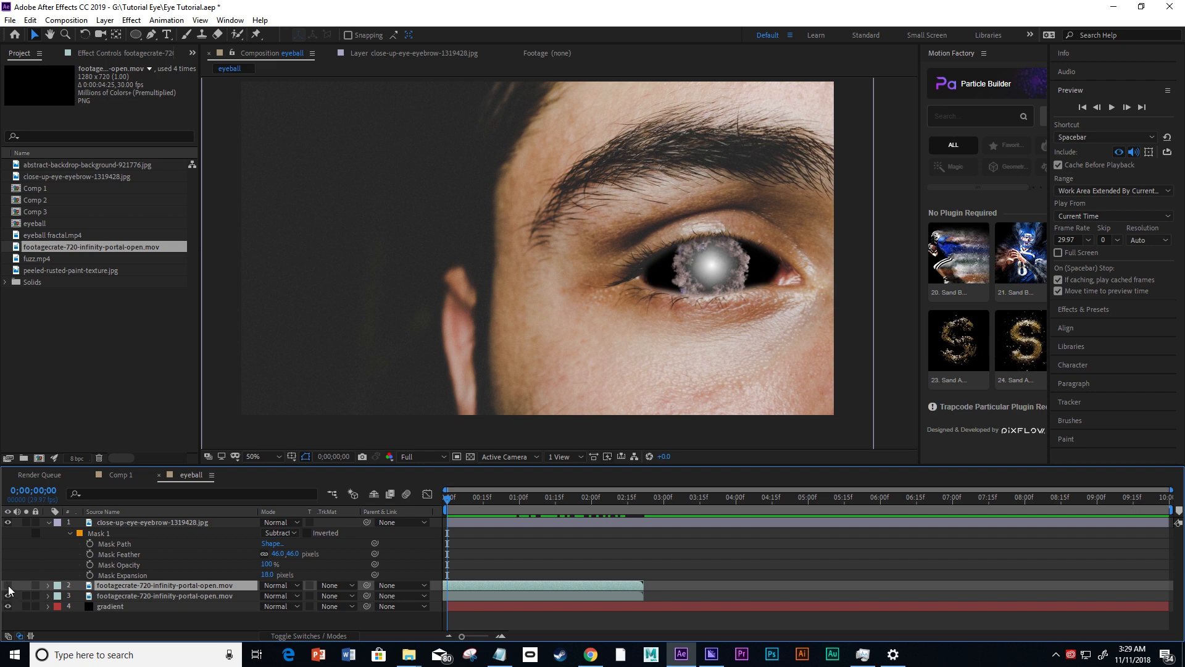
{"action": "left_click", "coordinate": [26, 585]}
{"action": "left_click", "coordinate": [26, 586]}
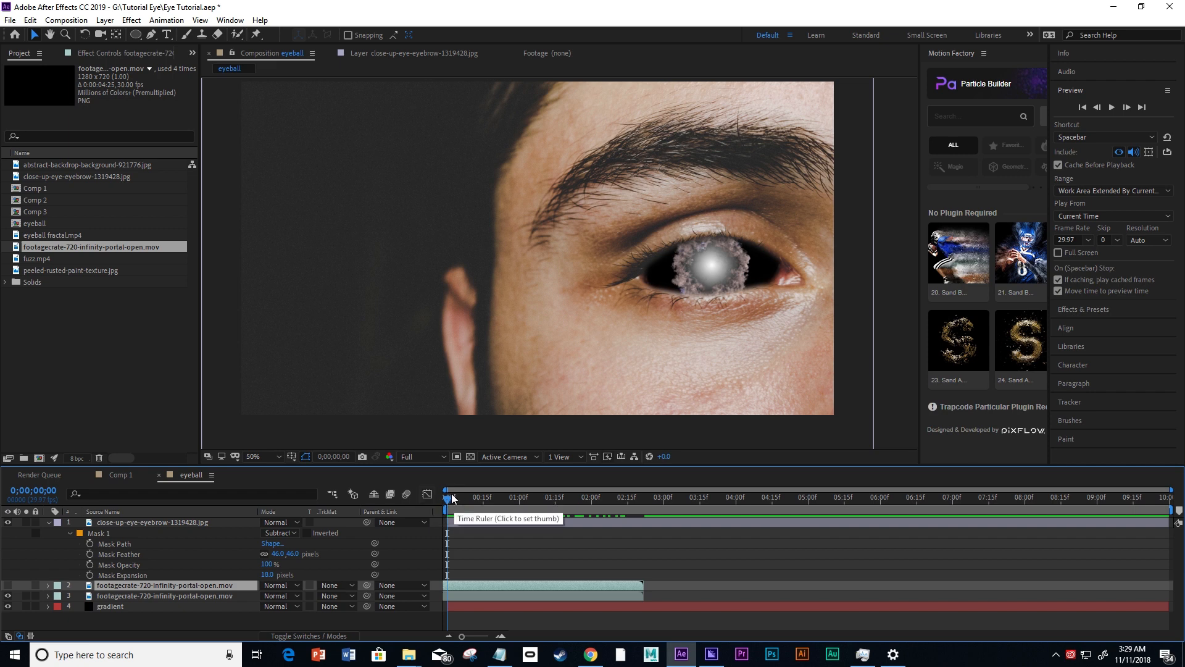
{"action": "left_click_drag", "start_coordinate": [449, 499], "coordinate": [444, 523]}
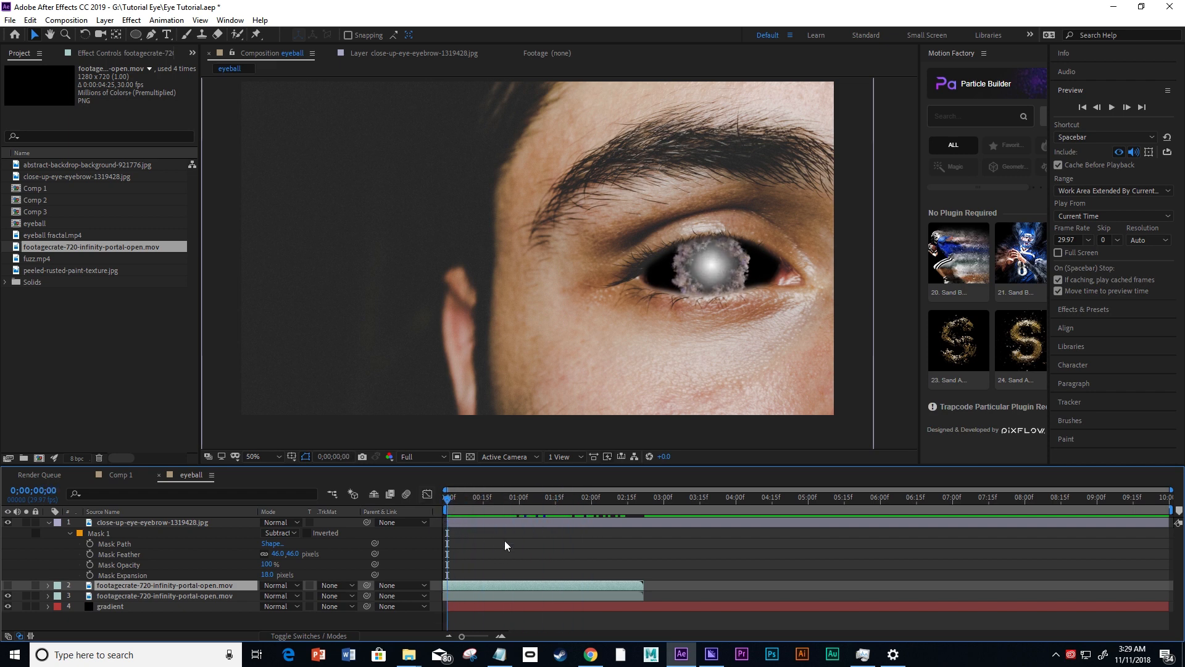
{"action": "left_click", "coordinate": [8, 584]}
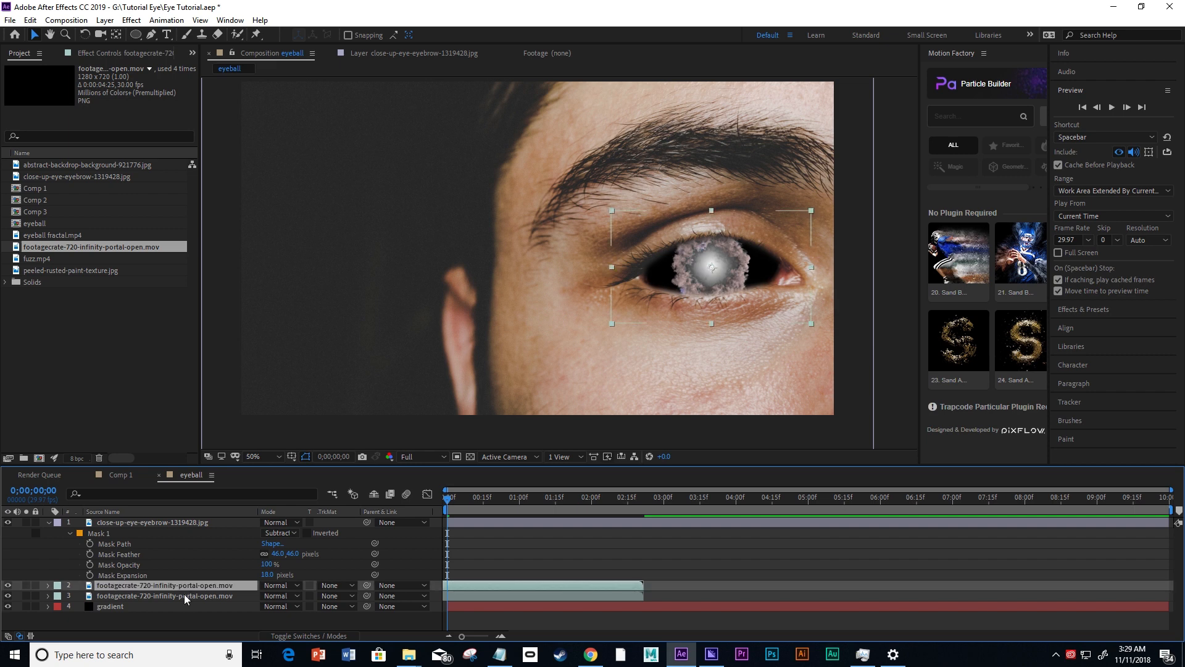
Apply Freeze Frame to both portal footage layers at frame 0.
{"action": "left_click", "coordinate": [183, 594], "text": "ctrl"}
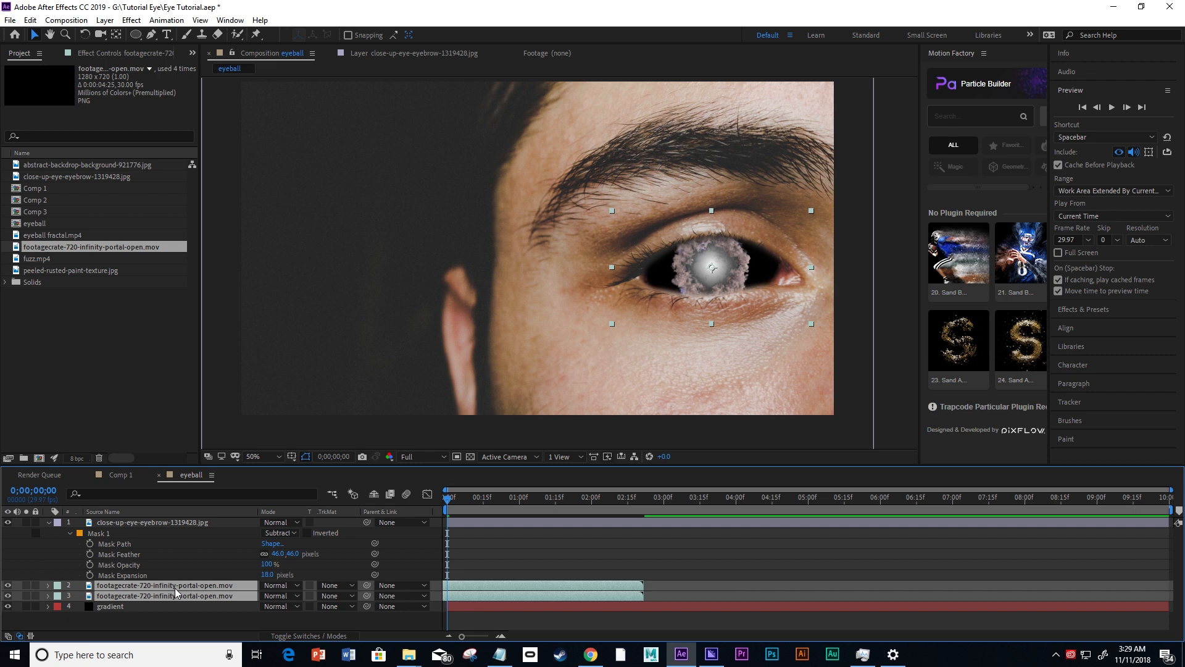
{"action": "right_click", "coordinate": [175, 591]}
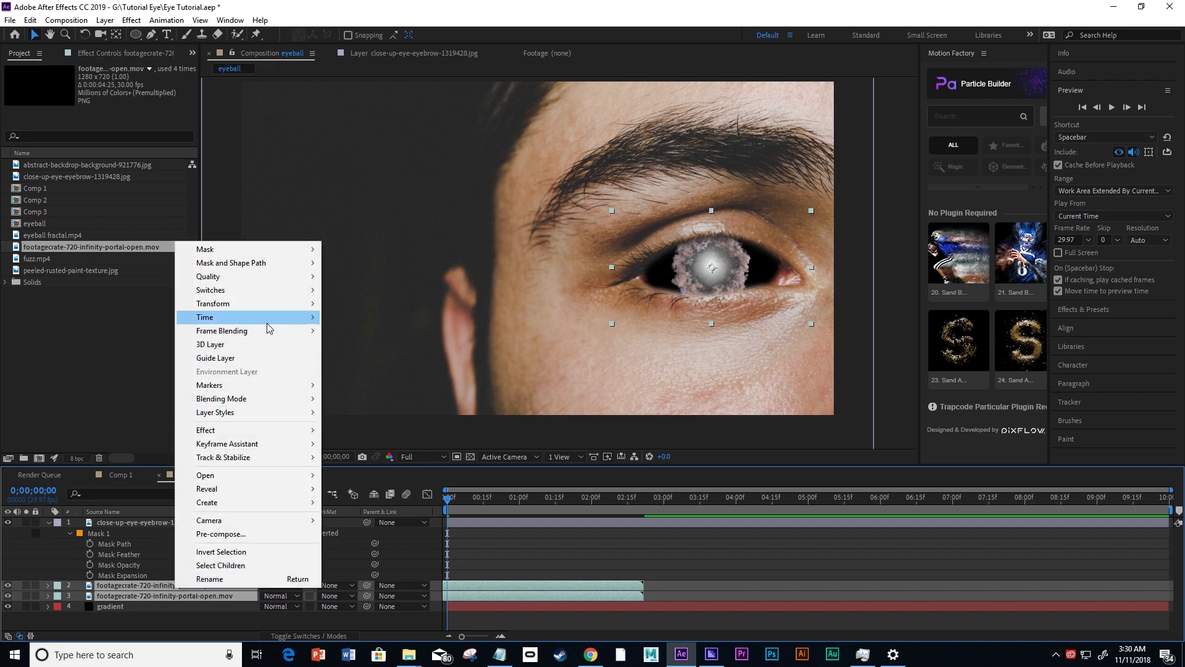
{"action": "mouse_move", "coordinate": [268, 320]}
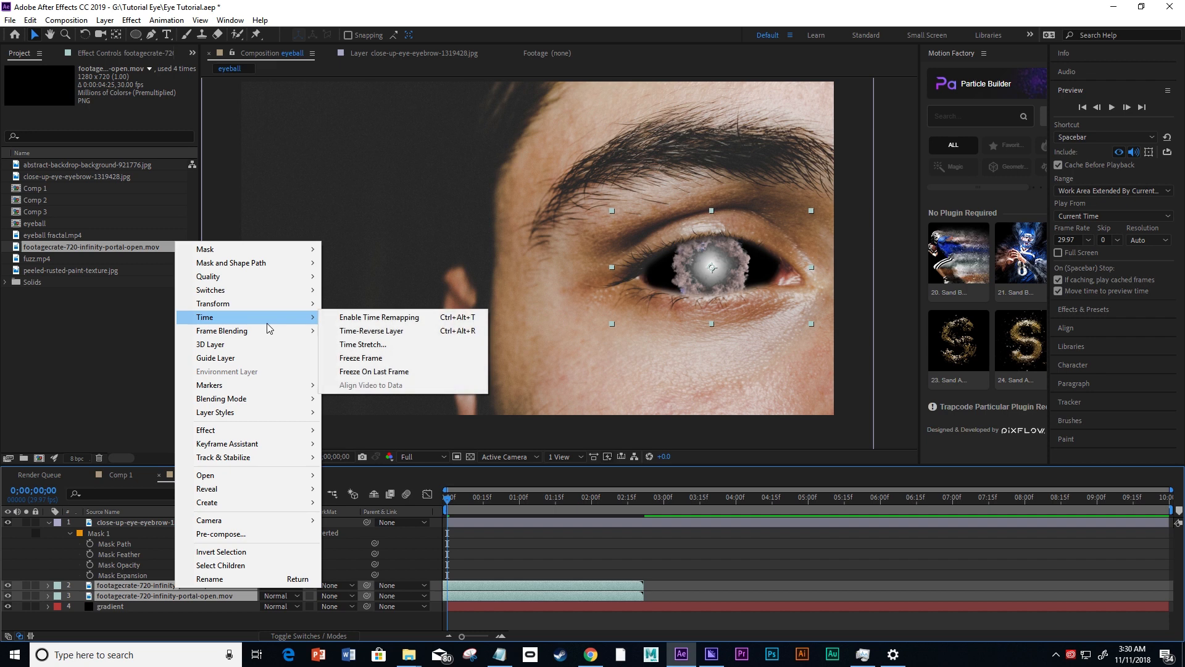
{"action": "left_click", "coordinate": [368, 359]}
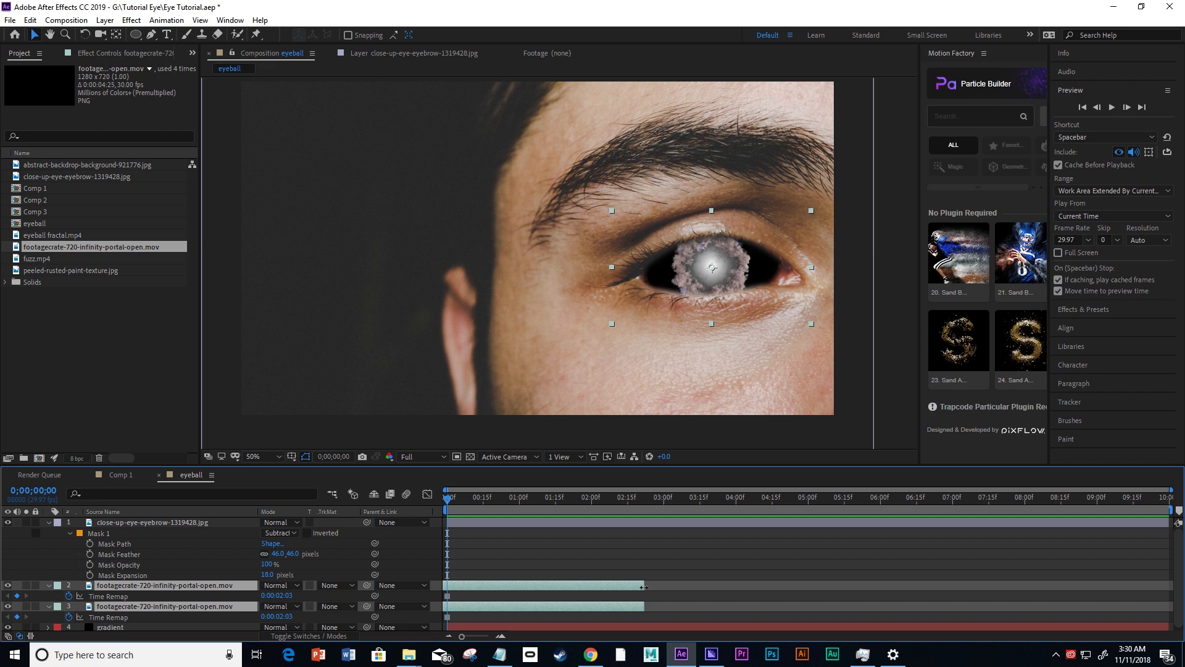
Extend both frozen portal layers to the end of the 10-second composition, scrub to check them, and collapse and deselect the layers.
{"action": "left_click_drag", "start_coordinate": [644, 587], "coordinate": [1168, 587]}
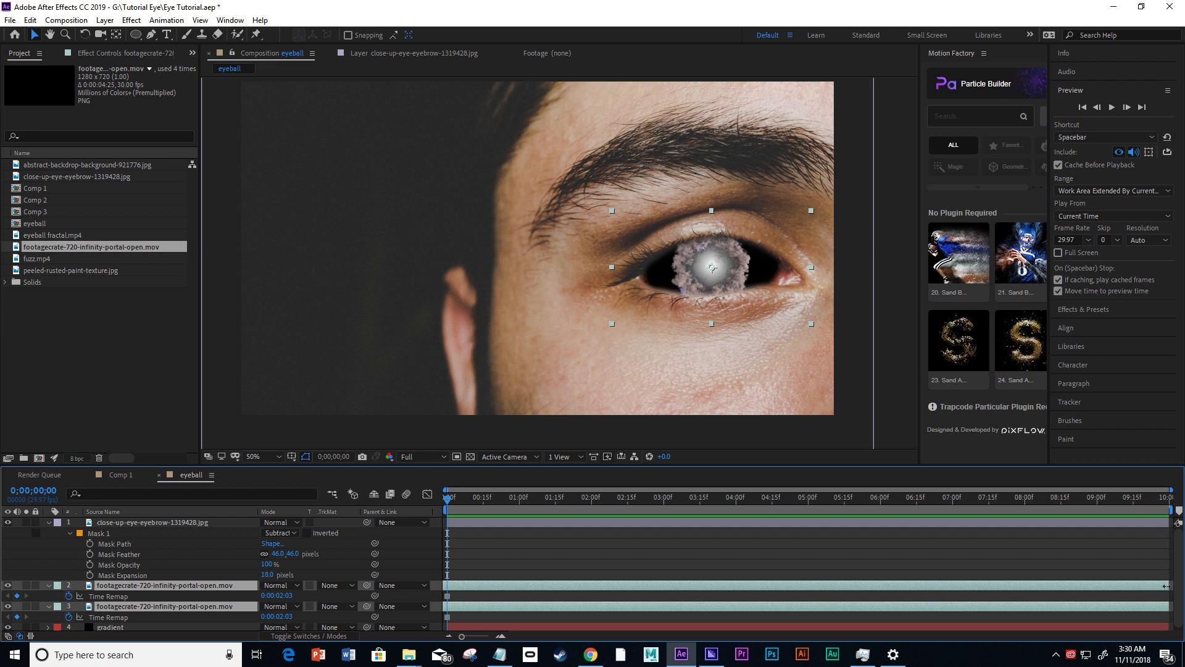
{"action": "left_click_drag", "start_coordinate": [448, 498], "coordinate": [604, 552]}
{"action": "left_click_drag", "start_coordinate": [527, 557], "coordinate": [436, 553]}
{"action": "left_click", "coordinate": [48, 585]}
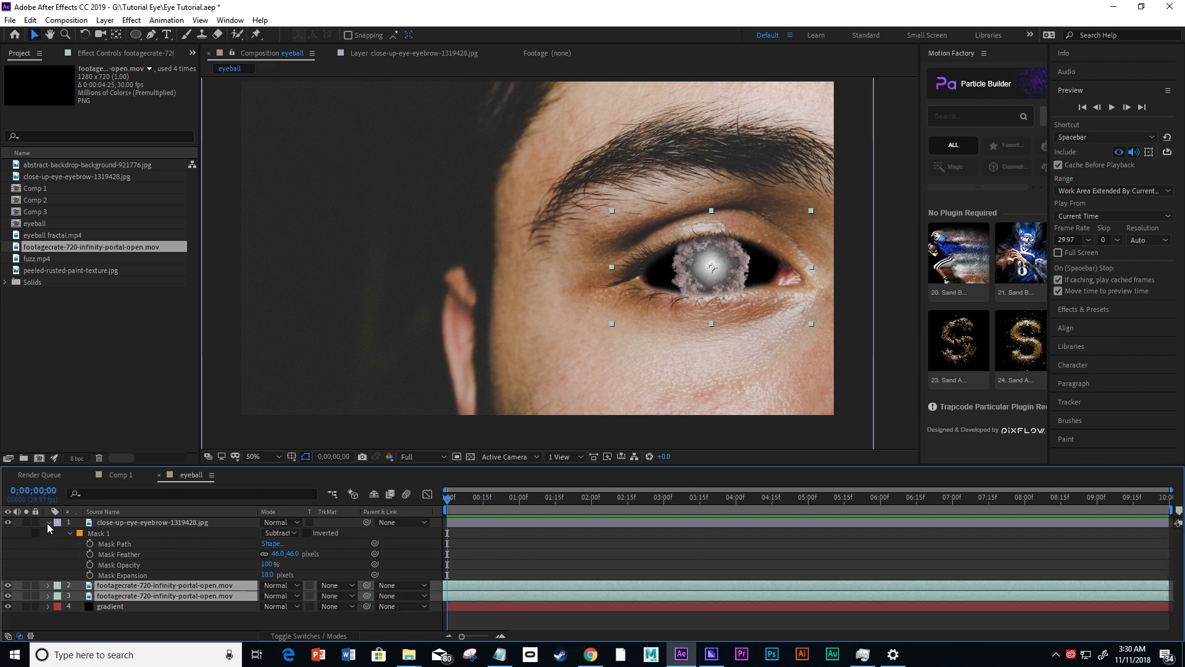
{"action": "left_click", "coordinate": [146, 619]}
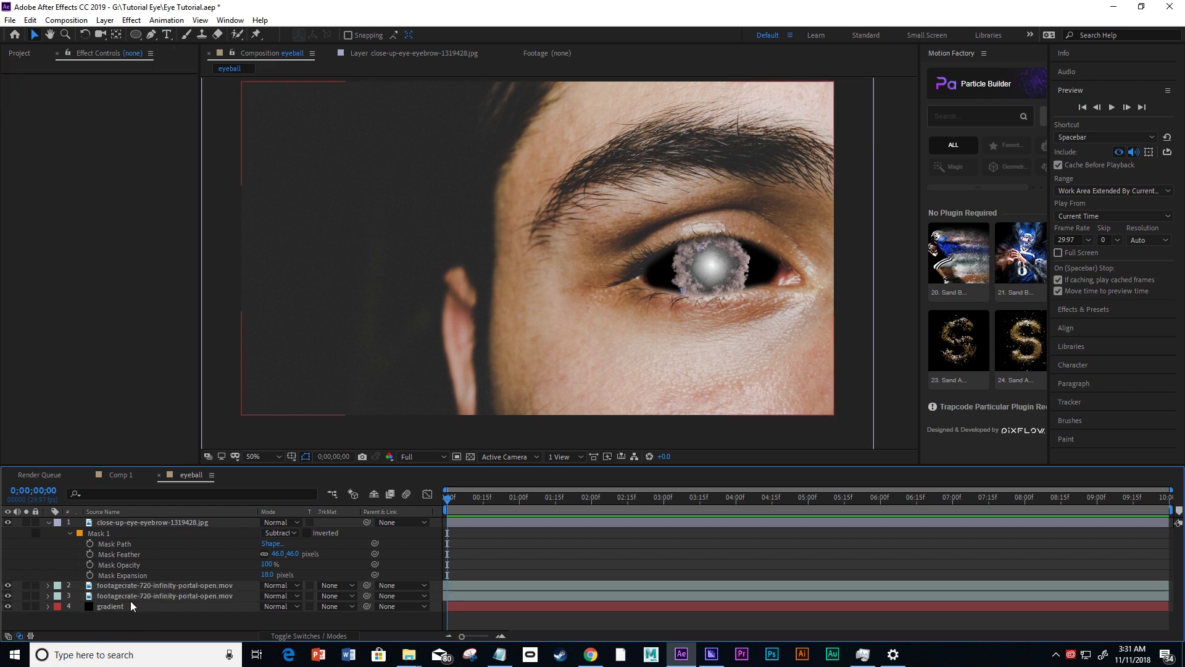
Add peeled-rusted-paint-texture.jpg to the eyeball composition between the portal layers and the gradient layer.
{"action": "left_click", "coordinate": [21, 51]}
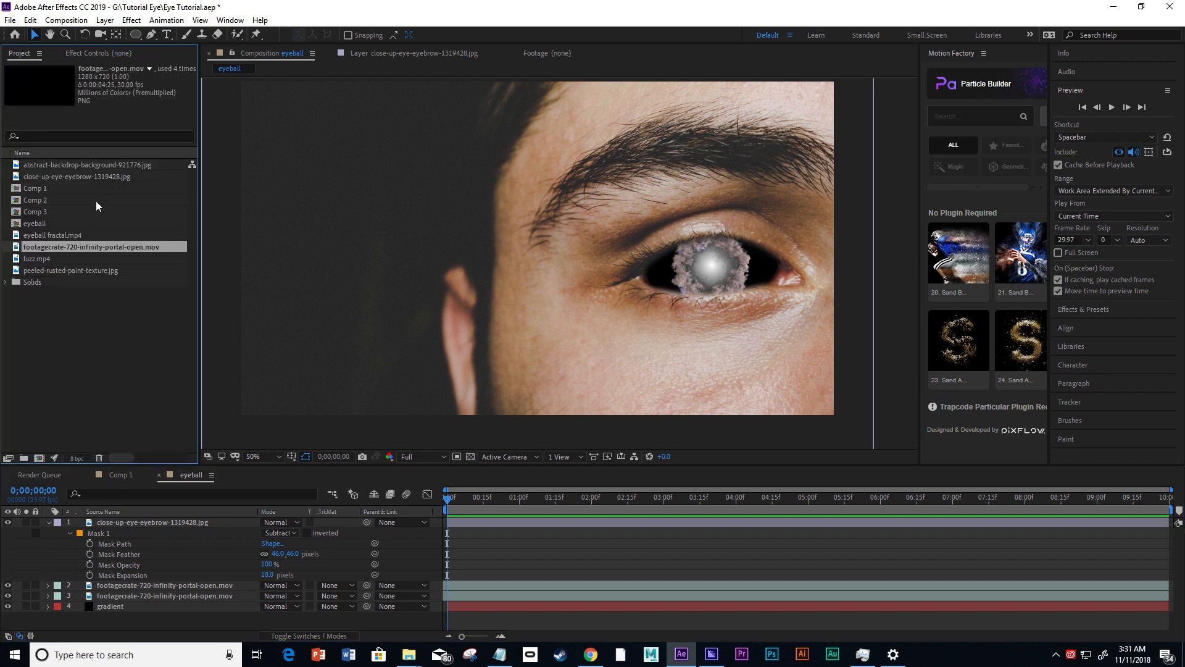
{"action": "left_click", "coordinate": [42, 269]}
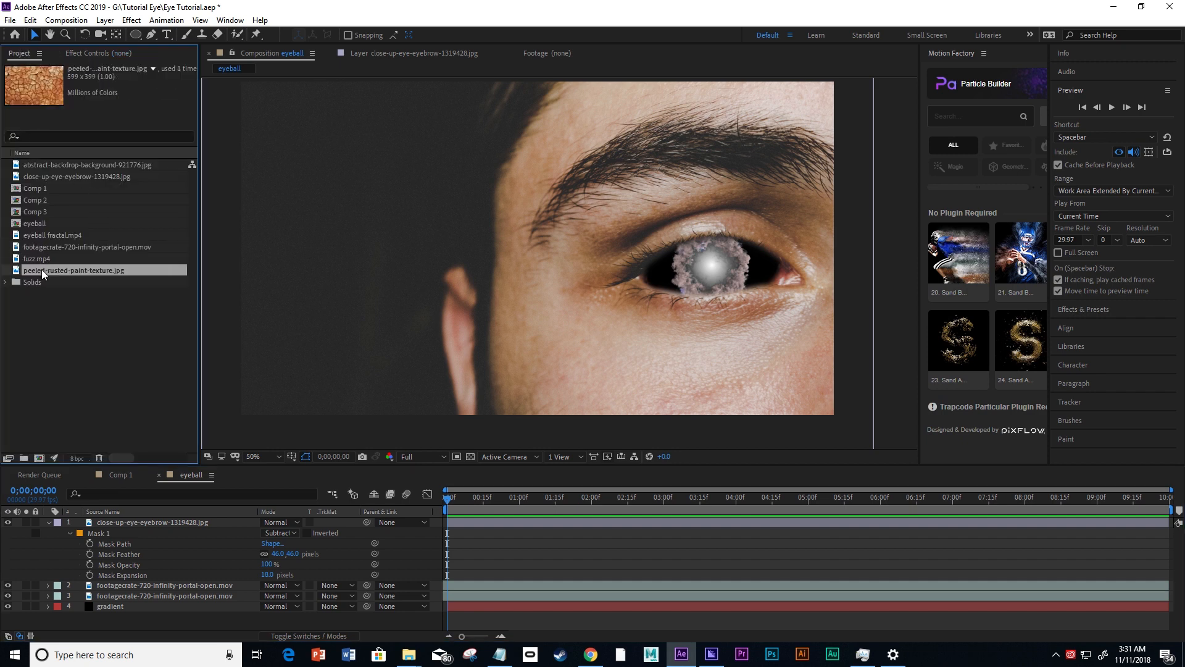
{"action": "mouse_move", "coordinate": [42, 269]}
{"action": "left_mouse_down"}
{"action": "mouse_move", "coordinate": [92, 451]}
{"action": "mouse_move", "coordinate": [102, 598]}
{"action": "left_mouse_up"}
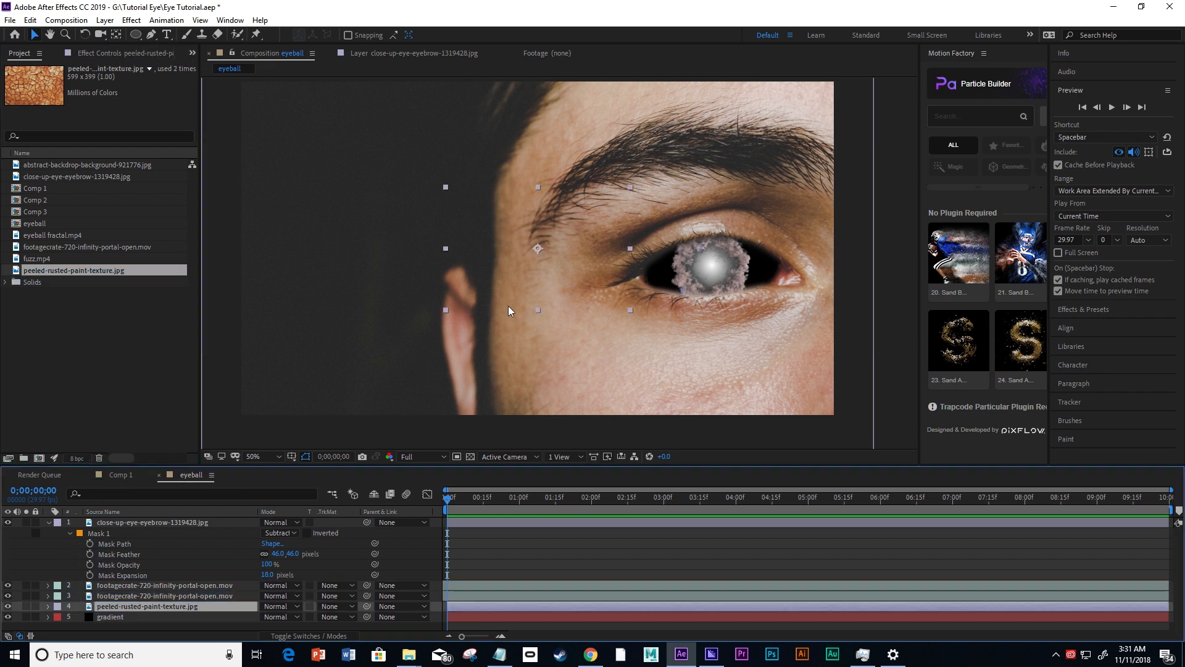
Center the rusted paint texture behind the eye's smoke ring and enlarge it slightly so it covers the whole eye opening.
{"action": "mouse_move", "coordinate": [486, 250]}
{"action": "left_mouse_down"}
{"action": "mouse_move", "coordinate": [574, 264]}
{"action": "mouse_move", "coordinate": [652, 258]}
{"action": "mouse_move", "coordinate": [661, 278]}
{"action": "left_mouse_up"}
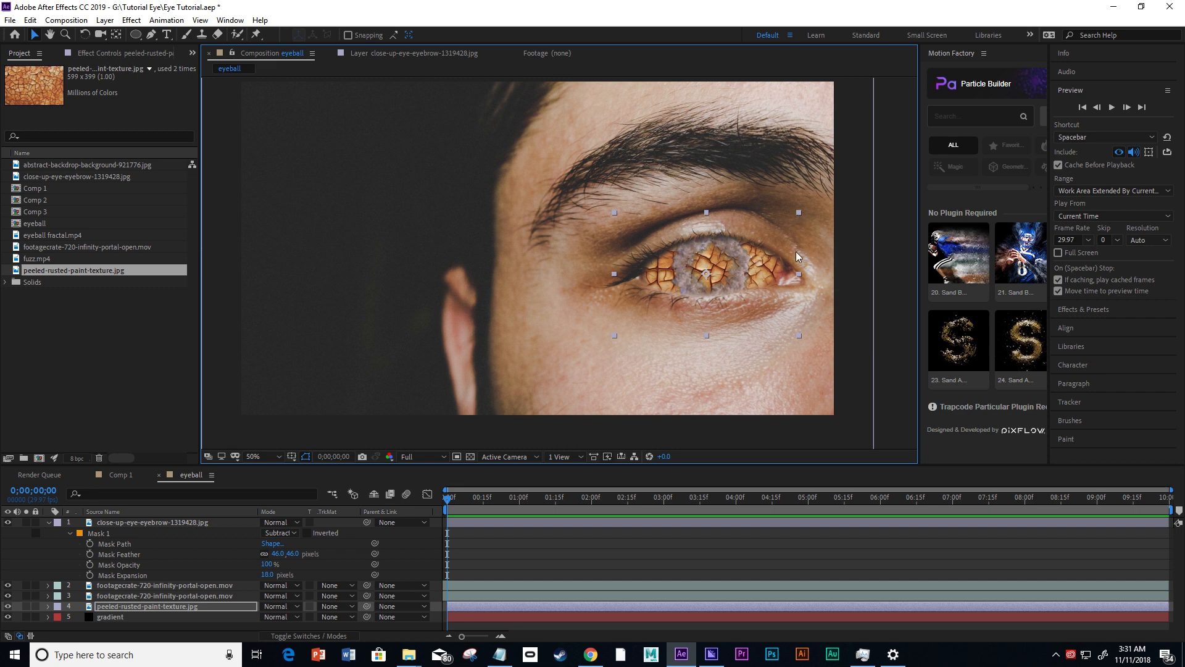
{"action": "left_click_drag", "start_coordinate": [753, 274], "coordinate": [757, 272]}
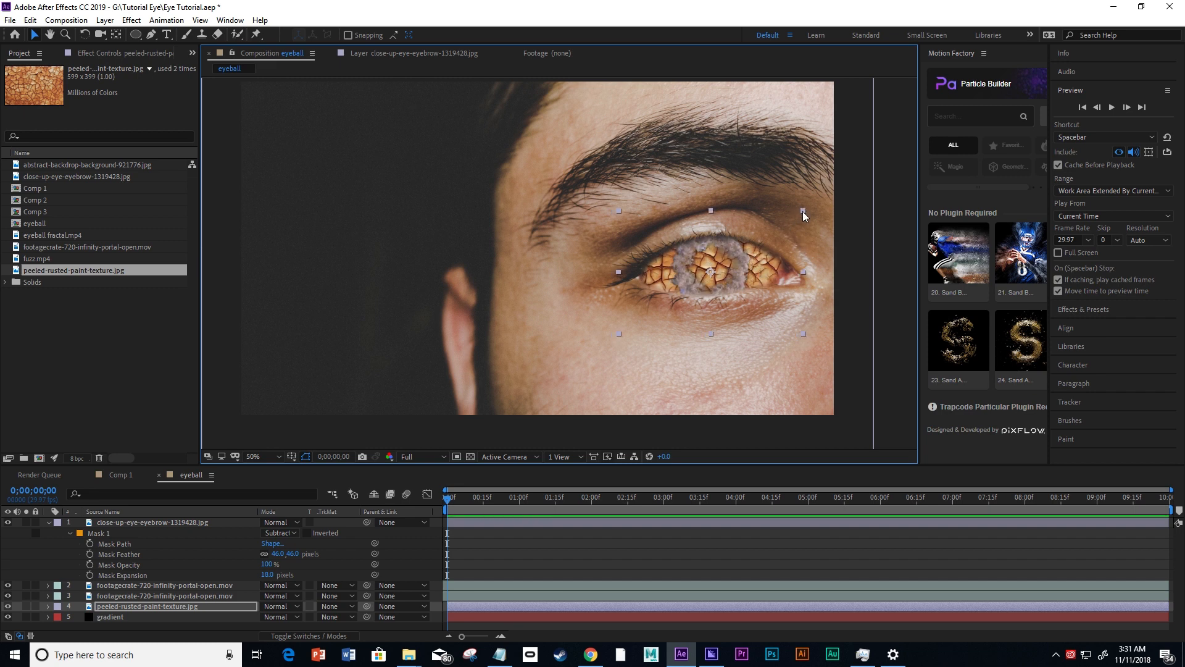
{"action": "left_click_drag", "start_coordinate": [802, 211], "coordinate": [824, 200]}
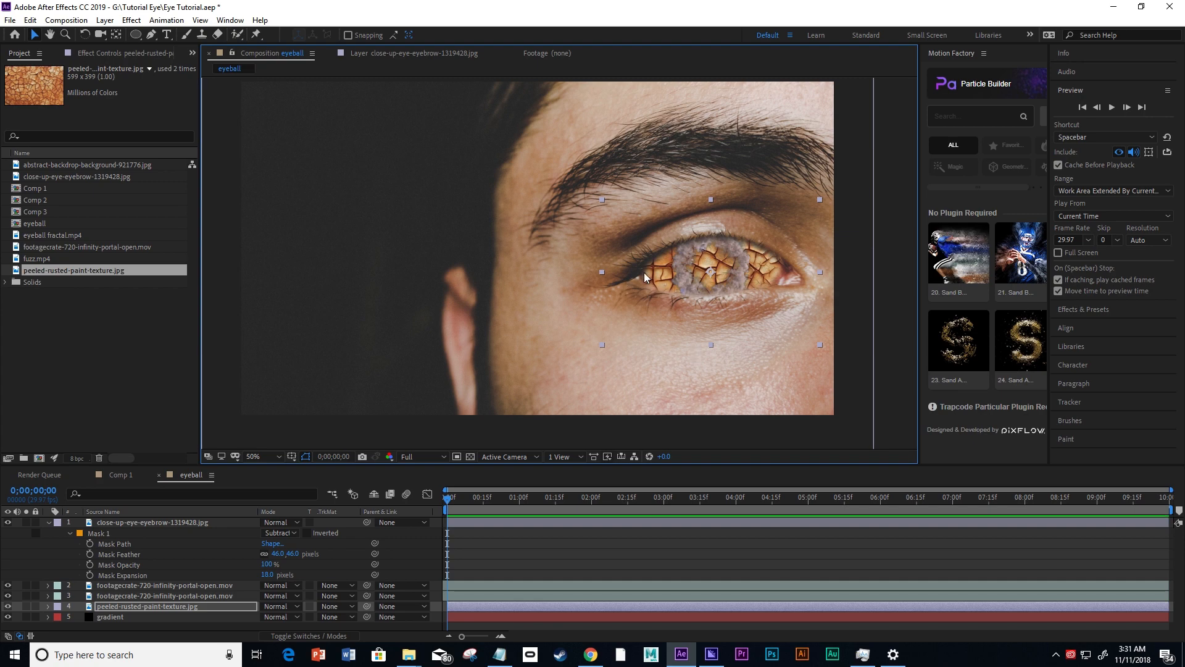
{"action": "scroll", "coordinate": [732, 309], "scroll_direction": "up", "scroll_amount": 1}
{"action": "scroll", "coordinate": [732, 308], "scroll_direction": "down", "scroll_amount": 1}
Apply the Hue/Saturation effect to the rusted paint texture and lower its Master Saturation to -56.
{"action": "right_click", "coordinate": [126, 606]}
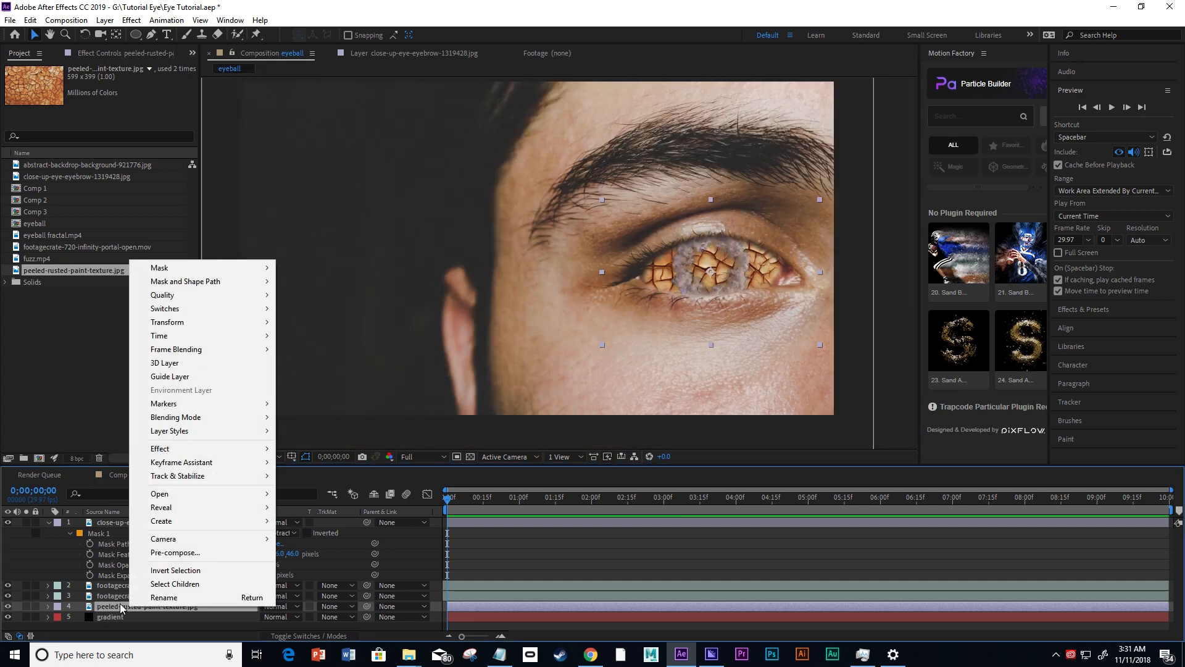
{"action": "mouse_move", "coordinate": [221, 453]}
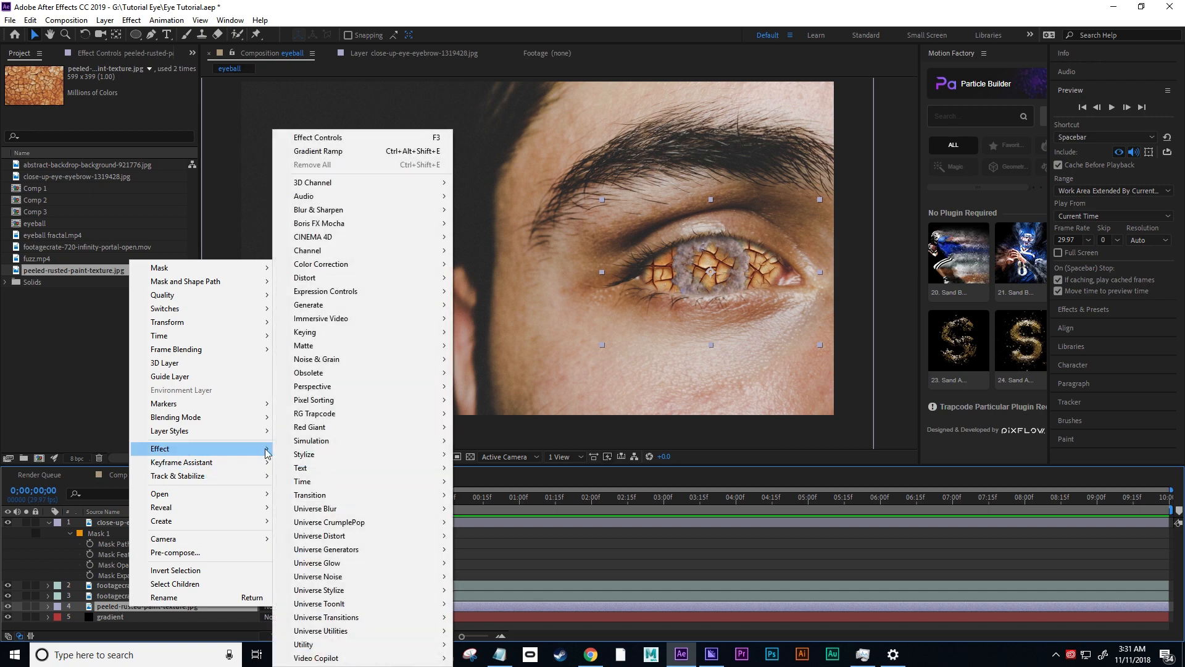
{"action": "mouse_move", "coordinate": [343, 265]}
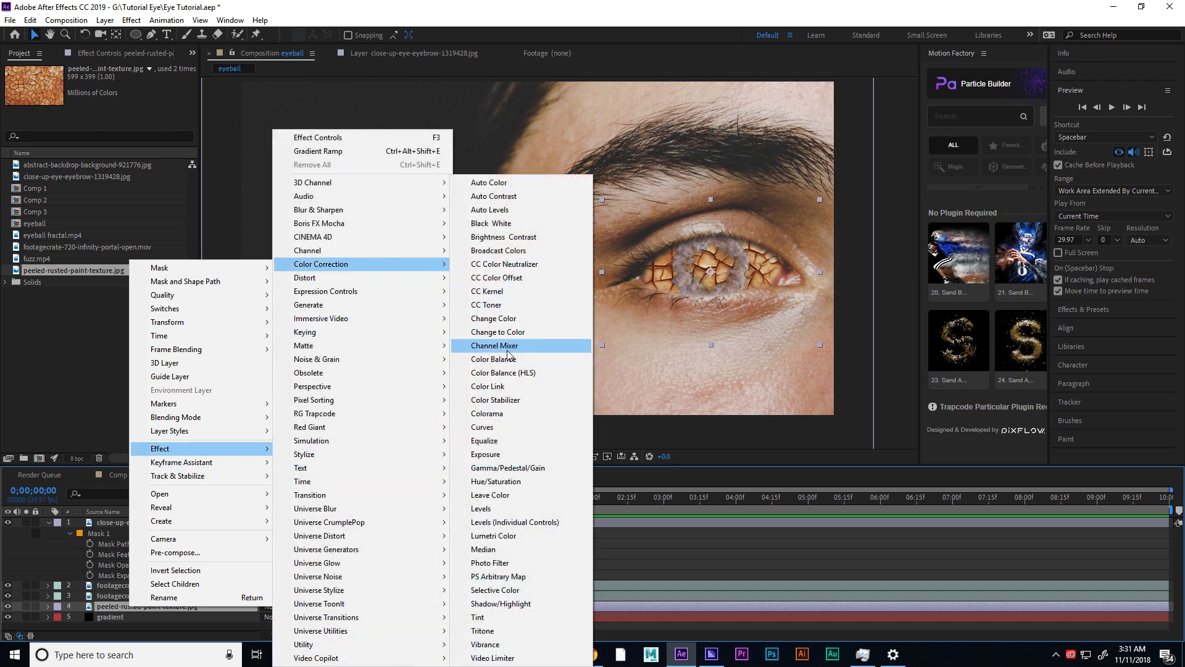
{"action": "left_click", "coordinate": [495, 480]}
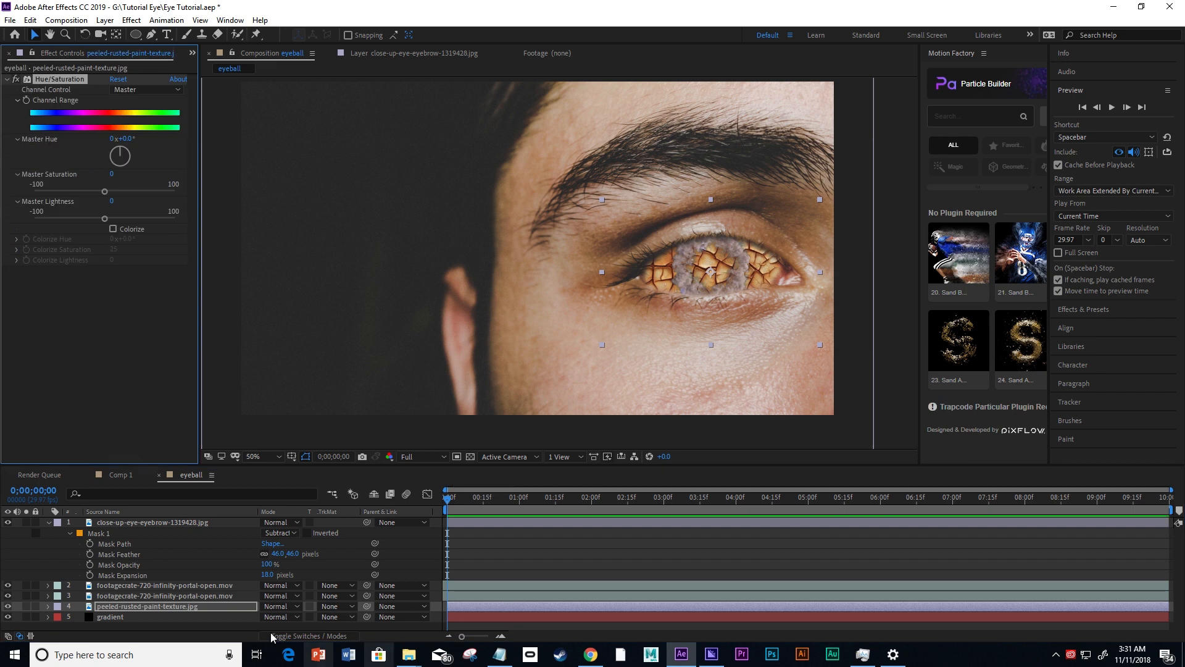
{"action": "left_click_drag", "start_coordinate": [105, 192], "coordinate": [80, 193]}
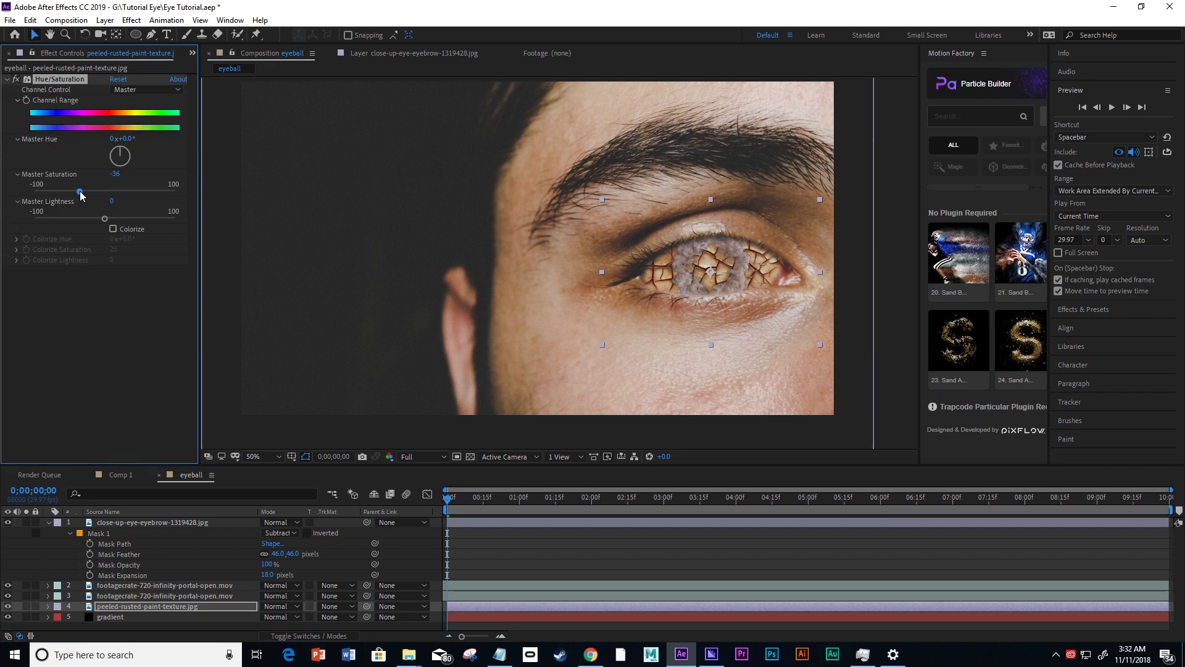
Enable Colorize on the texture's Hue/Saturation effect and raise Colorize Saturation to 70 for a strong red.
{"action": "left_click", "coordinate": [113, 229]}
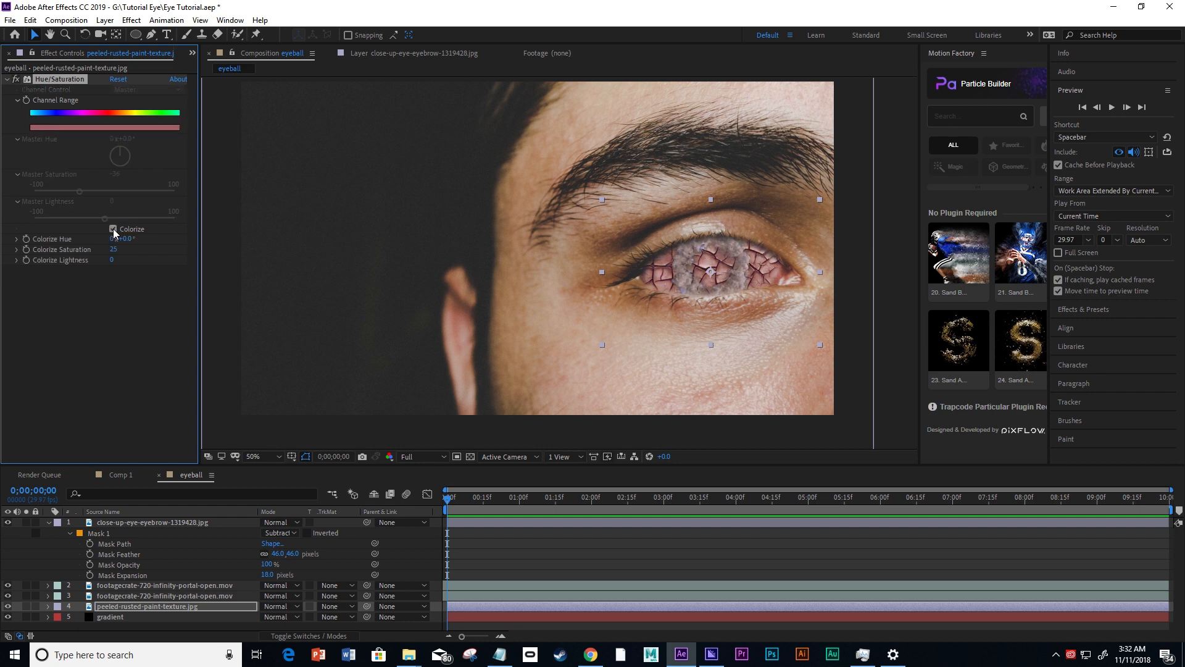
{"action": "left_click_drag", "start_coordinate": [115, 252], "coordinate": [123, 247]}
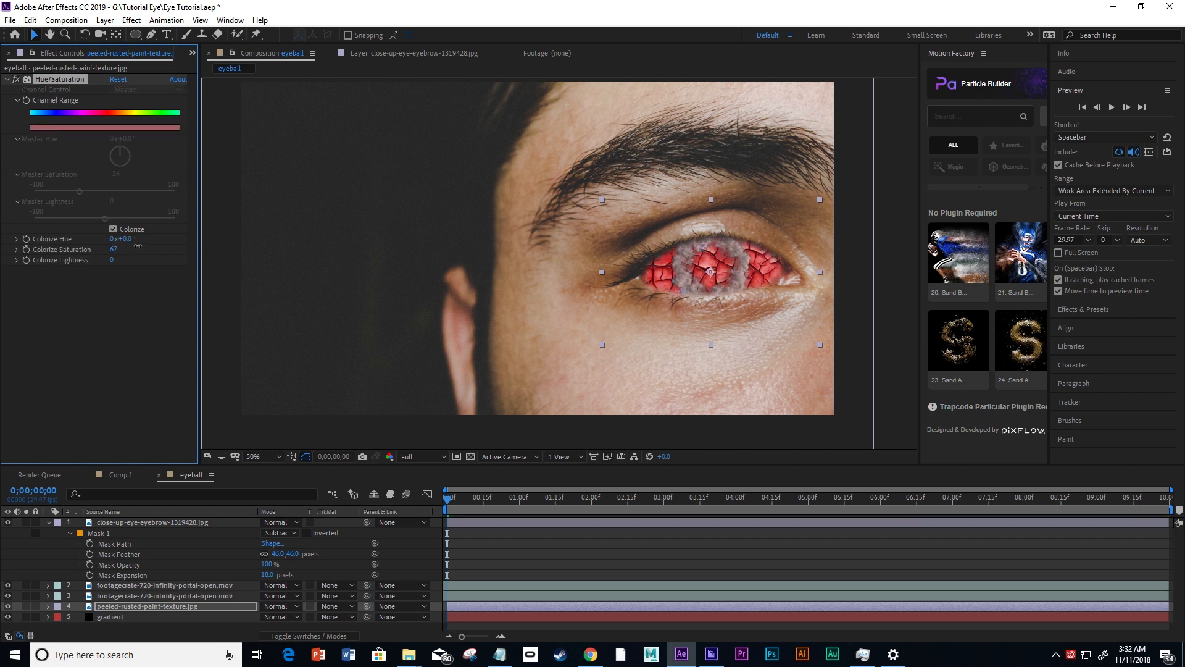
{"action": "left_click_drag", "start_coordinate": [144, 245], "coordinate": [142, 253]}
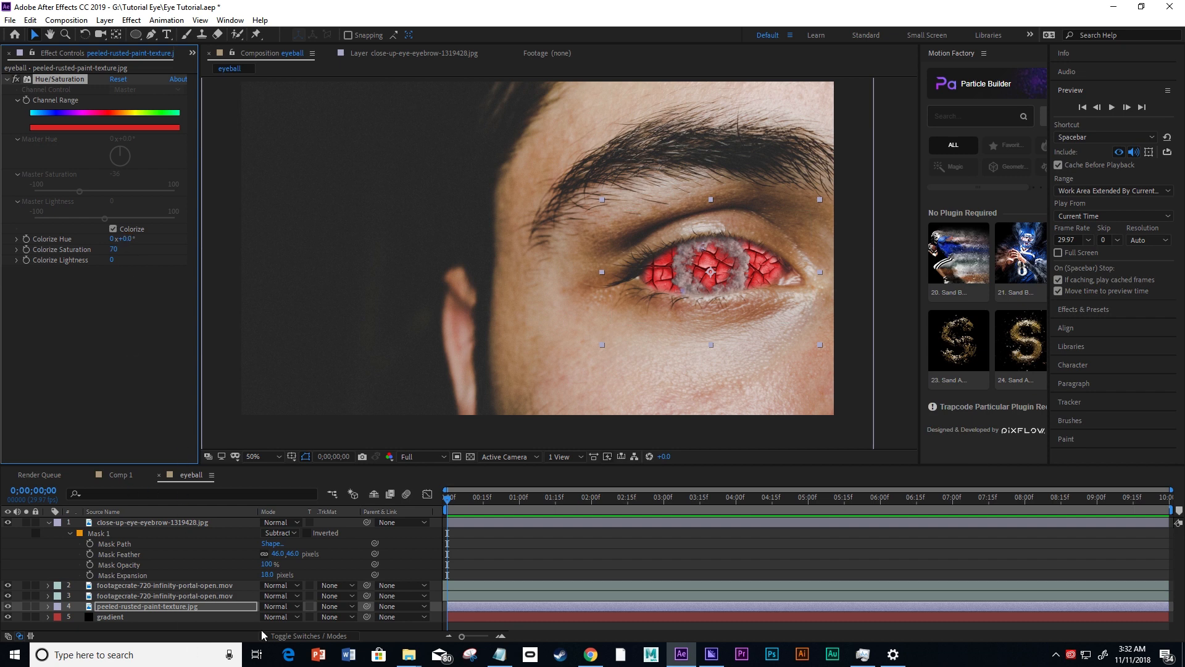
Set the blending mode of the rusted paint texture layer to Overlay.
{"action": "left_click", "coordinate": [121, 608]}
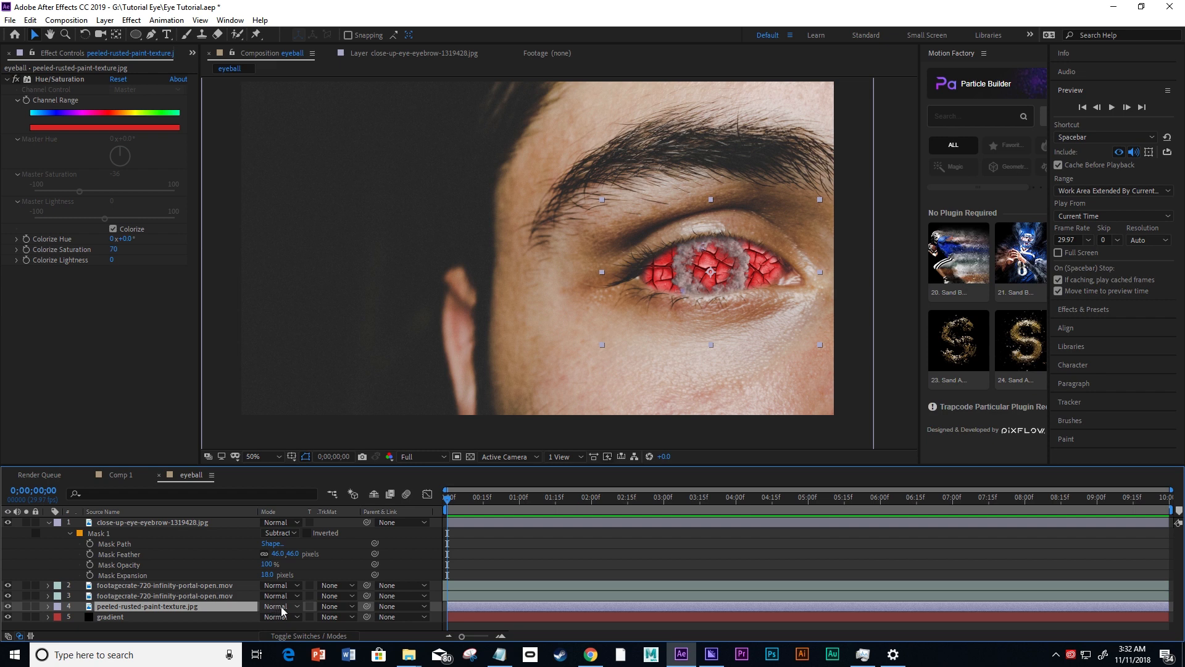
{"action": "left_click", "coordinate": [282, 609]}
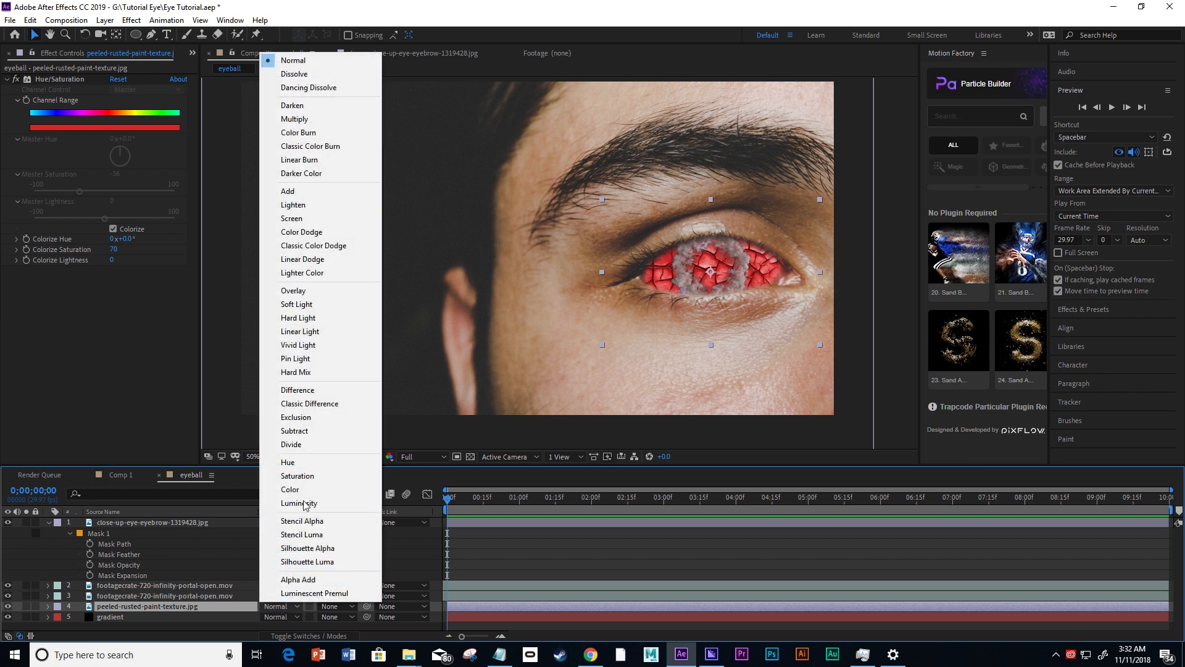
{"action": "left_click", "coordinate": [321, 293]}
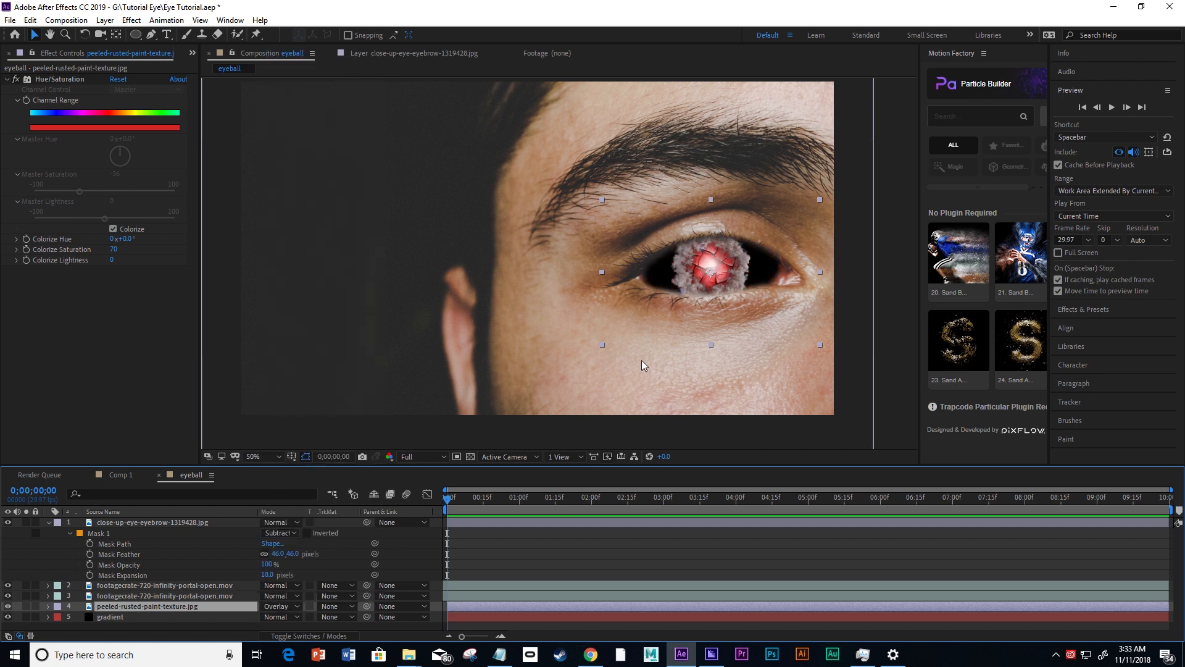
Draw a circular mask on the rusted paint texture around the glowing center inside the smoke ring.
{"action": "left_click", "coordinate": [136, 35]}
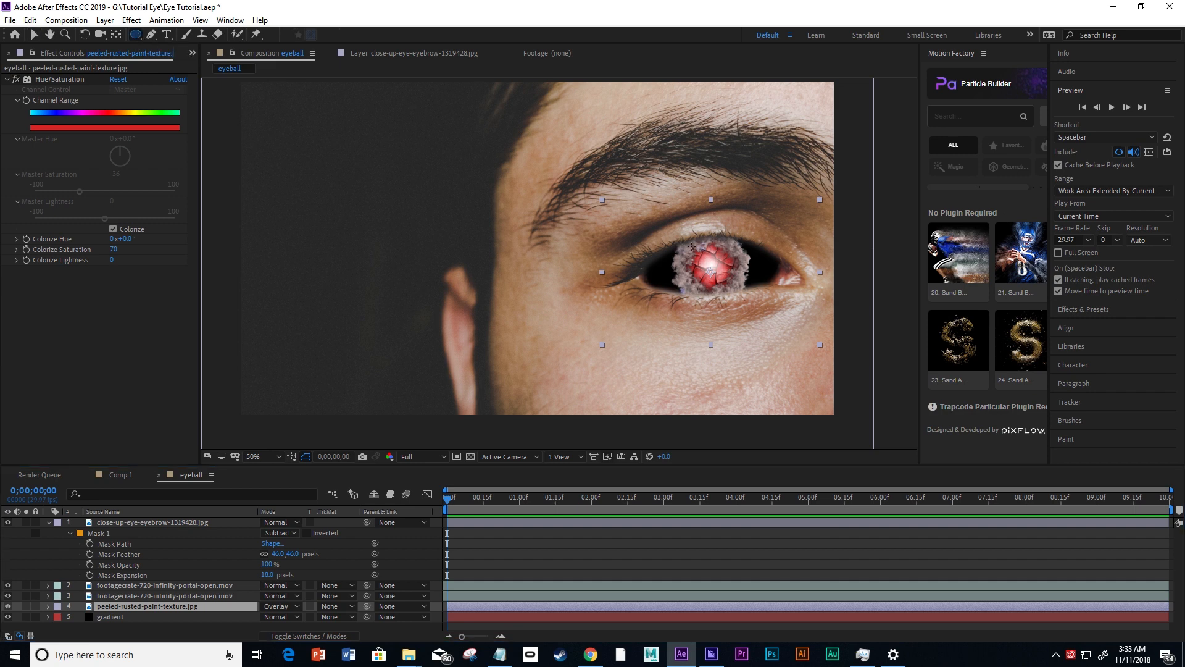
{"action": "left_click_drag", "start_coordinate": [690, 245], "coordinate": [736, 290]}
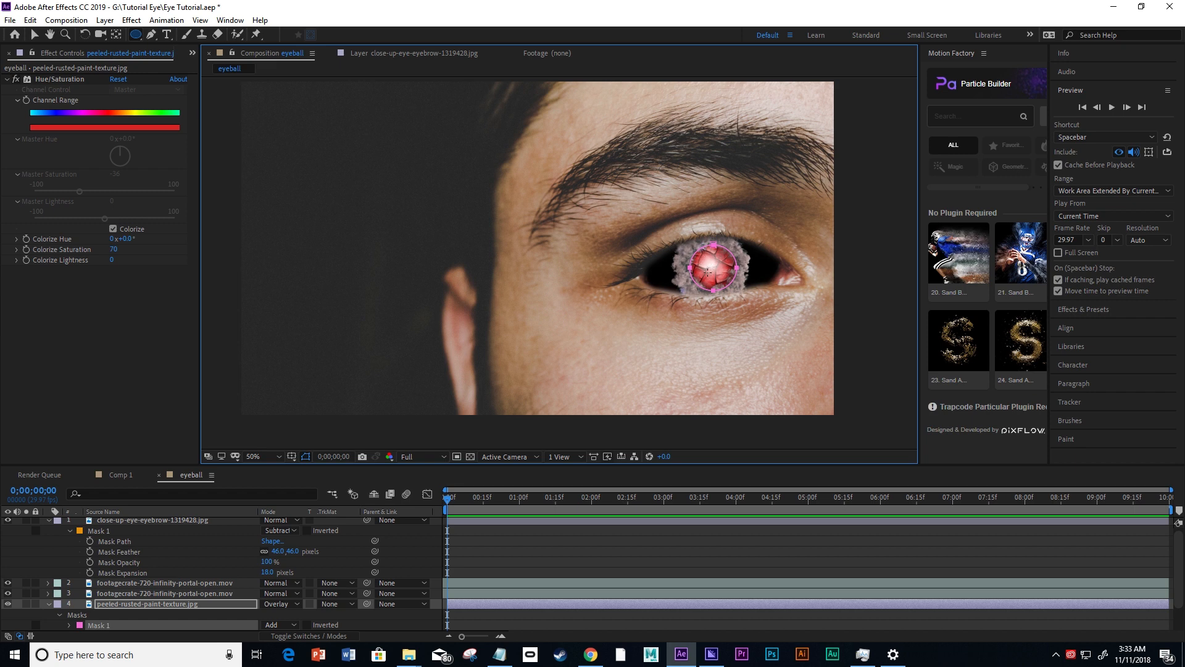
{"action": "left_click", "coordinate": [147, 604]}
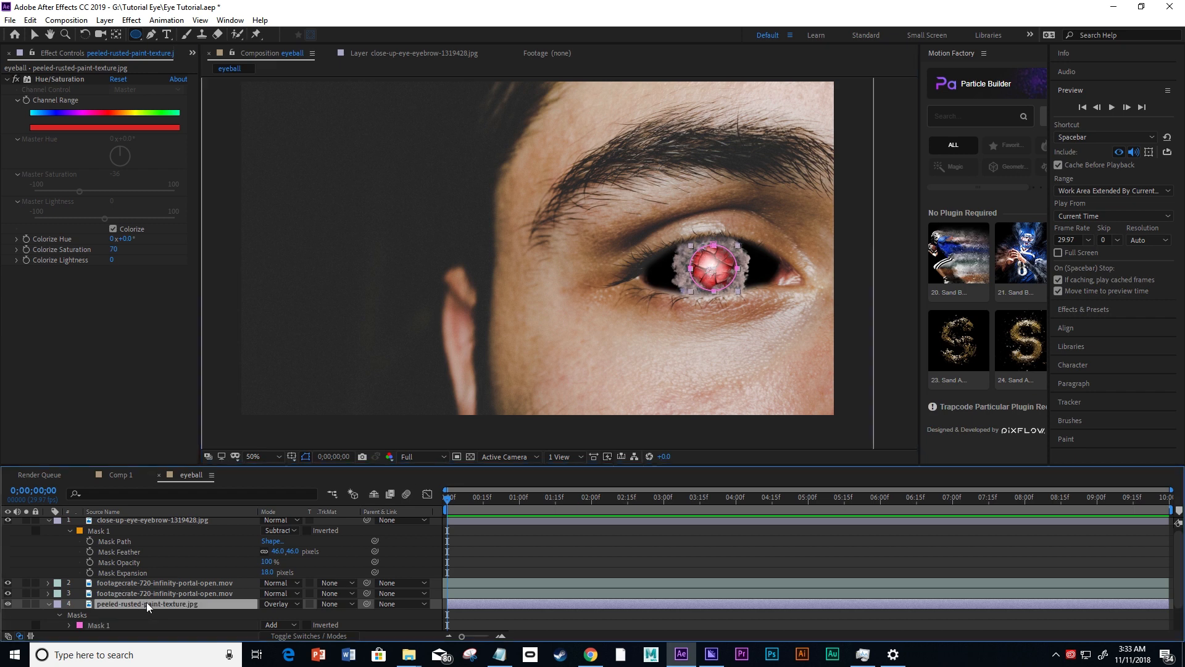
Set the mode of the circular mask on the rusted paint texture to Subtract.
{"action": "scroll", "coordinate": [146, 601], "scroll_direction": "down", "scroll_amount": 1}
{"action": "left_click", "coordinate": [269, 593]}
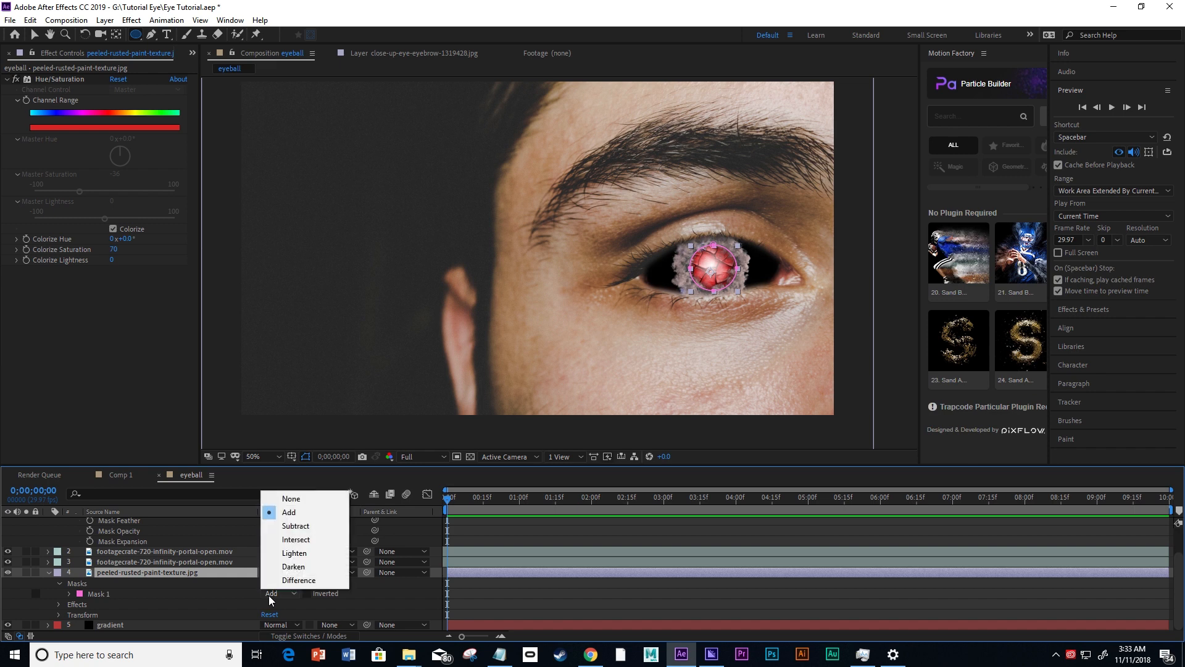
{"action": "left_click", "coordinate": [285, 527]}
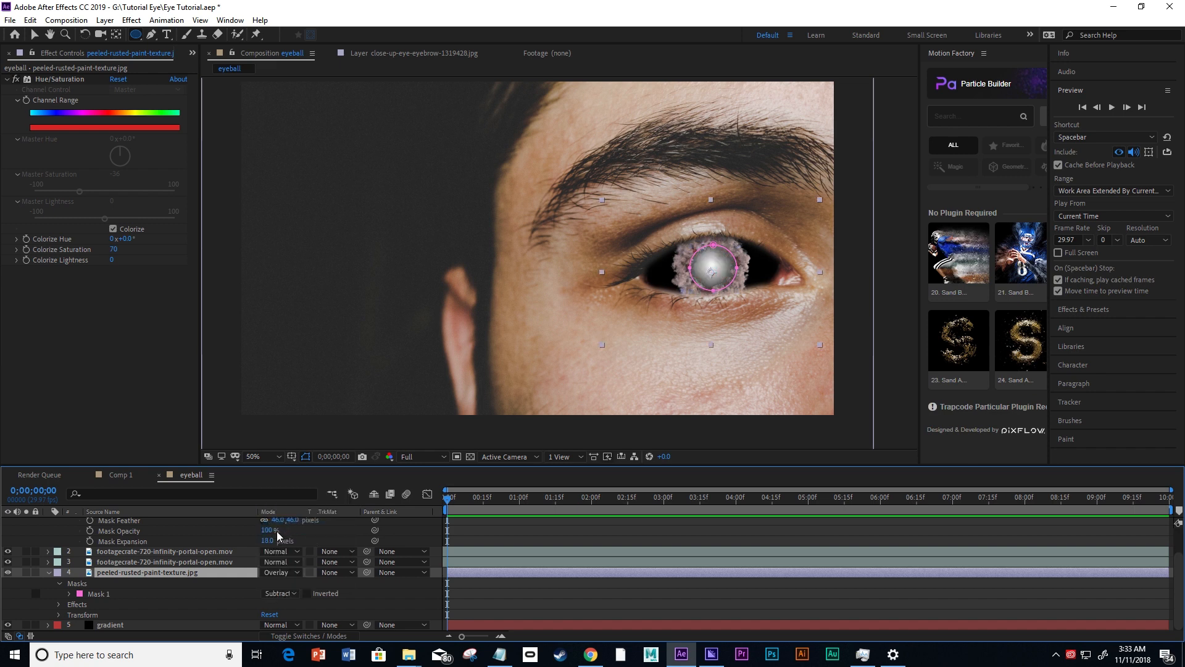
{"action": "left_click", "coordinate": [379, 594]}
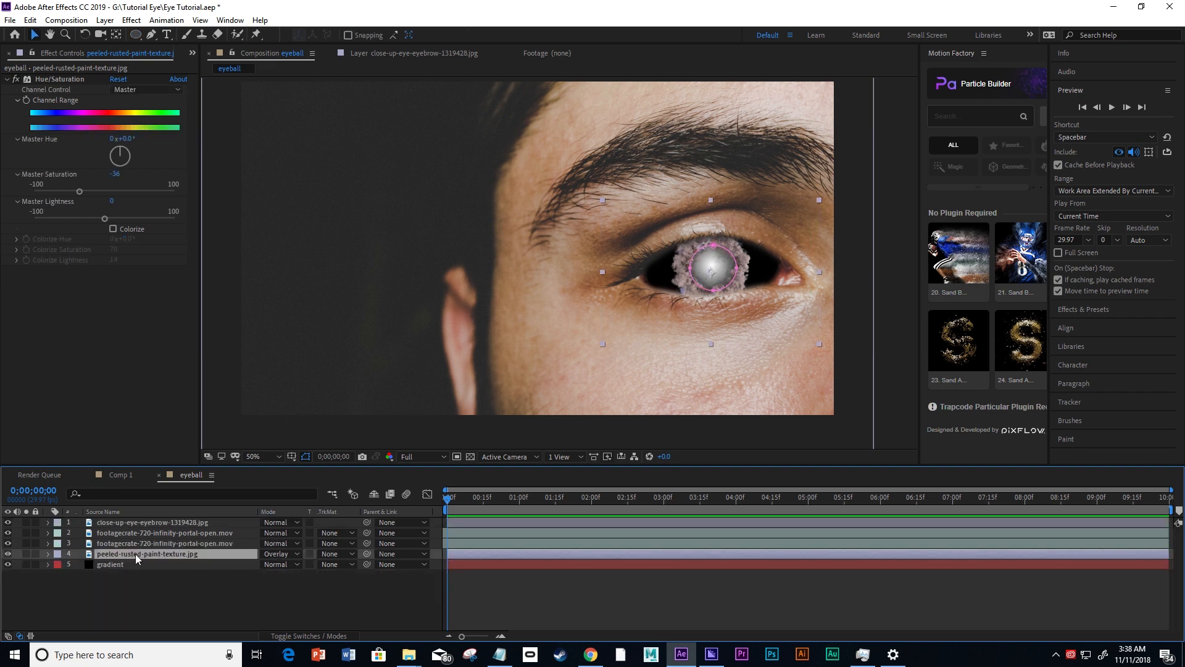
Move the gradient layer's End of Ramp point below the eye to about 1516, 810, widening the radial glow.
{"action": "left_click", "coordinate": [110, 564]}
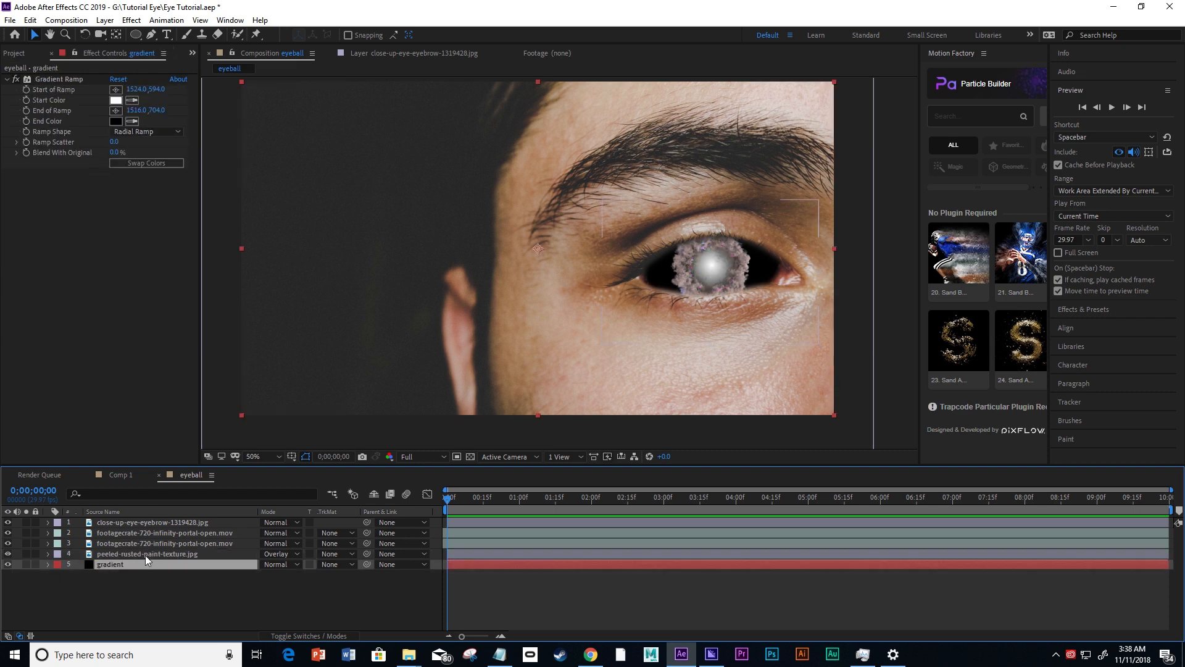
{"action": "left_click", "coordinate": [116, 111]}
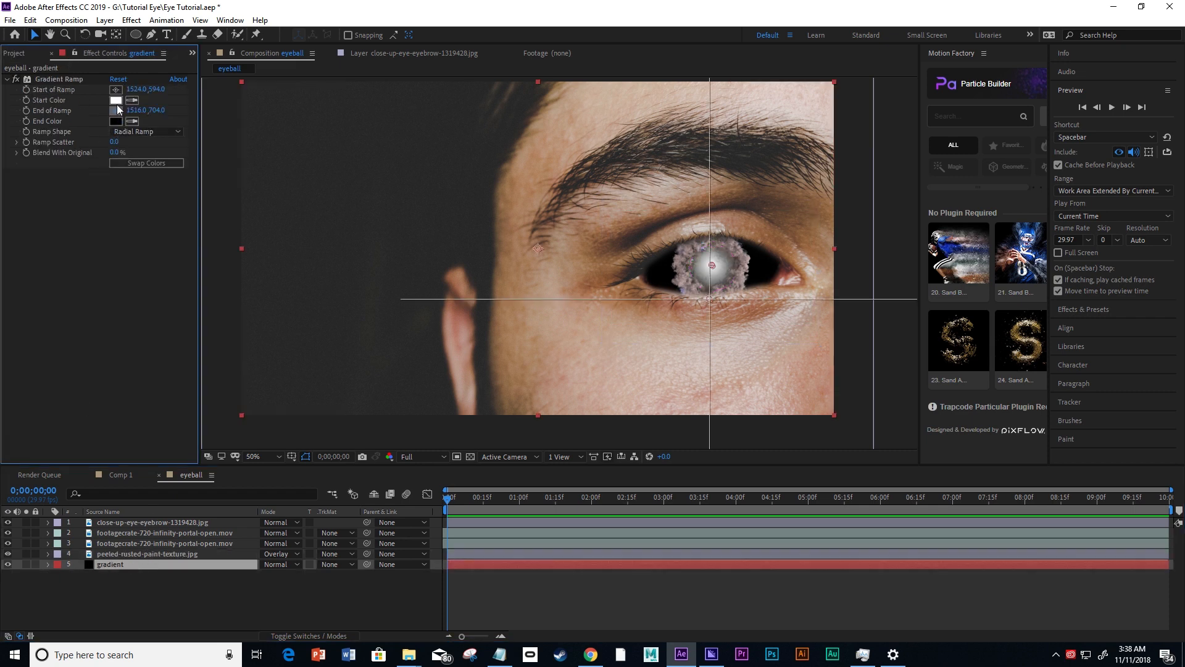
{"action": "left_click_drag", "start_coordinate": [711, 334], "coordinate": [710, 333]}
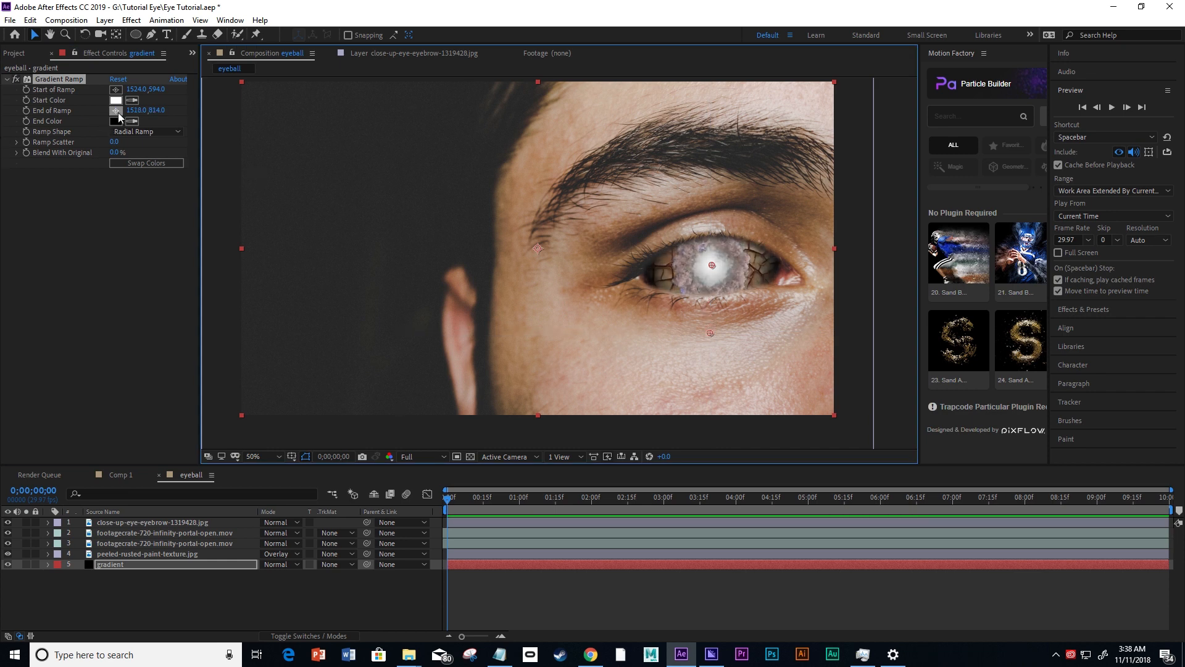
{"action": "mouse_move", "coordinate": [709, 334]}
{"action": "left_mouse_down"}
{"action": "mouse_move", "coordinate": [709, 356]}
{"action": "mouse_move", "coordinate": [708, 336]}
{"action": "left_mouse_up"}
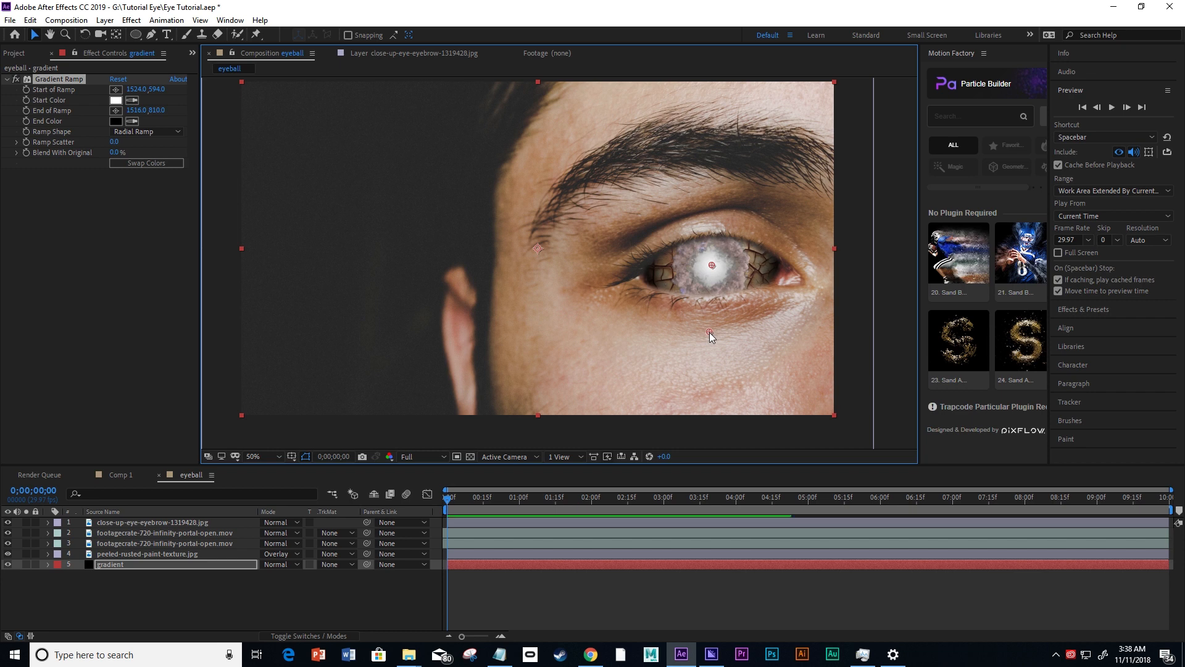
{"action": "left_click", "coordinate": [886, 332]}
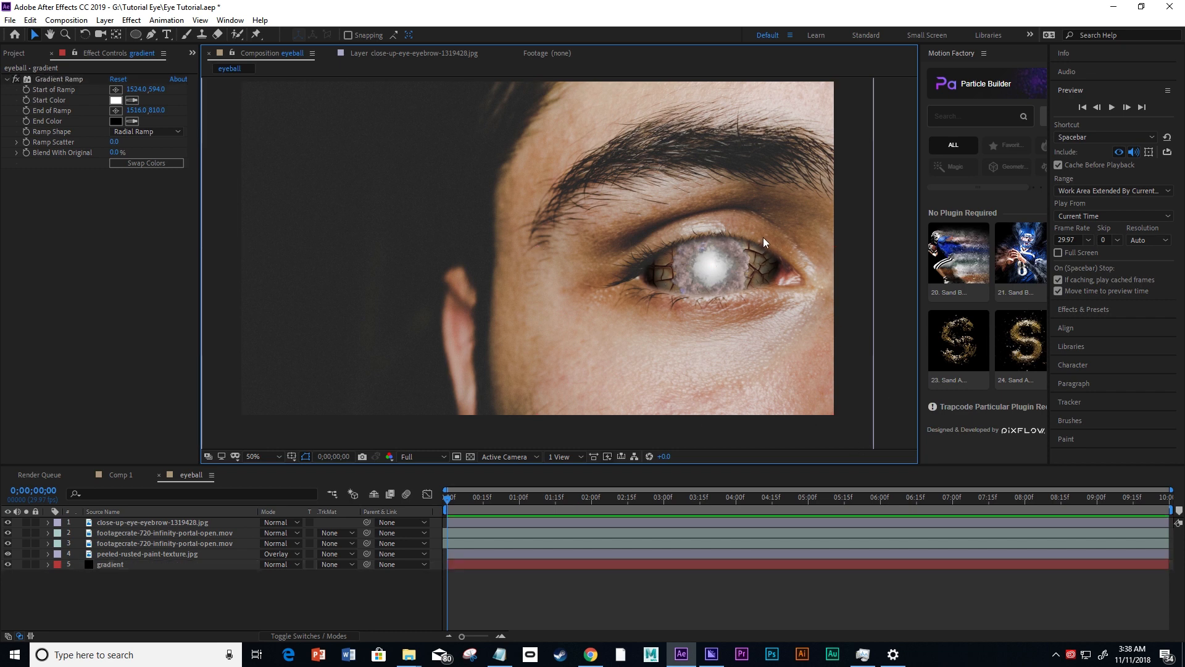
{"action": "scroll", "coordinate": [751, 277], "scroll_direction": "down", "scroll_amount": 3}
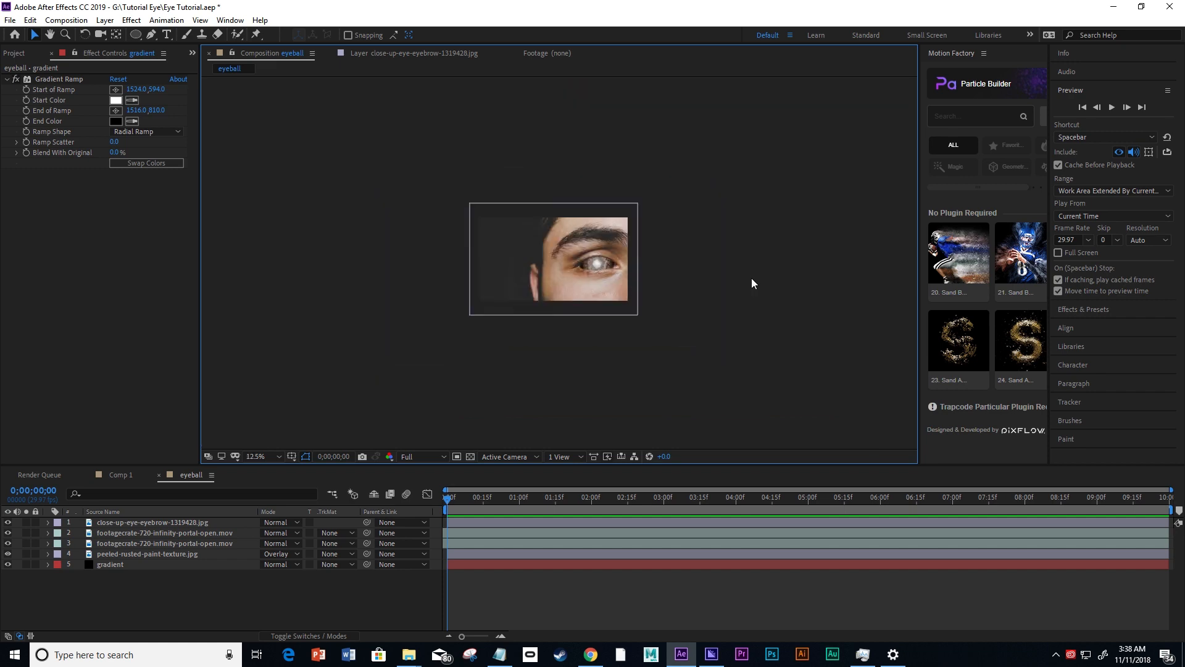
{"action": "scroll", "coordinate": [791, 275], "scroll_direction": "up", "scroll_amount": 3}
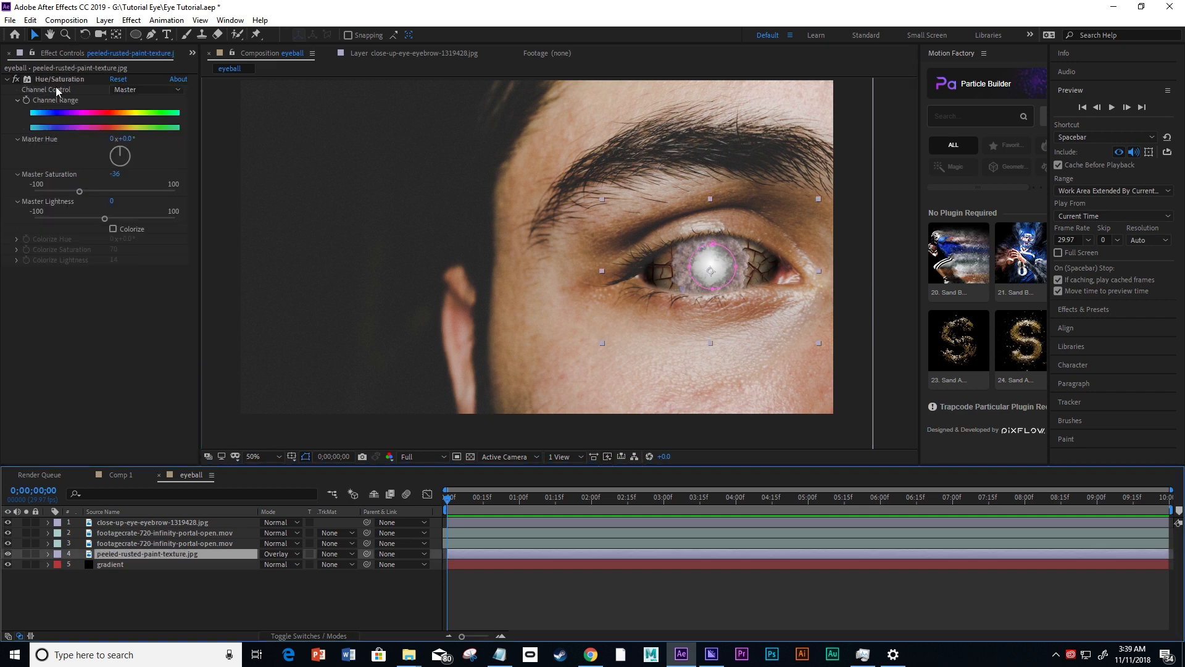
Enable Colorize on the rusted paint texture's Hue/Saturation effect and set Colorize Saturation to 53.
{"action": "left_click", "coordinate": [58, 79]}
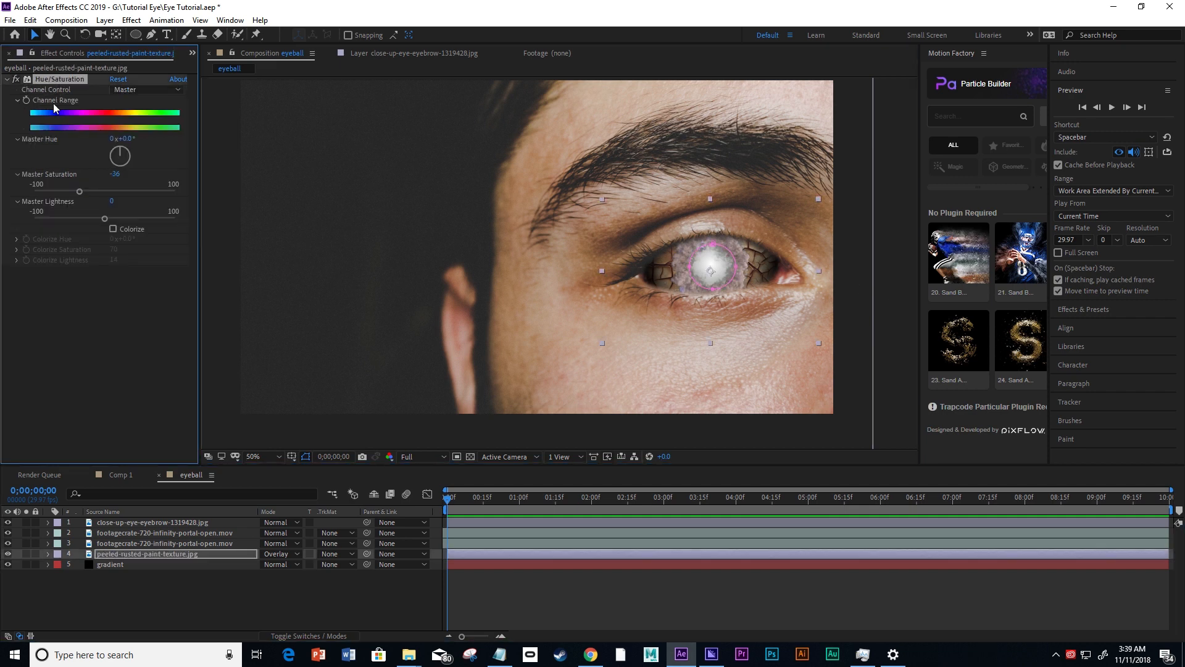
{"action": "left_click", "coordinate": [113, 230]}
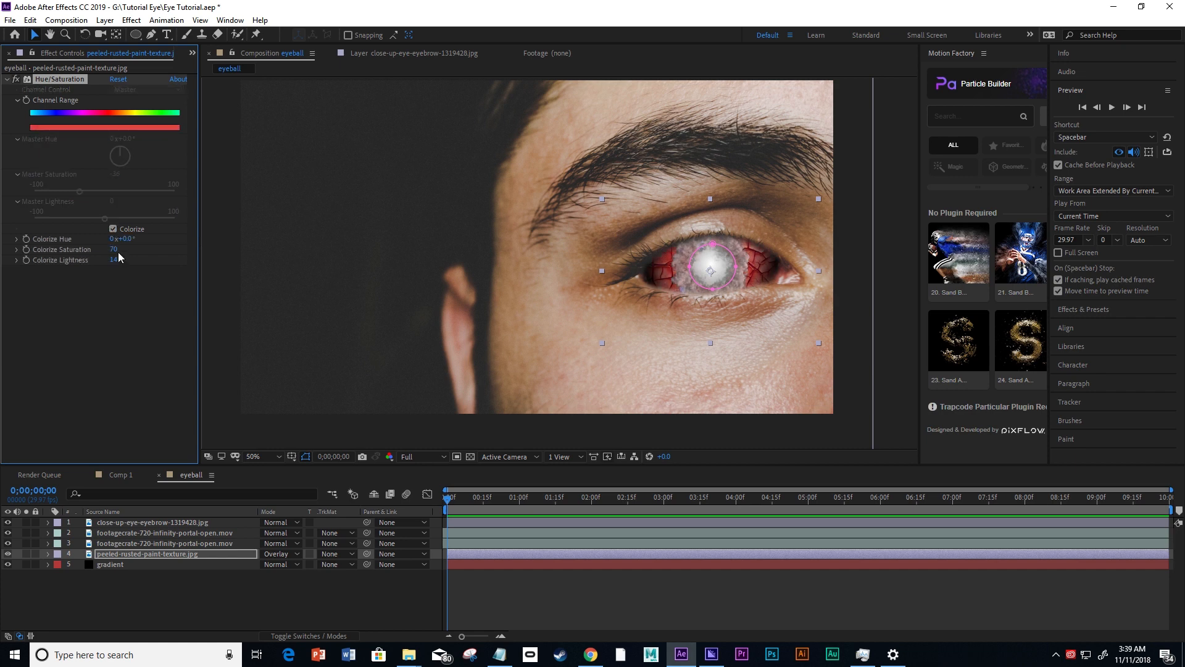
{"action": "left_click_drag", "start_coordinate": [113, 250], "coordinate": [102, 249]}
{"action": "left_click", "coordinate": [129, 302]}
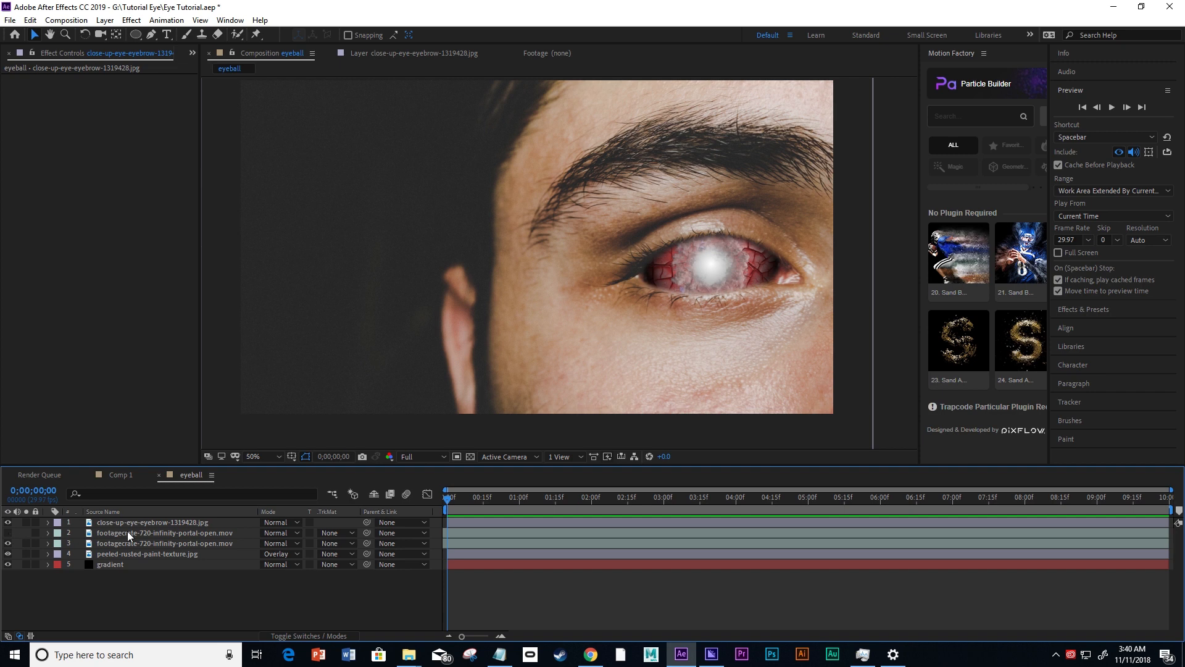
Hide the upper infinity portal footage layer, switching the lower copy off and back on to compare.
{"action": "left_click", "coordinate": [7, 543]}
{"action": "left_click", "coordinate": [8, 544]}
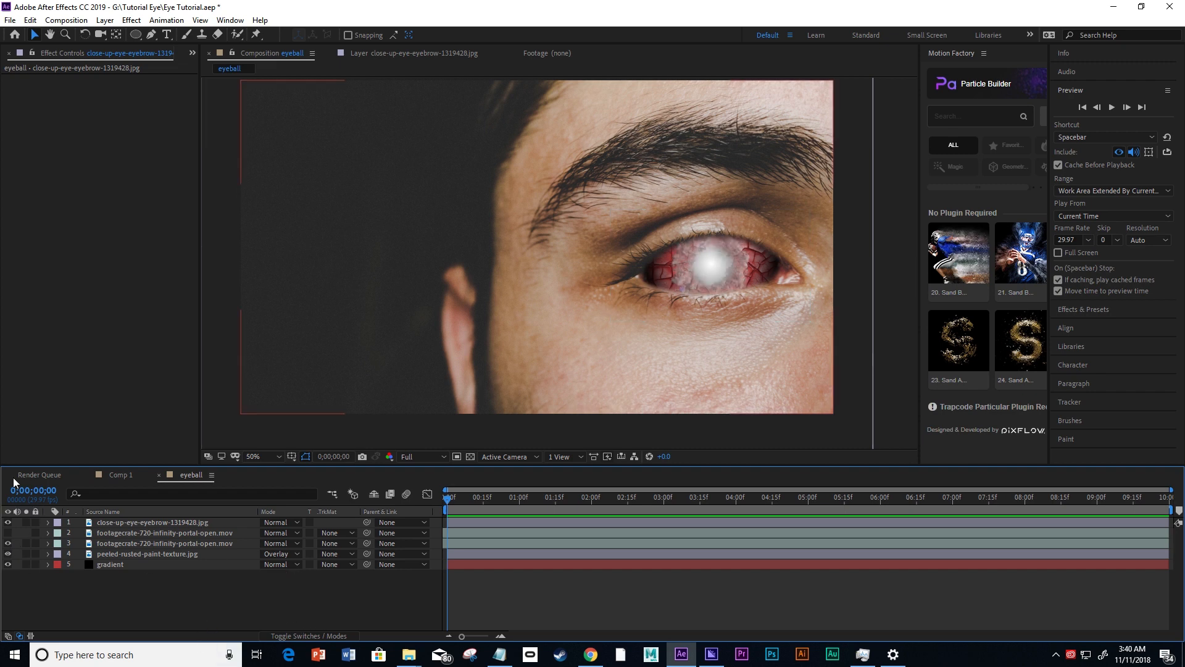
Add eyeball fractal.mp4 from the project to the eyeball composition, directly above the rusted paint texture layer.
{"action": "left_click", "coordinate": [192, 52]}
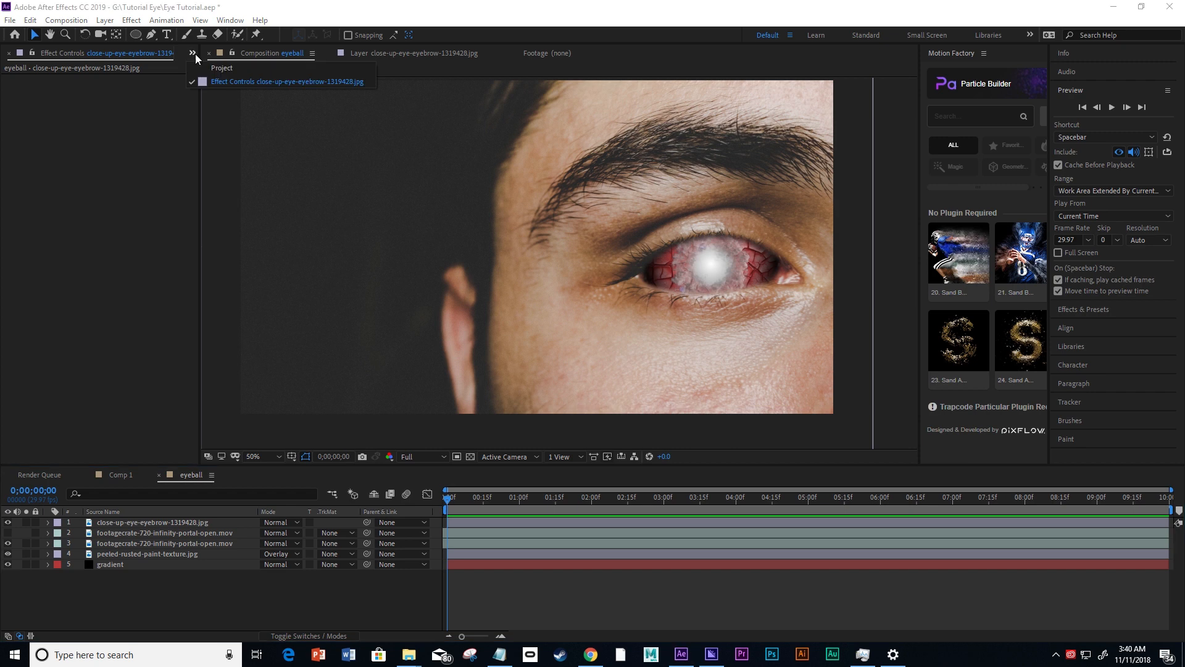
{"action": "left_click", "coordinate": [223, 73]}
{"action": "left_click", "coordinate": [12, 334]}
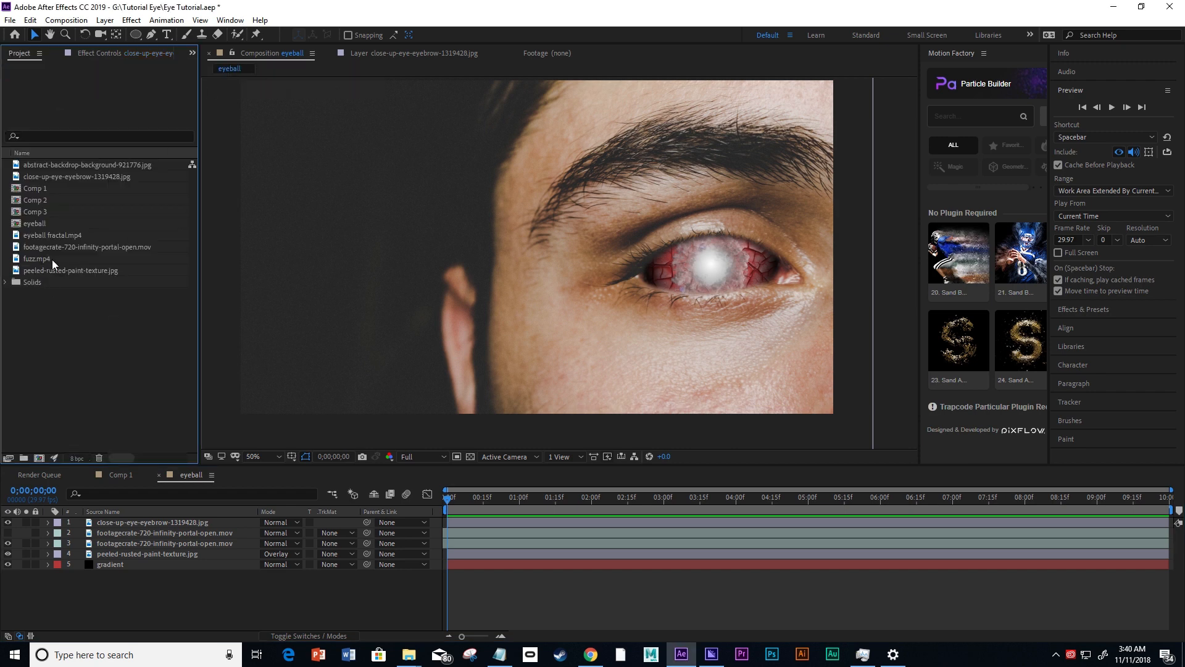
{"action": "left_click", "coordinate": [62, 167]}
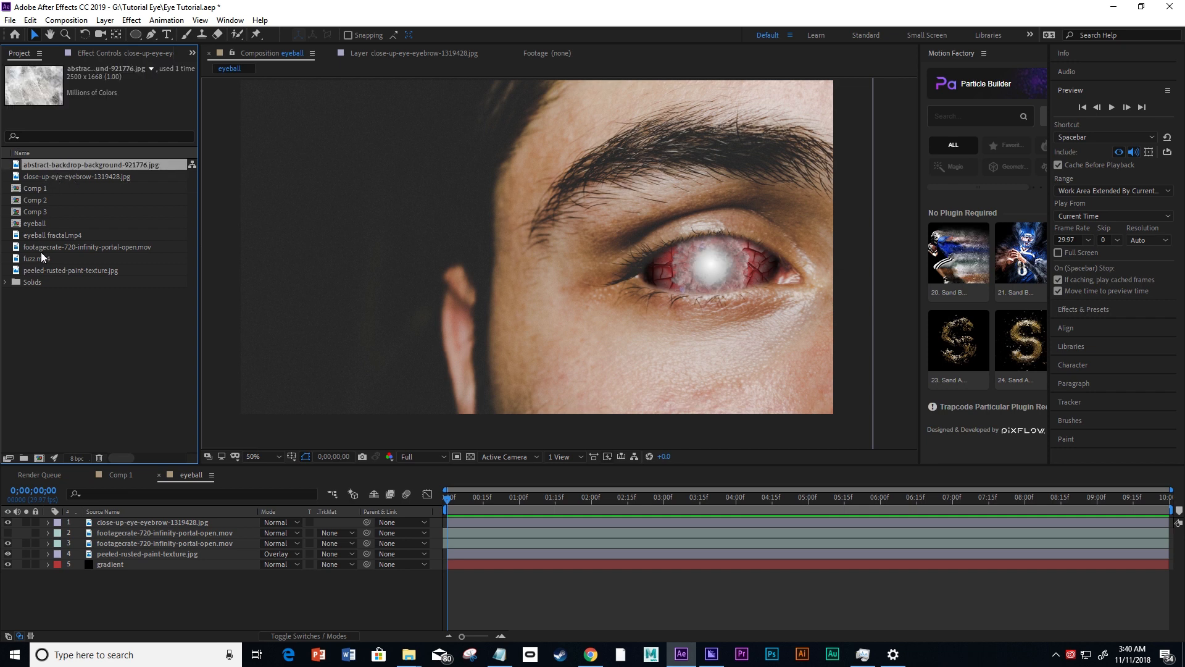
{"action": "left_click", "coordinate": [41, 236]}
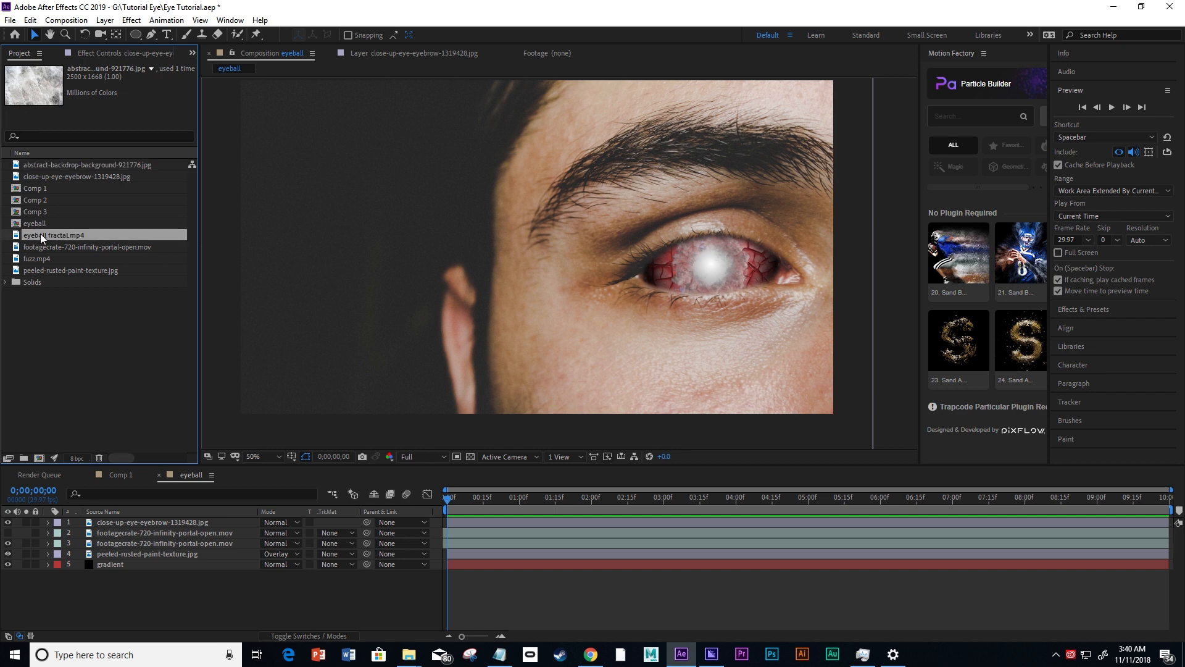
{"action": "left_click_drag", "start_coordinate": [40, 234], "coordinate": [121, 550]}
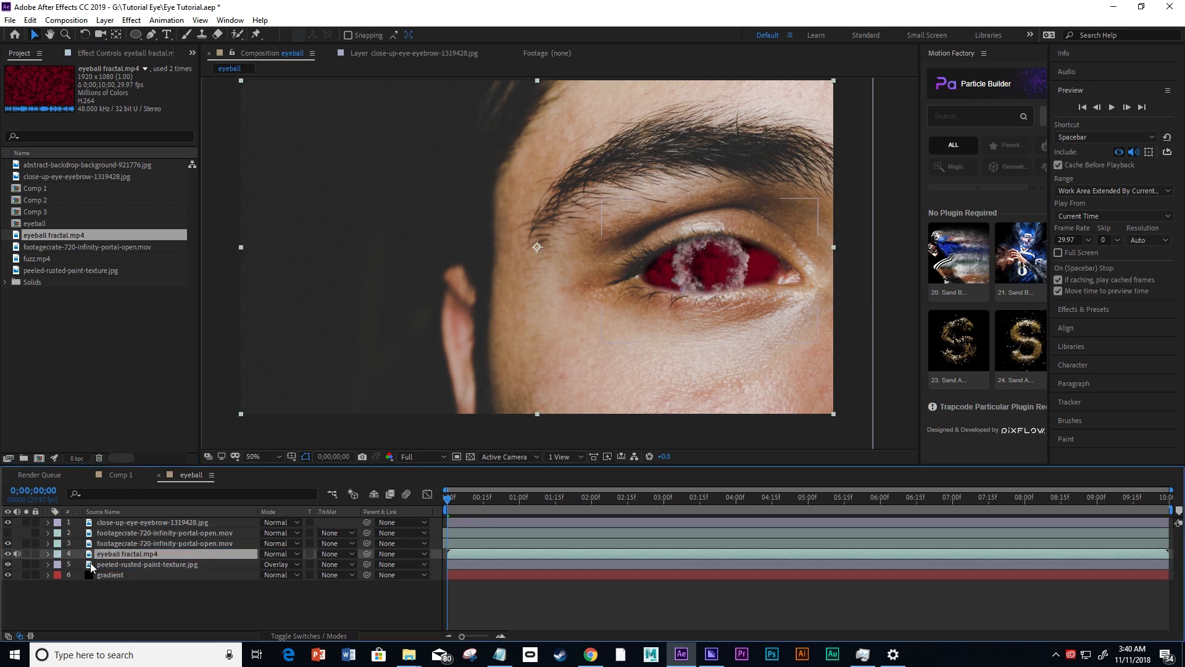
Mute the eyeball fractal.mp4 layer's audio and set its blending mode to Overlay.
{"action": "left_click", "coordinate": [17, 554]}
{"action": "left_click", "coordinate": [276, 554]}
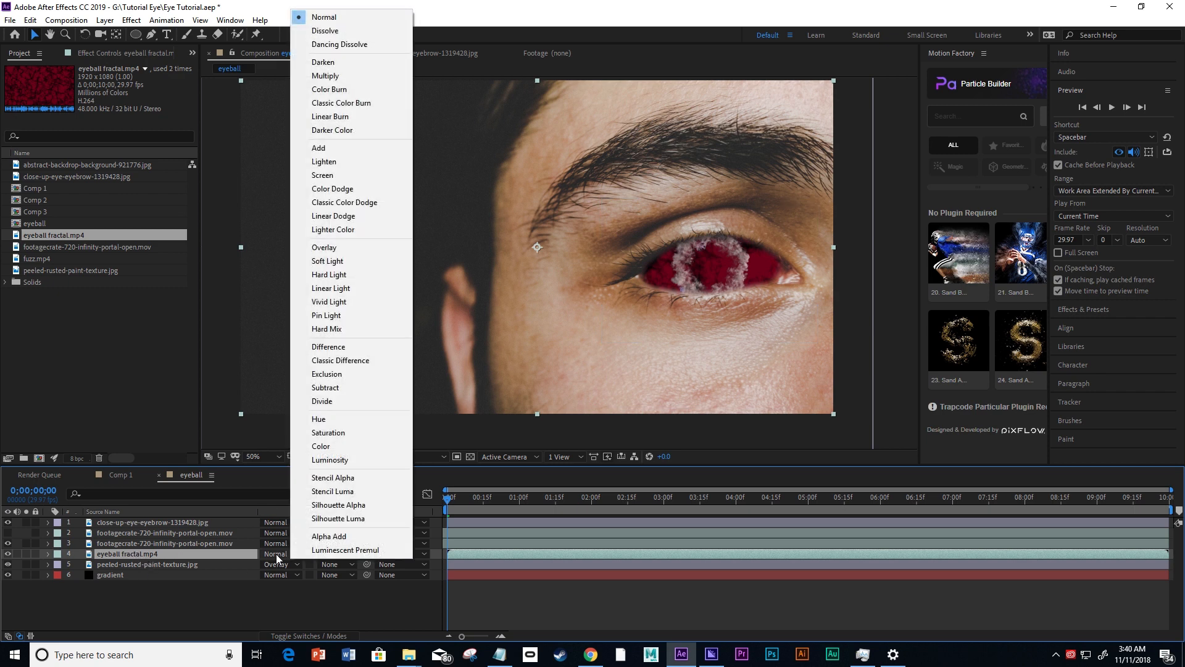
{"action": "left_click", "coordinate": [323, 247]}
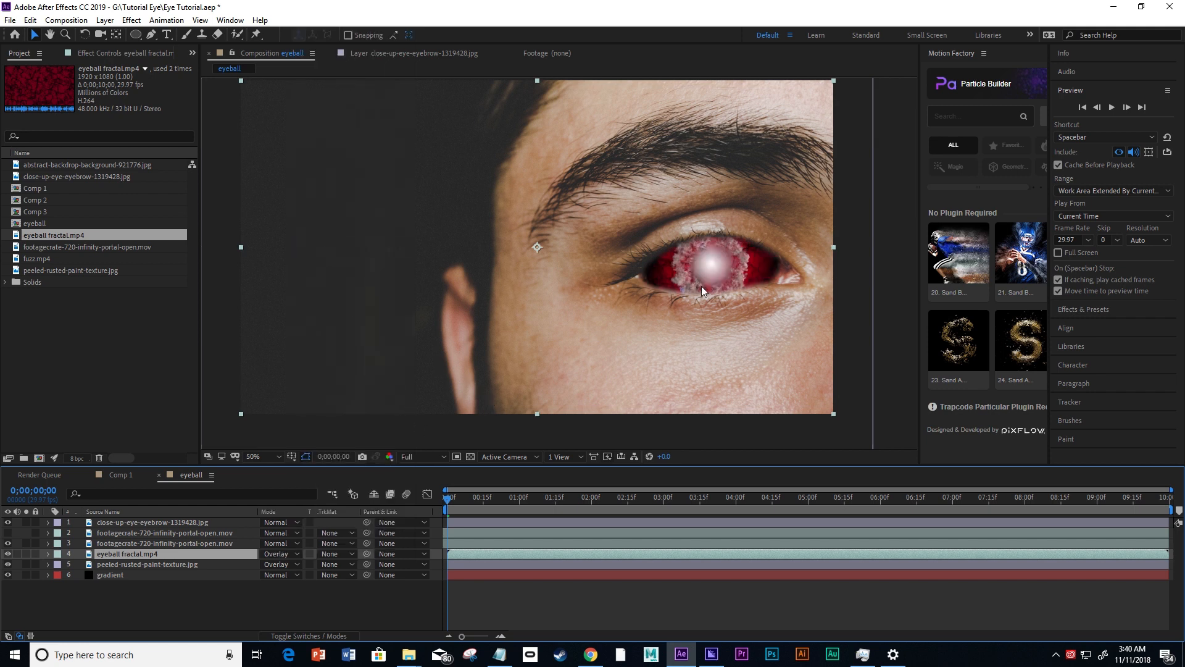
{"action": "left_click", "coordinate": [123, 564]}
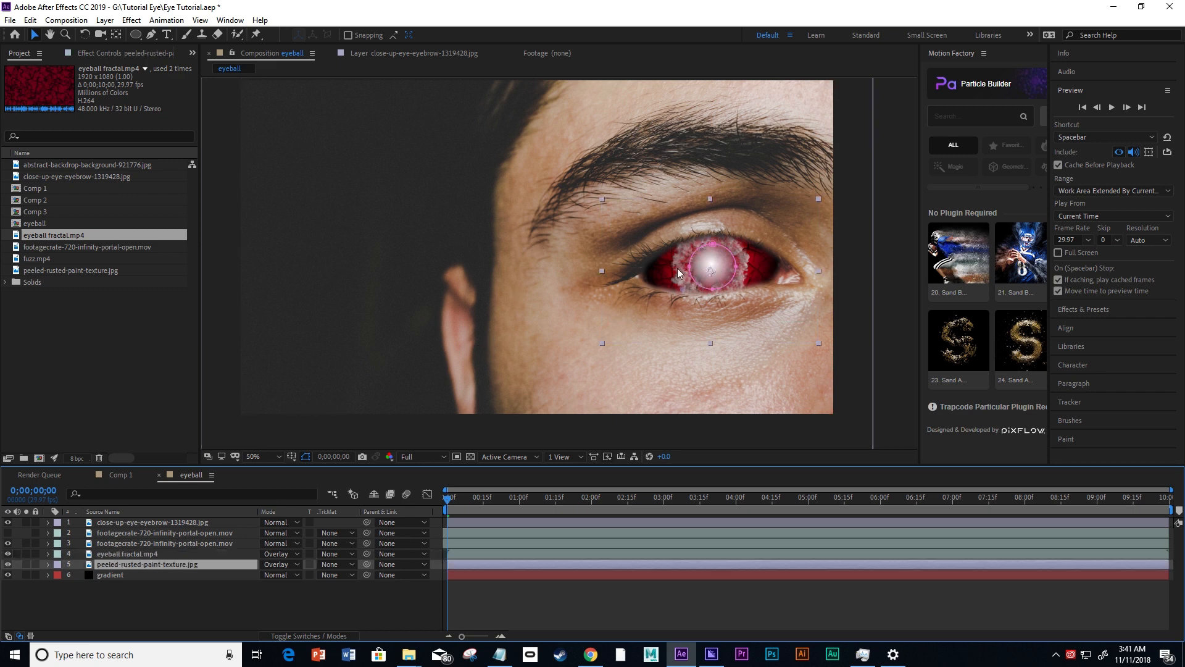
{"action": "left_click", "coordinate": [252, 612]}
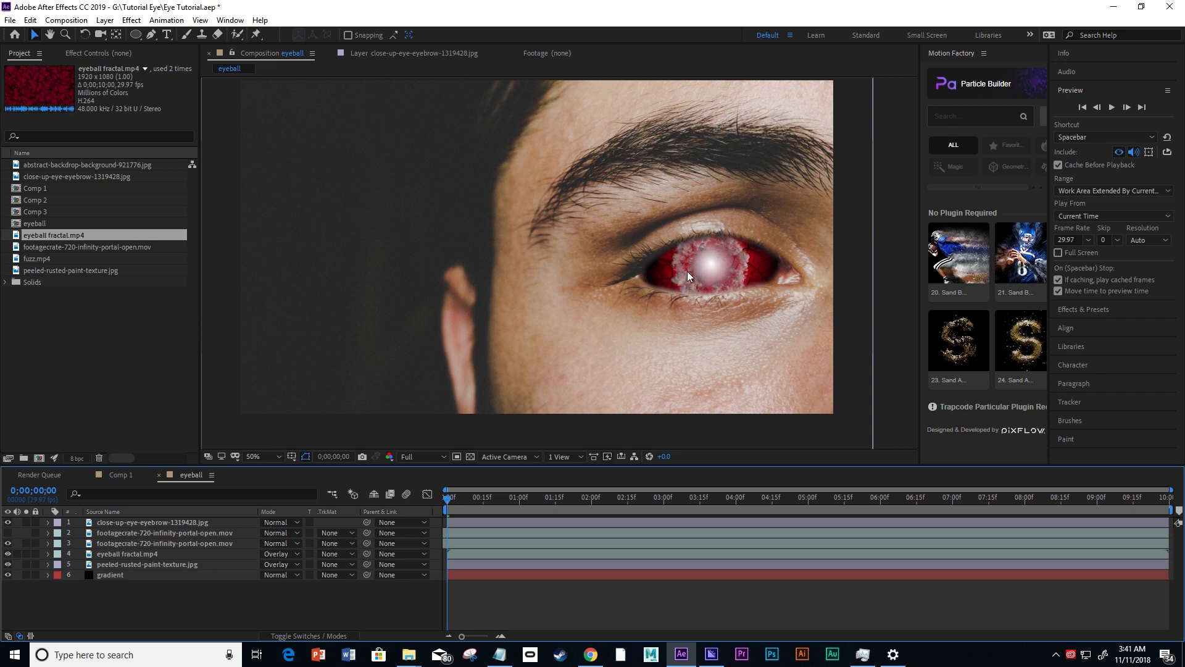
Move the gradient layer's End of Ramp point farther below the eye to brighten the red around the iris.
{"action": "left_click", "coordinate": [151, 567]}
{"action": "left_click", "coordinate": [139, 577]}
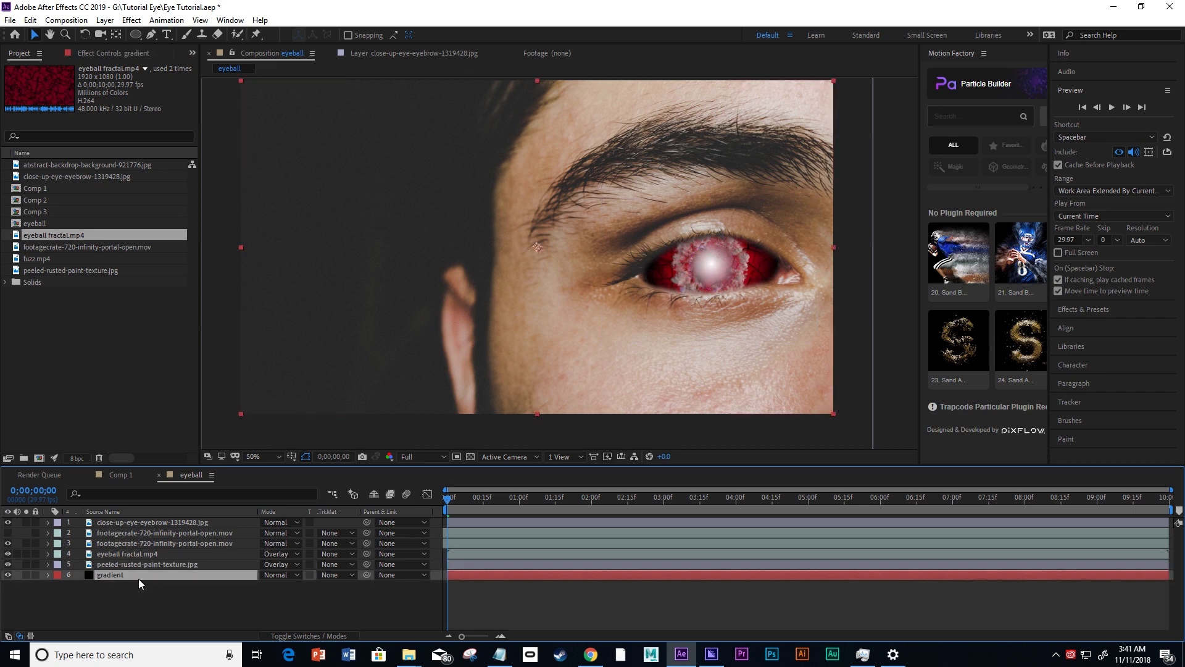
{"action": "left_click", "coordinate": [86, 54]}
{"action": "left_click", "coordinate": [116, 110]}
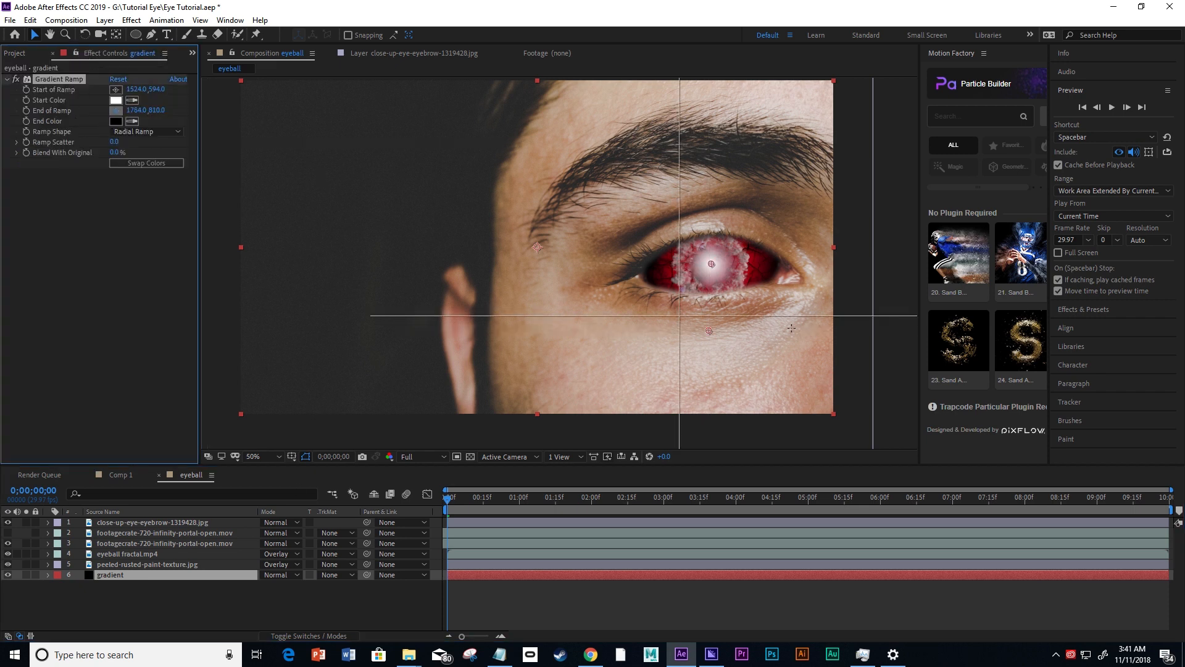
{"action": "left_click", "coordinate": [711, 342]}
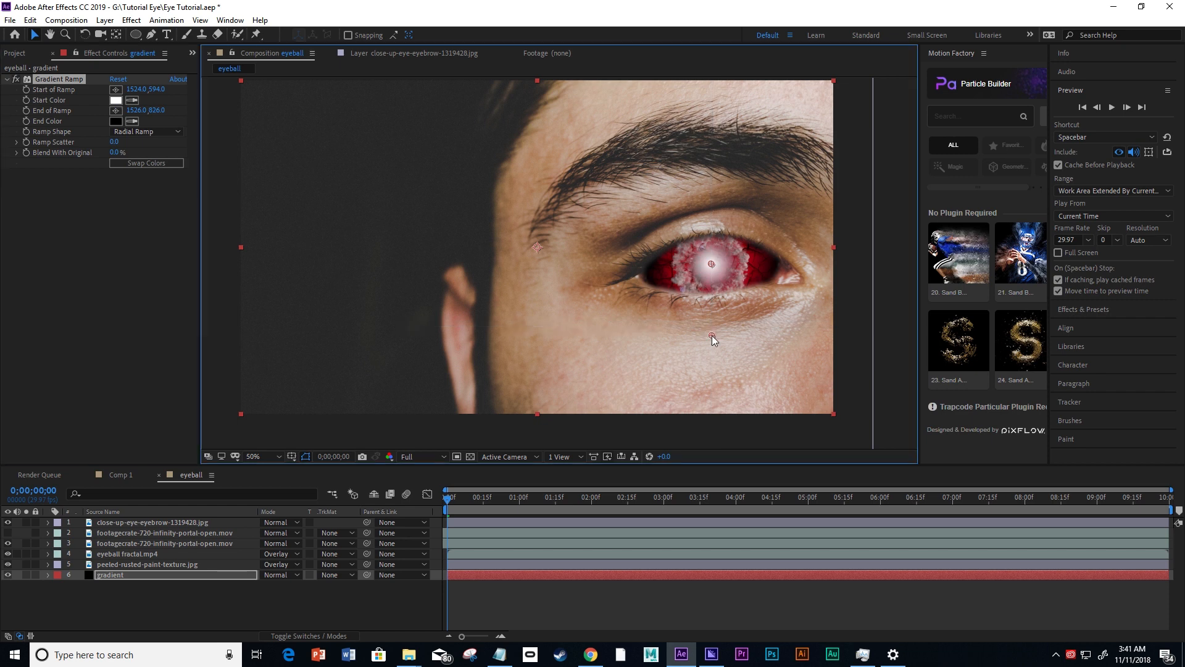
{"action": "mouse_move", "coordinate": [711, 342]}
{"action": "left_mouse_down"}
{"action": "mouse_move", "coordinate": [709, 354]}
{"action": "mouse_move", "coordinate": [708, 312]}
{"action": "mouse_move", "coordinate": [705, 344]}
{"action": "left_mouse_up"}
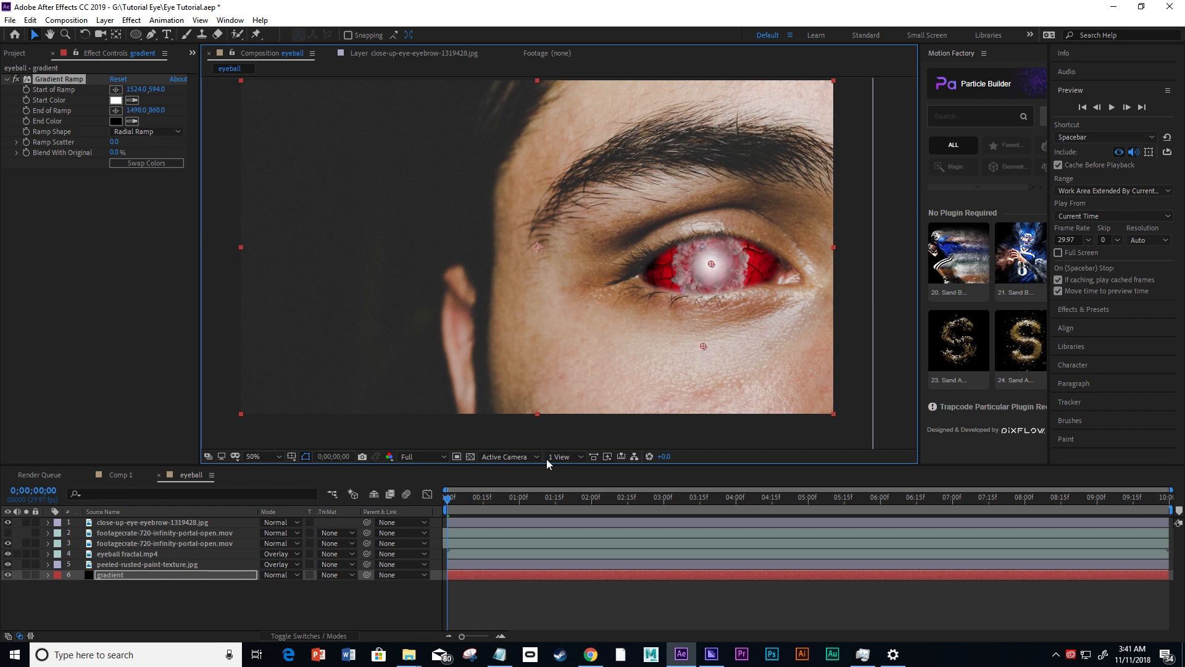
Scale up the circular mask on the rusted paint texture slightly around the glowing center.
{"action": "left_click", "coordinate": [131, 563]}
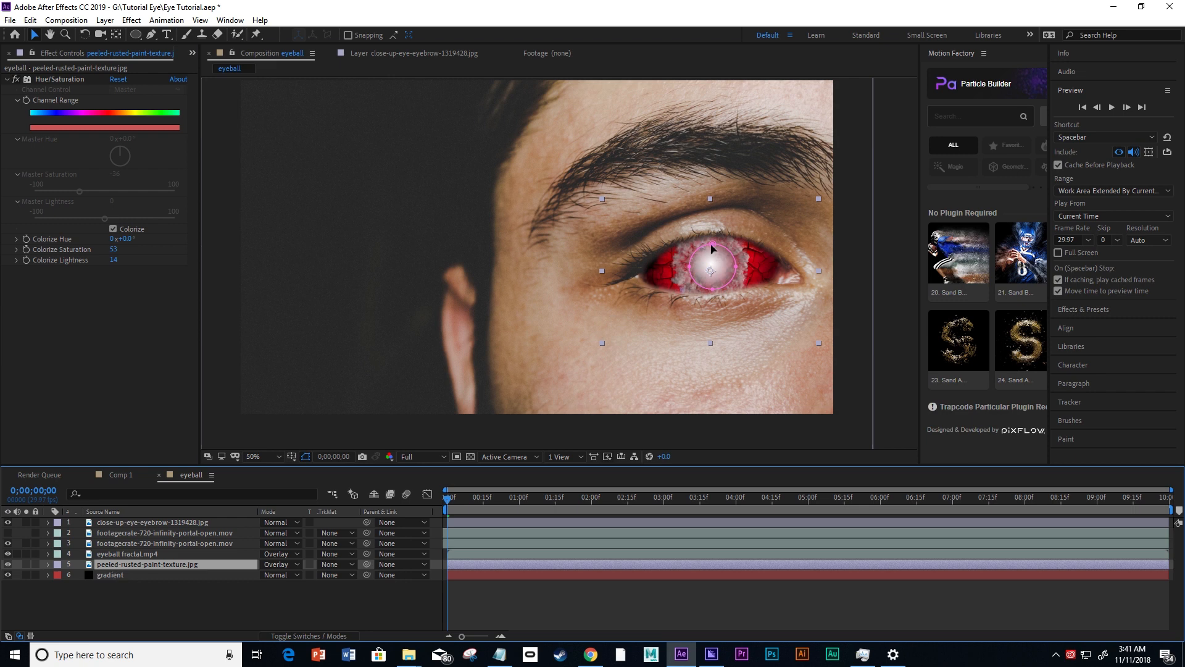
{"action": "double_click", "coordinate": [712, 249]}
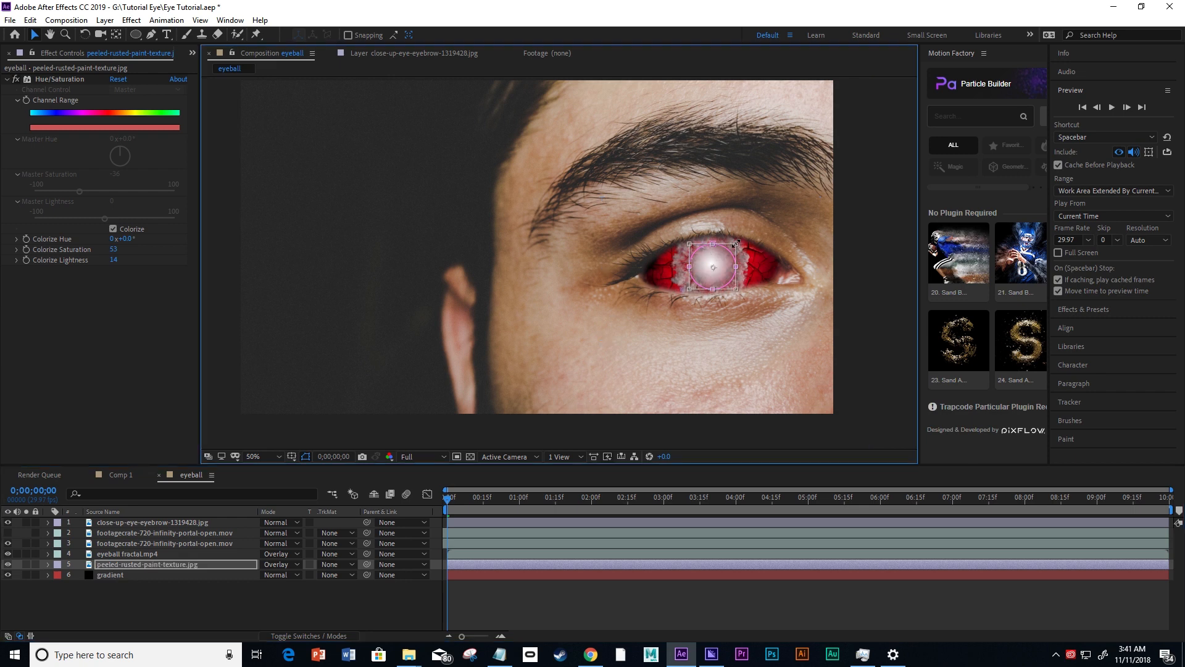
{"action": "left_click_drag", "start_coordinate": [736, 244], "coordinate": [726, 274]}
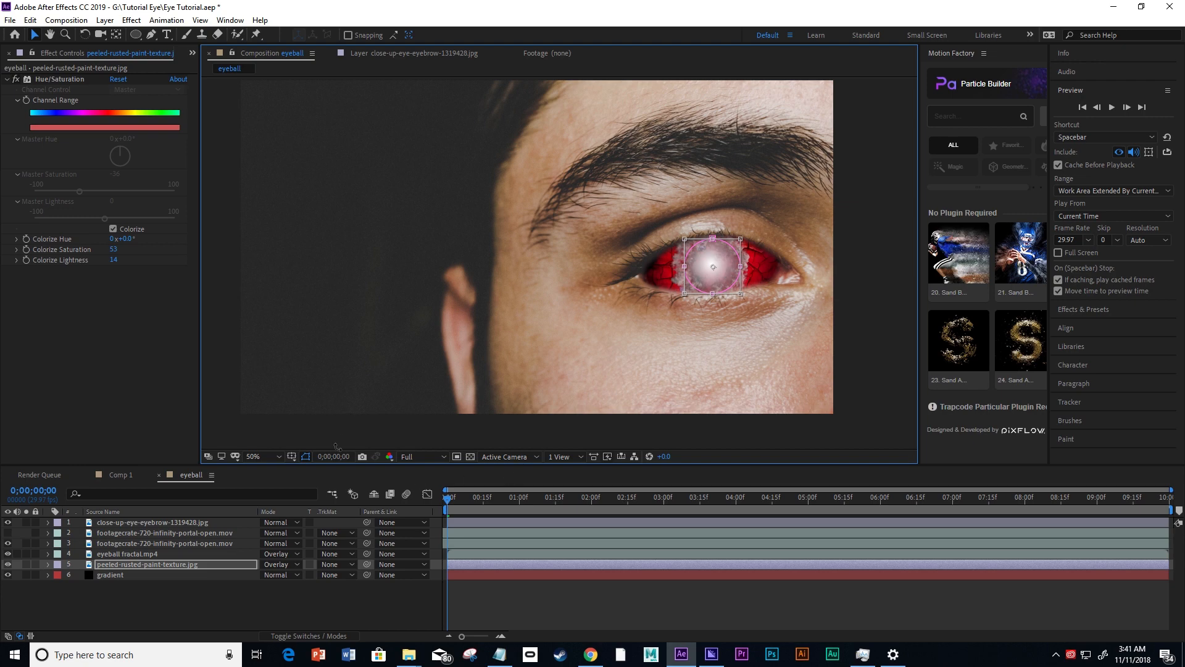
{"action": "left_click", "coordinate": [203, 618]}
Set the rusted paint texture's Mask 1 feather to 77 pixels and its expansion to 40 pixels.
{"action": "scroll", "coordinate": [825, 311], "scroll_direction": "up", "scroll_amount": 1}
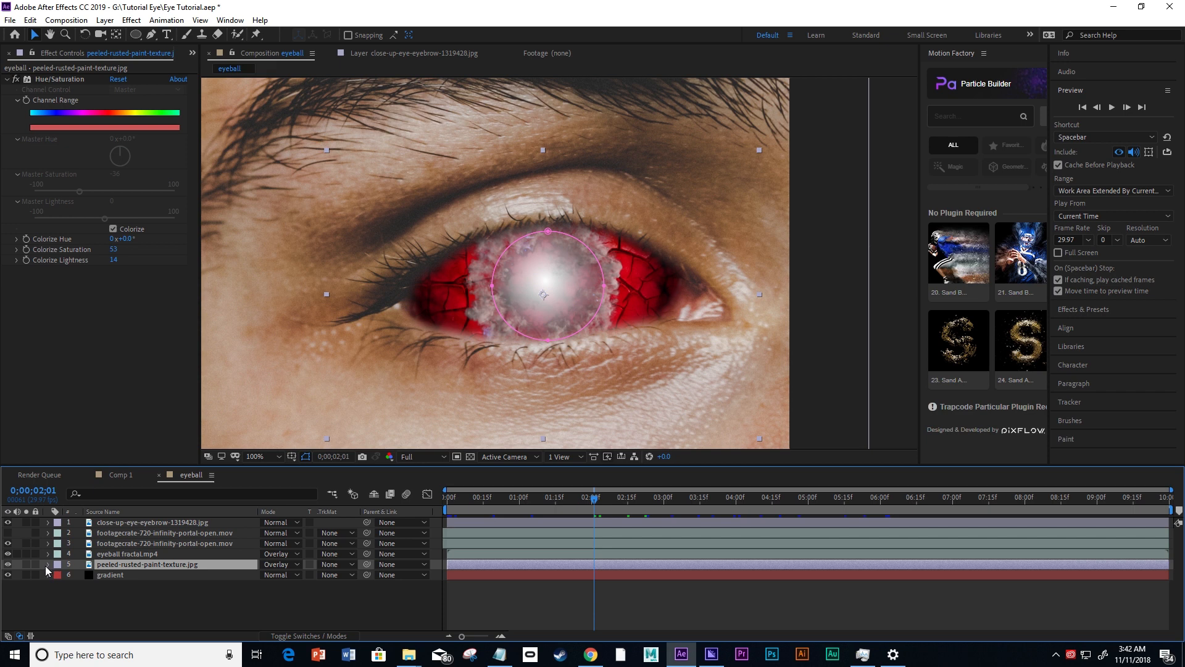
{"action": "left_click", "coordinate": [47, 564]}
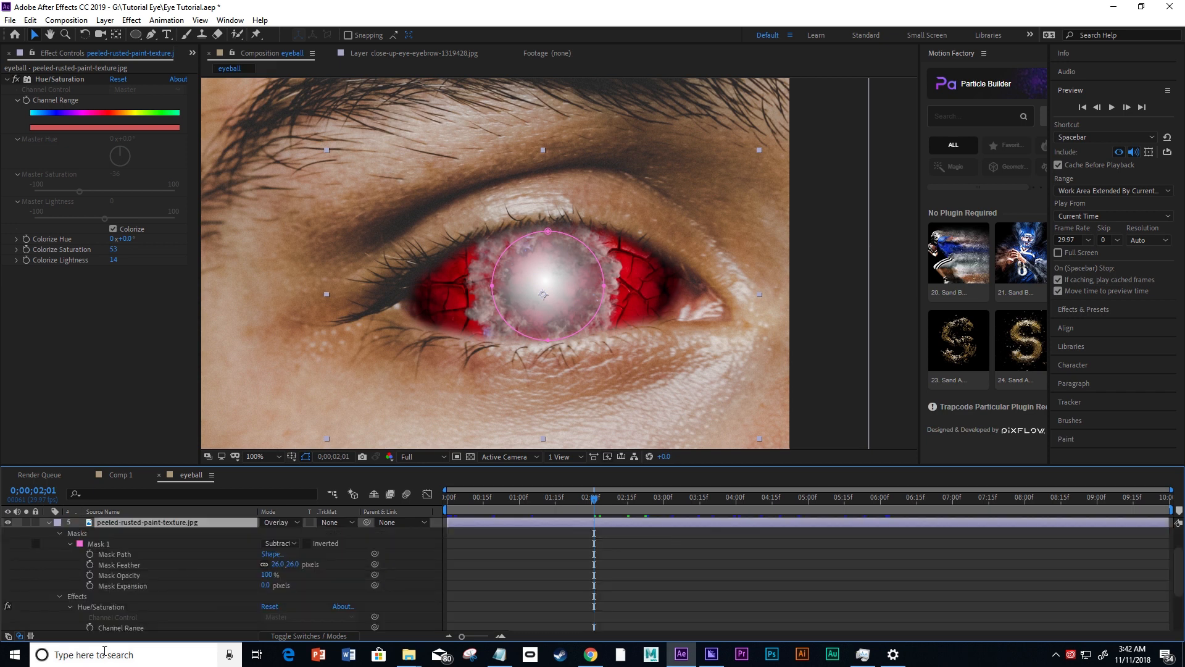
{"action": "mouse_move", "coordinate": [262, 586]}
{"action": "left_mouse_down"}
{"action": "mouse_move", "coordinate": [296, 579]}
{"action": "mouse_move", "coordinate": [274, 585]}
{"action": "mouse_move", "coordinate": [286, 562]}
{"action": "mouse_move", "coordinate": [318, 553]}
{"action": "mouse_move", "coordinate": [250, 589]}
{"action": "mouse_move", "coordinate": [260, 585]}
{"action": "left_mouse_up"}
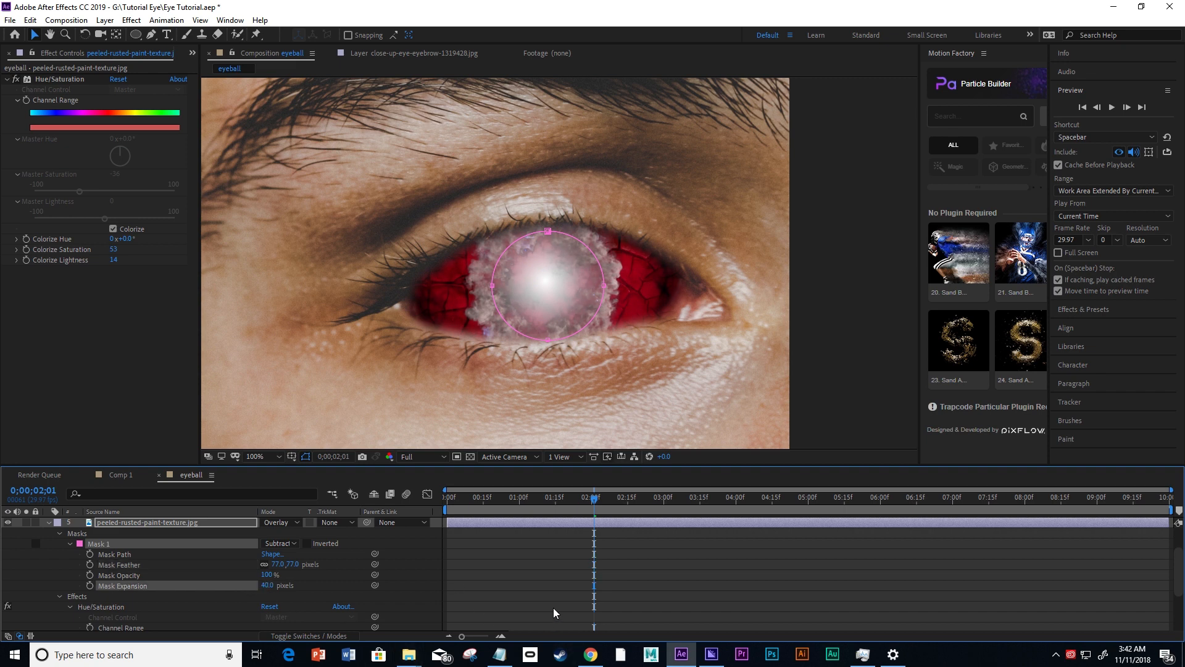
Deselect the layers and play a preview of the eyeball composition from the first frame.
{"action": "scroll", "coordinate": [553, 607], "scroll_direction": "up", "scroll_amount": 2}
{"action": "left_click", "coordinate": [872, 348]}
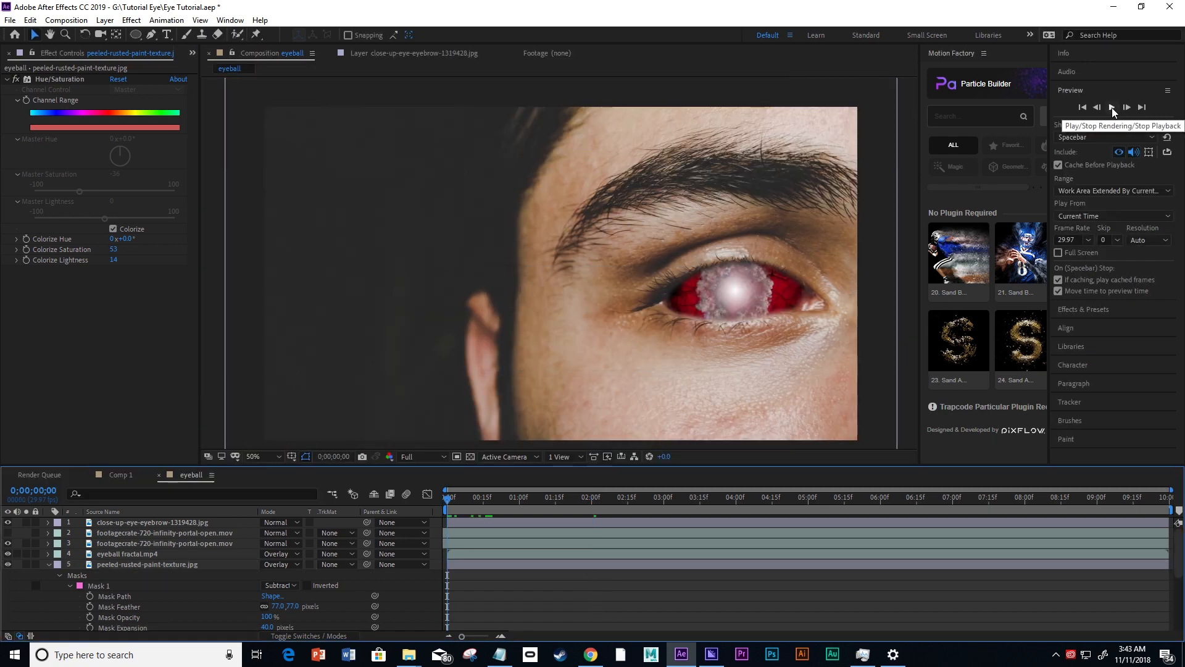
{"action": "left_click", "coordinate": [1112, 107]}
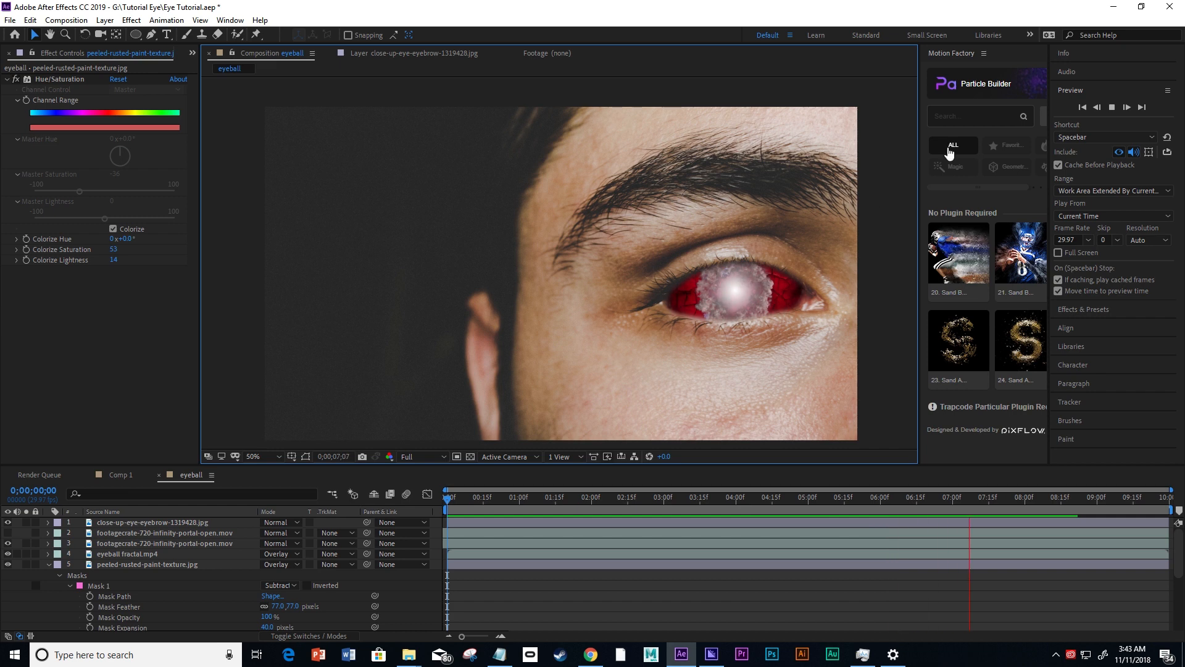
Stop the preview, create a new black solid and place it between the portal footage and eyeball fractal.mp4 layers.
{"action": "key", "text": "space"}
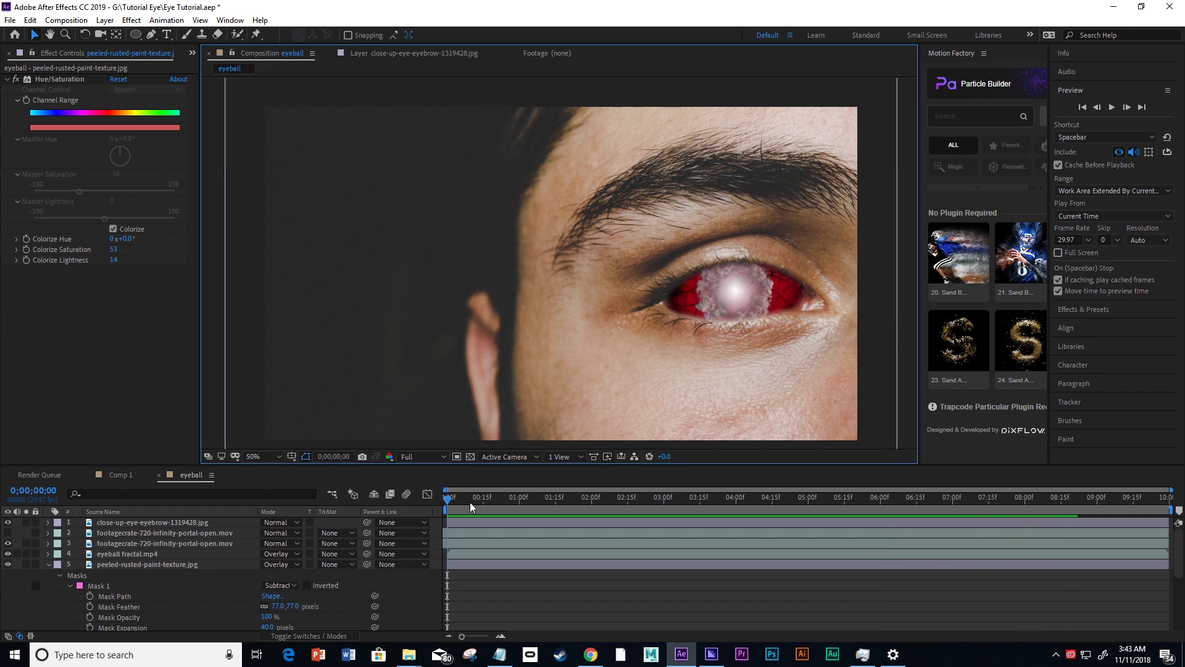
{"action": "right_click", "coordinate": [320, 606]}
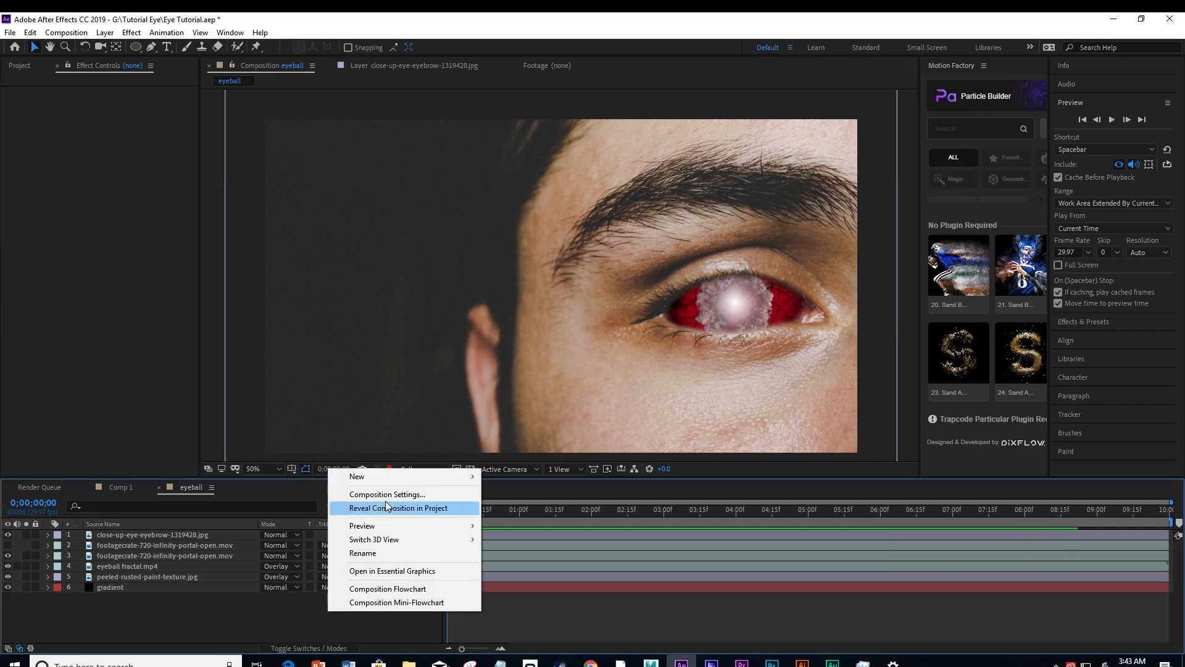
{"action": "mouse_move", "coordinate": [384, 480]}
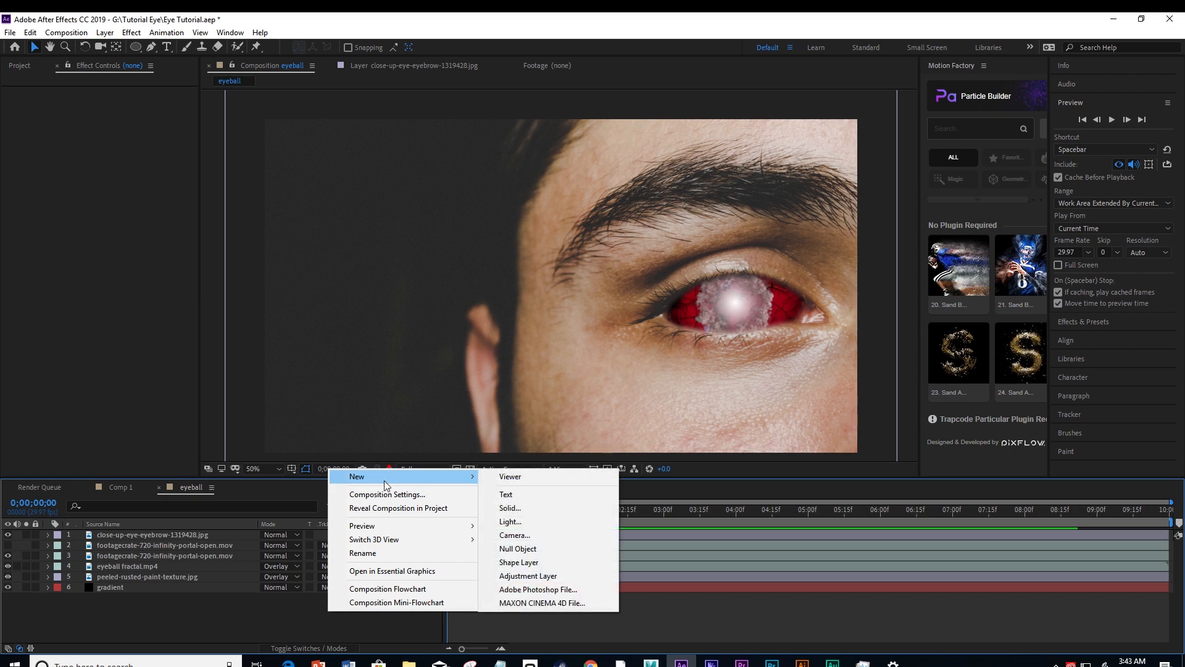
{"action": "left_click", "coordinate": [517, 508]}
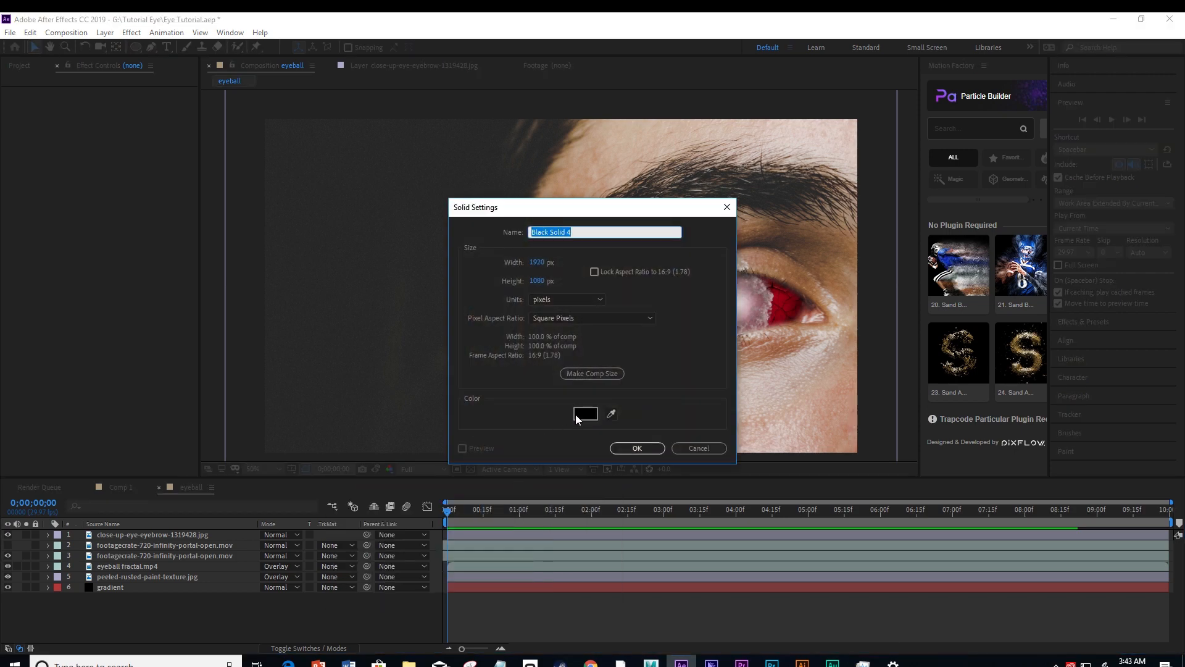
{"action": "left_click", "coordinate": [648, 448]}
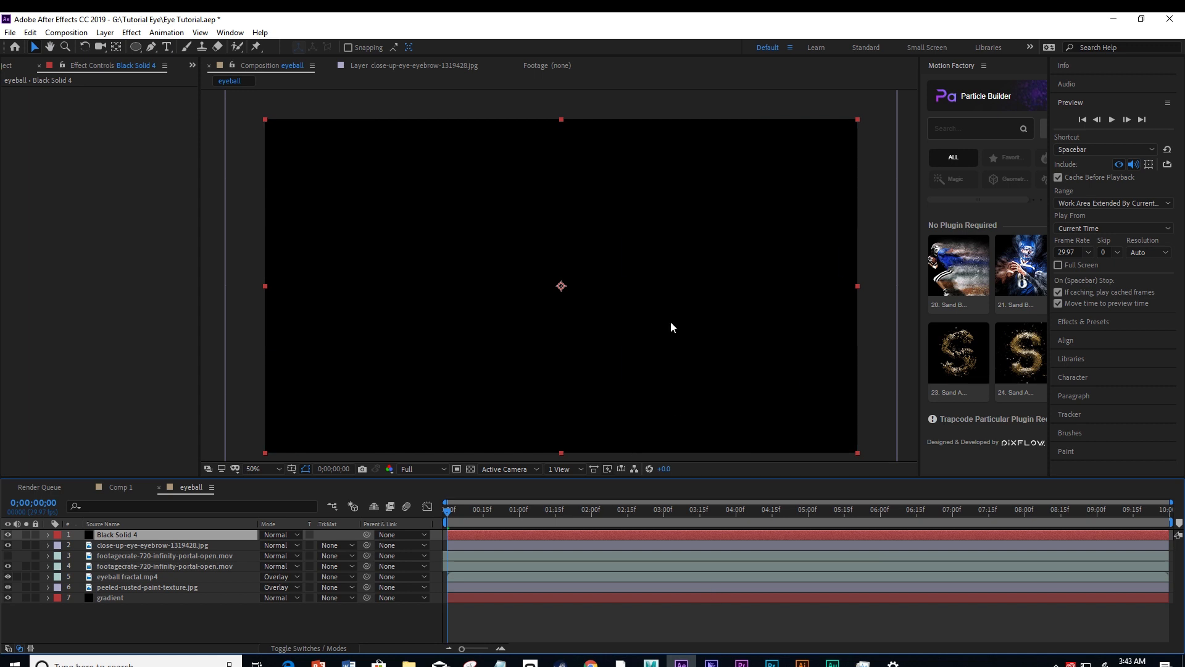
{"action": "left_click_drag", "start_coordinate": [116, 534], "coordinate": [115, 576]}
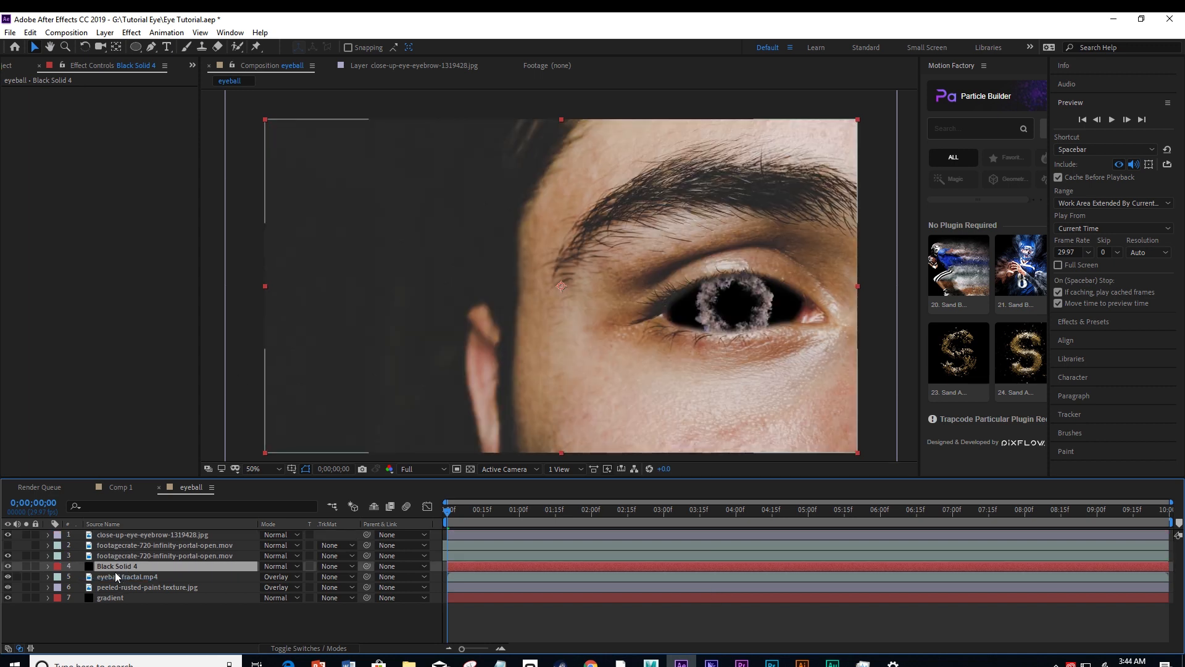
Draw an elliptical mask around the glowing iris on the black solid with the Ellipse tool.
{"action": "left_click", "coordinate": [137, 47]}
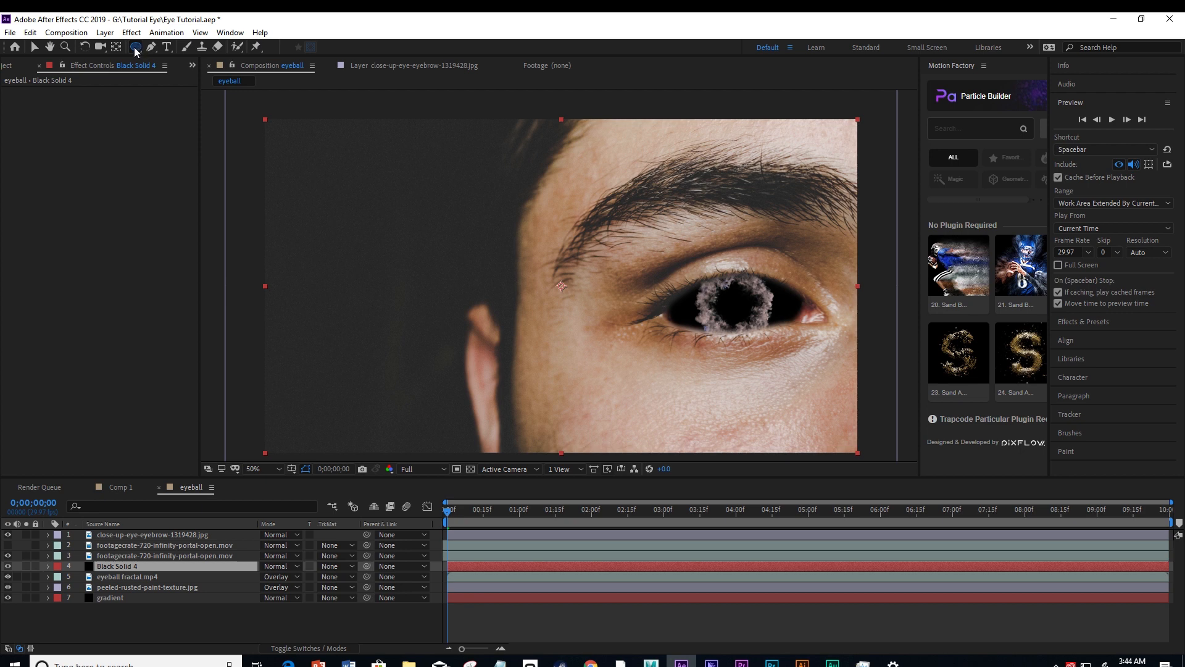
{"action": "left_click", "coordinate": [134, 47]}
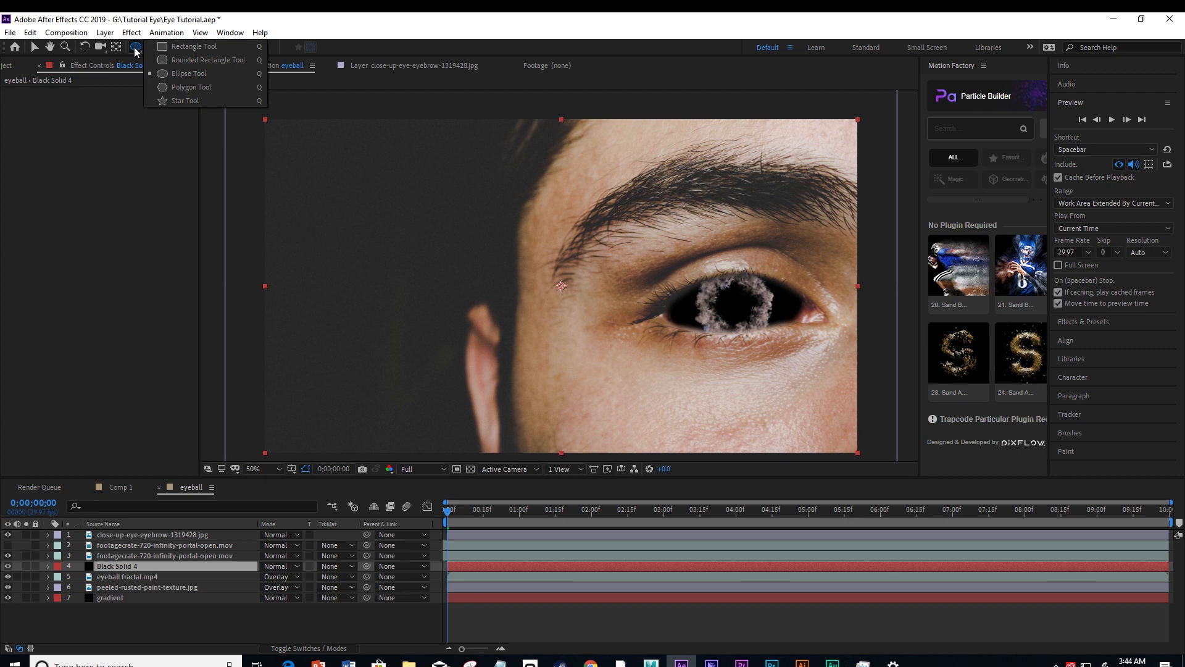
{"action": "left_click", "coordinate": [187, 73]}
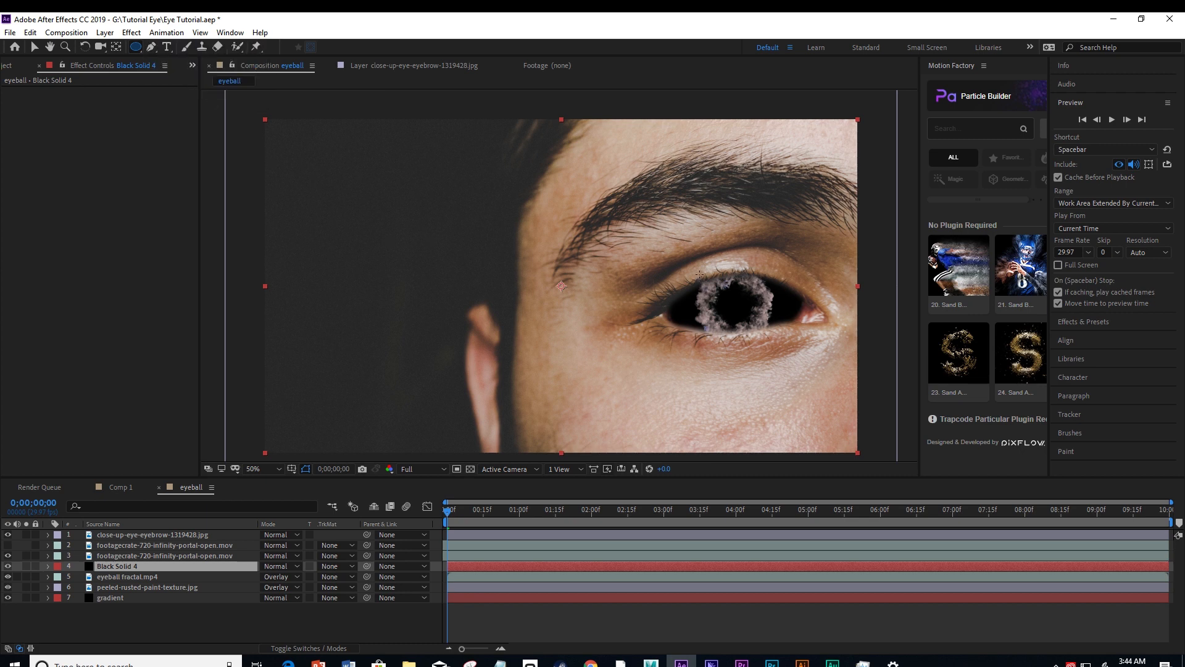
{"action": "left_click_drag", "start_coordinate": [699, 274], "coordinate": [771, 334]}
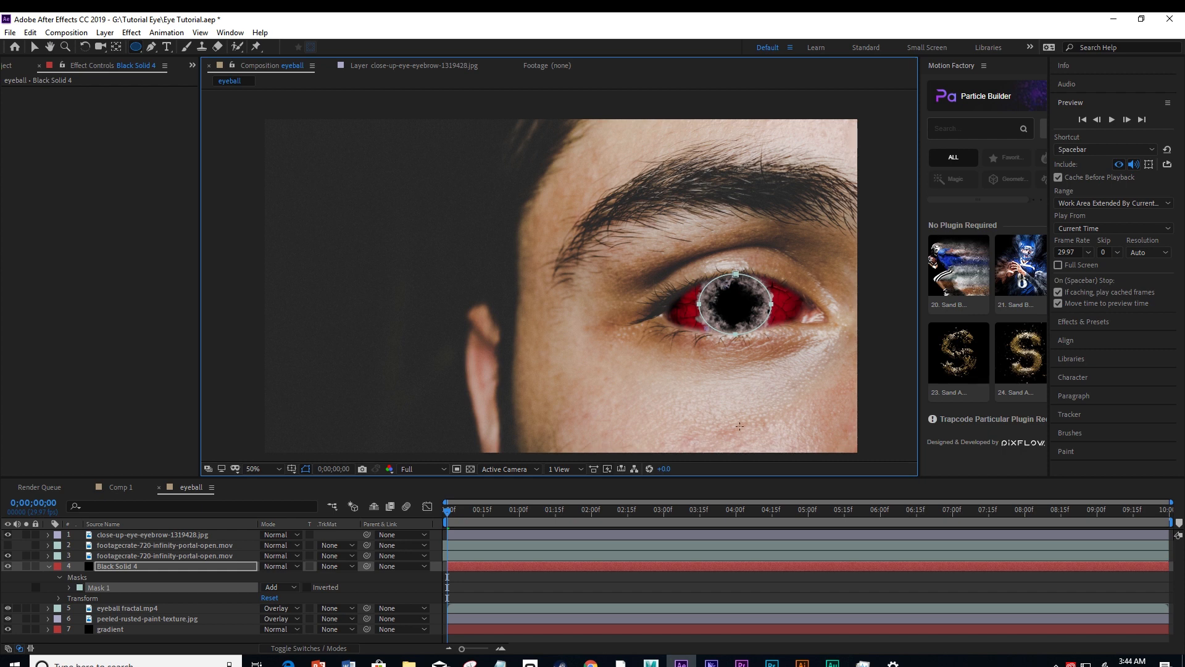
Set the mode of the black solid's Mask 1 to Subtract.
{"action": "left_click", "coordinate": [110, 564]}
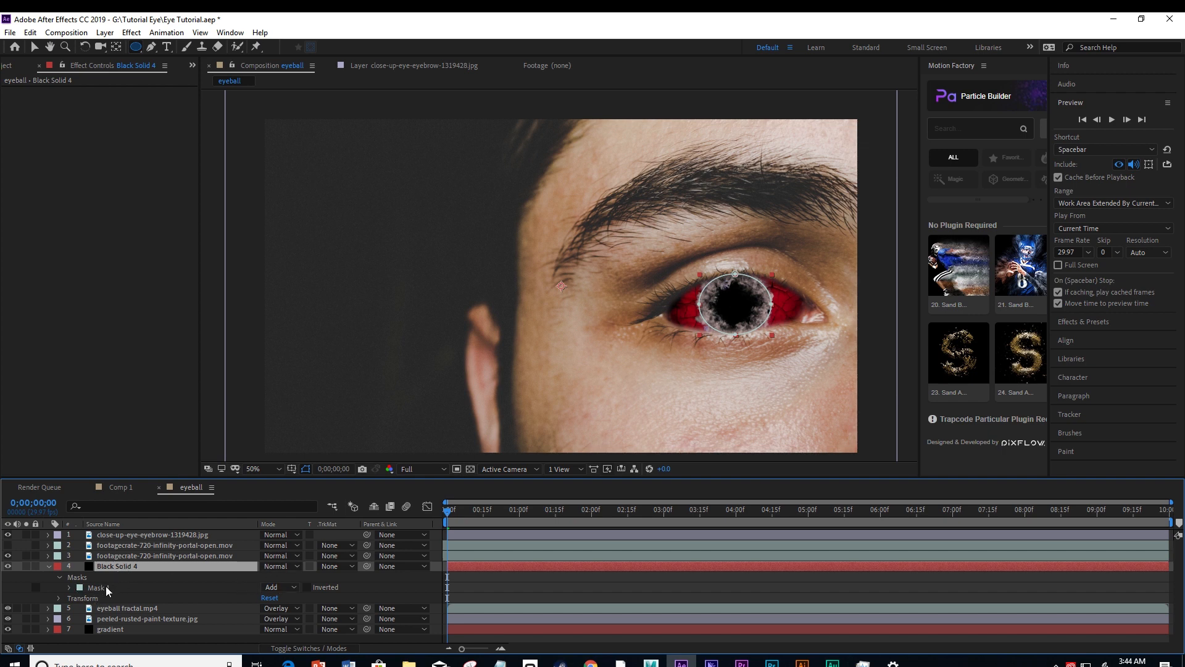
{"action": "left_click", "coordinate": [247, 587]}
{"action": "left_click", "coordinate": [293, 589]}
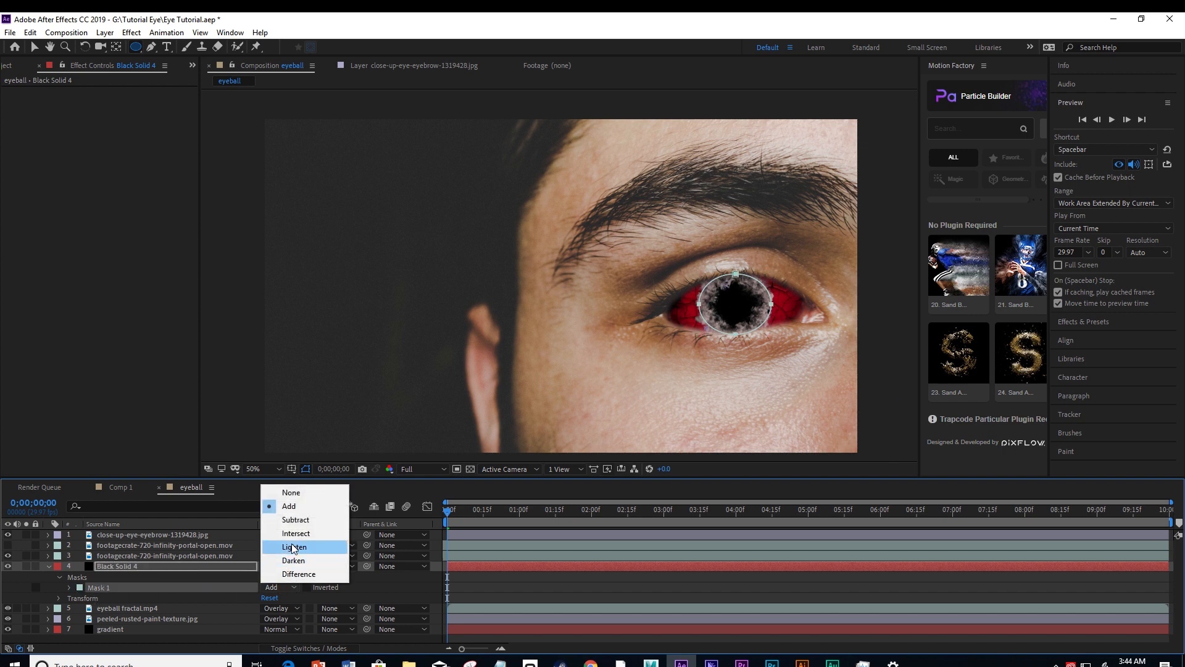
{"action": "left_click", "coordinate": [291, 519]}
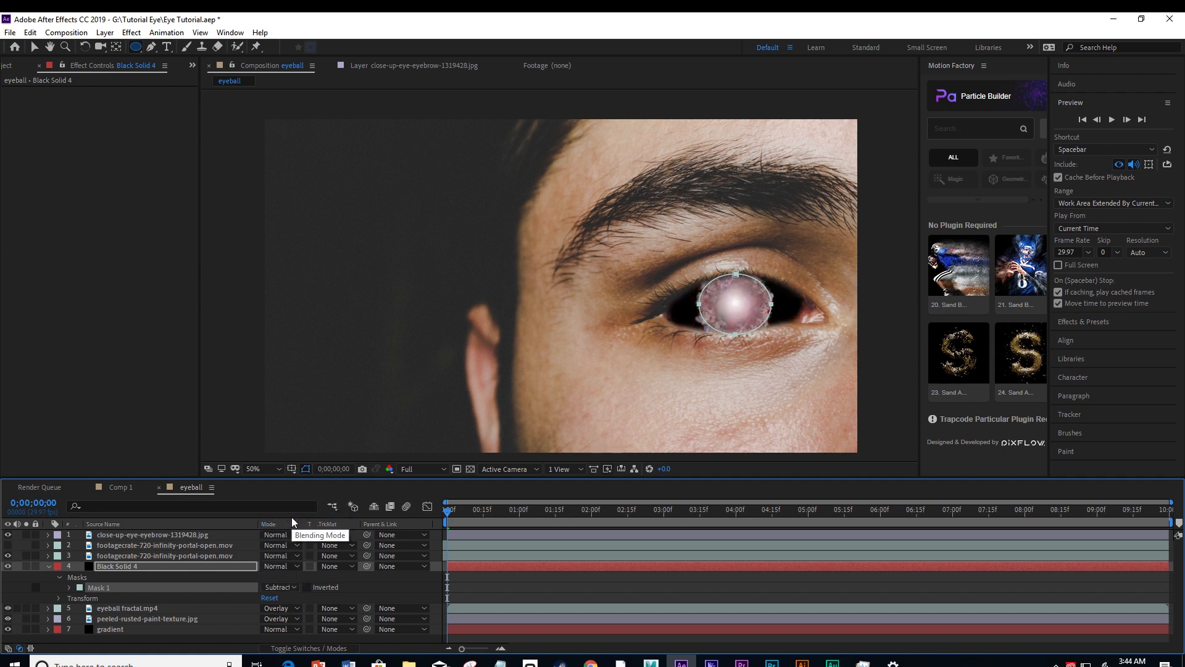
Set the black solid's Mask 1 feather to 109 pixels and its expansion to 65 pixels, then return to the Selection tool.
{"action": "key", "text": "f"}
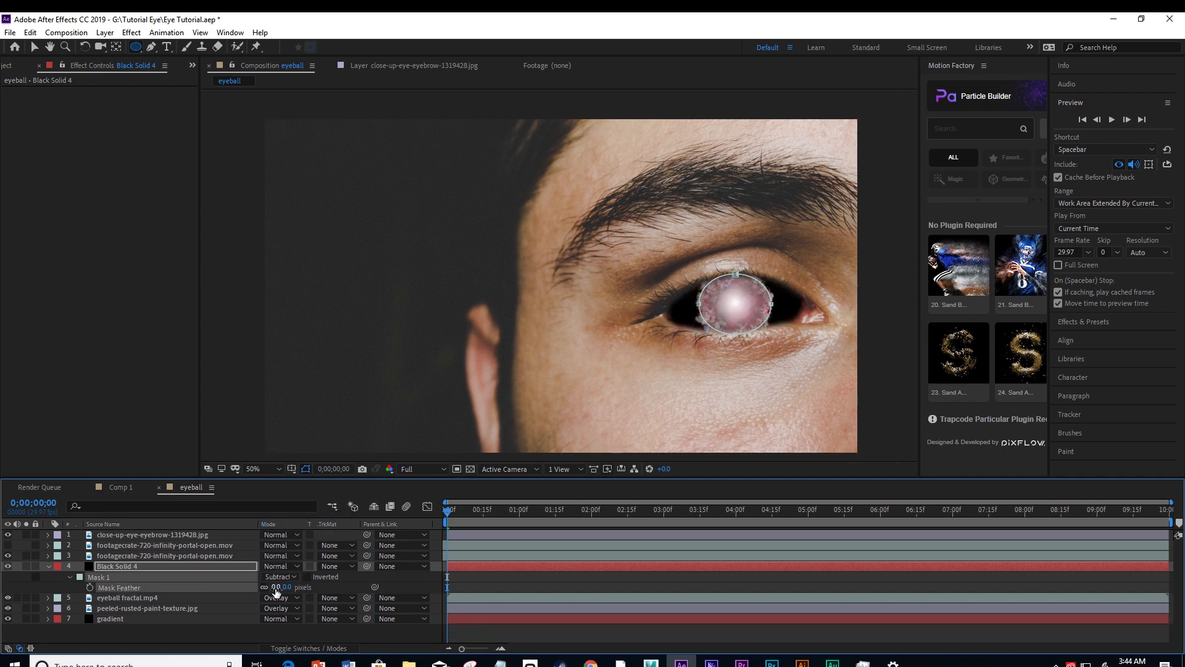
{"action": "left_click_drag", "start_coordinate": [275, 588], "coordinate": [324, 575]}
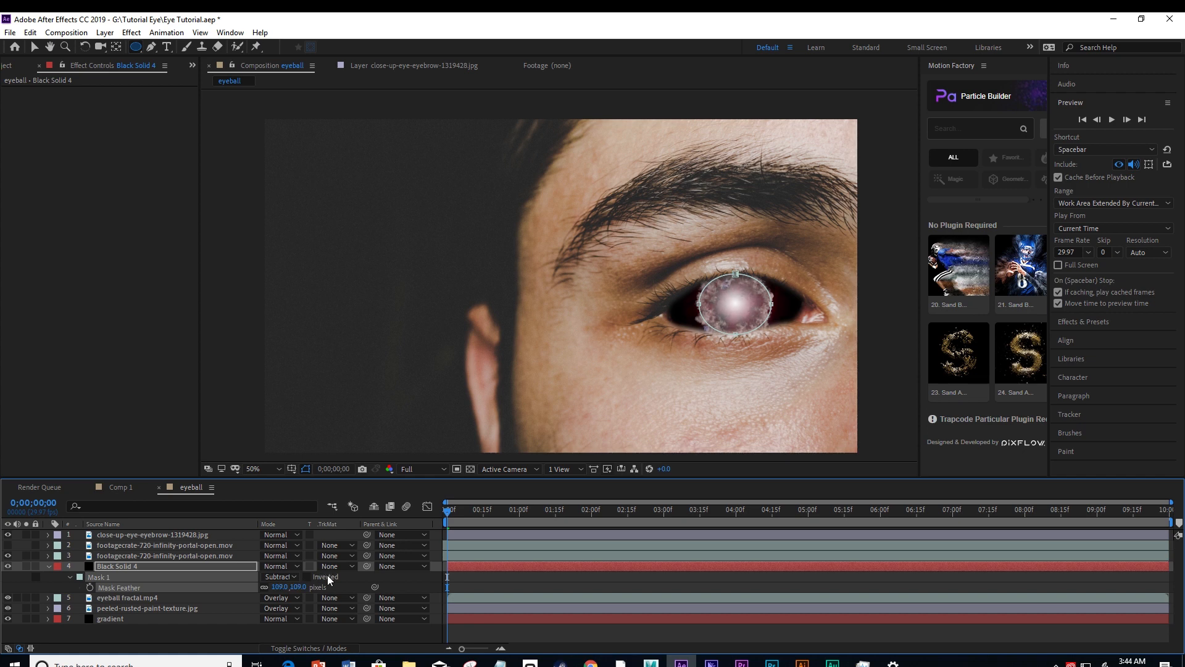
{"action": "left_click", "coordinate": [69, 577]}
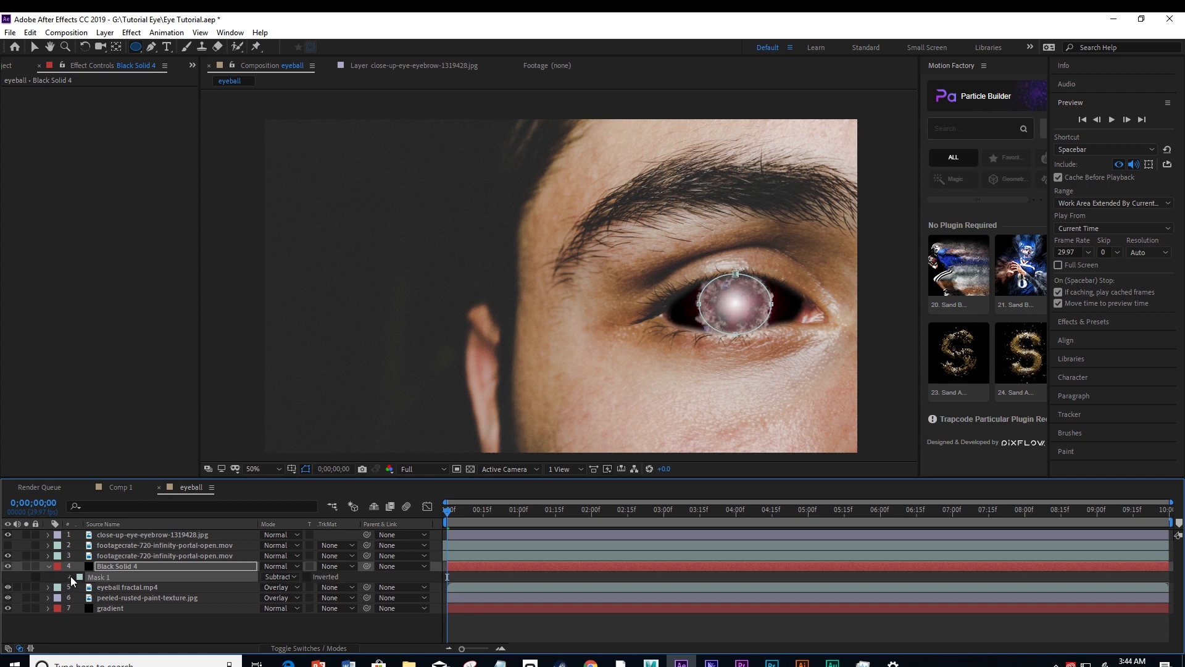
{"action": "left_click", "coordinate": [70, 576]}
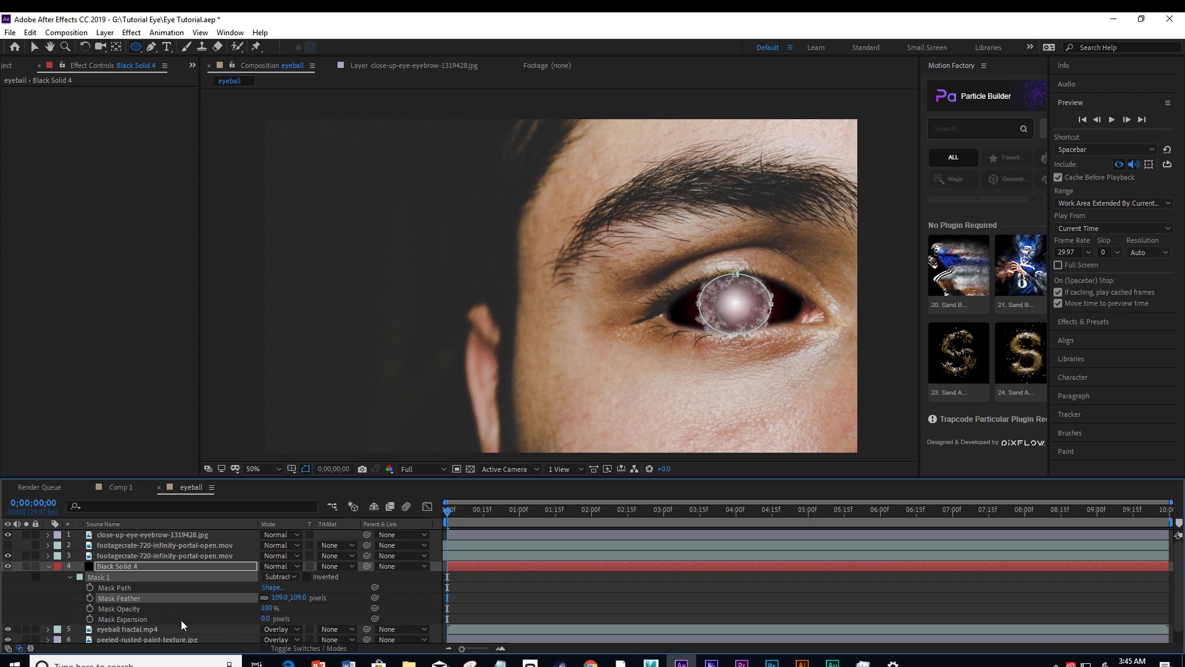
{"action": "left_click_drag", "start_coordinate": [264, 618], "coordinate": [299, 613]}
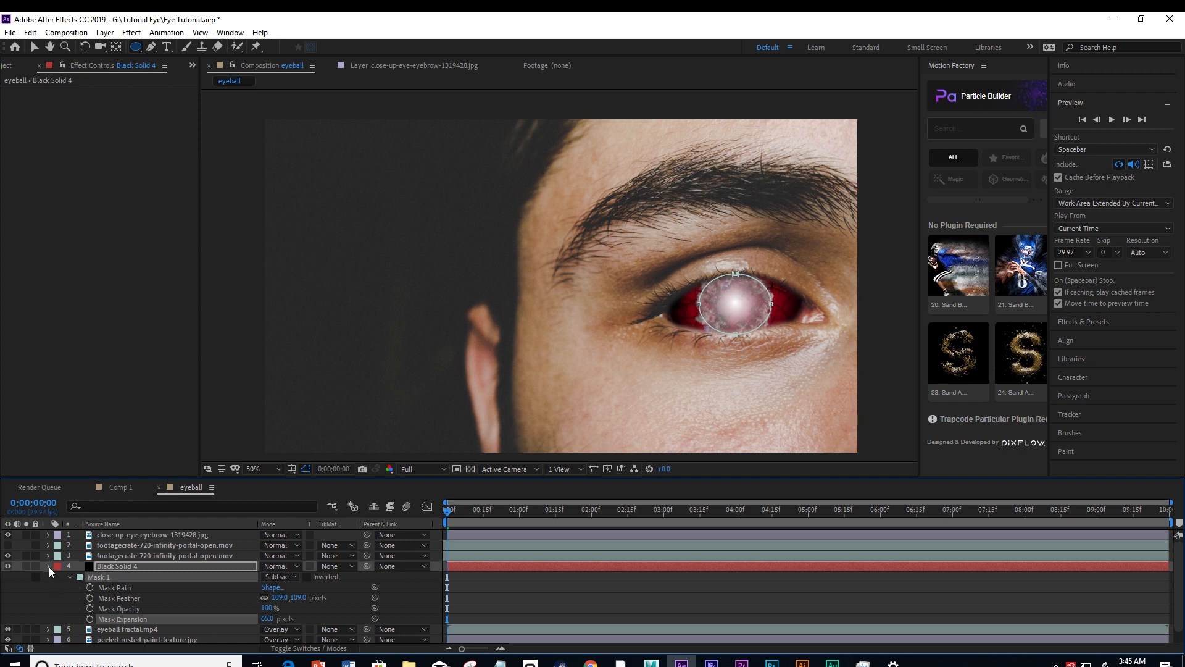
{"action": "left_click", "coordinate": [50, 566]}
{"action": "left_click", "coordinate": [138, 623]}
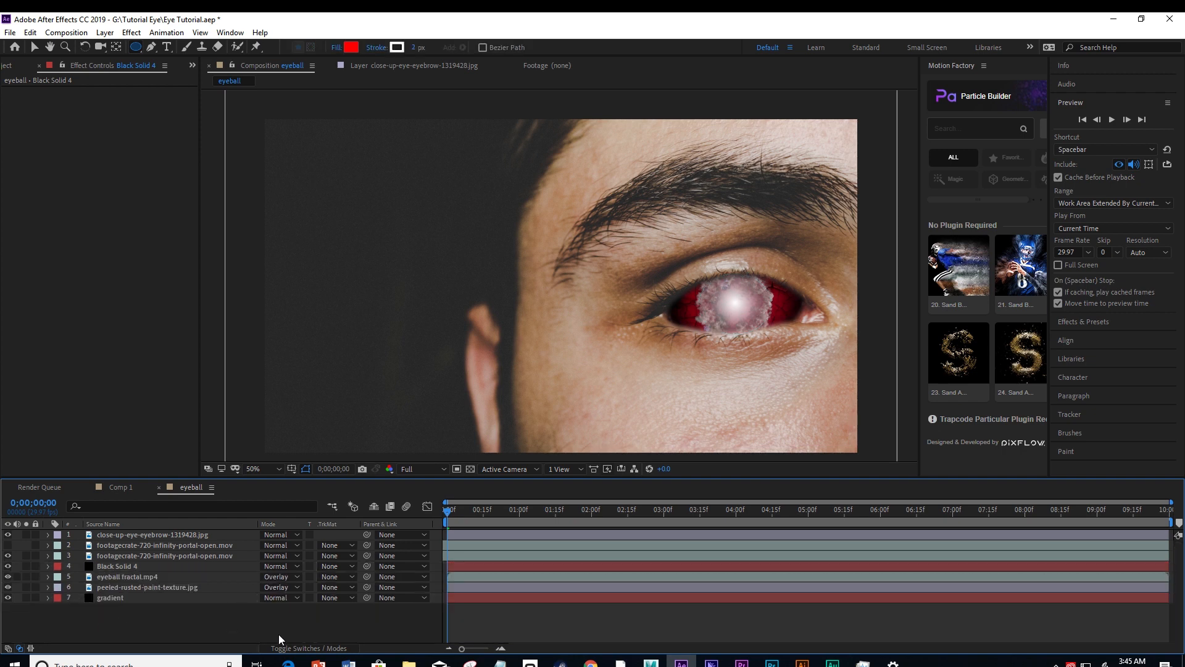
{"action": "left_click", "coordinate": [34, 46]}
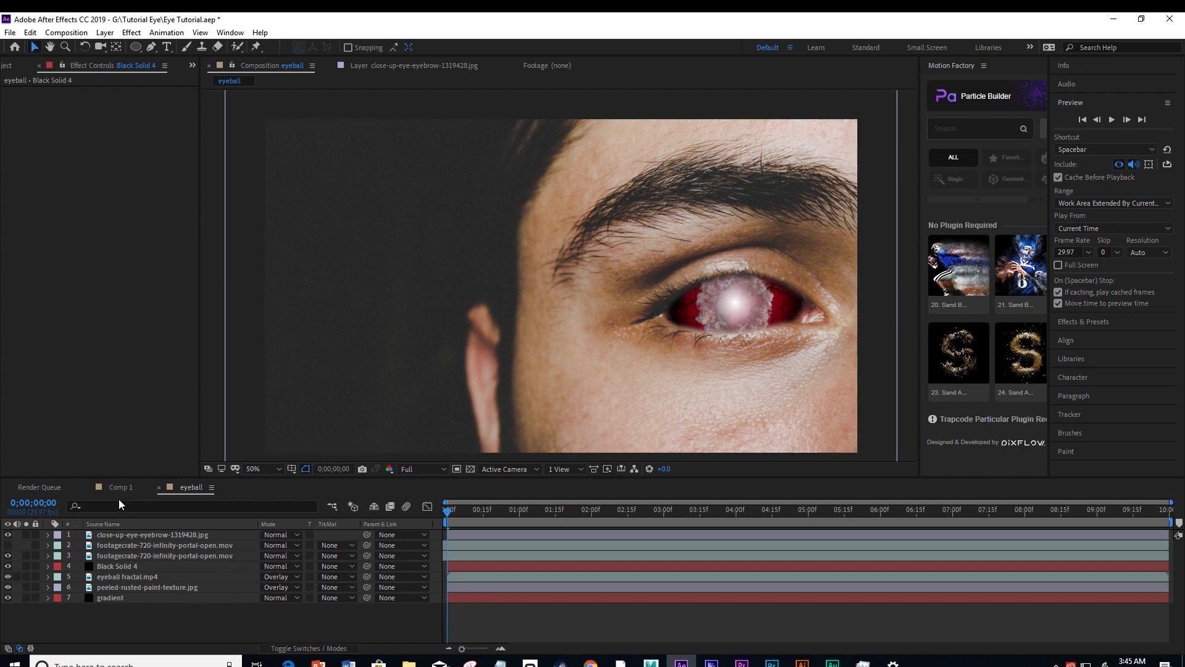
Apply the Hue/Saturation color correction effect to the close-up eye photo layer.
{"action": "left_click", "coordinate": [140, 534]}
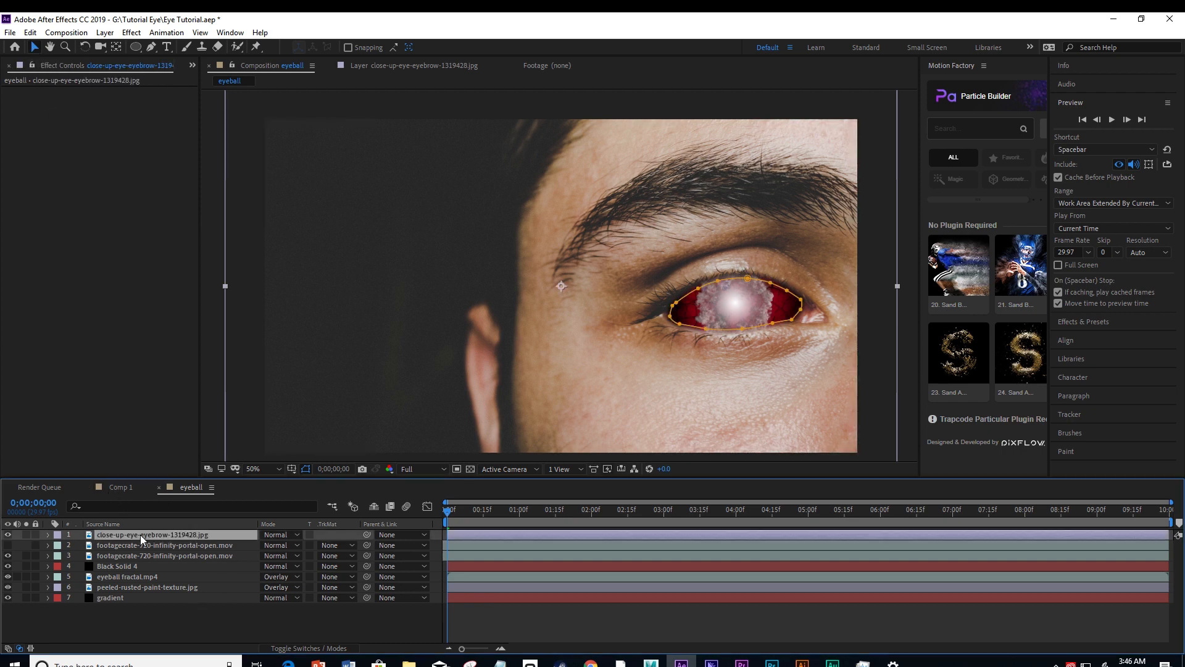
{"action": "right_click", "coordinate": [139, 535]}
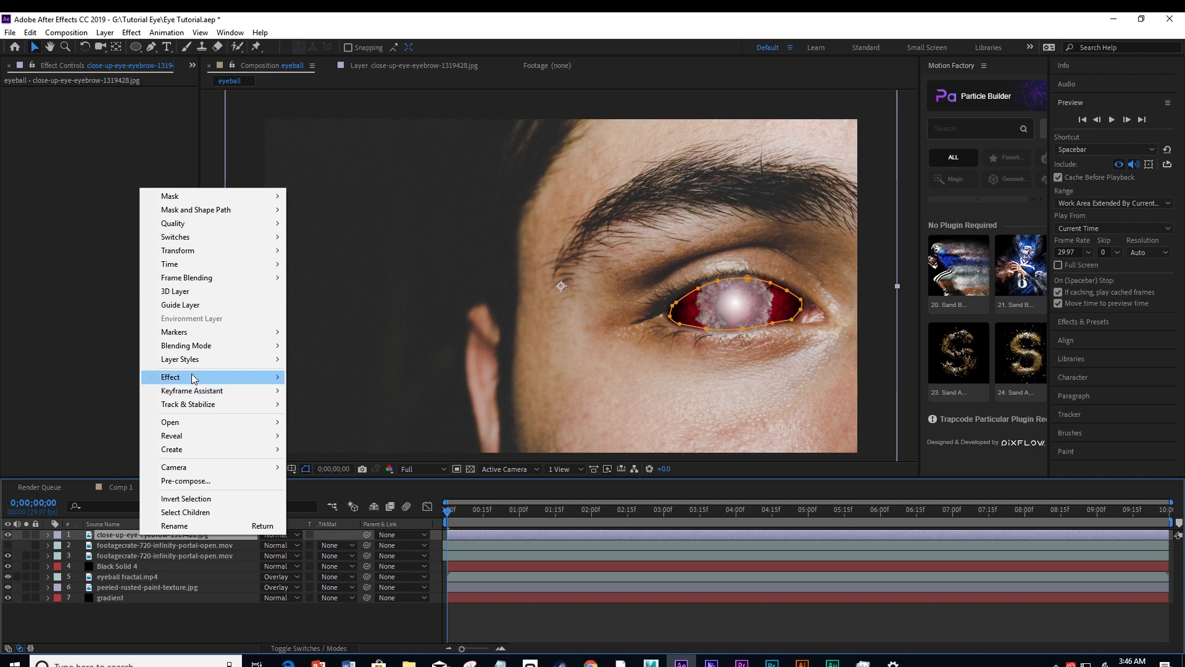
{"action": "mouse_move", "coordinate": [191, 376]}
{"action": "mouse_move", "coordinate": [435, 276]}
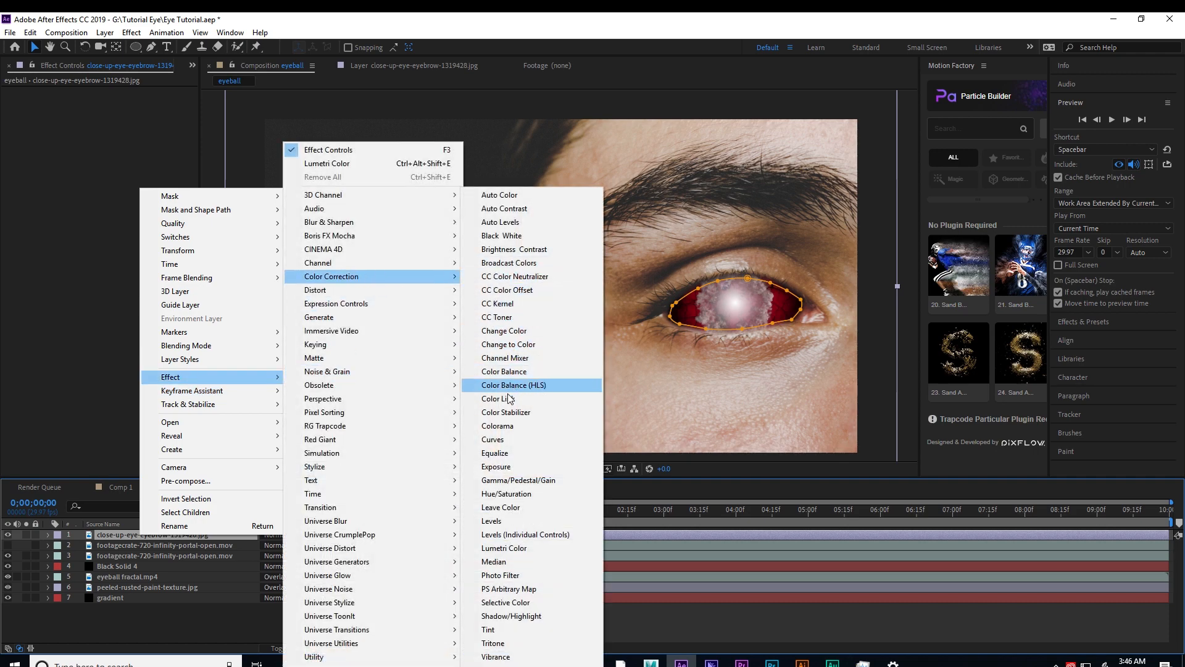
{"action": "left_click", "coordinate": [503, 493]}
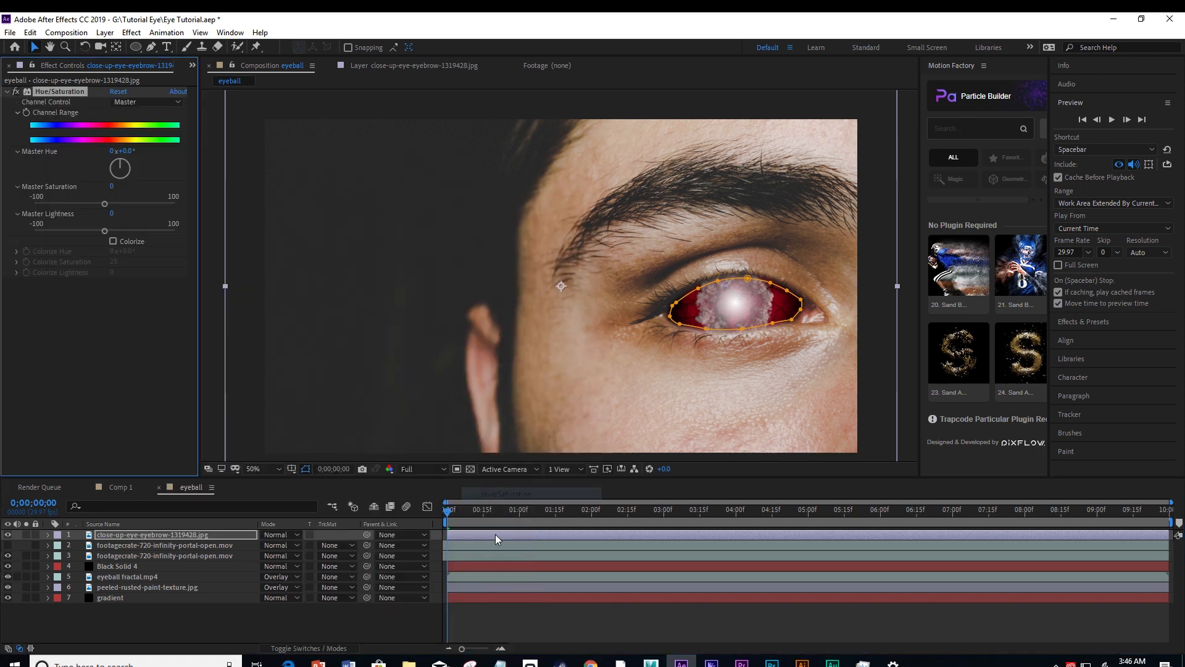
Lower the close-up eye photo's Master Saturation to -48 and check the desaturated skin with the layers deselected.
{"action": "left_click", "coordinate": [120, 537]}
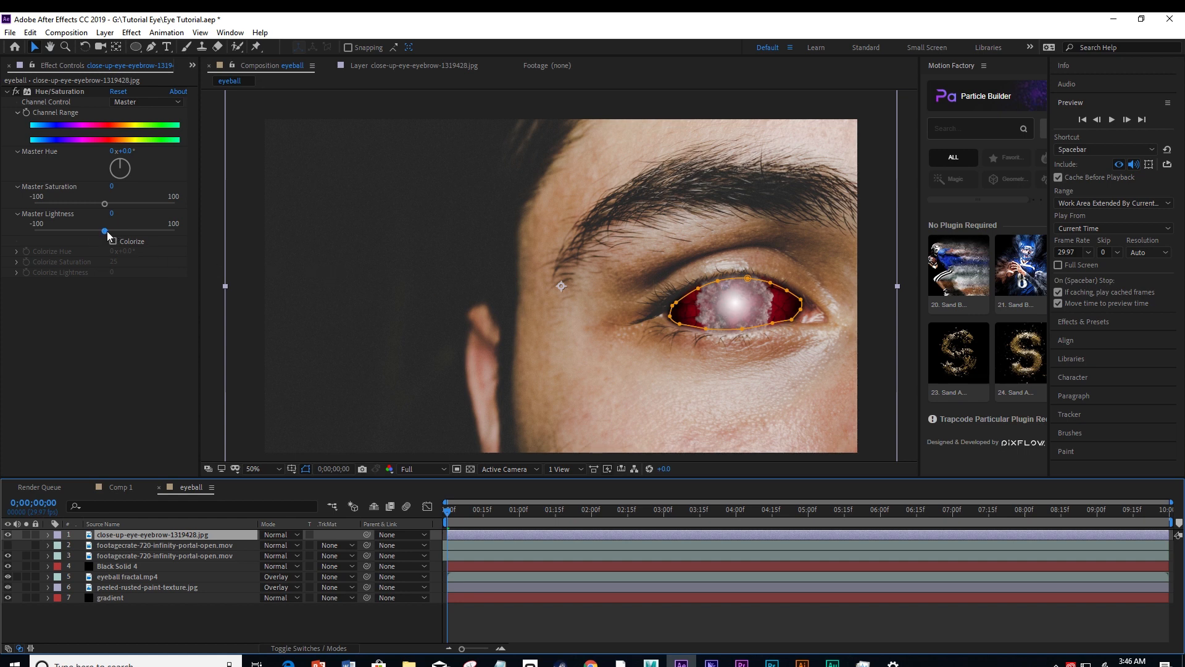
{"action": "left_click_drag", "start_coordinate": [107, 233], "coordinate": [105, 230]}
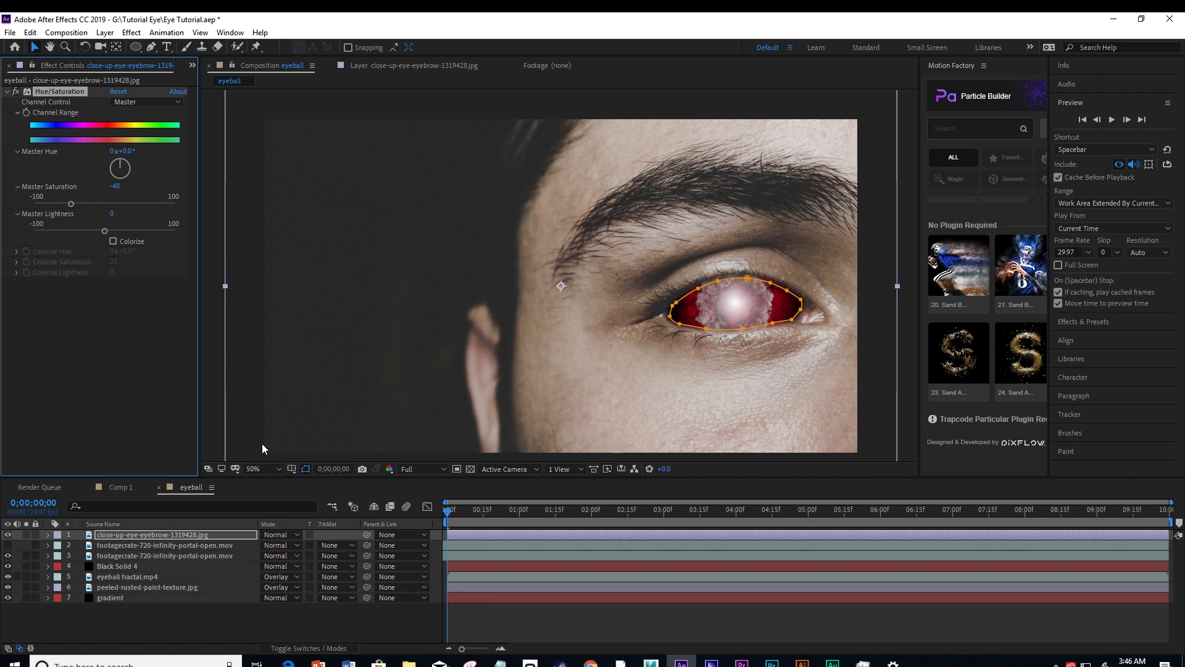
{"action": "left_click", "coordinate": [331, 619]}
{"action": "scroll", "coordinate": [758, 285], "scroll_direction": "down", "scroll_amount": 2}
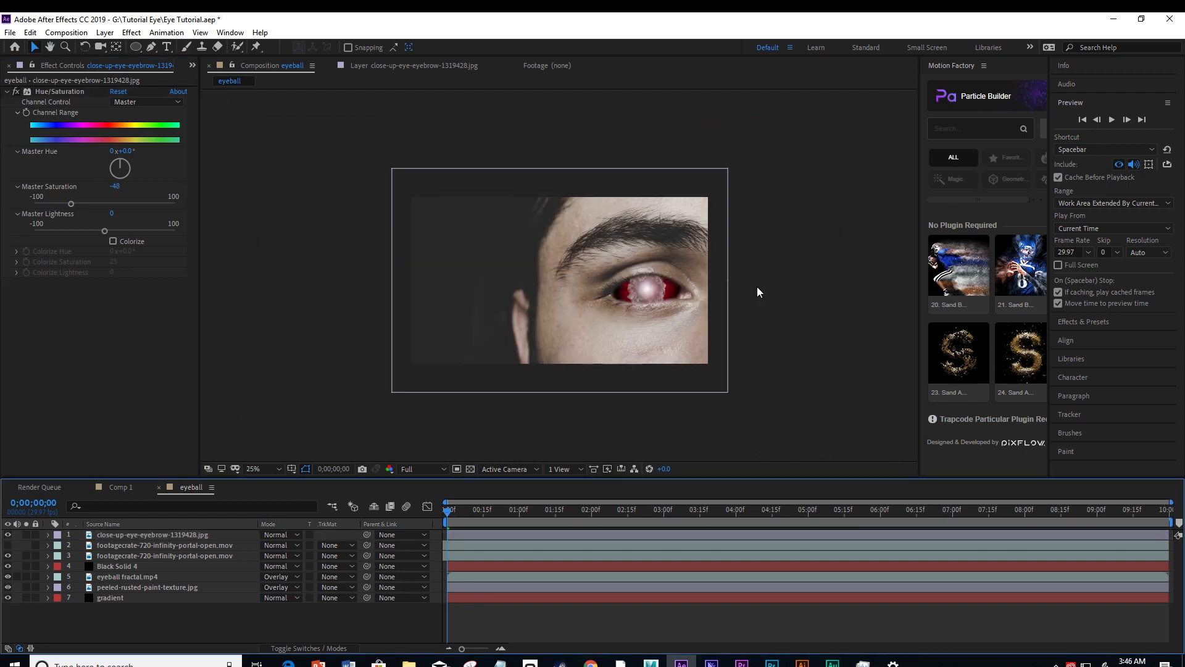
{"action": "scroll", "coordinate": [790, 365], "scroll_direction": "up", "scroll_amount": 2}
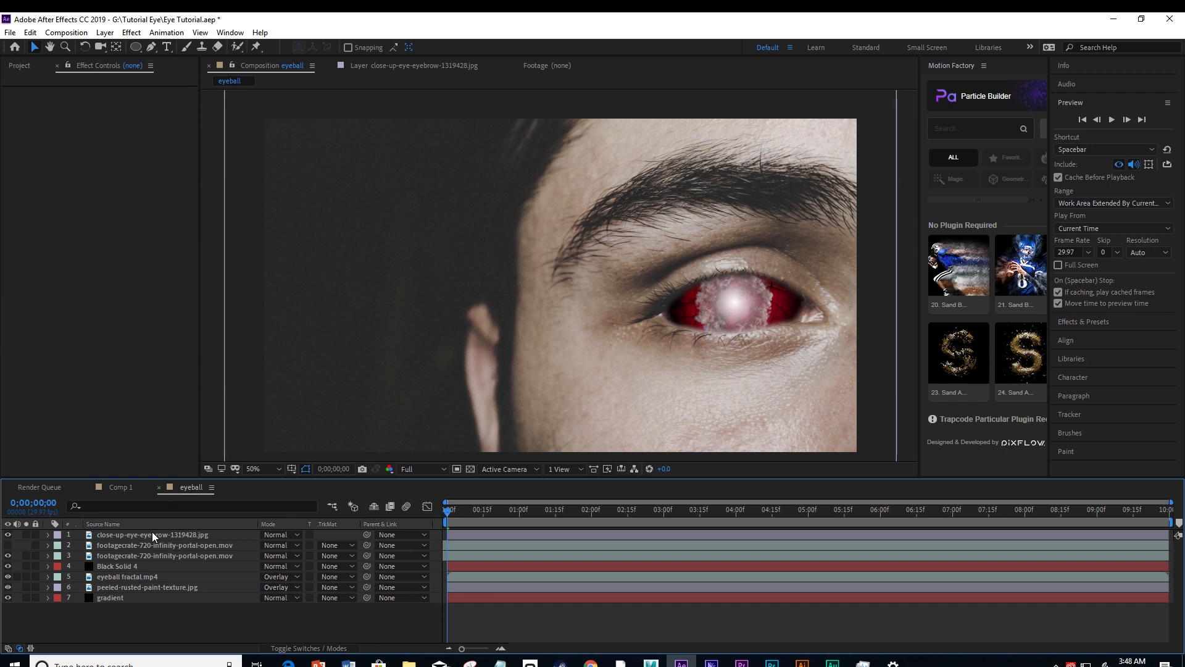
Apply the Lumetri Color effect to the black solid that darkens the edges of the eyeball.
{"action": "left_click", "coordinate": [119, 565]}
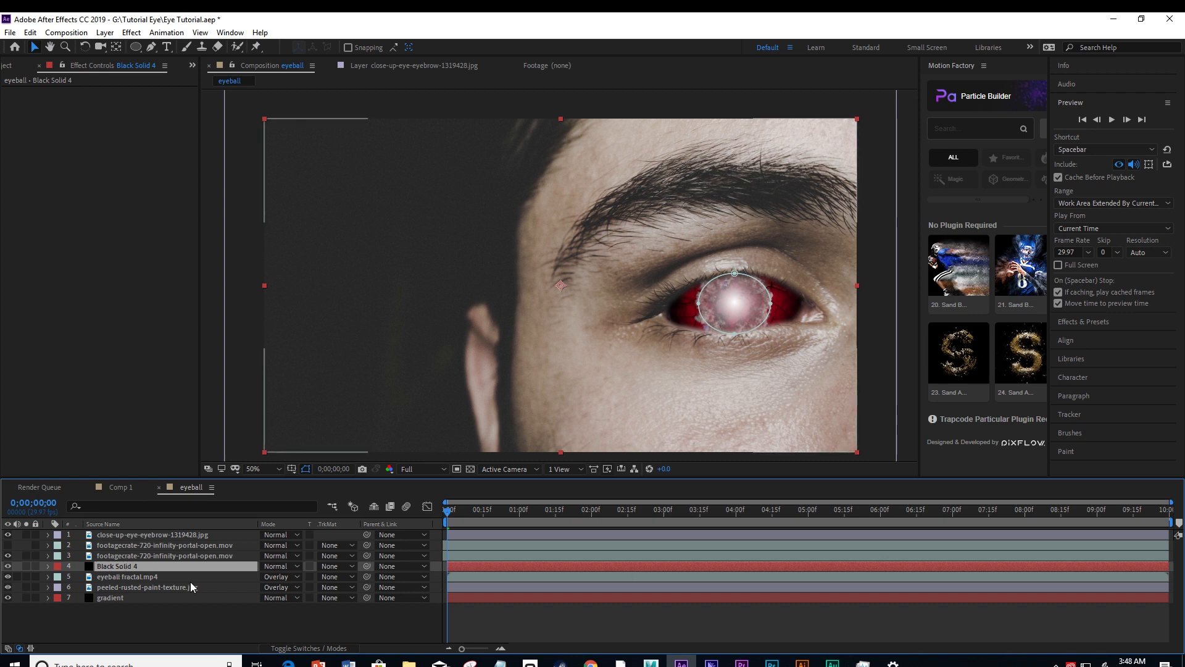
{"action": "right_click", "coordinate": [103, 568]}
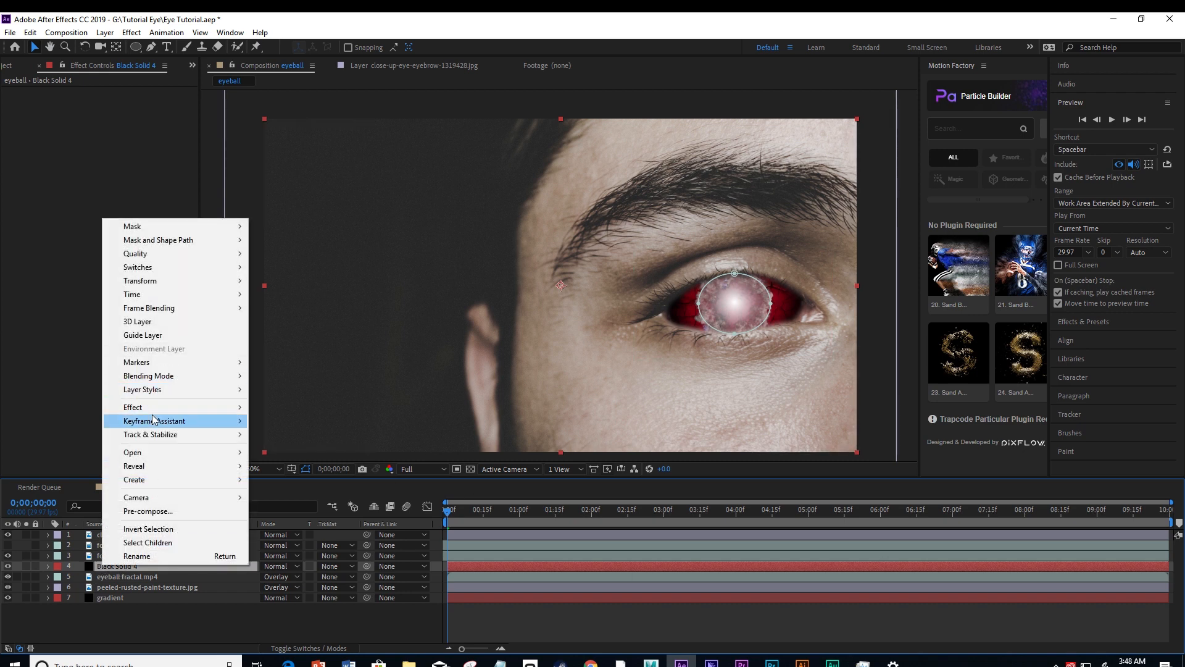
{"action": "mouse_move", "coordinate": [156, 409]}
{"action": "mouse_move", "coordinate": [324, 276]}
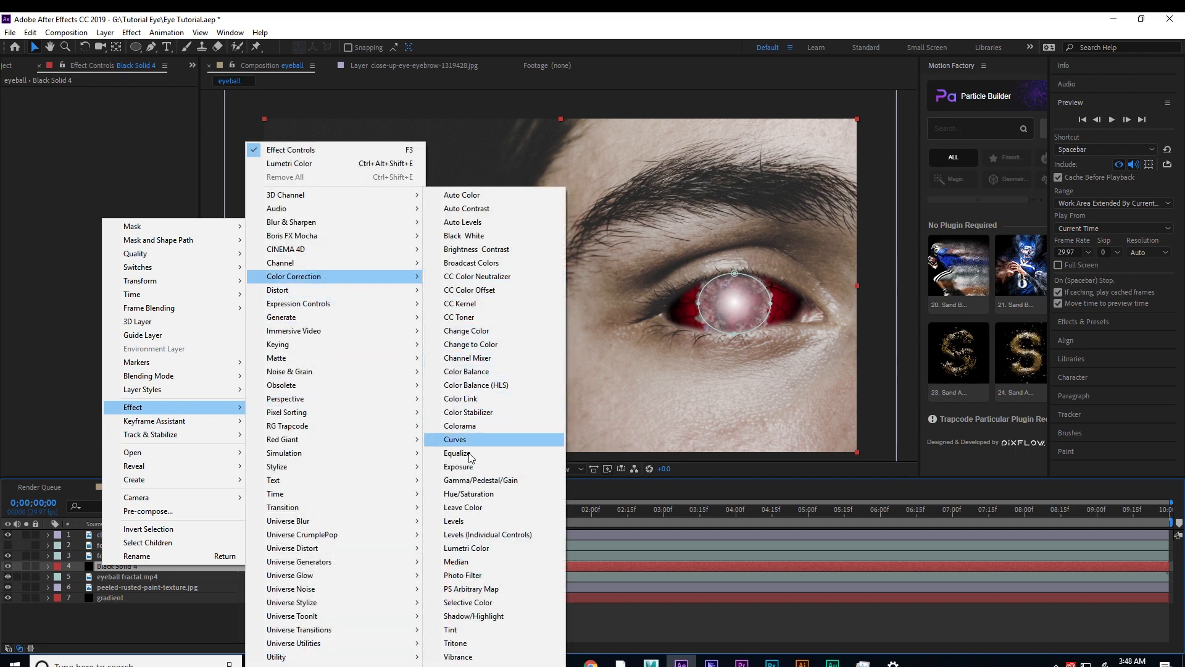
{"action": "left_click", "coordinate": [465, 549]}
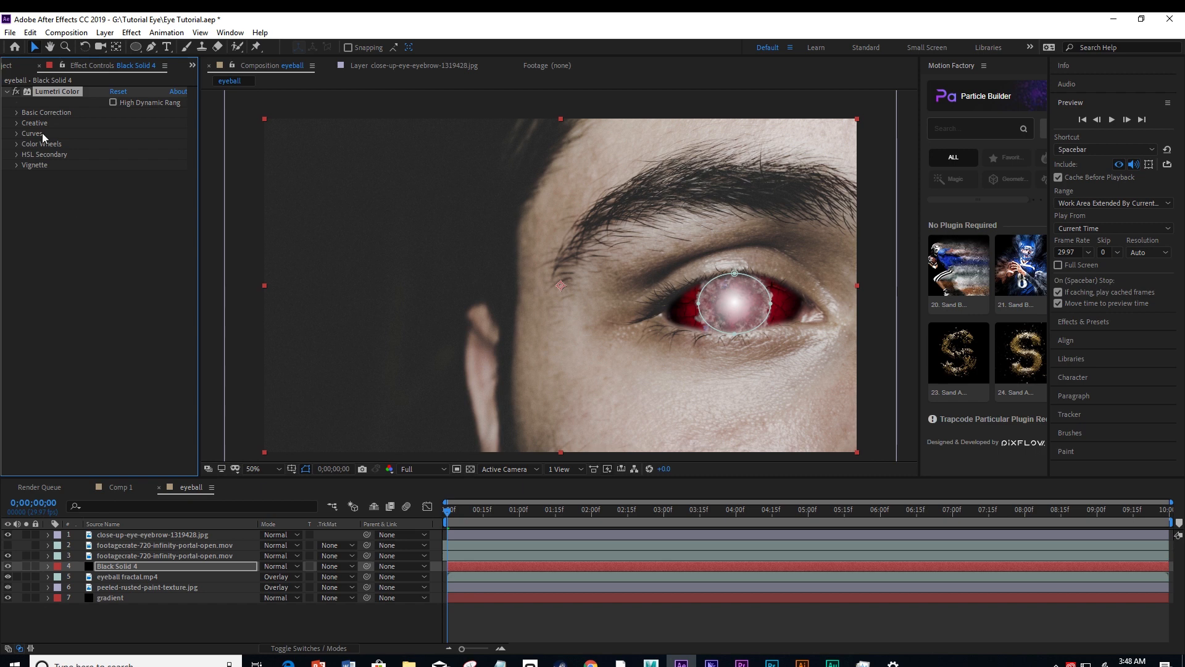
Set Faded Film to 75 in the Creative adjustments of the black solid's Lumetri Color effect.
{"action": "left_click", "coordinate": [16, 123]}
{"action": "left_click_drag", "start_coordinate": [117, 181], "coordinate": [145, 160]}
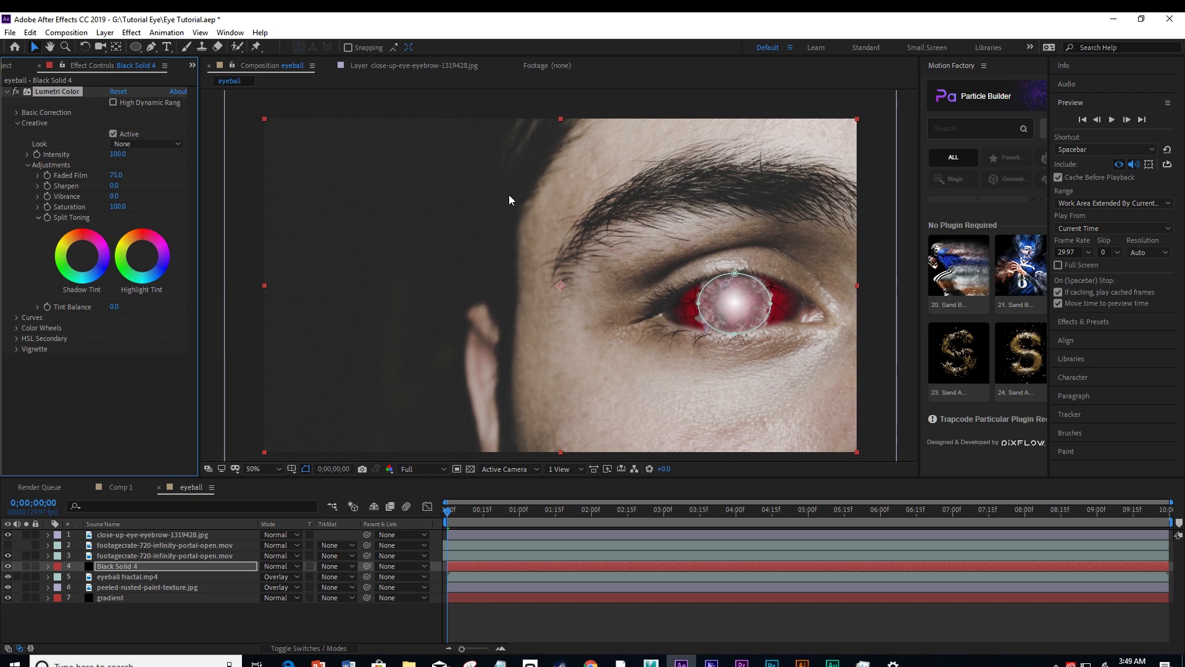
{"action": "left_click", "coordinate": [245, 366]}
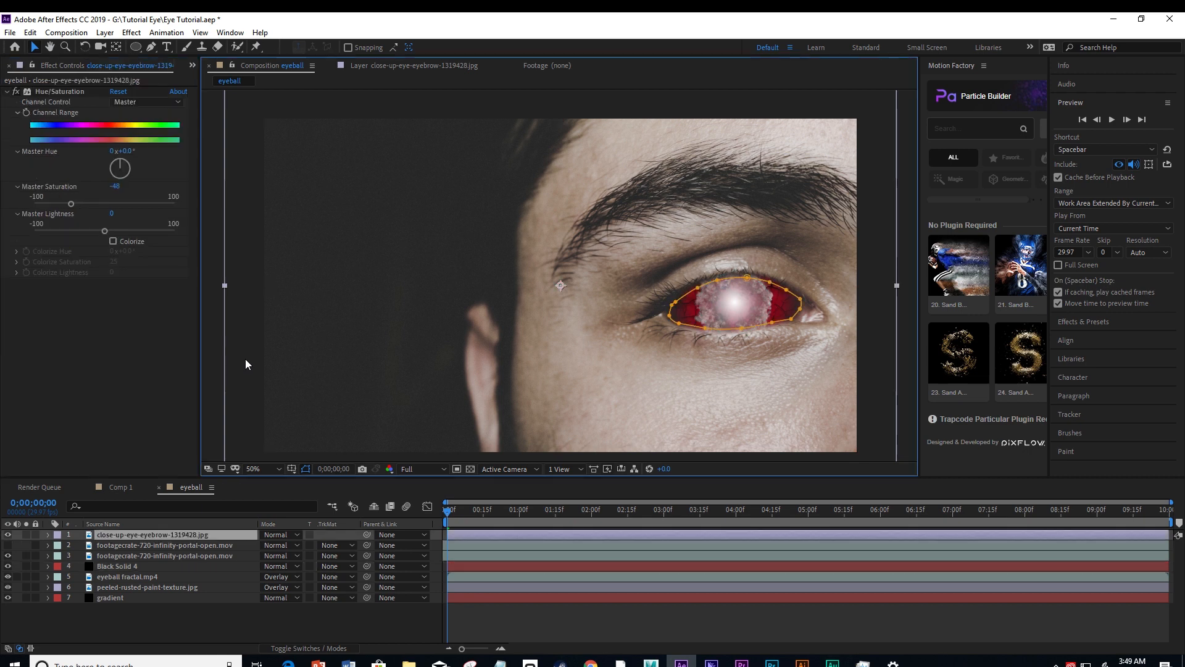
{"action": "left_click", "coordinate": [121, 564]}
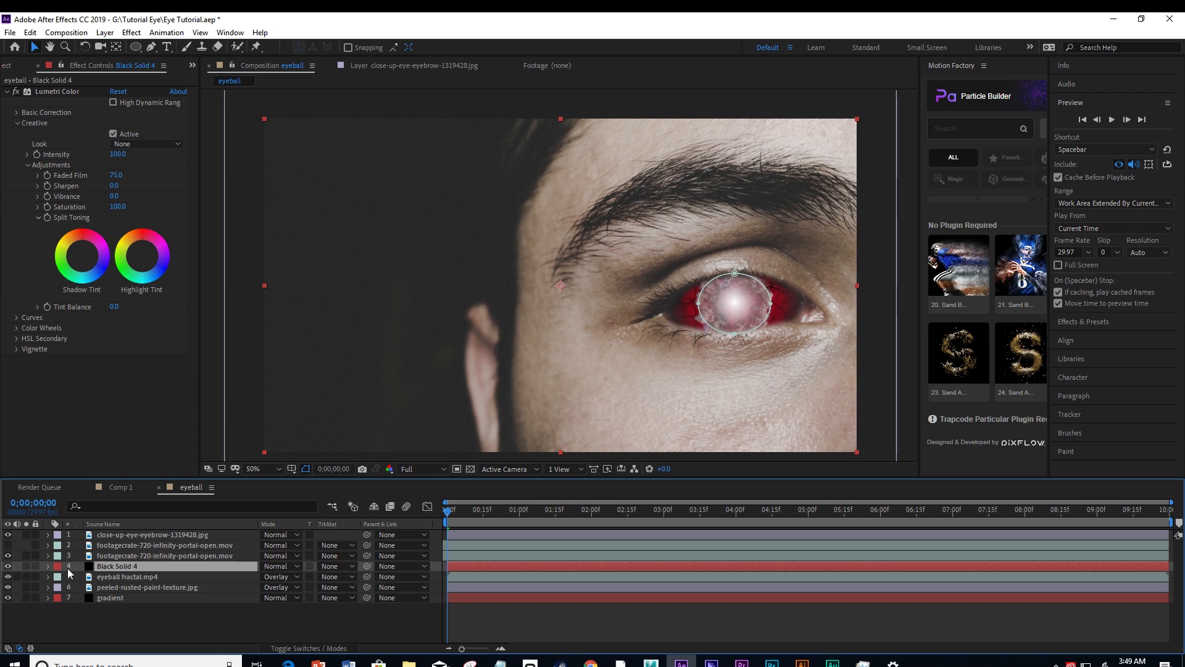
Reduce the Mask Expansion of the black solid's Mask 1 to 32 pixels.
{"action": "left_click", "coordinate": [48, 565]}
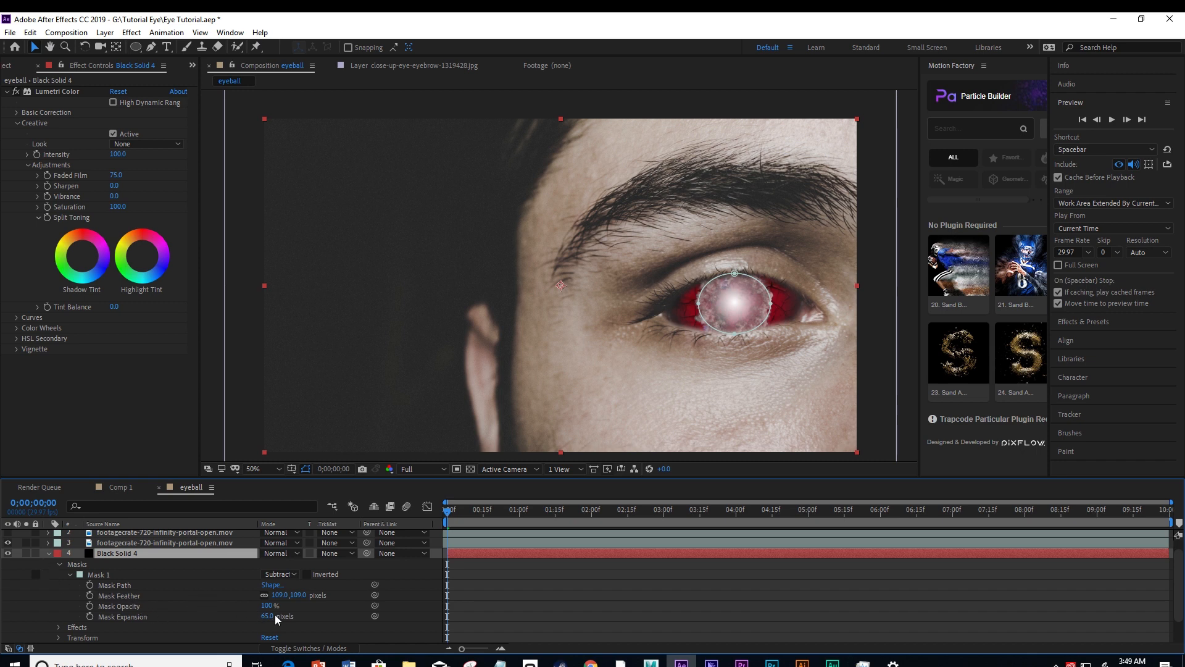
{"action": "left_click_drag", "start_coordinate": [266, 621], "coordinate": [254, 618]}
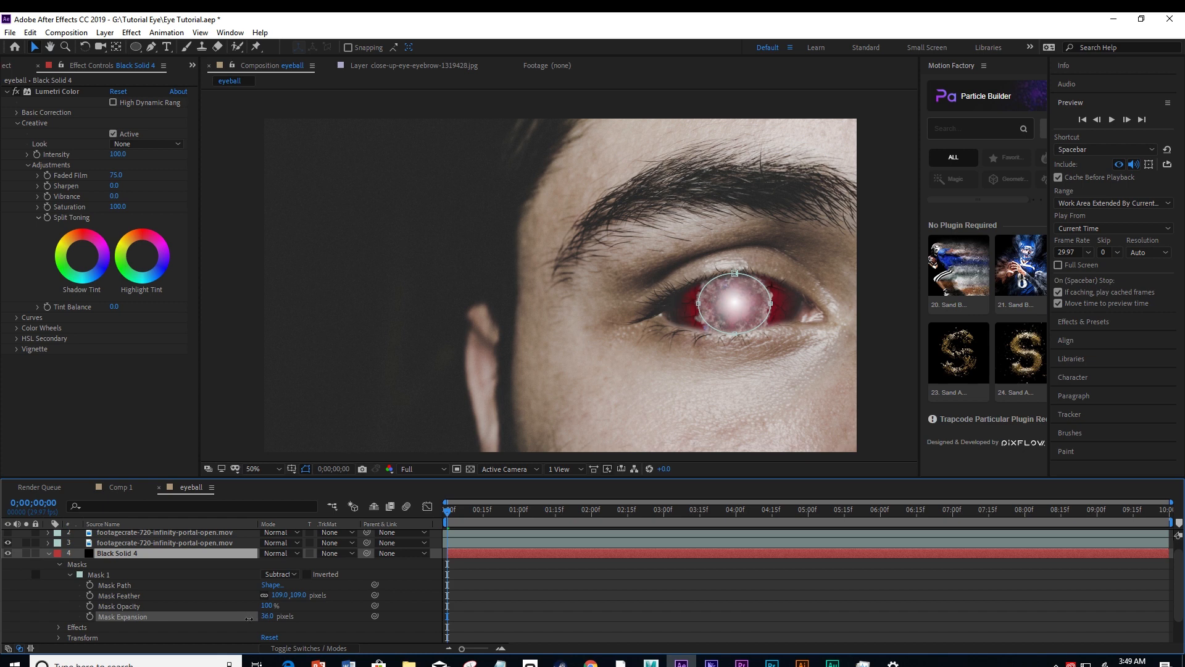
{"action": "left_click_drag", "start_coordinate": [247, 618], "coordinate": [246, 618]}
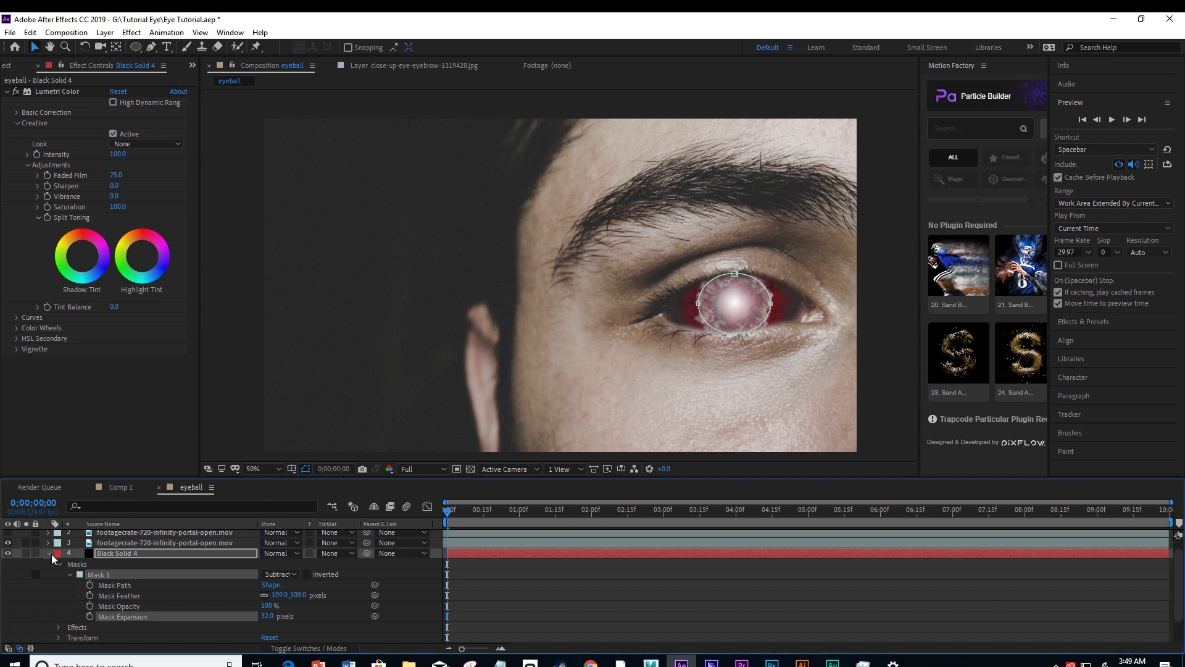
{"action": "left_click", "coordinate": [49, 553]}
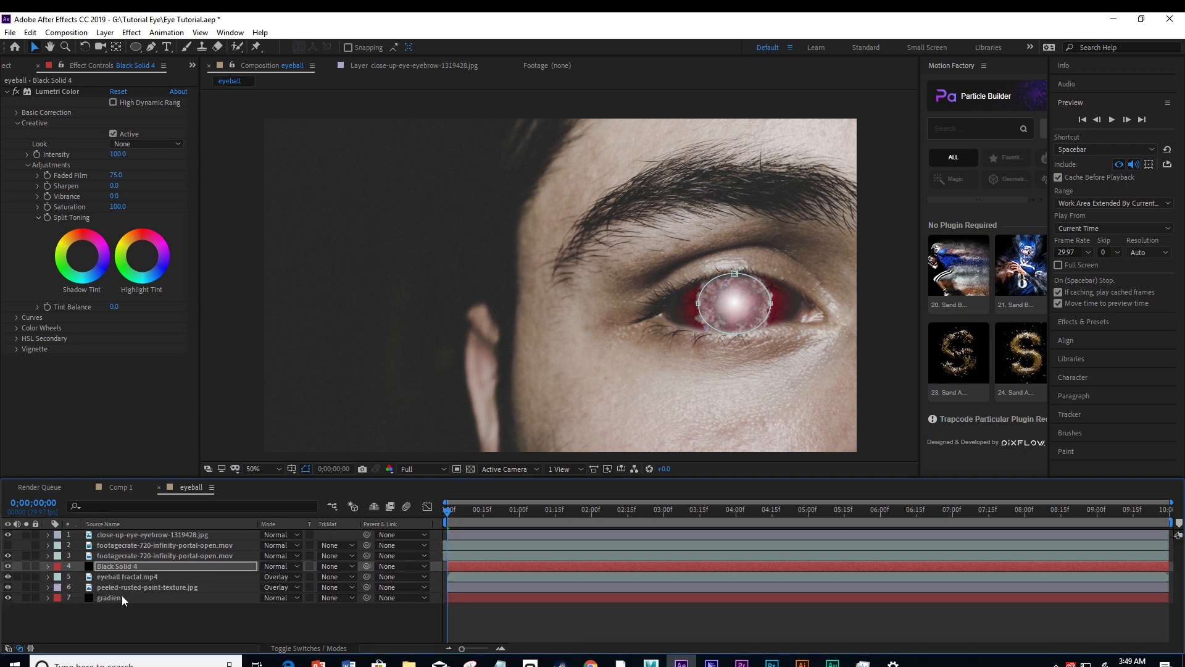
Create a new null object in the eyeball composition.
{"action": "right_click", "coordinate": [183, 621]}
{"action": "mouse_move", "coordinate": [217, 497]}
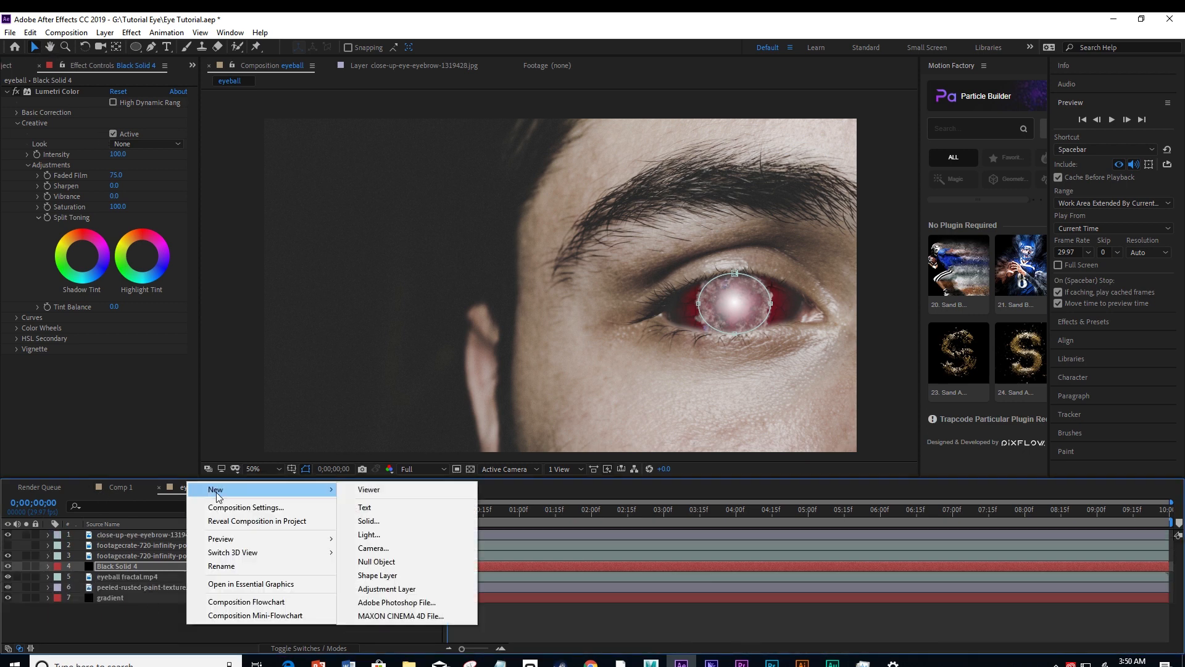
{"action": "left_click", "coordinate": [381, 563]}
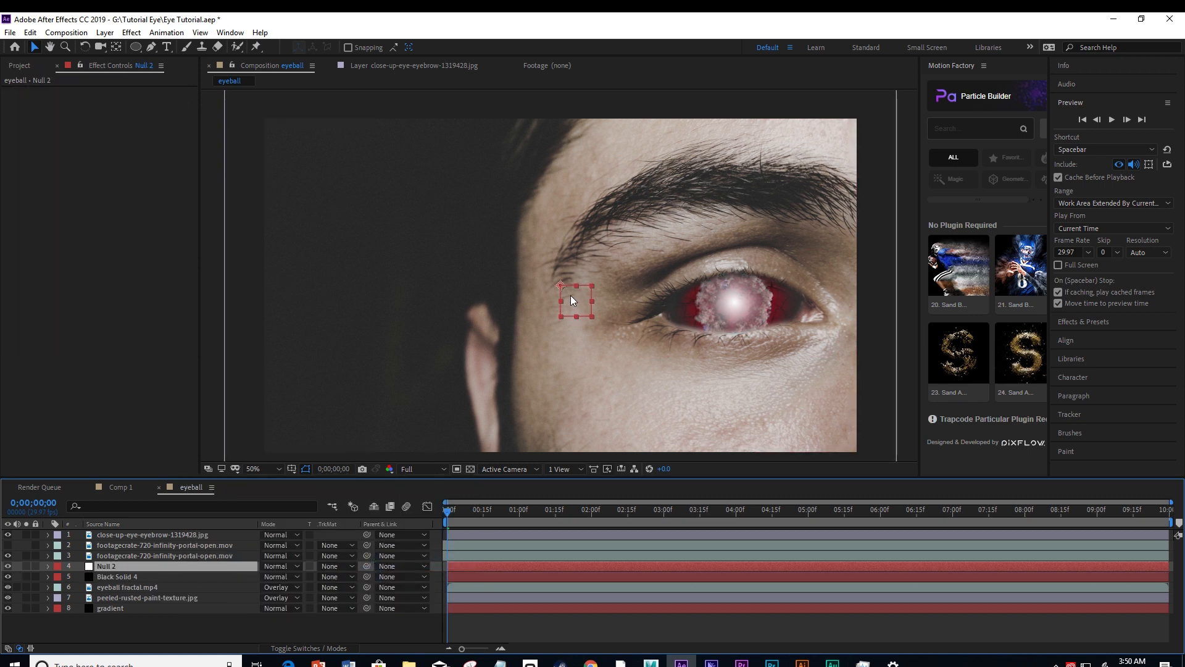
Position the null's anchor at the centre of the glowing pupil and place its layer at the top of the stack.
{"action": "left_click_drag", "start_coordinate": [570, 295], "coordinate": [744, 317]}
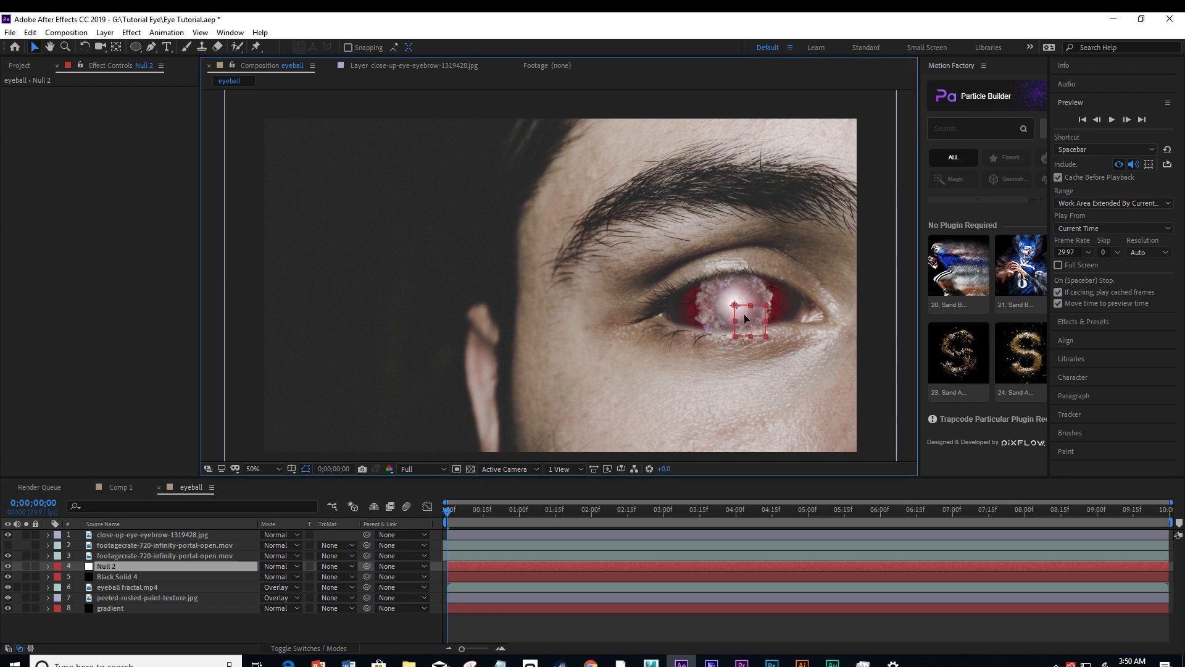
{"action": "key", "text": "Return"}
{"action": "left_click", "coordinate": [235, 629]}
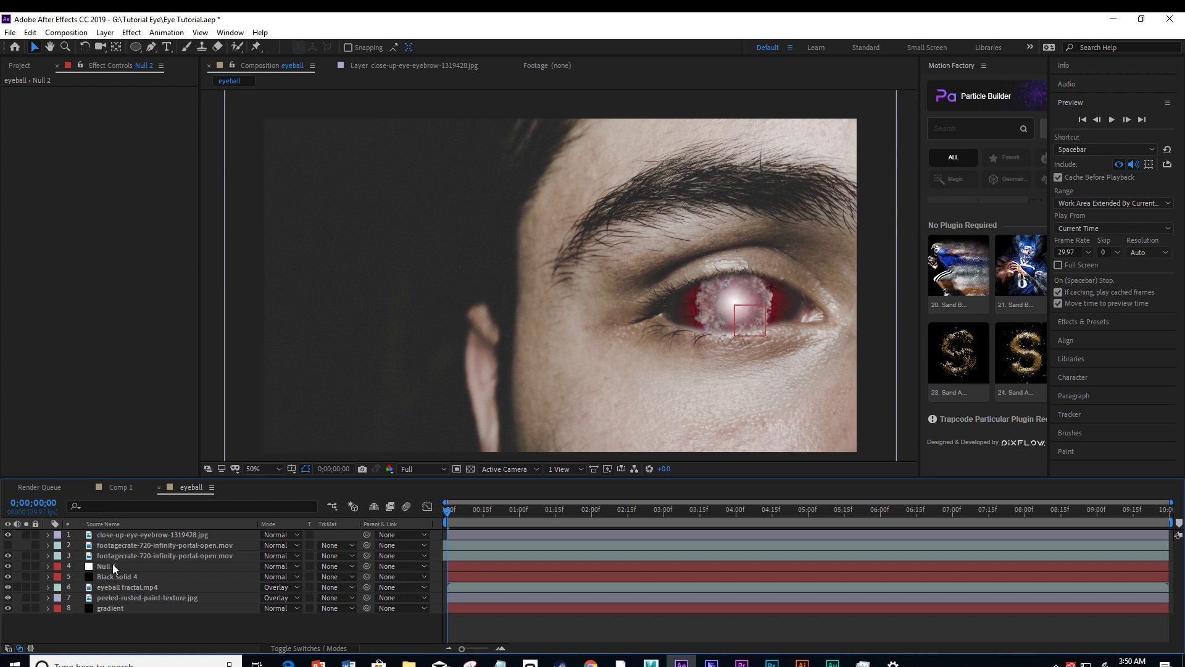
{"action": "left_click_drag", "start_coordinate": [112, 564], "coordinate": [113, 535]}
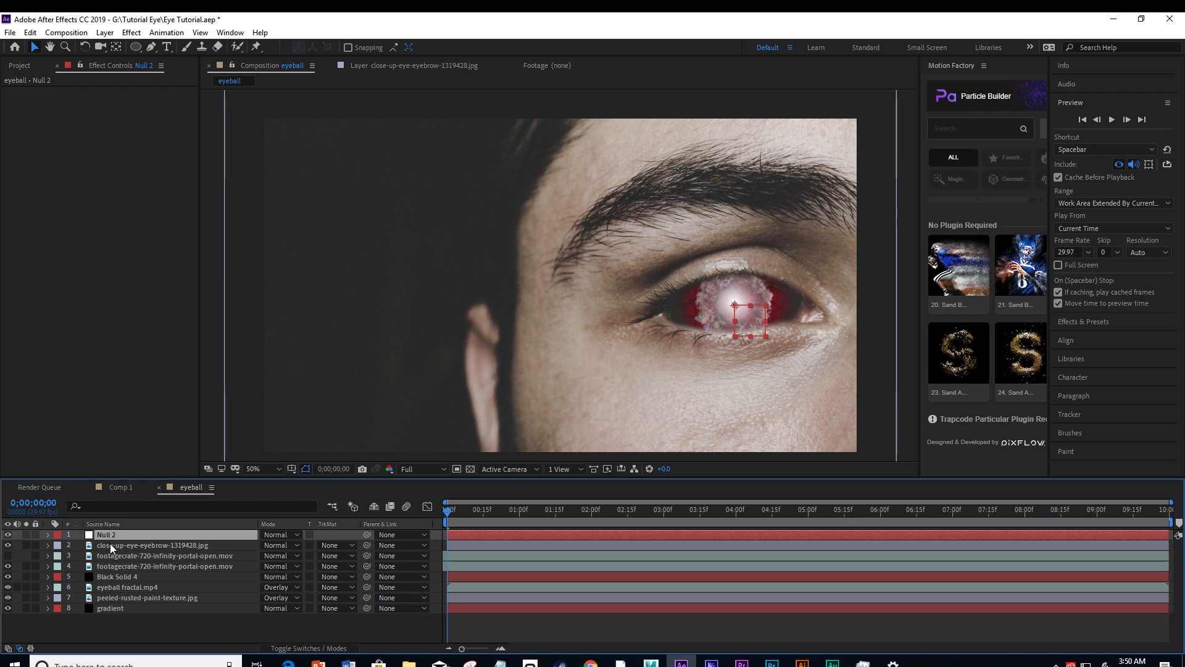
Go through the layers below the null to identify which ones make up the eyeball.
{"action": "left_click", "coordinate": [110, 544]}
{"action": "left_click", "coordinate": [112, 555]}
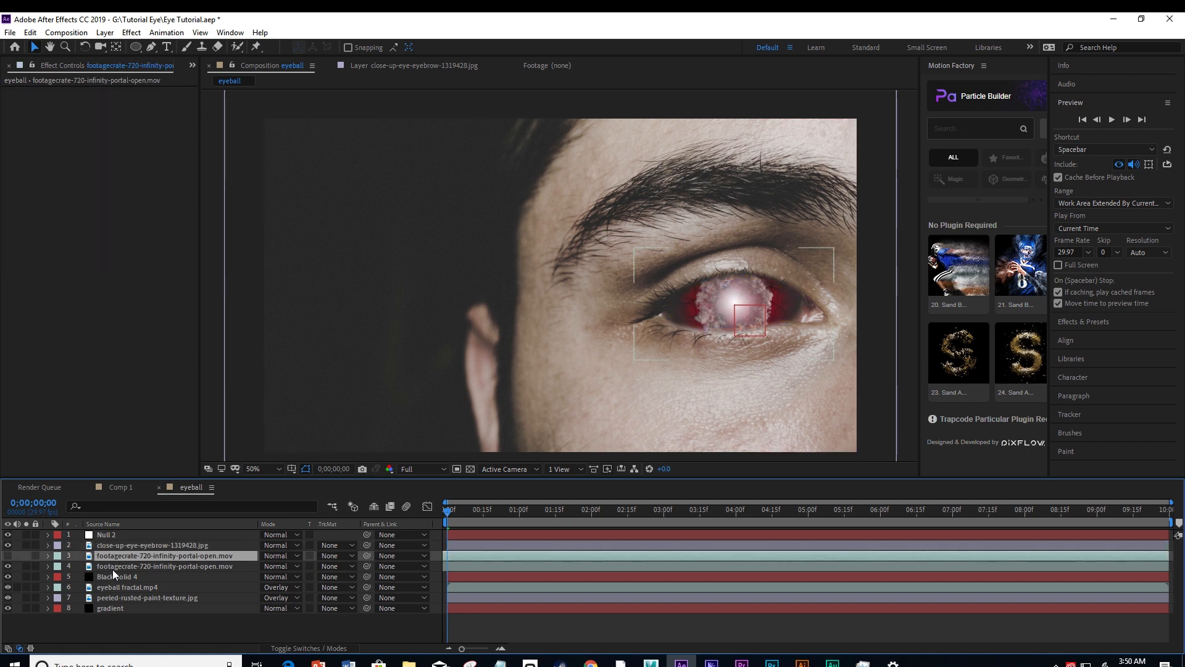
{"action": "left_click", "coordinate": [112, 567]}
{"action": "left_click", "coordinate": [113, 576]}
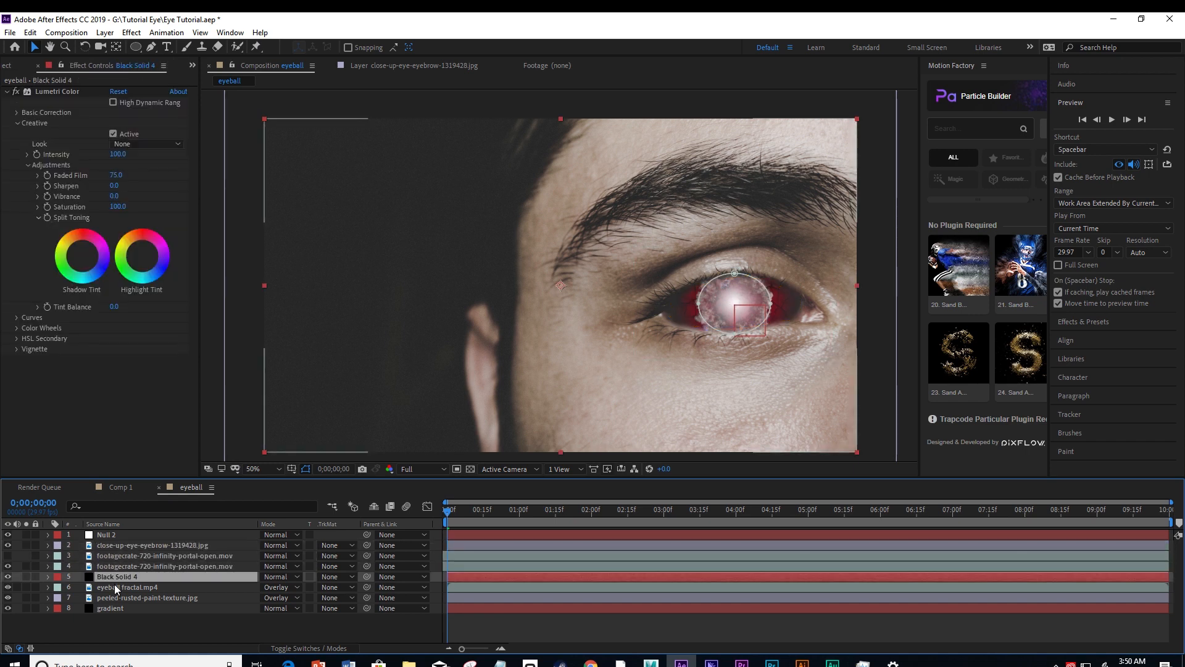
{"action": "left_click", "coordinate": [113, 587]}
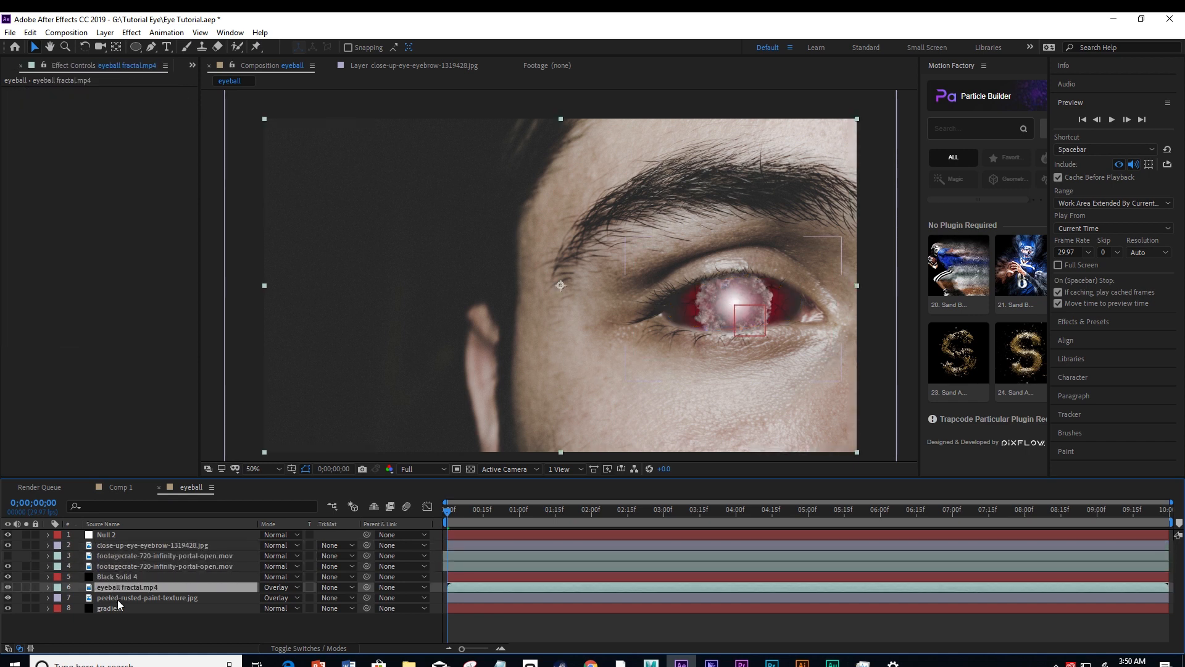
{"action": "left_click", "coordinate": [117, 597]}
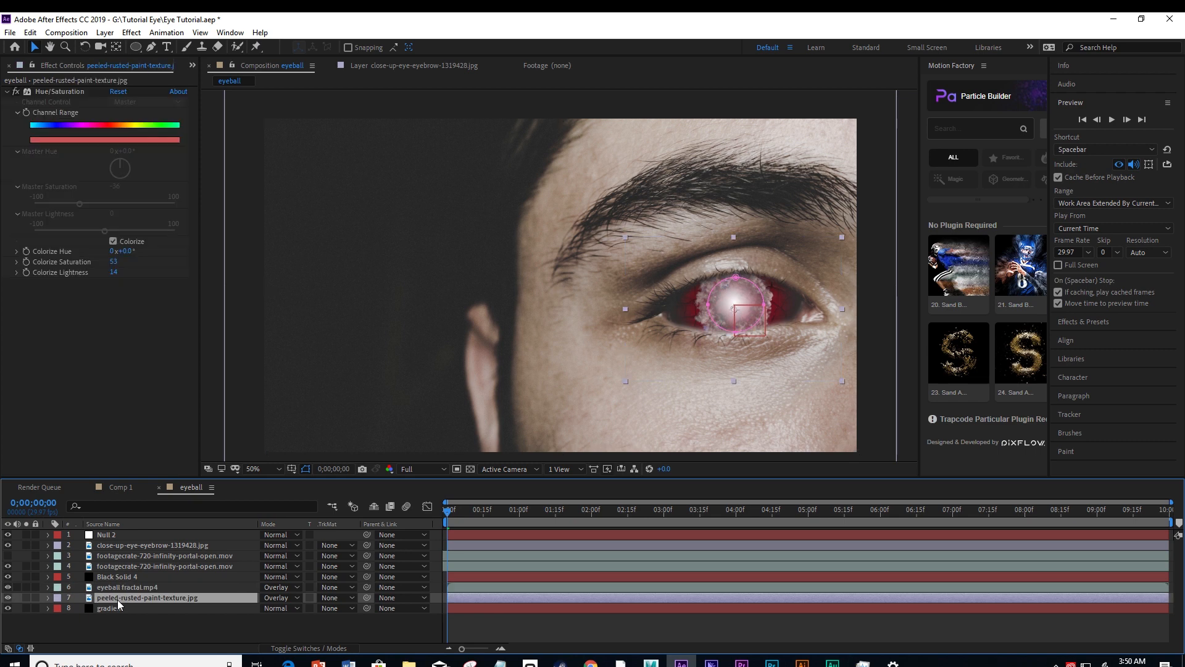
{"action": "left_click", "coordinate": [120, 544]}
{"action": "left_click", "coordinate": [120, 556]}
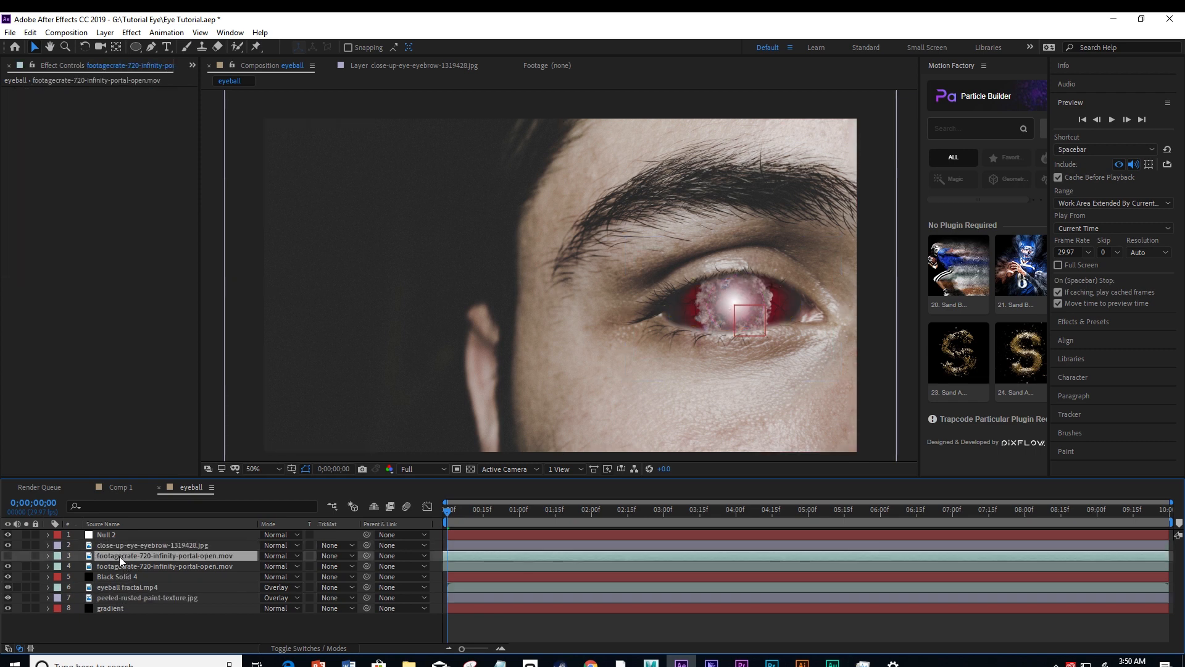
Parent both infinity portal footage layers, the eyeball fractal, the peeled rusted paint texture and the gradient to the null.
{"action": "left_click", "coordinate": [120, 564]}
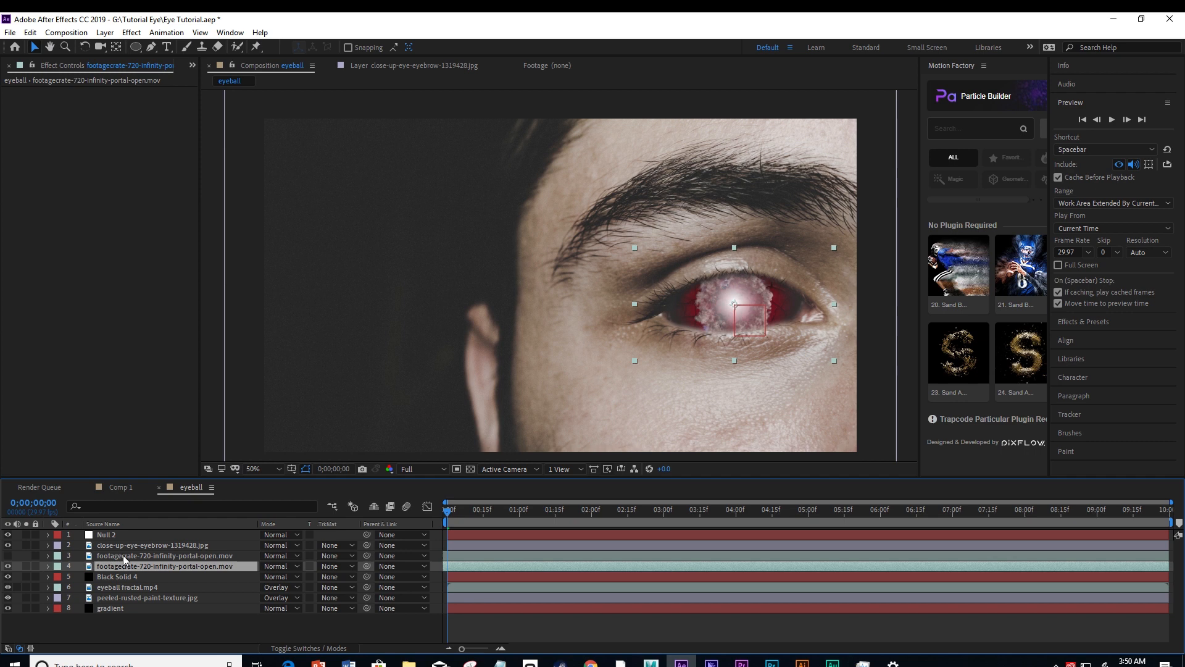
{"action": "left_click", "coordinate": [123, 554], "text": "shift"}
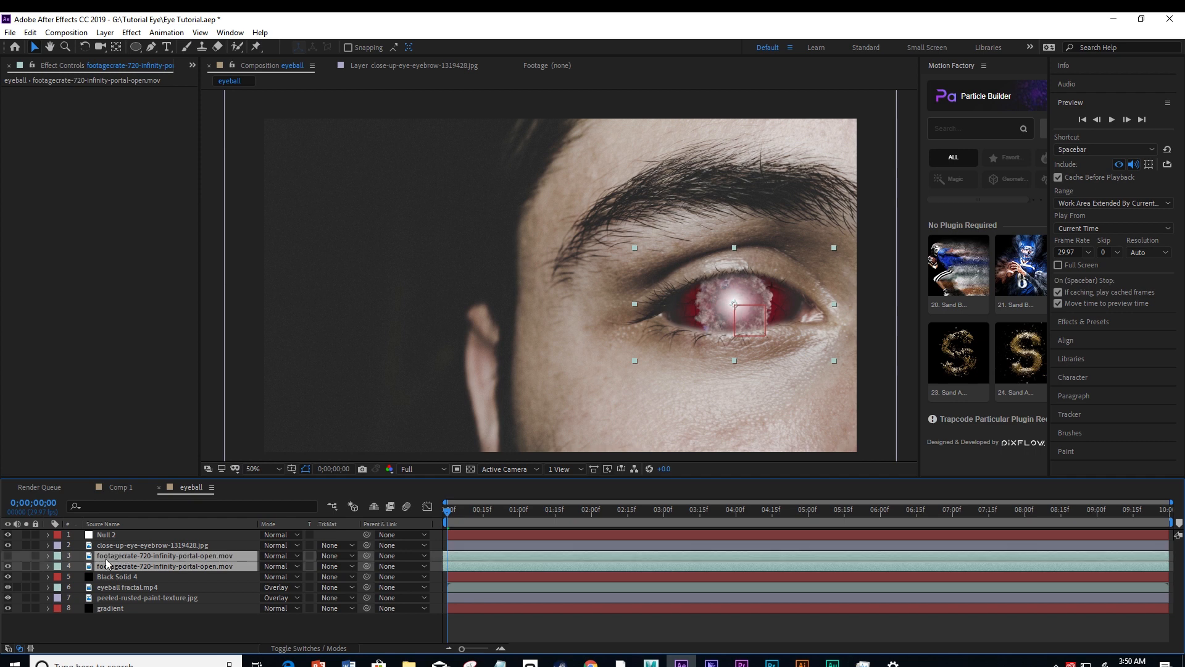
{"action": "left_click", "coordinate": [8, 555]}
{"action": "left_click", "coordinate": [122, 586], "text": "ctrl"}
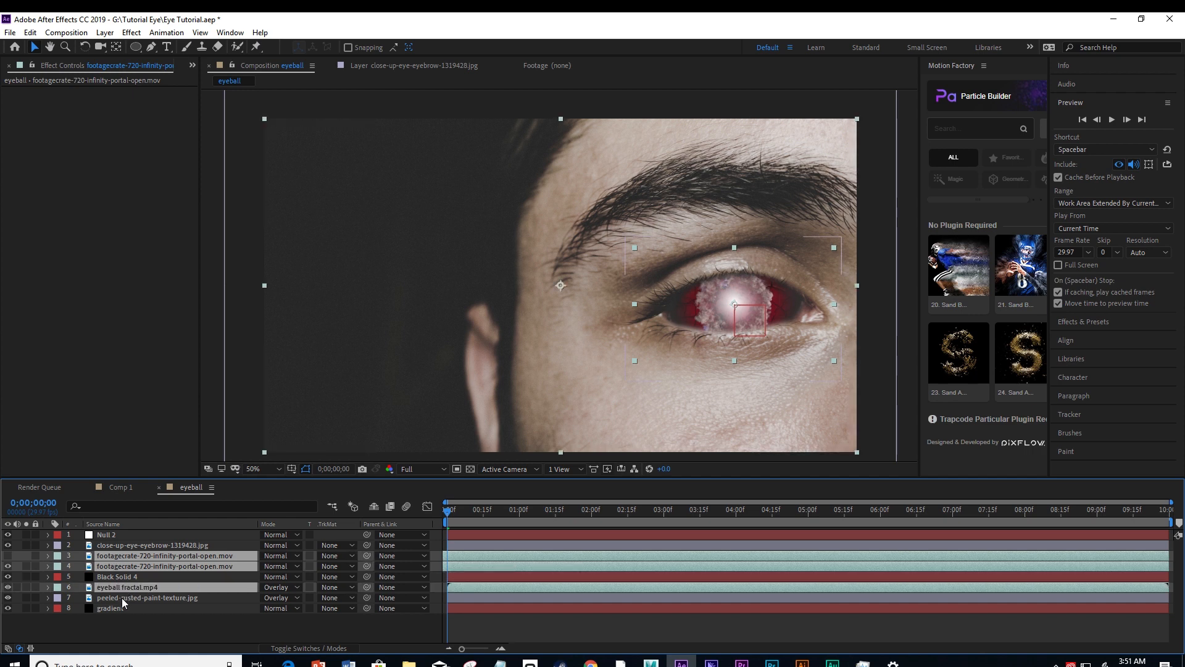
{"action": "left_click", "coordinate": [121, 608], "text": "ctrl"}
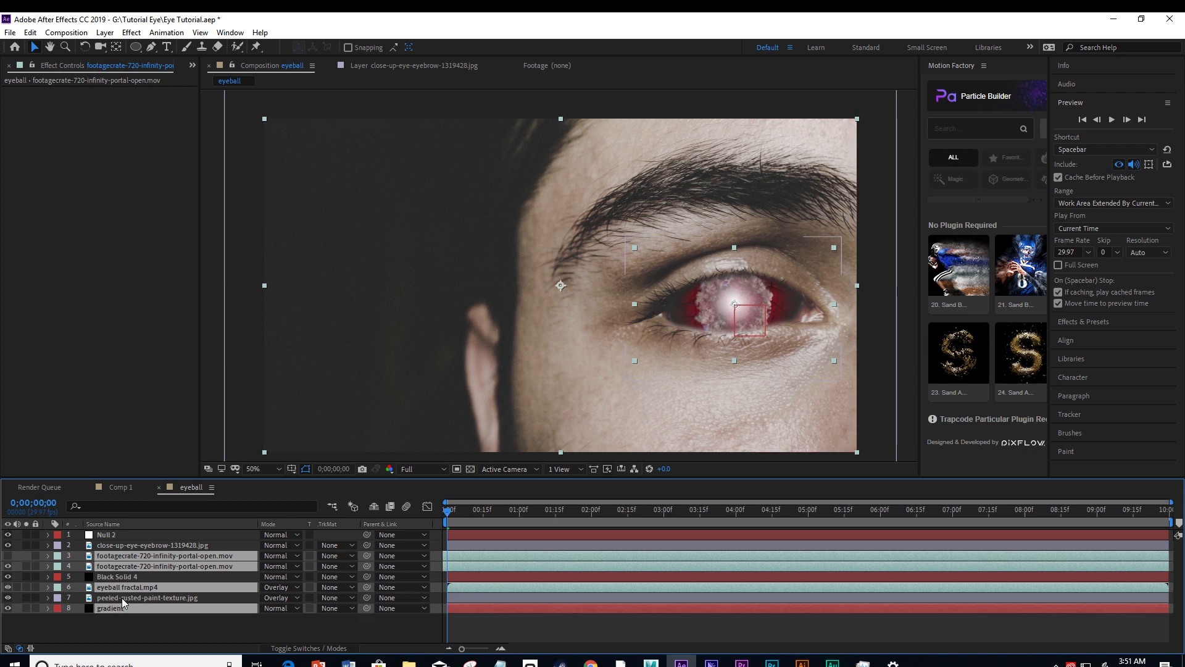
{"action": "left_click", "coordinate": [121, 598], "text": "ctrl"}
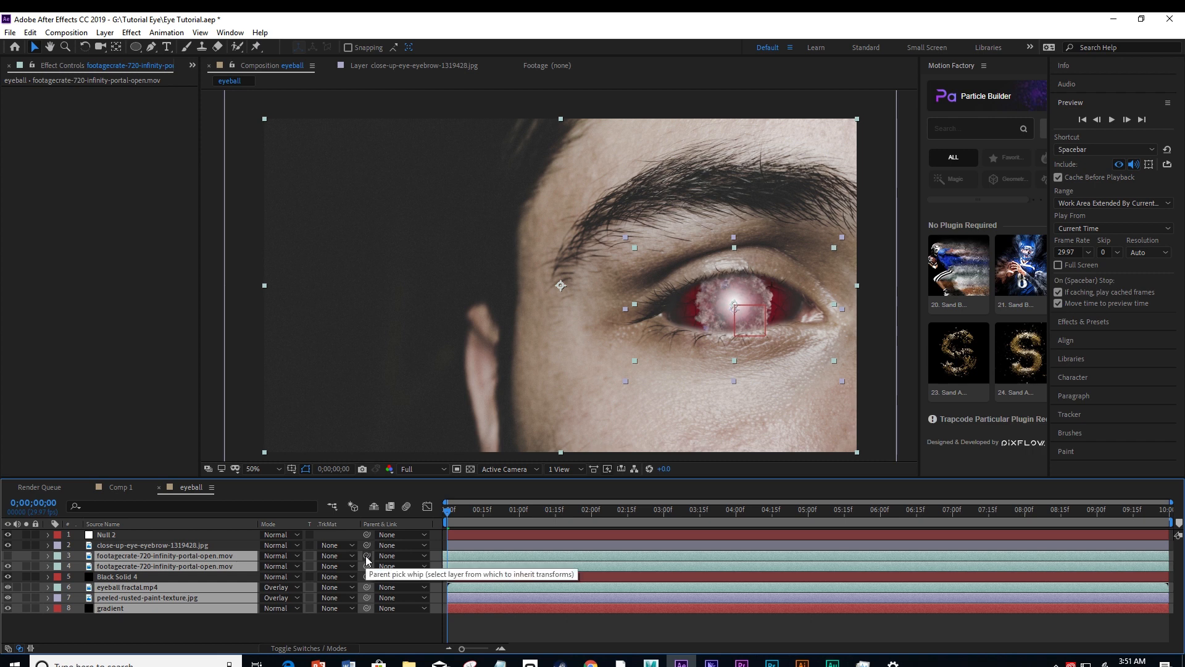
{"action": "left_click_drag", "start_coordinate": [368, 555], "coordinate": [101, 539]}
Test the parenting by shifting the null slightly over the eye, undo the move and deselect the null.
{"action": "left_click", "coordinate": [101, 537]}
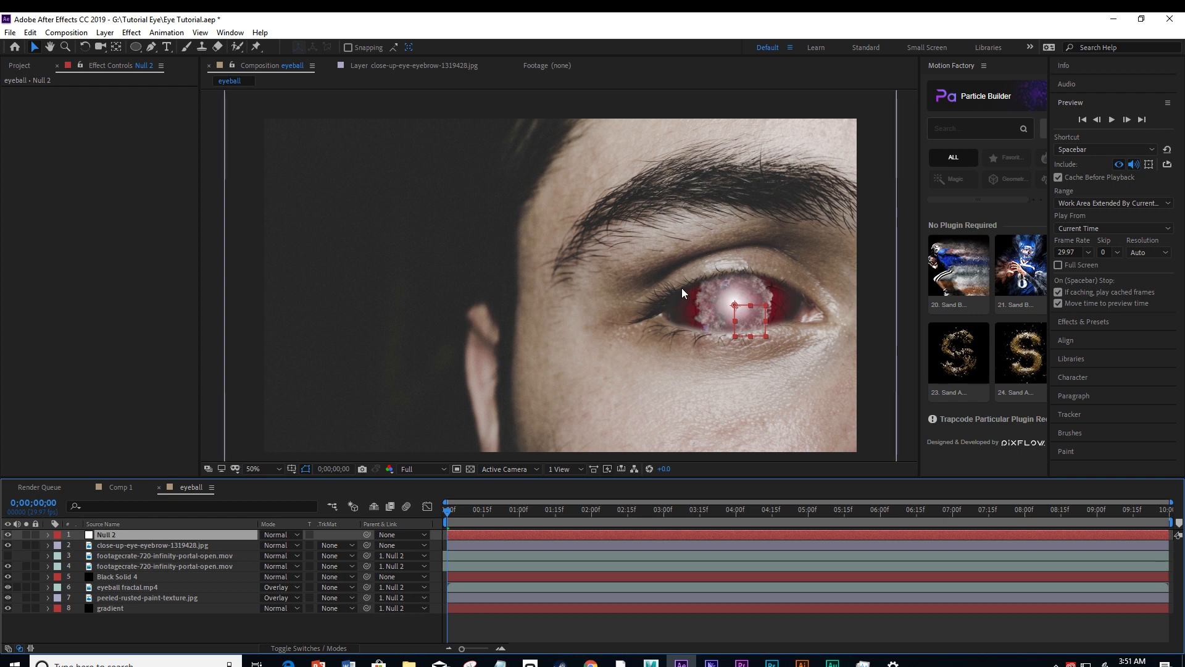
{"action": "left_click", "coordinate": [747, 323]}
{"action": "mouse_move", "coordinate": [746, 324]}
{"action": "left_mouse_down"}
{"action": "mouse_move", "coordinate": [764, 322]}
{"action": "mouse_move", "coordinate": [750, 347]}
{"action": "mouse_move", "coordinate": [745, 301]}
{"action": "mouse_move", "coordinate": [750, 323]}
{"action": "left_mouse_up"}
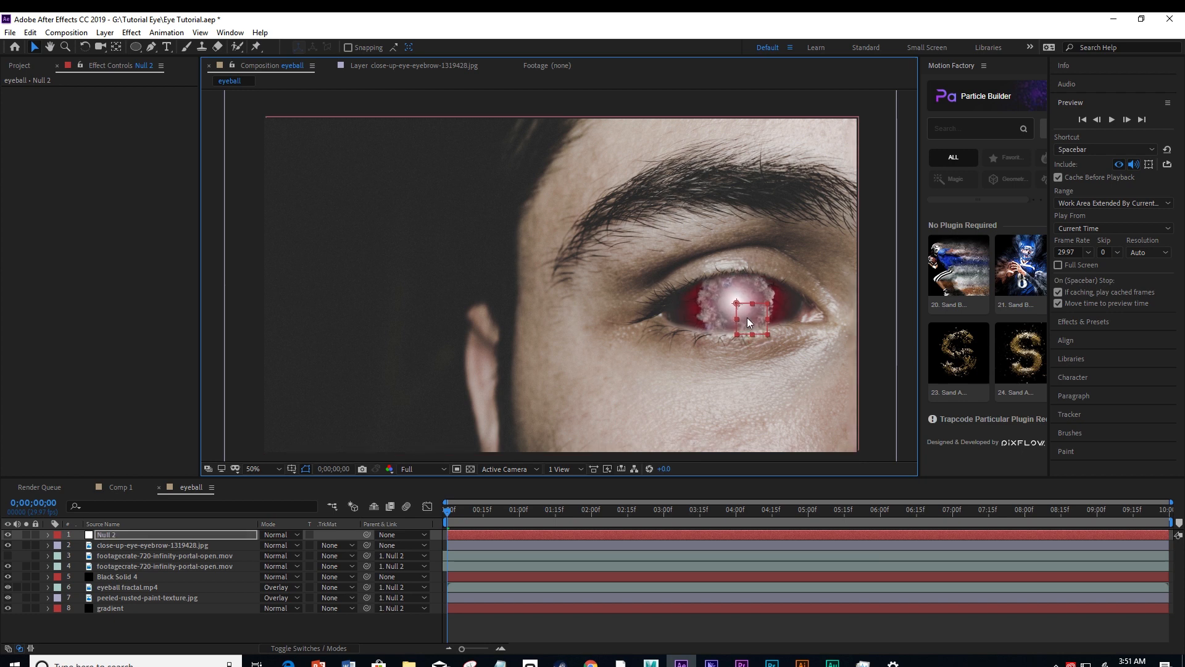
{"action": "key", "text": "ctrl+z"}
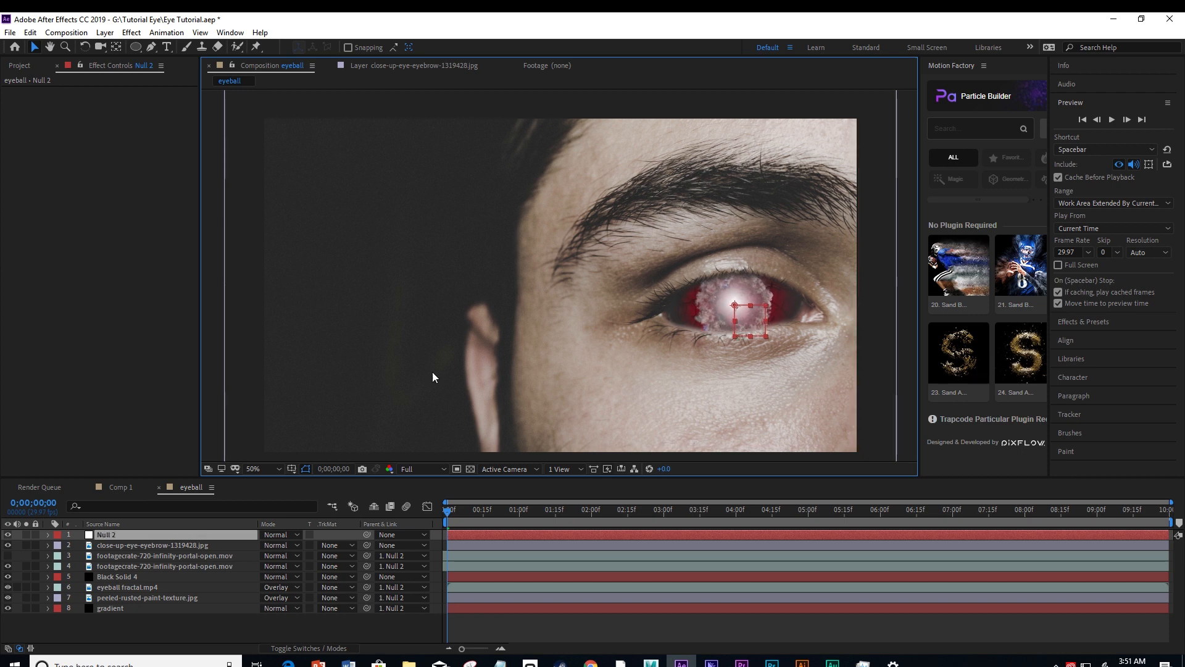
{"action": "left_click", "coordinate": [213, 331]}
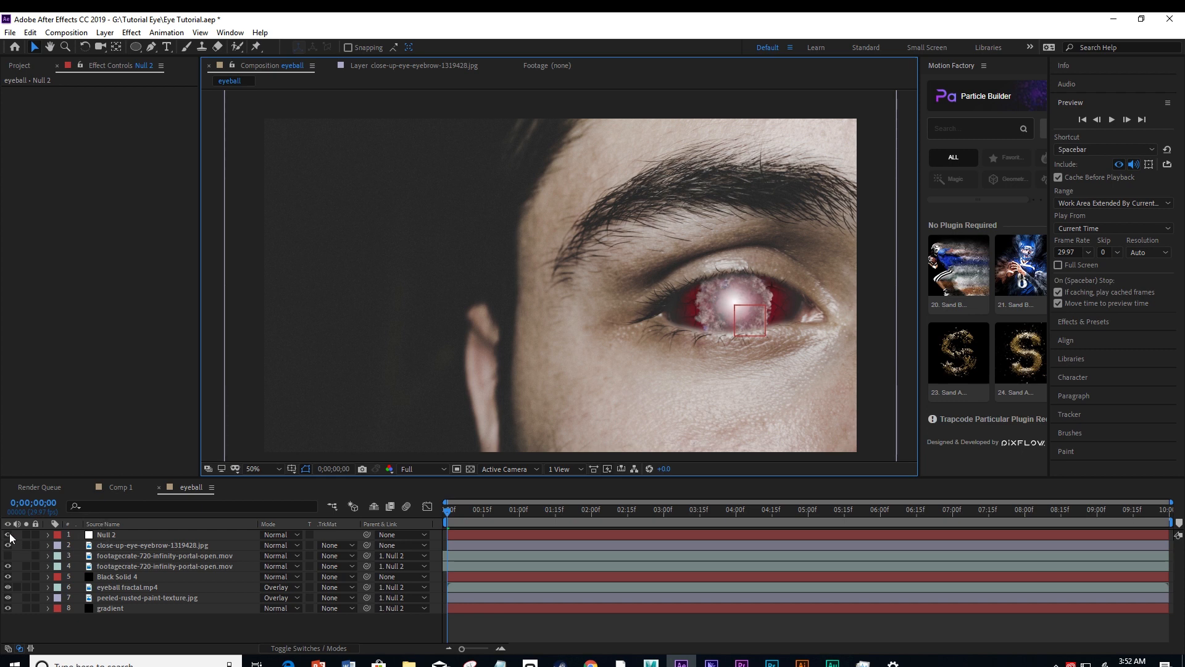
Add abstract-backdrop-background-921776.jpg to the eyeball composition as the topmost layer.
{"action": "left_click", "coordinate": [17, 67]}
{"action": "left_click", "coordinate": [50, 188]}
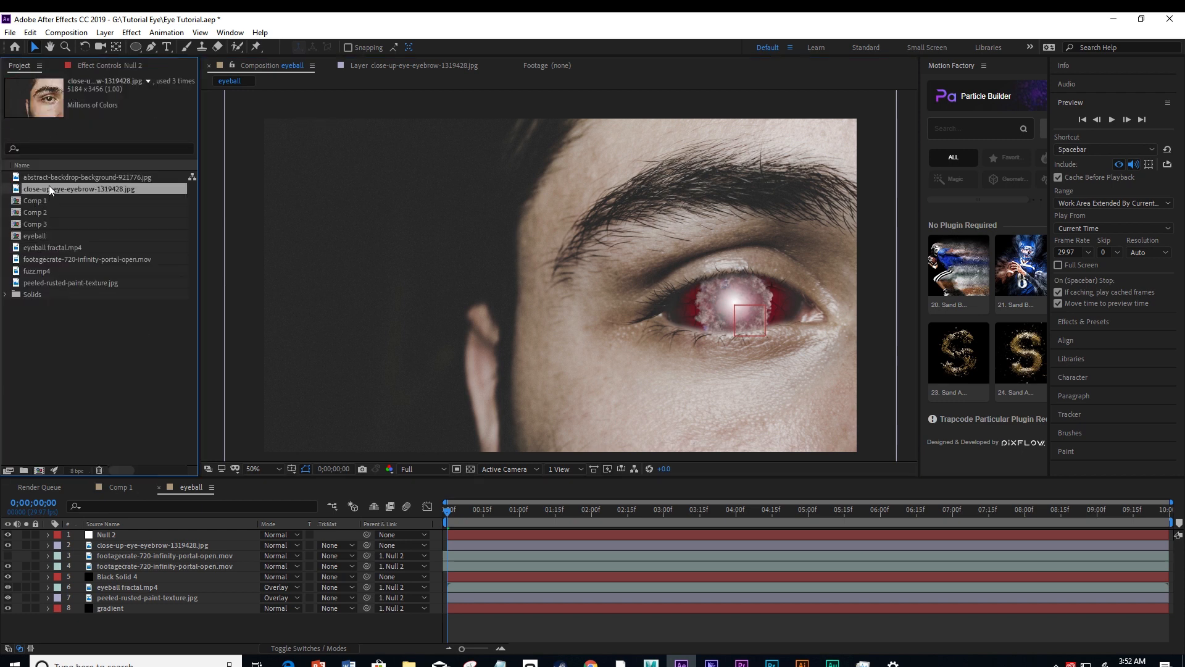
{"action": "left_click", "coordinate": [43, 176]}
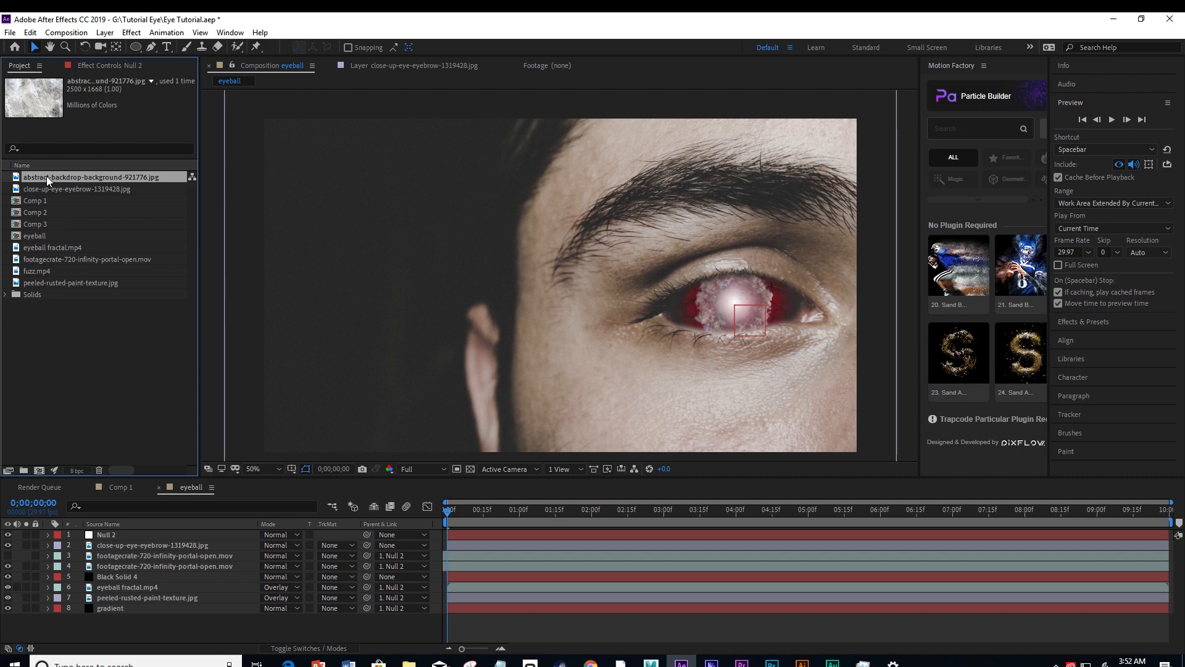
{"action": "left_click_drag", "start_coordinate": [46, 176], "coordinate": [109, 531]}
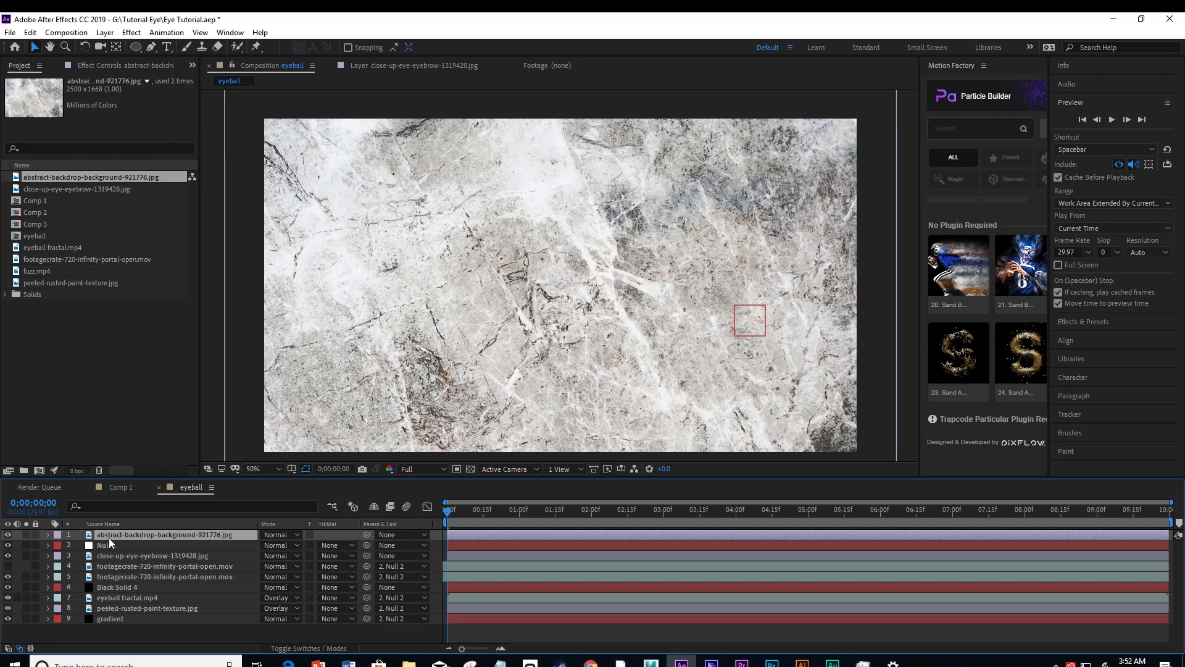
{"action": "key", "text": "comma"}
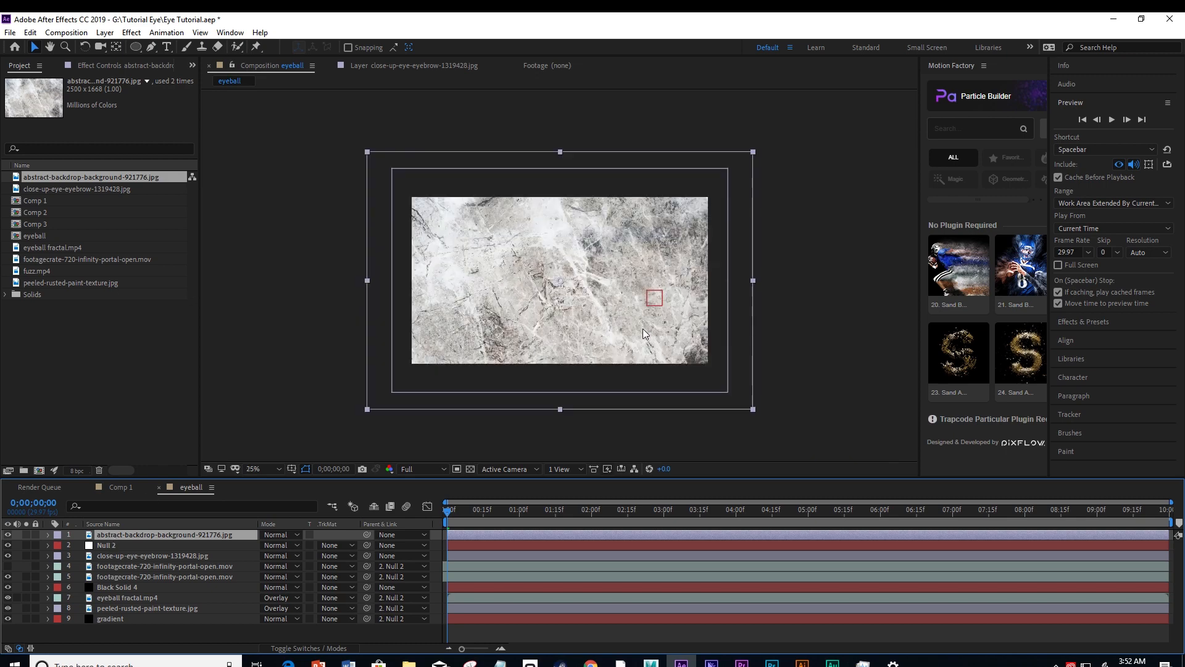
{"action": "key", "text": "period"}
Apply the Invert channel effect to the abstract backdrop texture layer.
{"action": "right_click", "coordinate": [191, 534]}
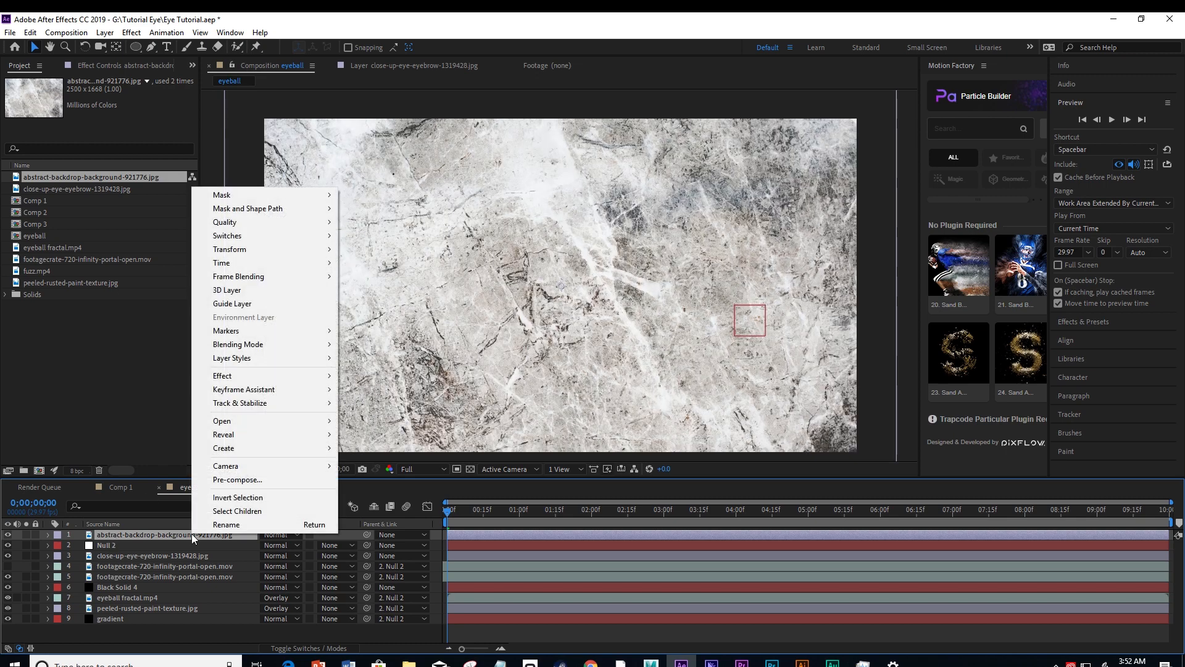
{"action": "mouse_move", "coordinate": [244, 382]}
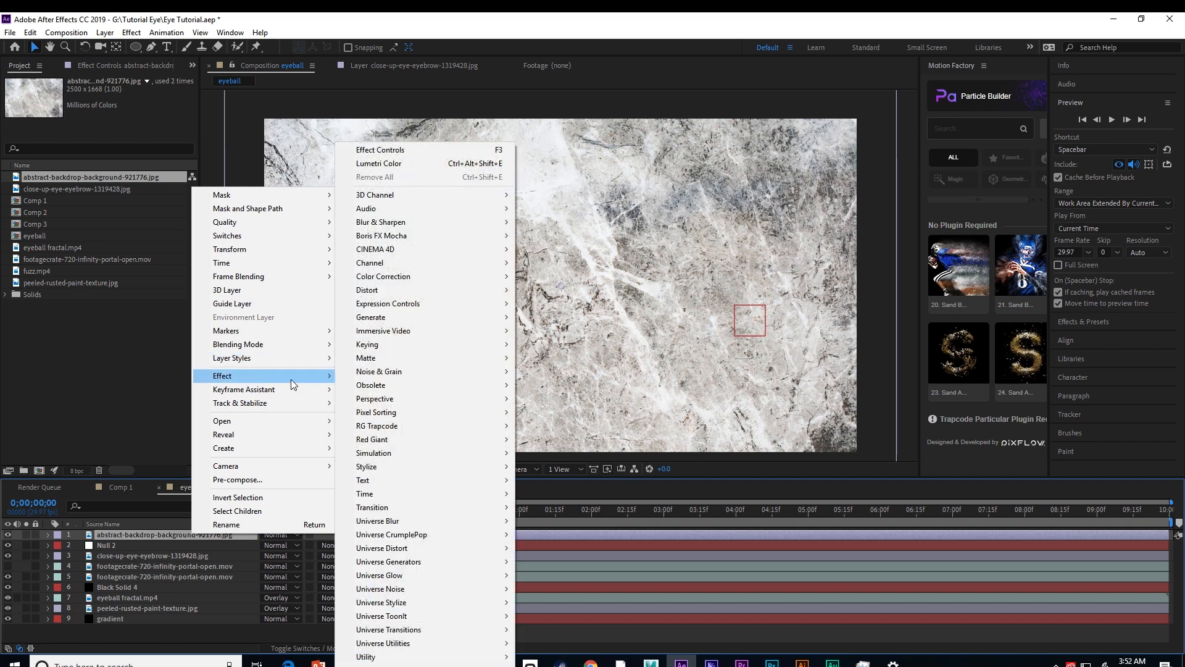
{"action": "mouse_move", "coordinate": [404, 264]}
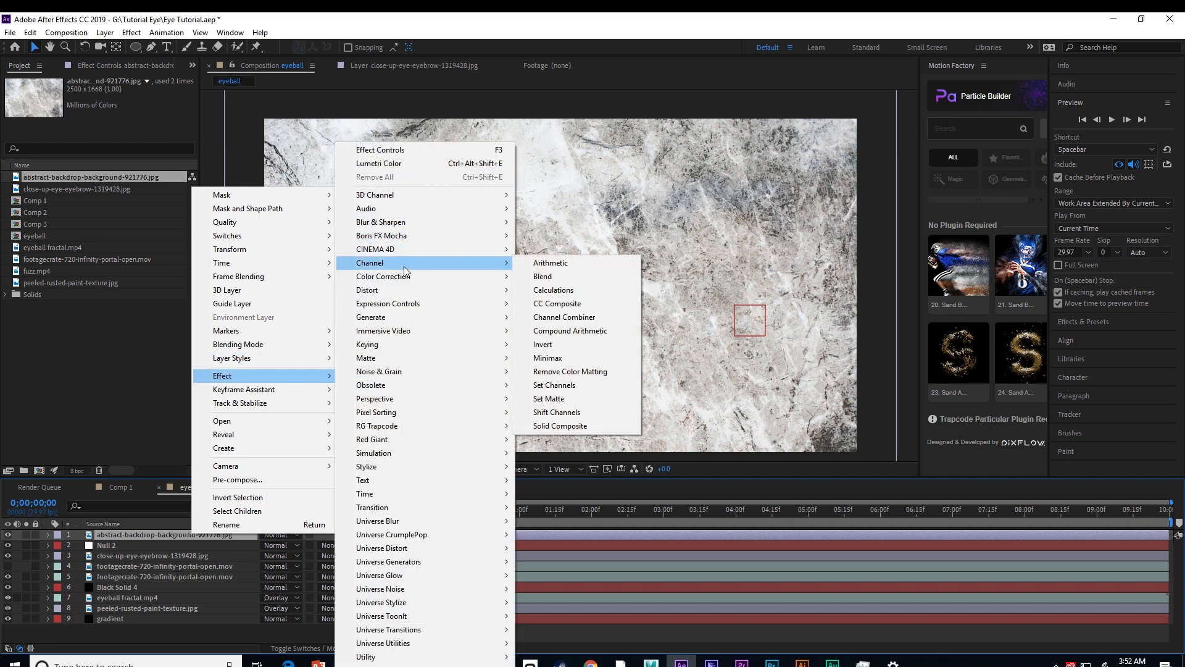
{"action": "left_click", "coordinate": [539, 344]}
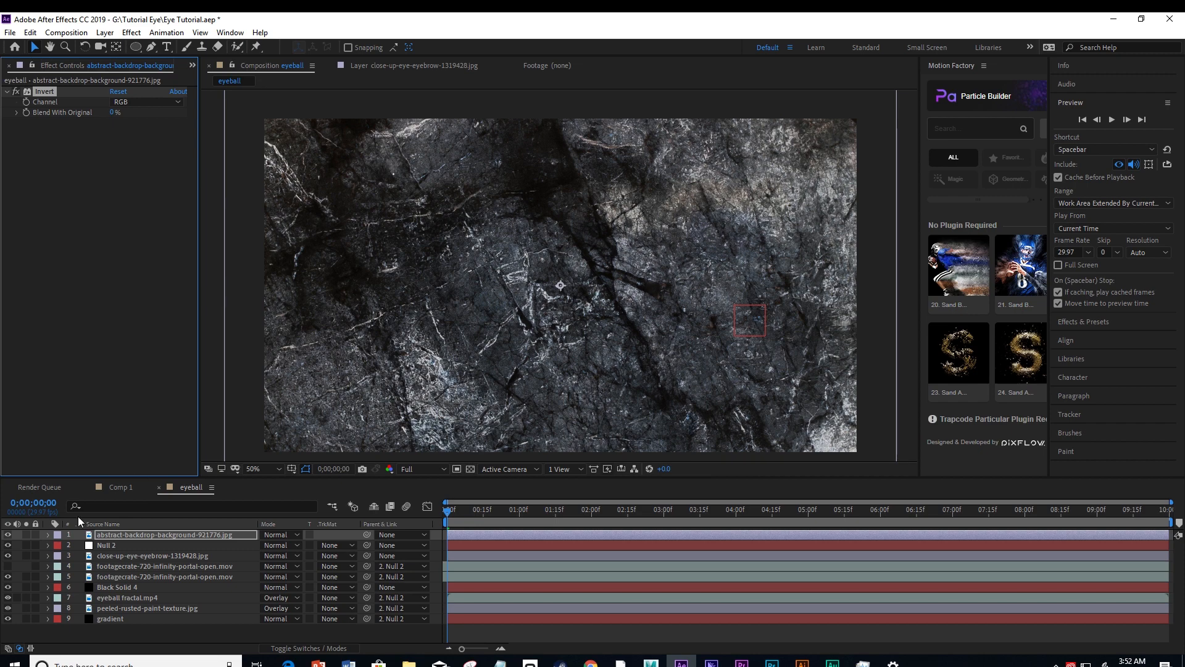
Set the abstract backdrop texture layer's blending mode to Screen.
{"action": "left_click", "coordinate": [117, 536]}
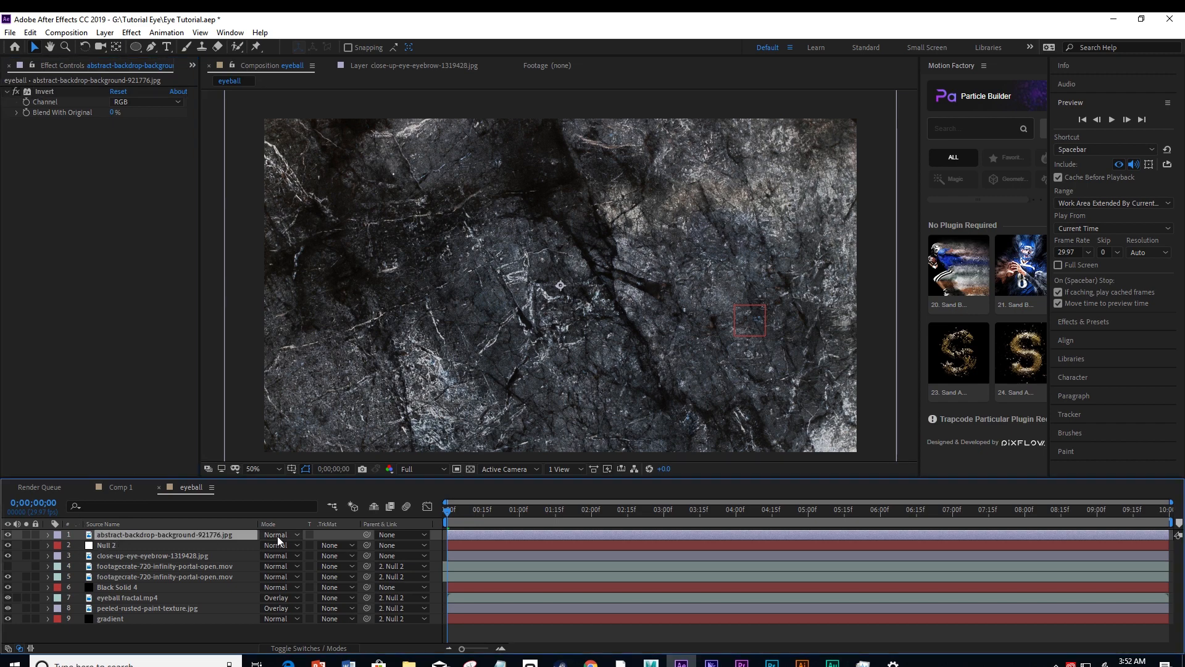
{"action": "left_click", "coordinate": [281, 536]}
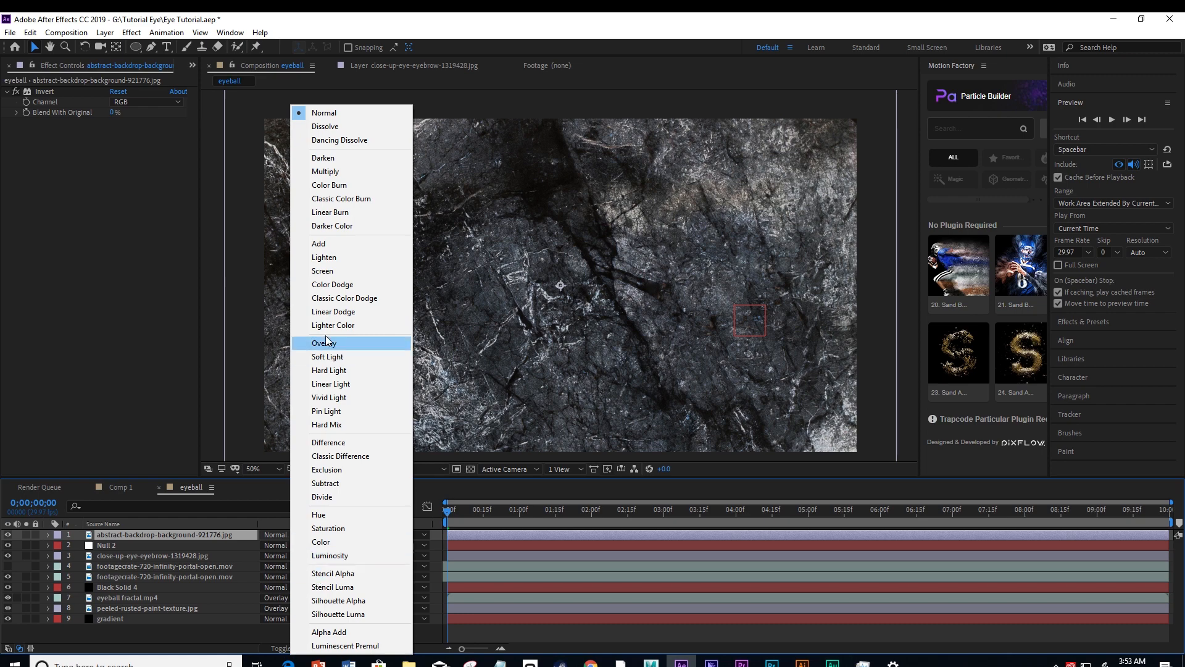
{"action": "left_click", "coordinate": [318, 271]}
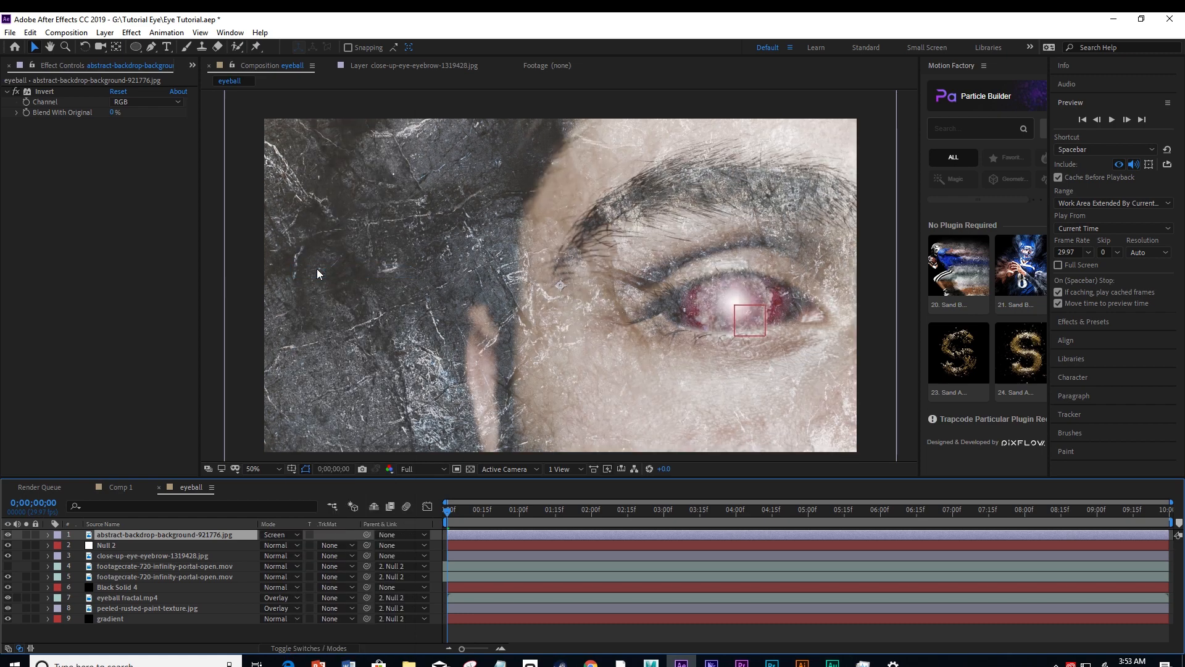
Apply the Brightness & Contrast colour-correction effect to the abstract backdrop texture layer and enable Use Legacy.
{"action": "right_click", "coordinate": [161, 534]}
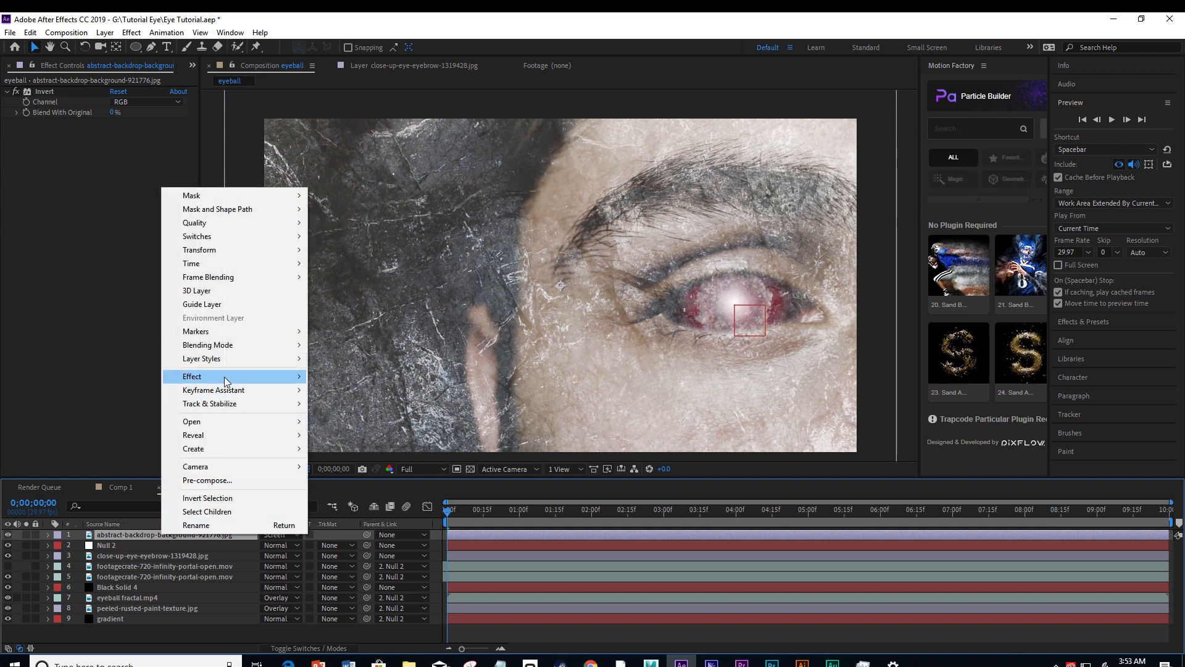
{"action": "mouse_move", "coordinate": [227, 378]}
{"action": "mouse_move", "coordinate": [358, 379]}
{"action": "mouse_move", "coordinate": [369, 275]}
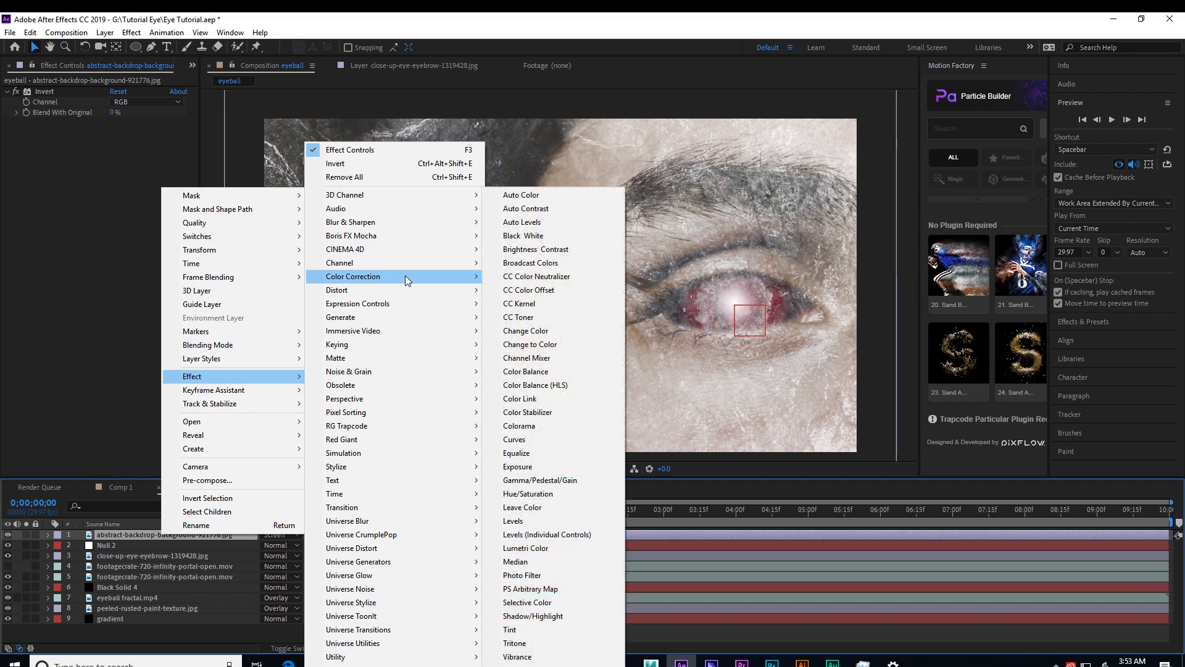
{"action": "left_click", "coordinate": [530, 250]}
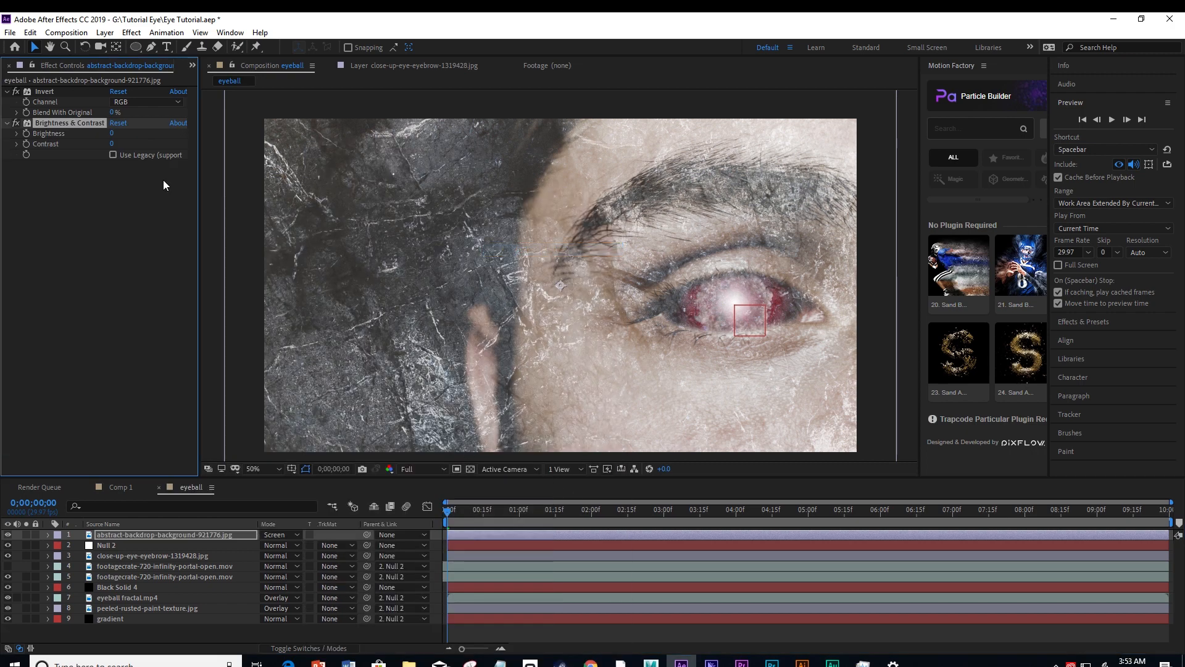
{"action": "left_click", "coordinate": [113, 155]}
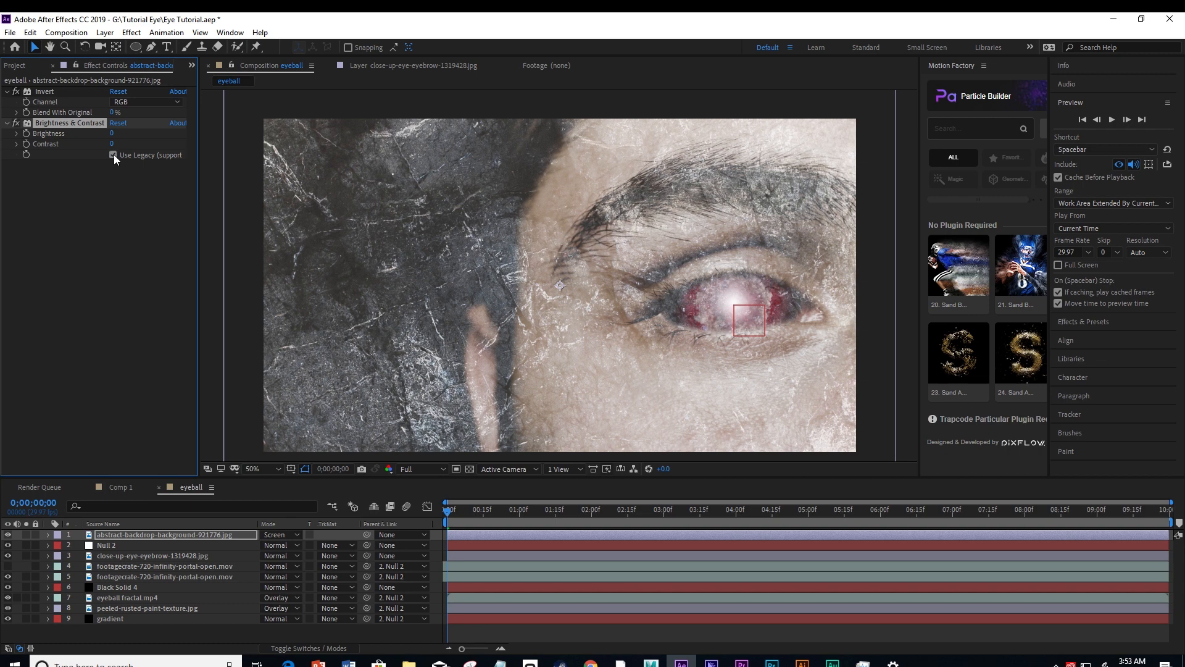
Set the texture layer's Brightness to -33 and Contrast to -9.
{"action": "left_click_drag", "start_coordinate": [197, 226], "coordinate": [258, 236]}
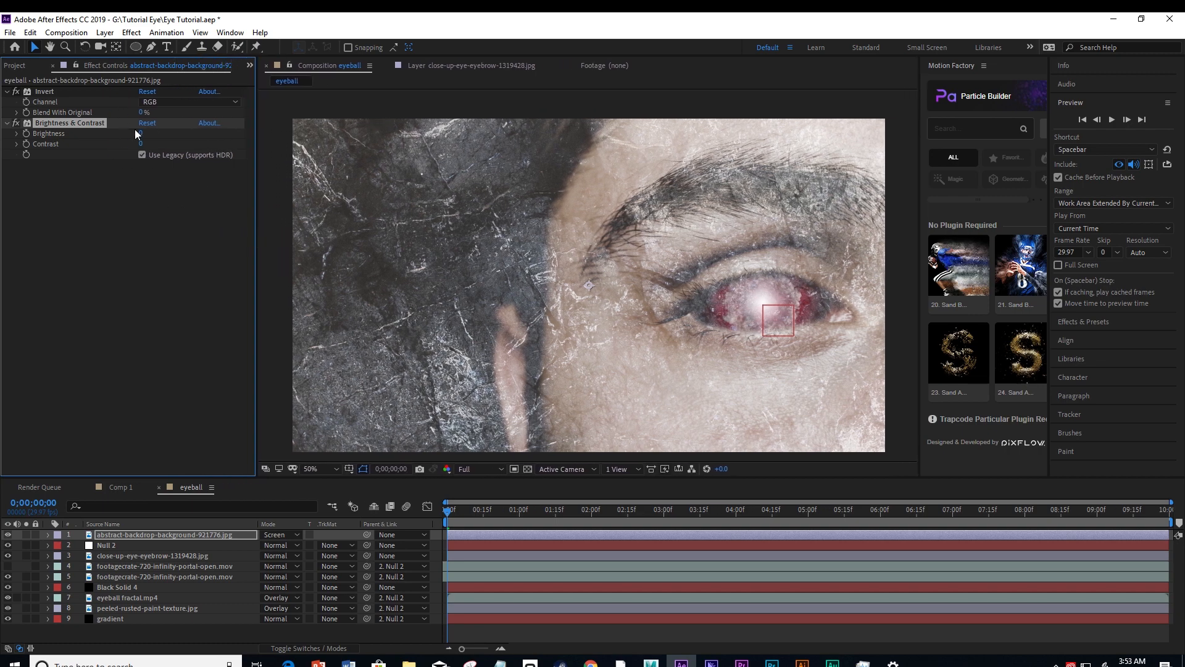
{"action": "mouse_move", "coordinate": [146, 133]}
{"action": "left_mouse_down"}
{"action": "mouse_move", "coordinate": [113, 136]}
{"action": "mouse_move", "coordinate": [123, 137]}
{"action": "left_mouse_up"}
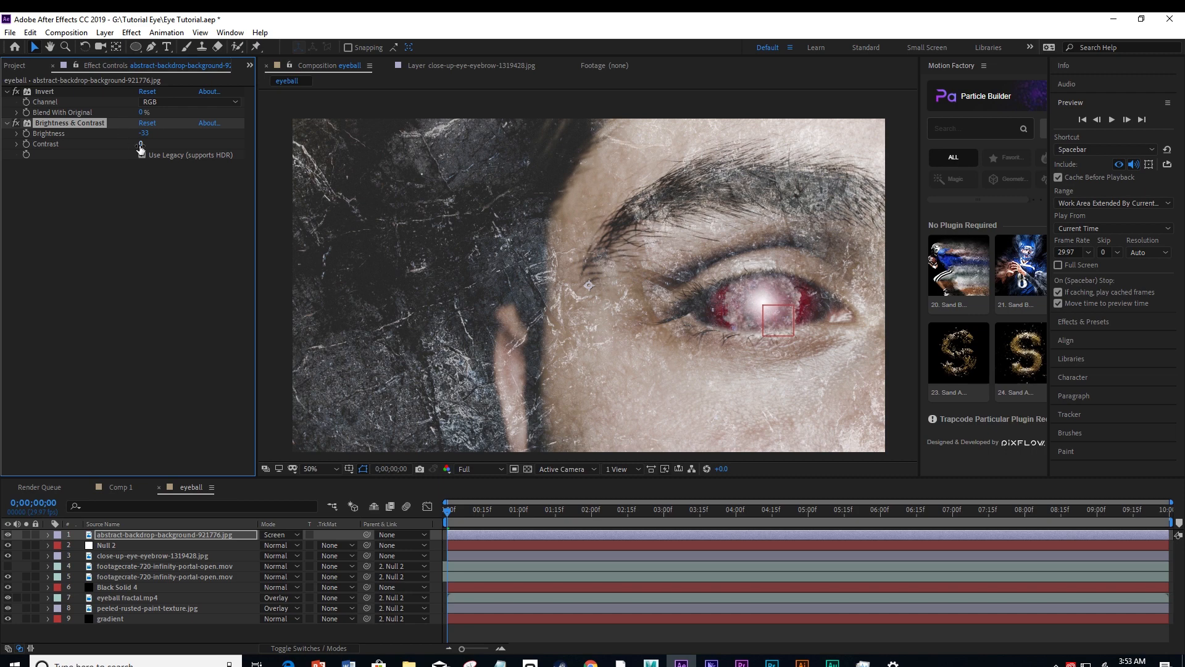
{"action": "left_click_drag", "start_coordinate": [140, 146], "coordinate": [122, 146]}
{"action": "left_click", "coordinate": [209, 315]}
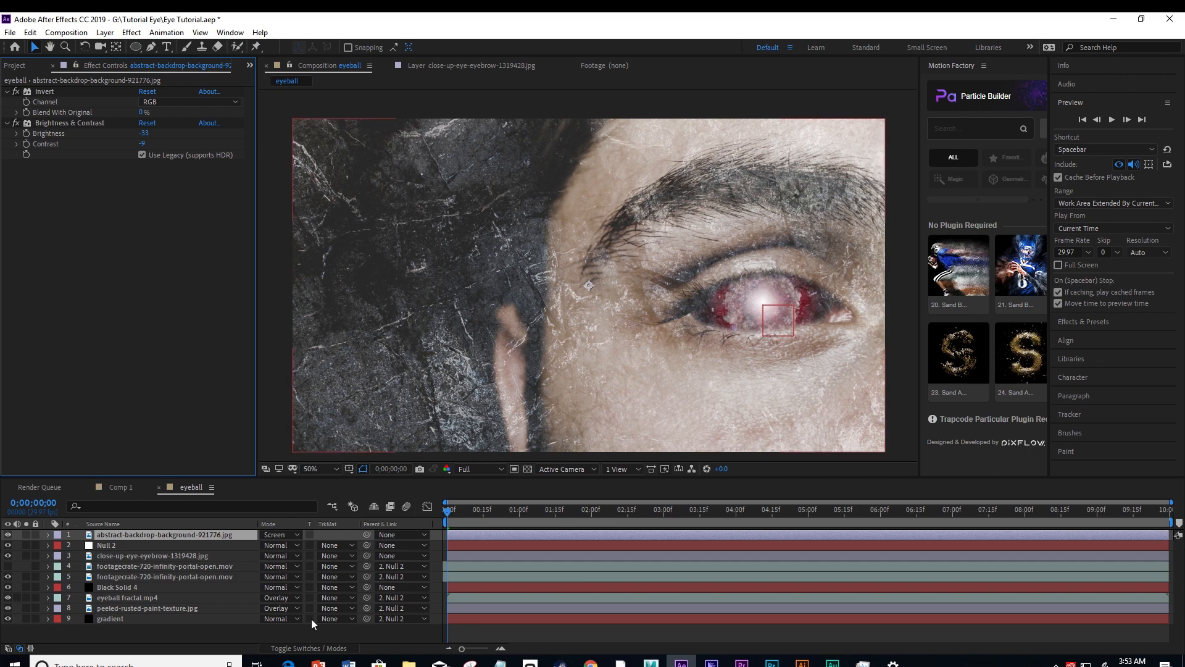
Add a new adjustment layer above all layers in the eyeball composition.
{"action": "left_click", "coordinate": [238, 632]}
{"action": "right_click", "coordinate": [239, 632]}
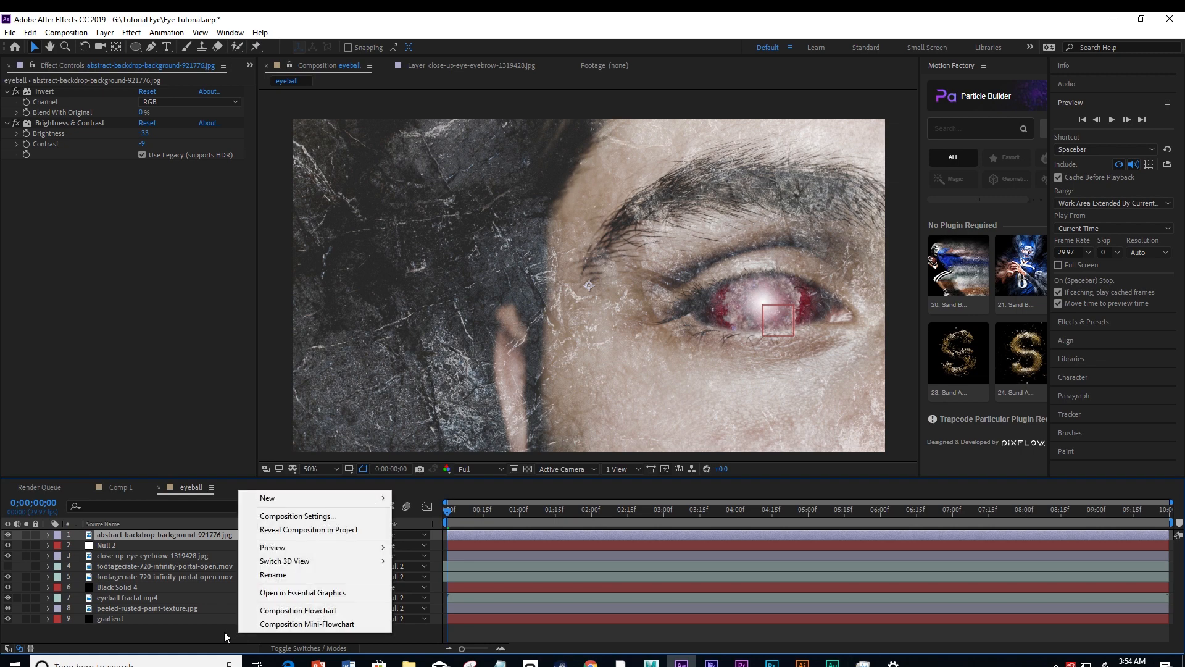
{"action": "mouse_move", "coordinate": [288, 501]}
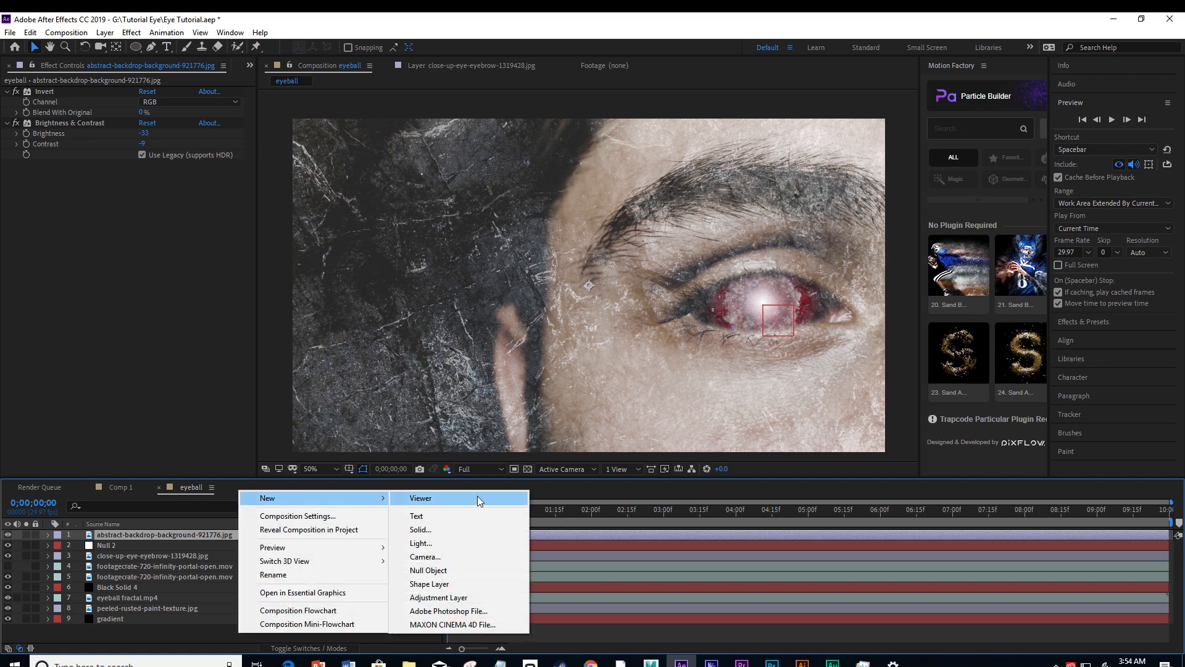
{"action": "left_click", "coordinate": [439, 598]}
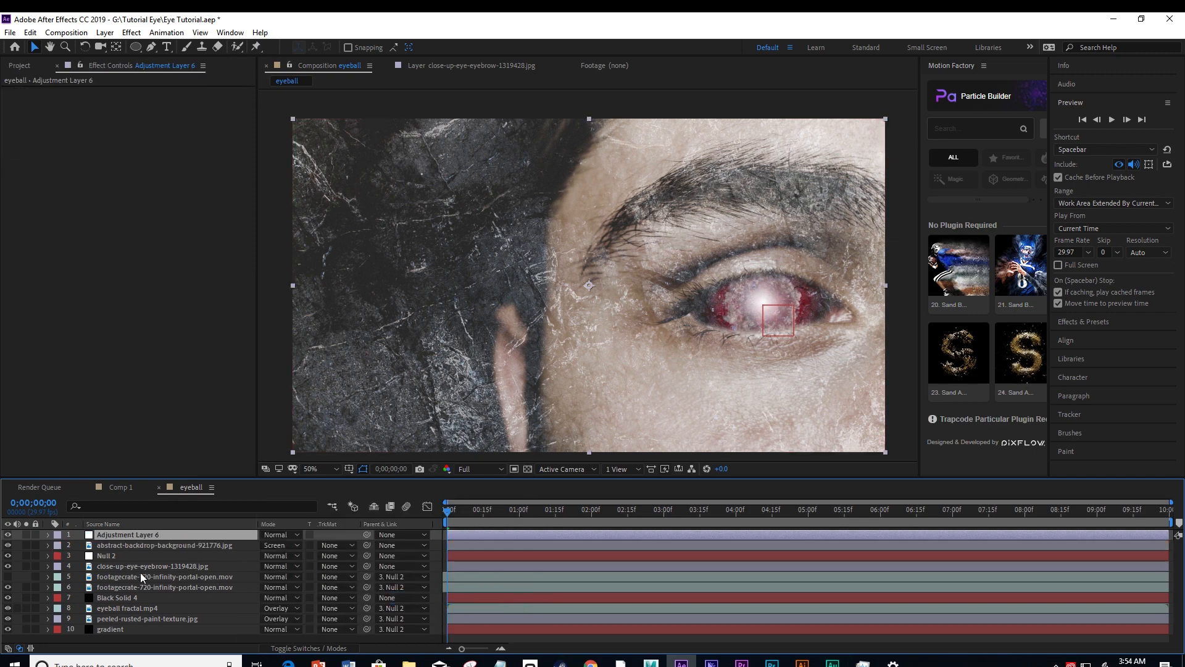
Apply the Lumetri Color effect to the new adjustment layer.
{"action": "right_click", "coordinate": [119, 535]}
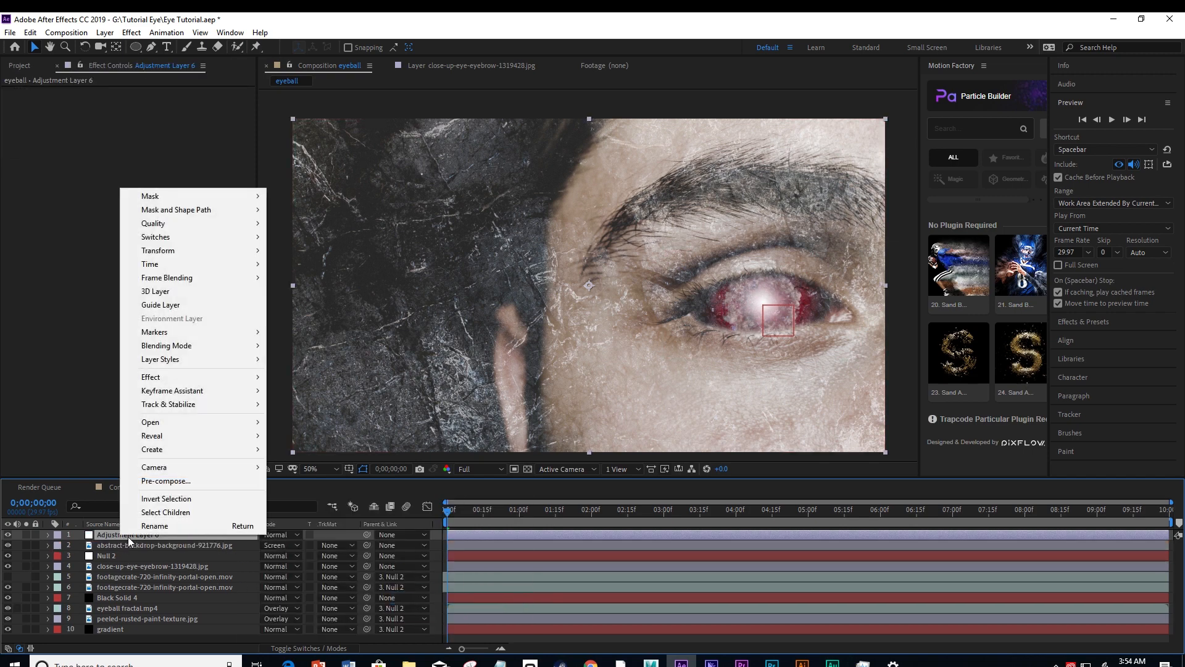
{"action": "mouse_move", "coordinate": [196, 378]}
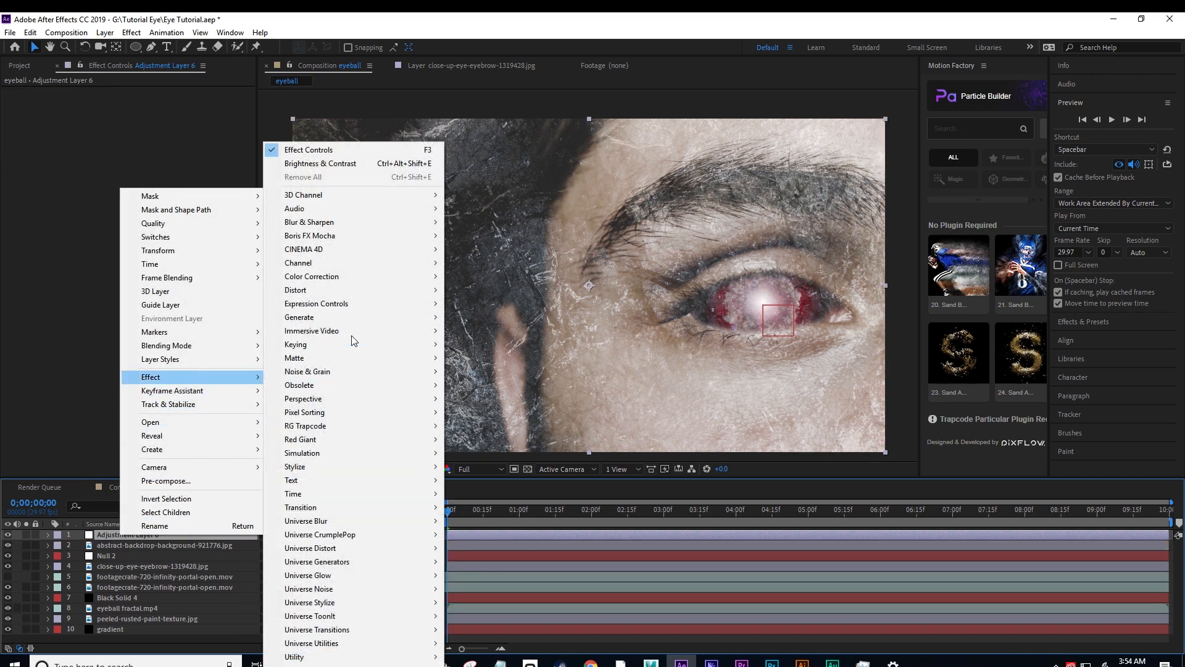
{"action": "mouse_move", "coordinate": [349, 283]}
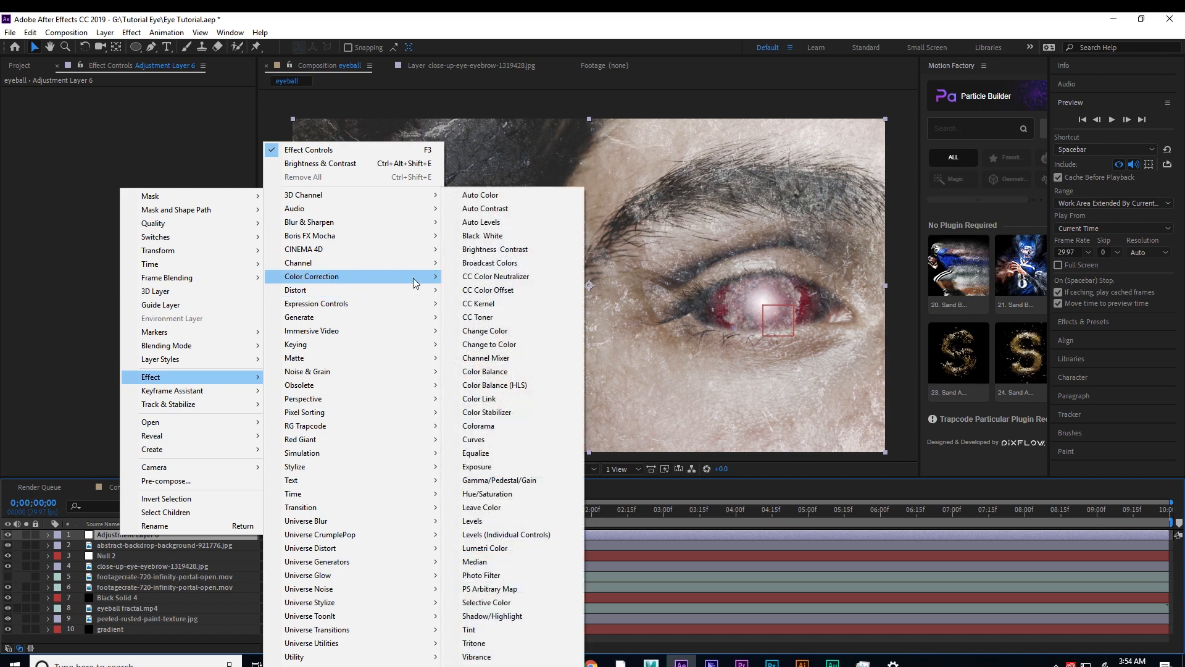
{"action": "left_click", "coordinate": [491, 550]}
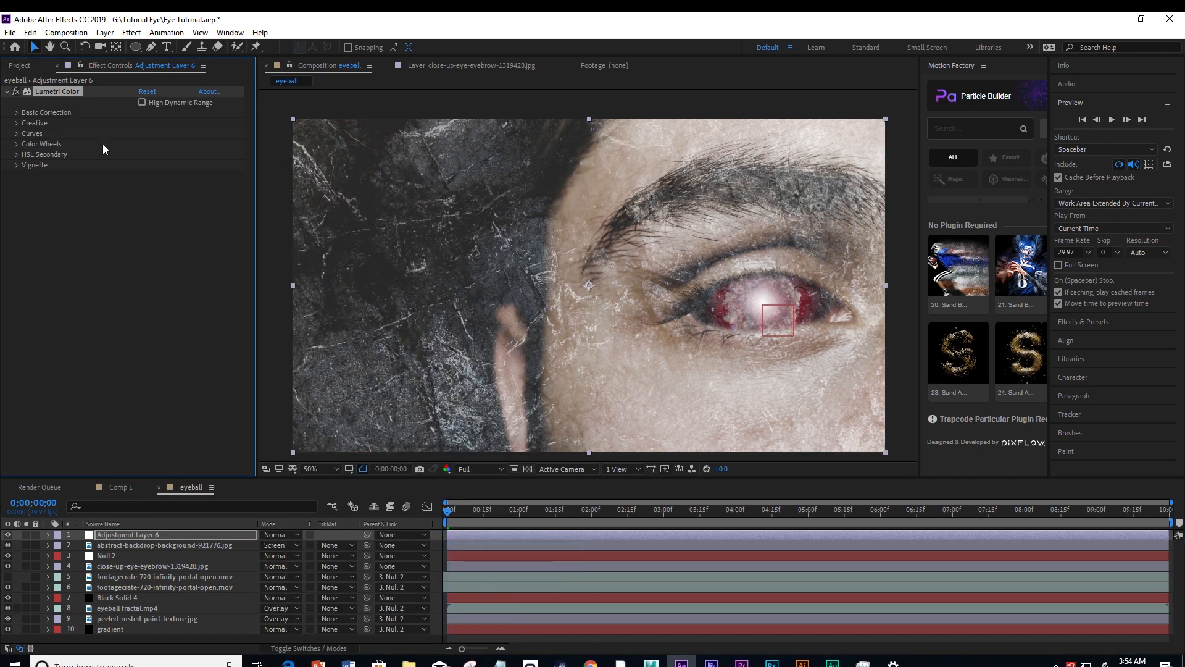
Raise Faded Film to about 32 in Lumetri Color's Creative adjustments on the adjustment layer.
{"action": "left_click", "coordinate": [17, 123]}
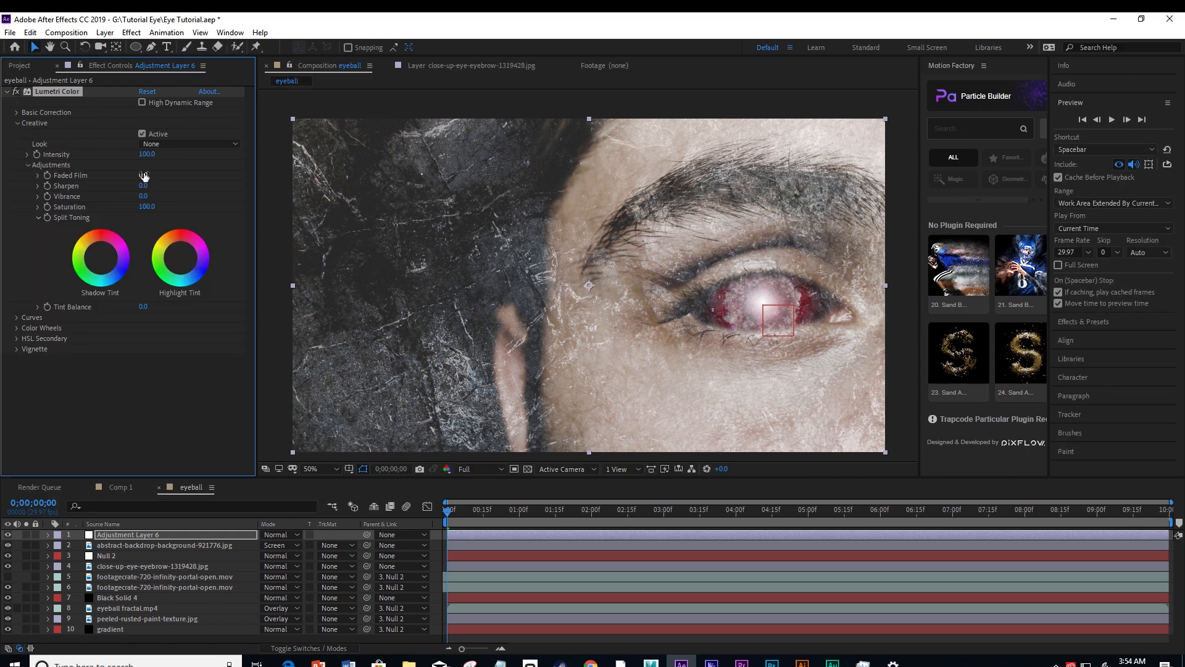
{"action": "left_click_drag", "start_coordinate": [143, 176], "coordinate": [162, 171]}
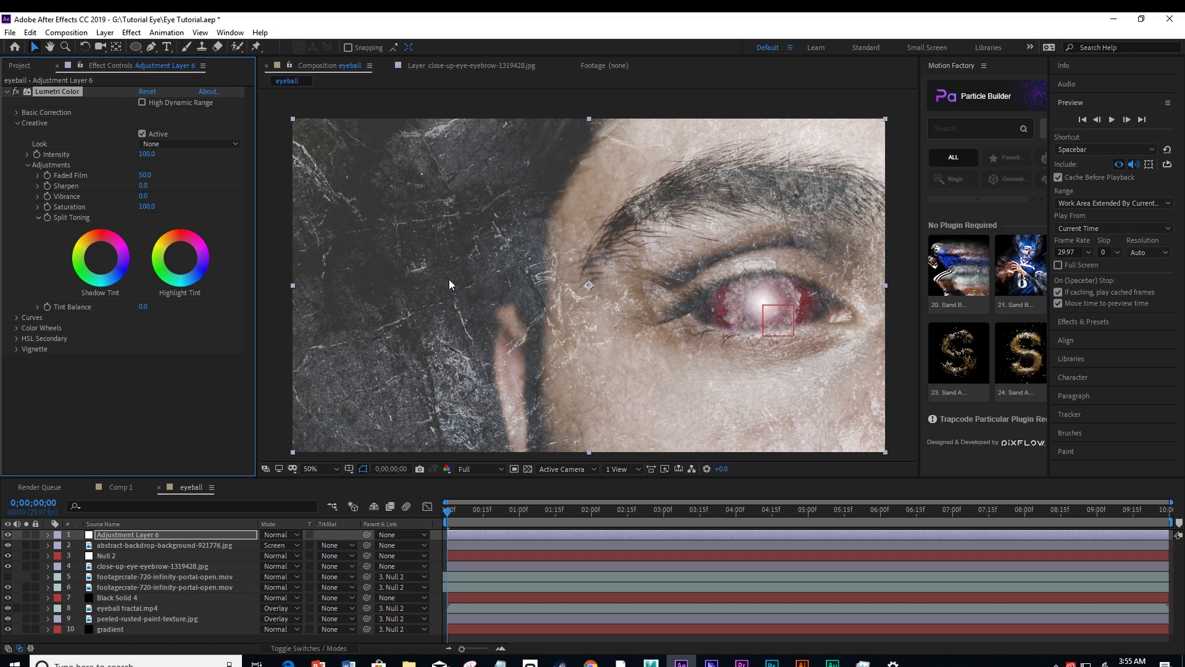
Add fuzz.mp4 above all layers in the eyeball composition and set its blending mode to Soft Light.
{"action": "left_click", "coordinate": [23, 65]}
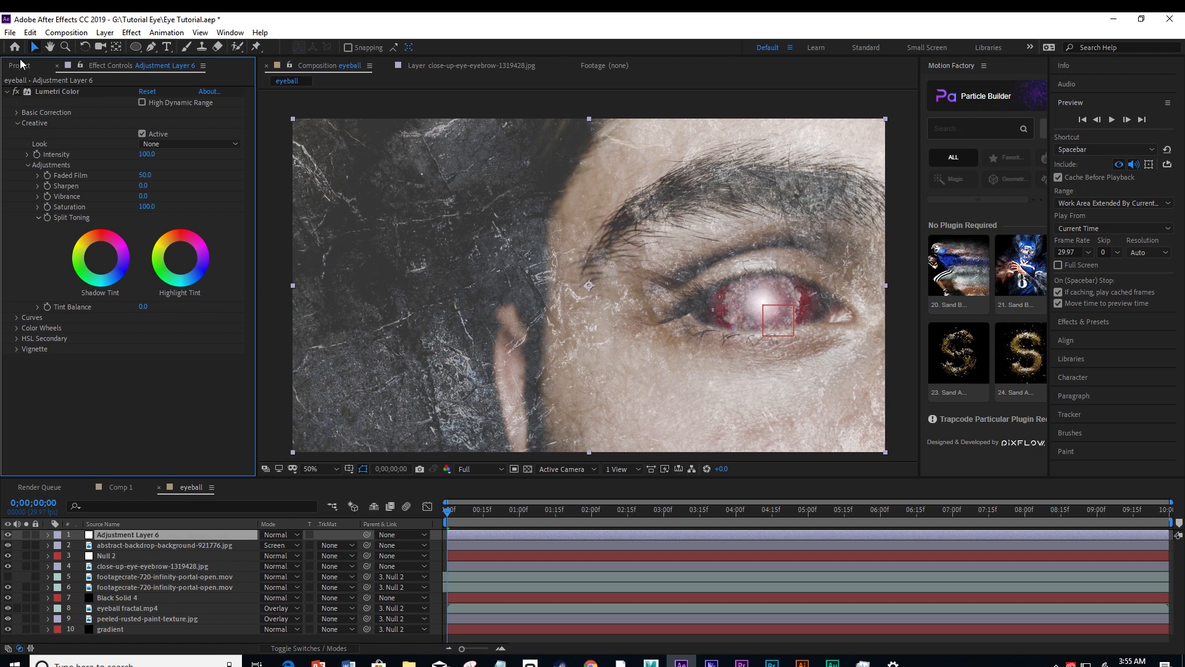
{"action": "left_click", "coordinate": [21, 64]}
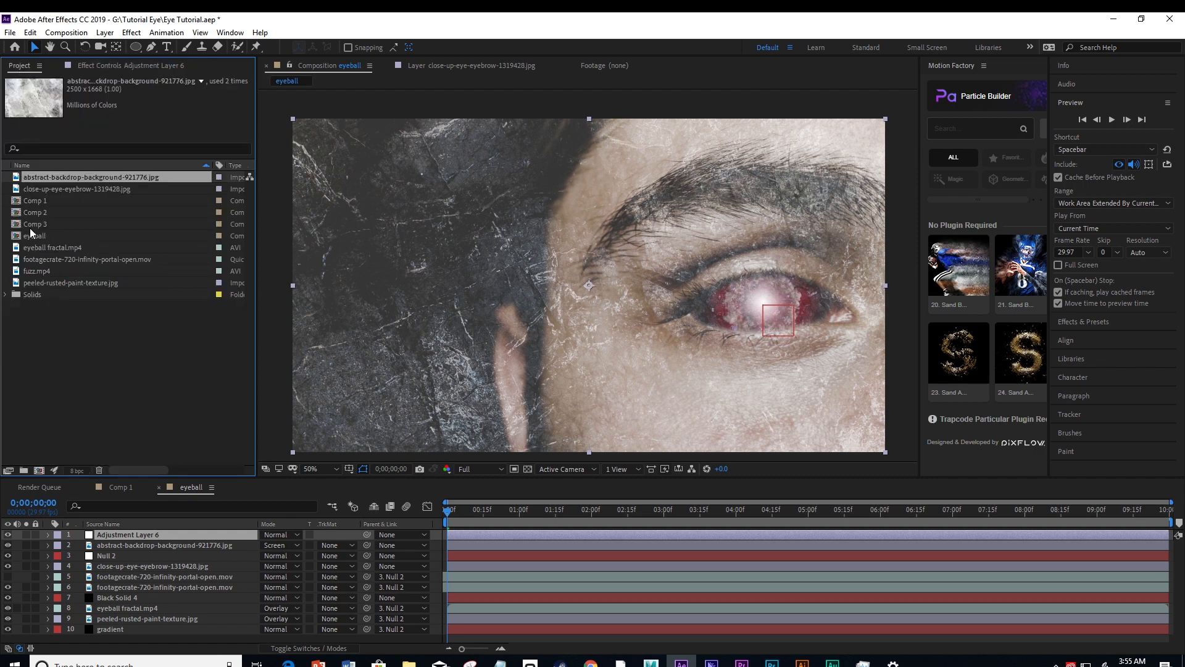
{"action": "left_click", "coordinate": [35, 271]}
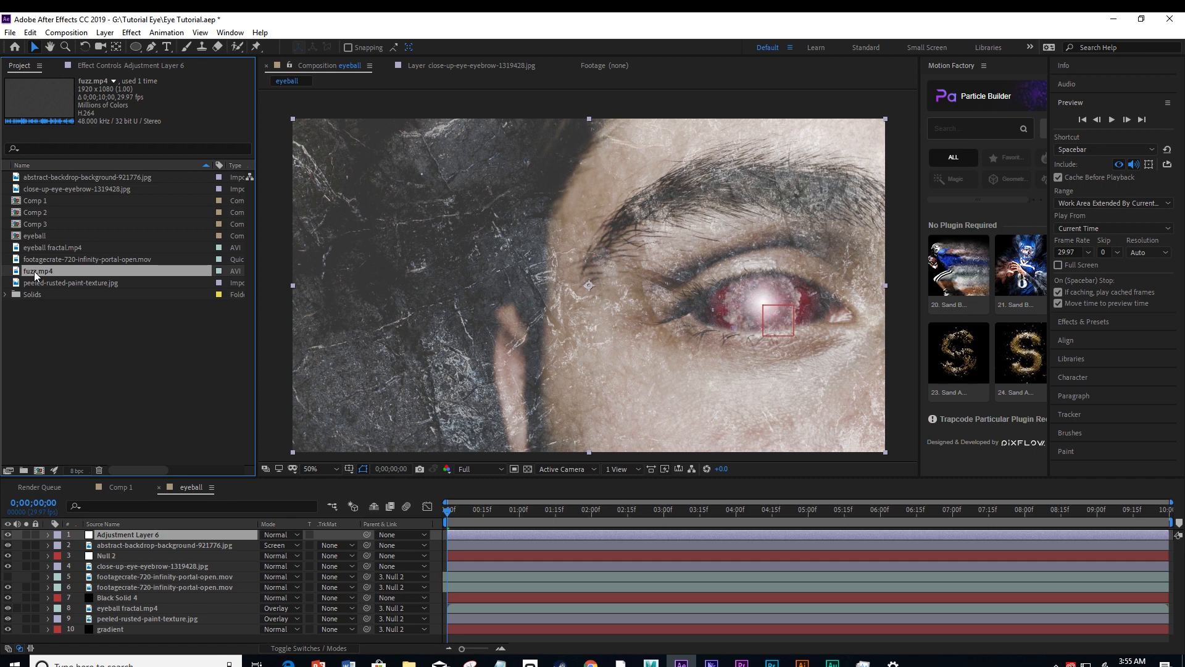
{"action": "left_click_drag", "start_coordinate": [34, 271], "coordinate": [88, 536]}
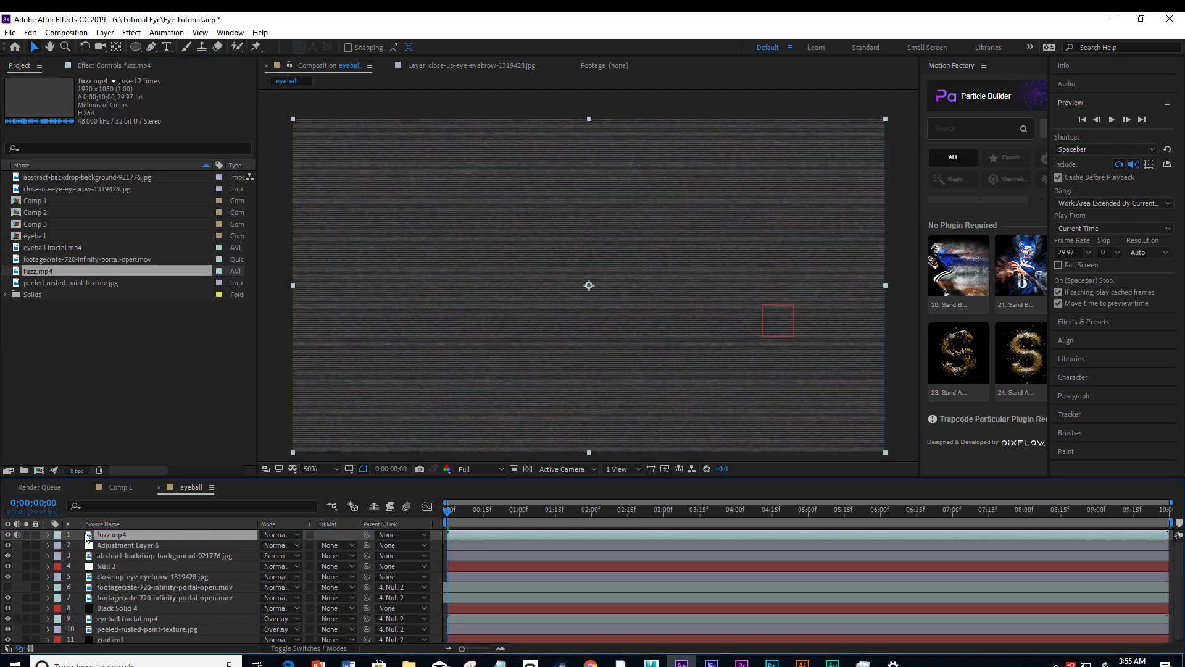
{"action": "left_click", "coordinate": [277, 534]}
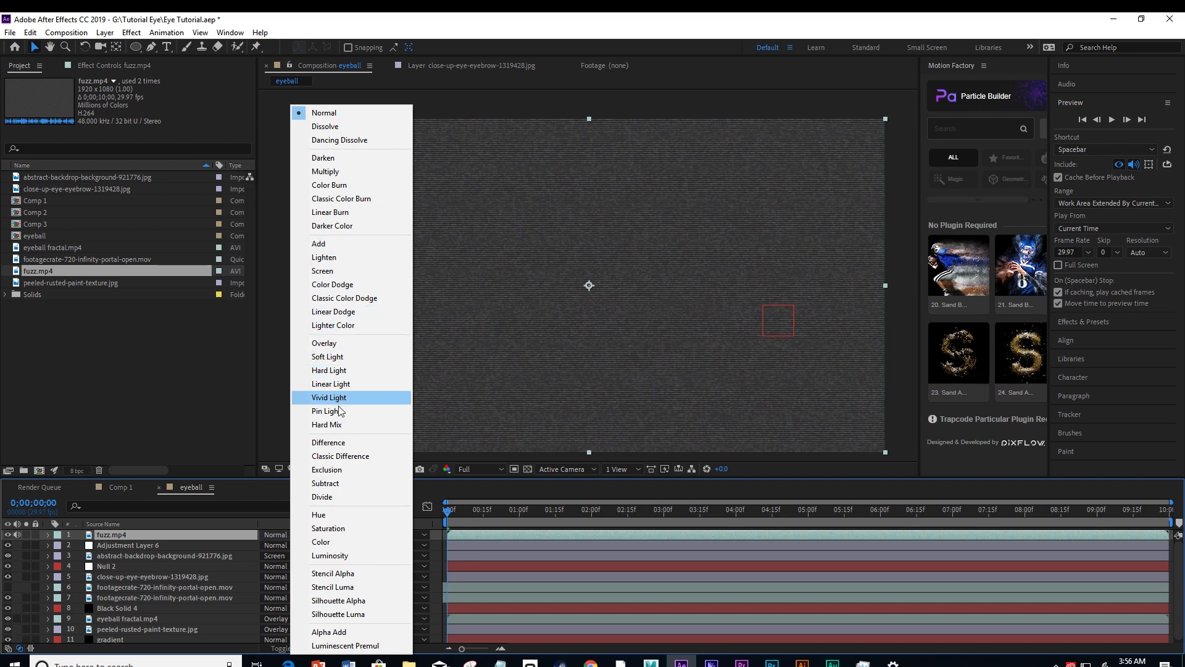
{"action": "left_click", "coordinate": [330, 356]}
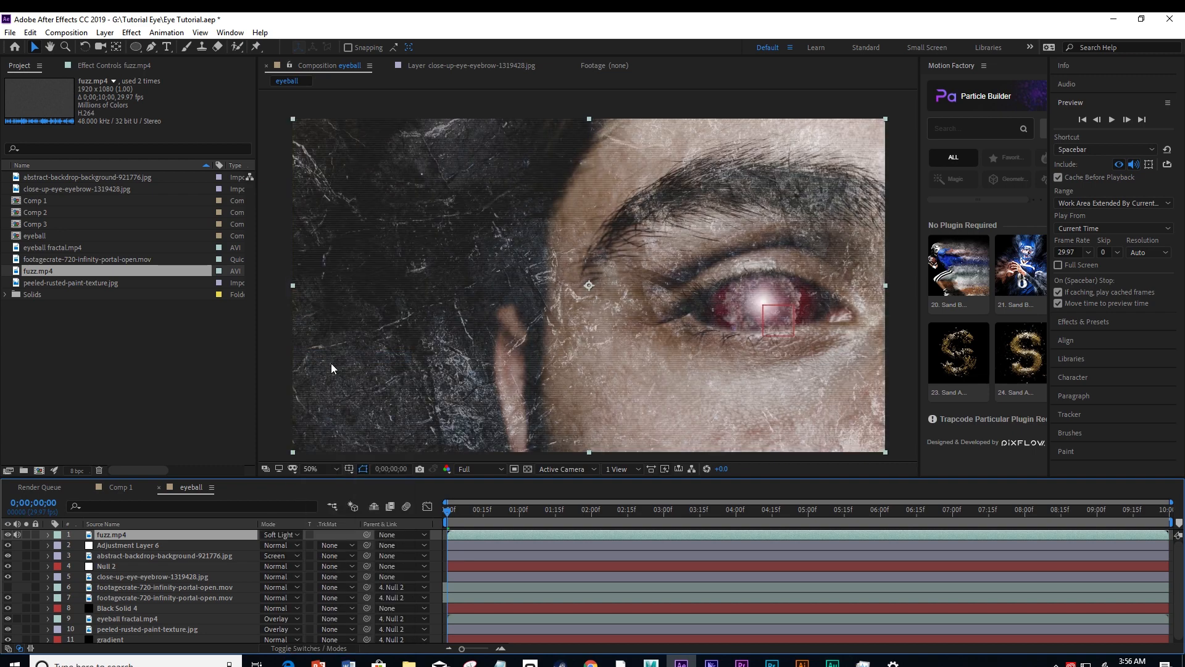
Examine the fuzz overlay's scan lines over the face close up, both on a still frame and during playback.
{"action": "key", "text": "slash"}
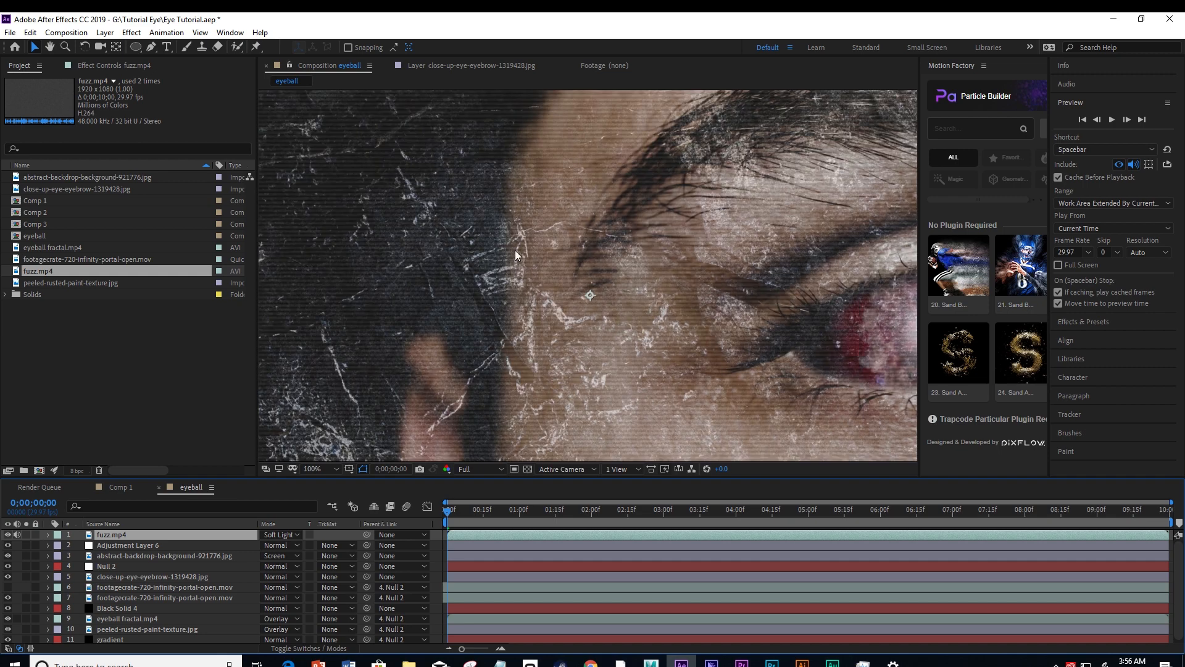
{"action": "key", "text": "period"}
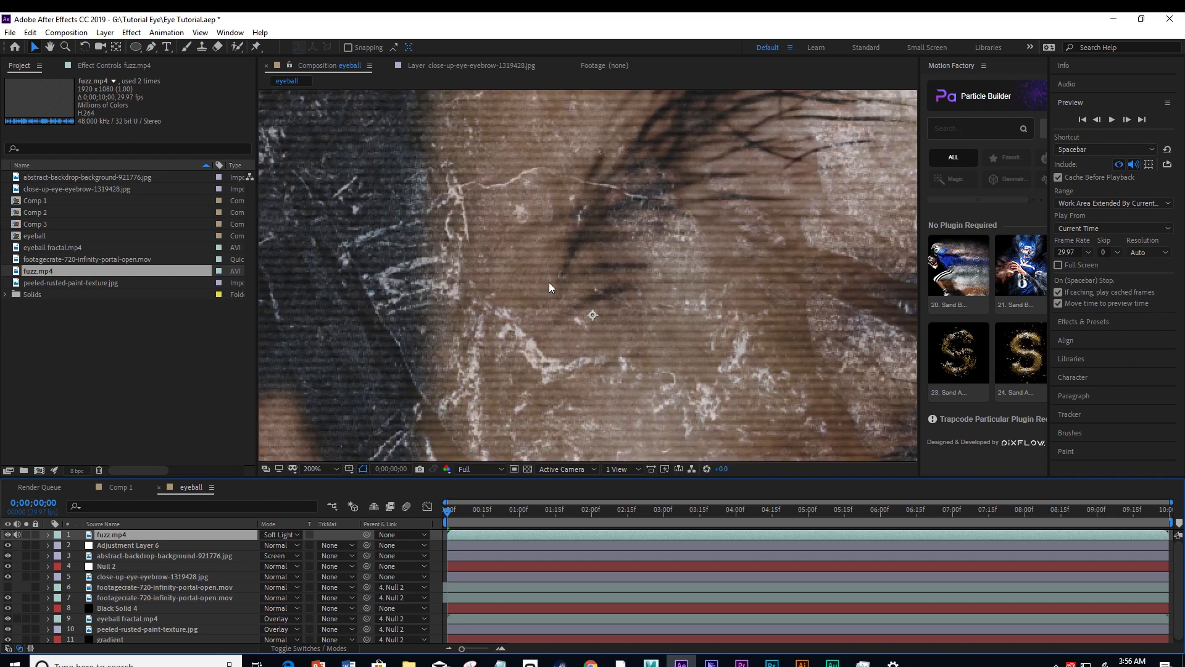
{"action": "key", "text": "comma"}
{"action": "key", "text": "comma"}
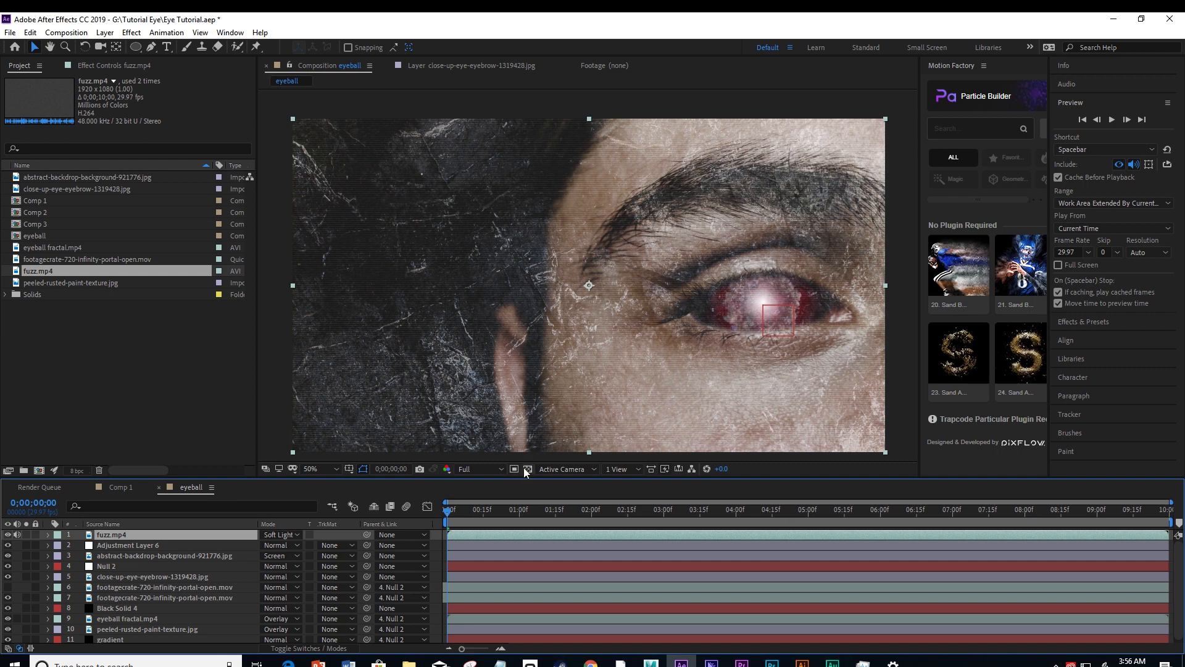
{"action": "left_click", "coordinate": [1113, 118]}
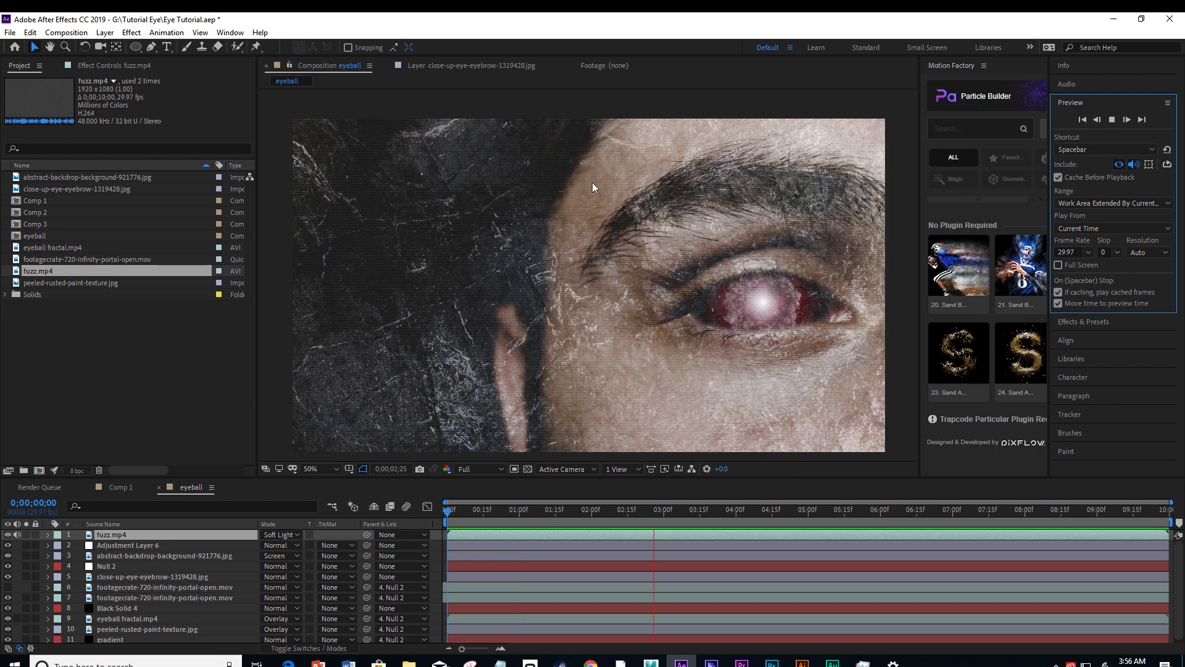
{"action": "scroll", "coordinate": [598, 289], "scroll_direction": "up", "scroll_amount": 2}
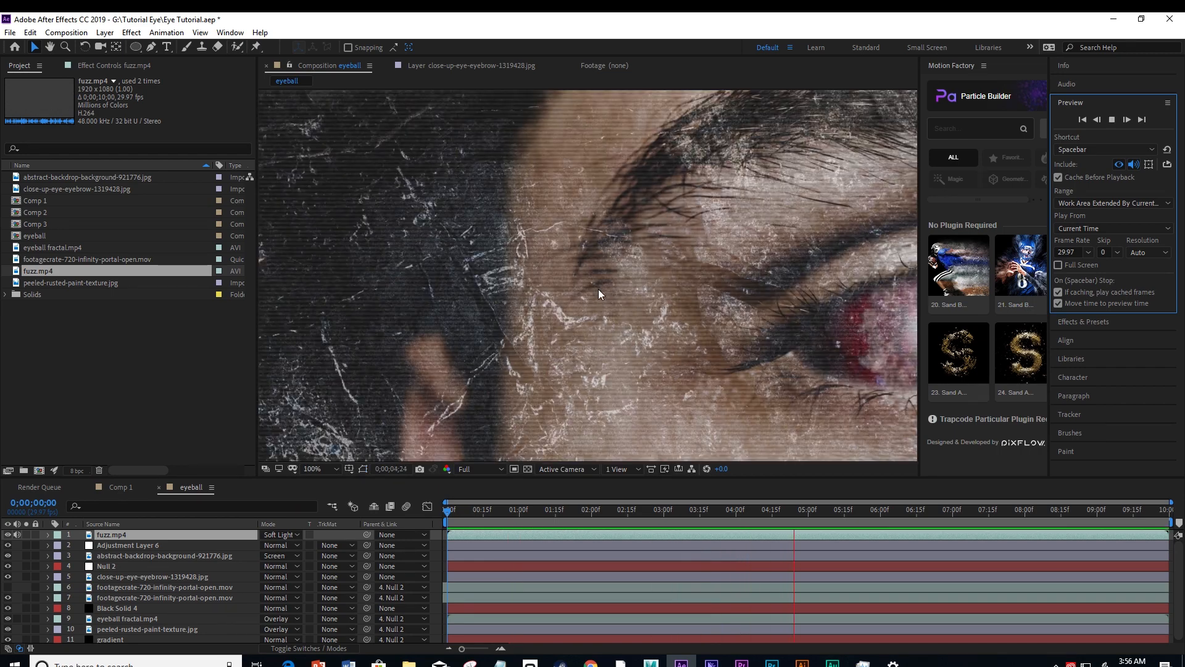
{"action": "scroll", "coordinate": [587, 294], "scroll_direction": "down", "scroll_amount": 2}
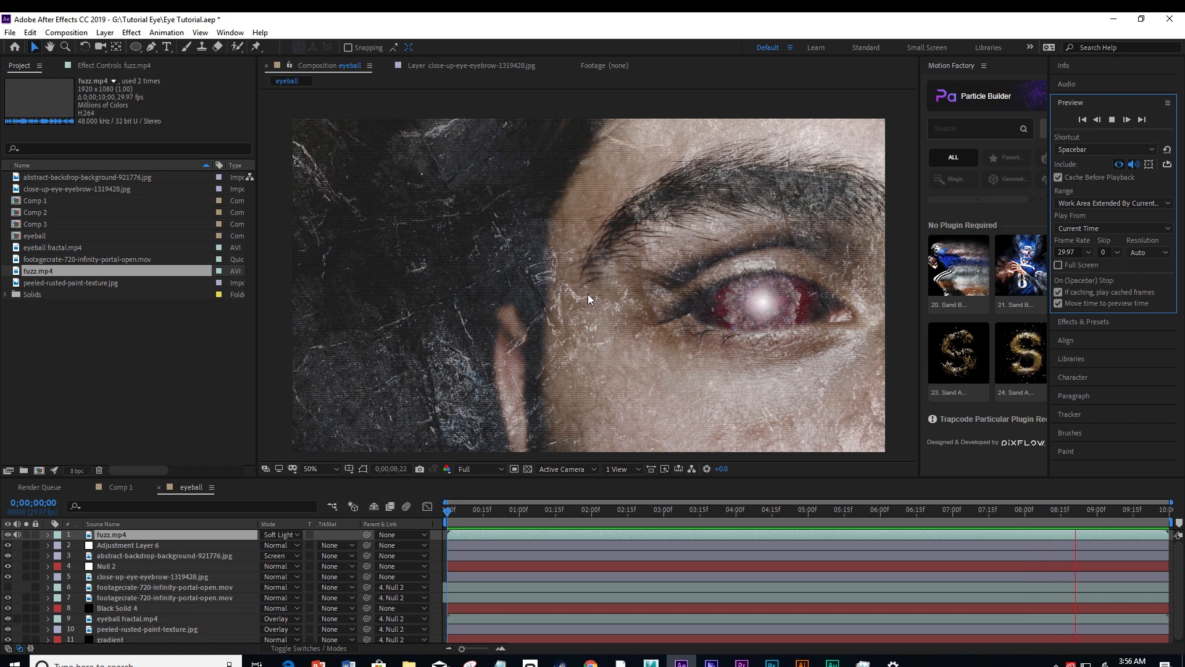
{"action": "left_click", "coordinate": [897, 233]}
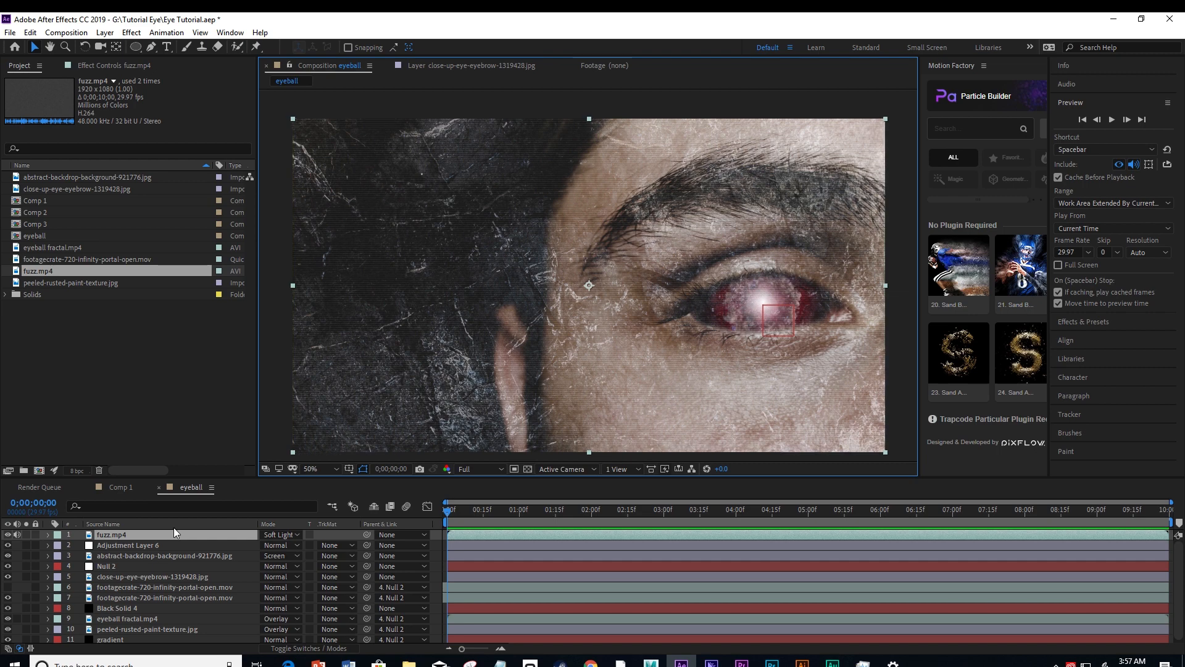
Set a Position keyframe on Null 2 at 0;00;02;22.
{"action": "left_click", "coordinate": [106, 566]}
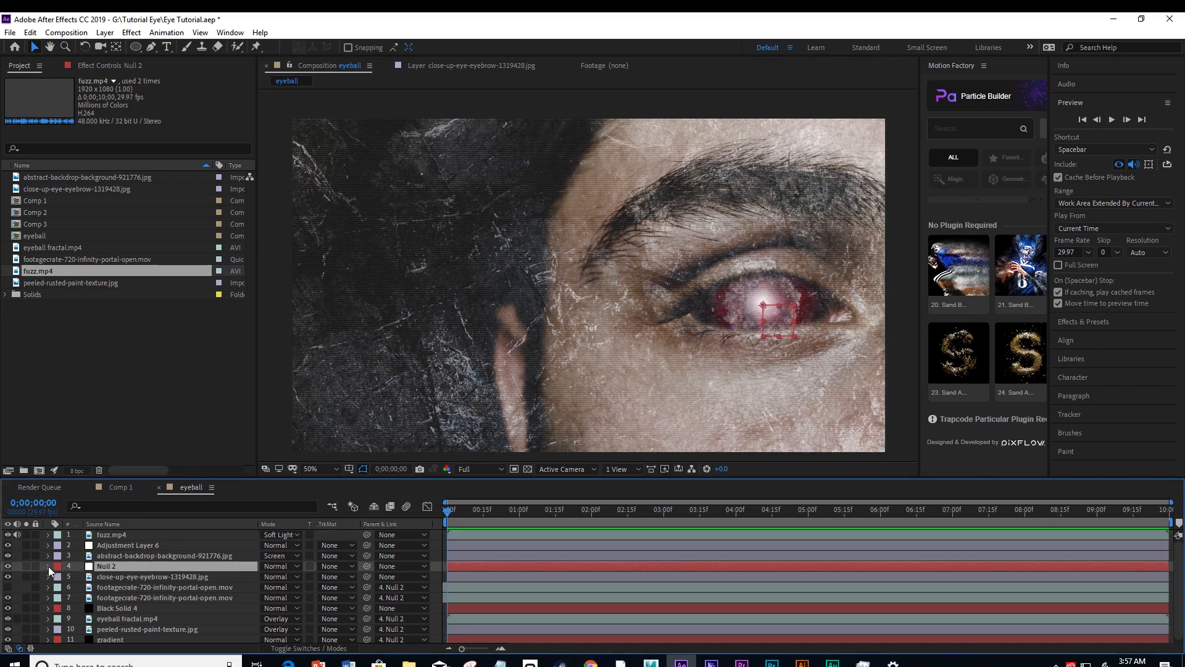
{"action": "left_click", "coordinate": [48, 566]}
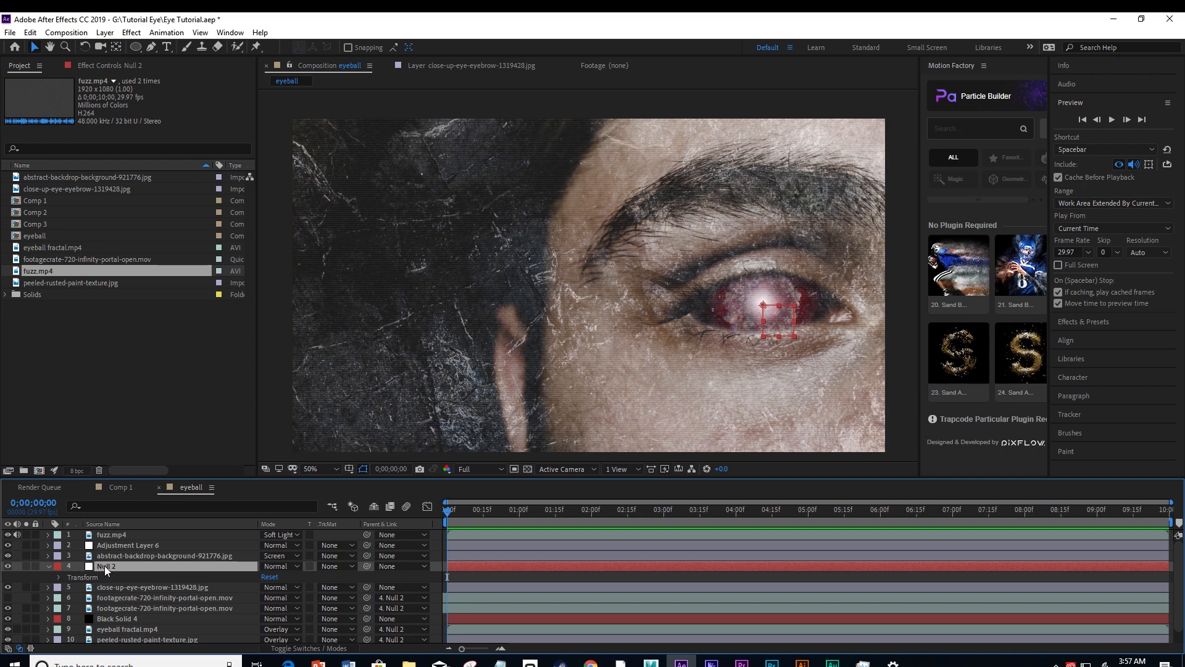
{"action": "left_click", "coordinate": [59, 576]}
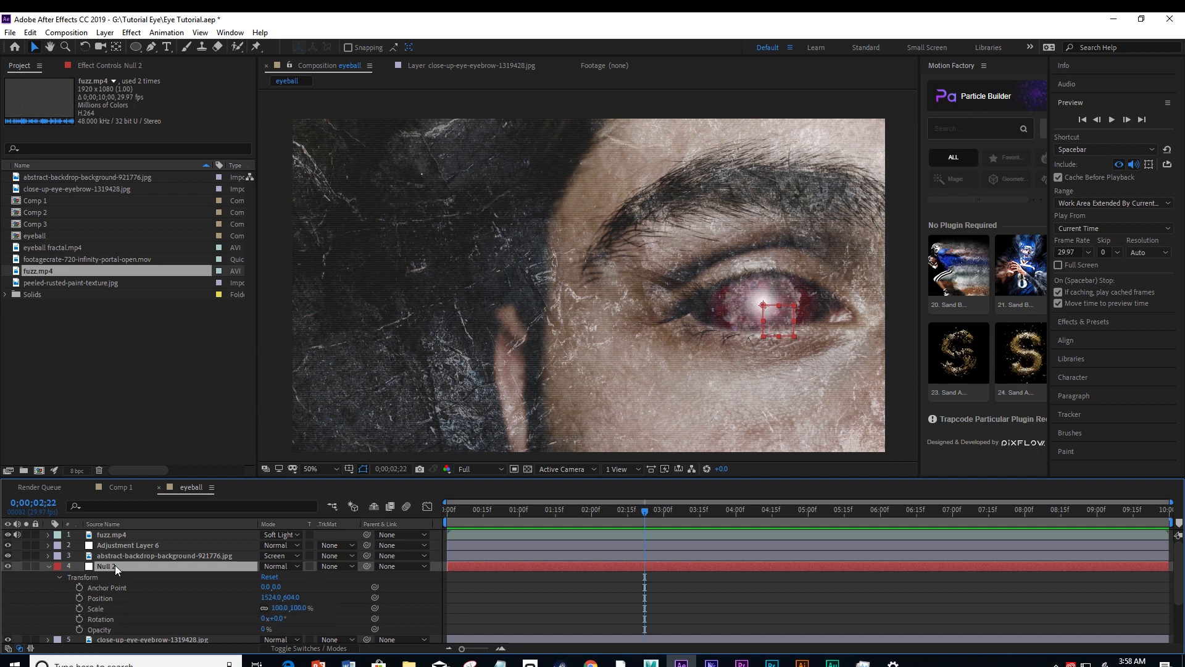
{"action": "left_click", "coordinate": [79, 599]}
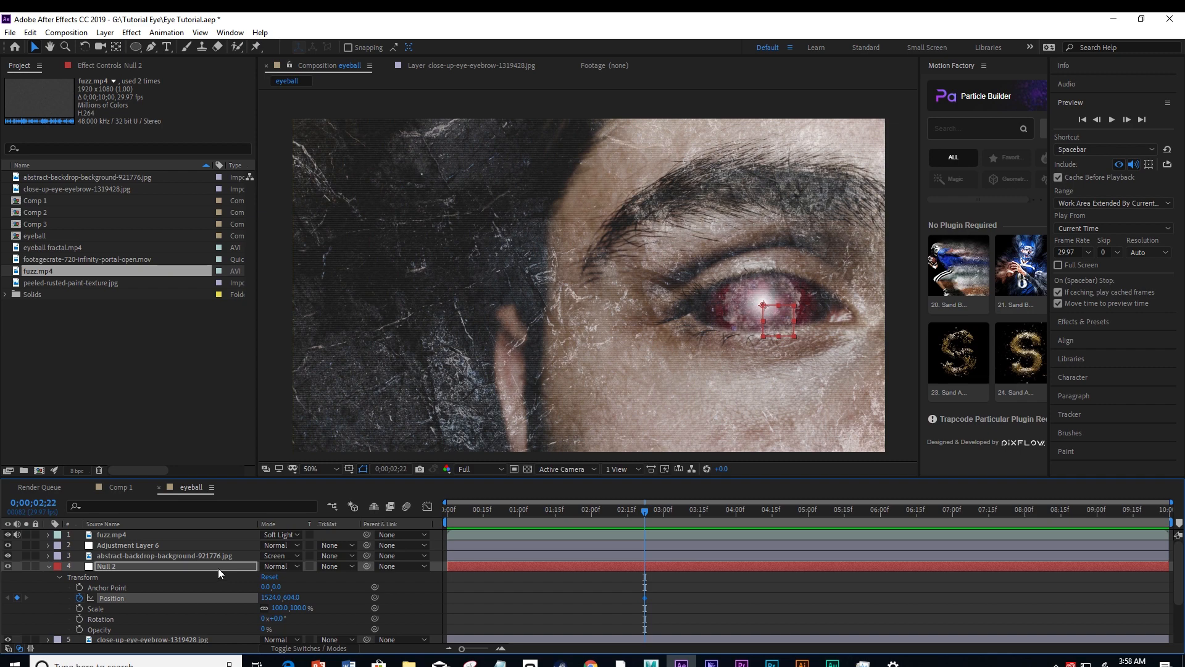
{"action": "scroll", "coordinate": [210, 564], "scroll_direction": "down", "scroll_amount": 2}
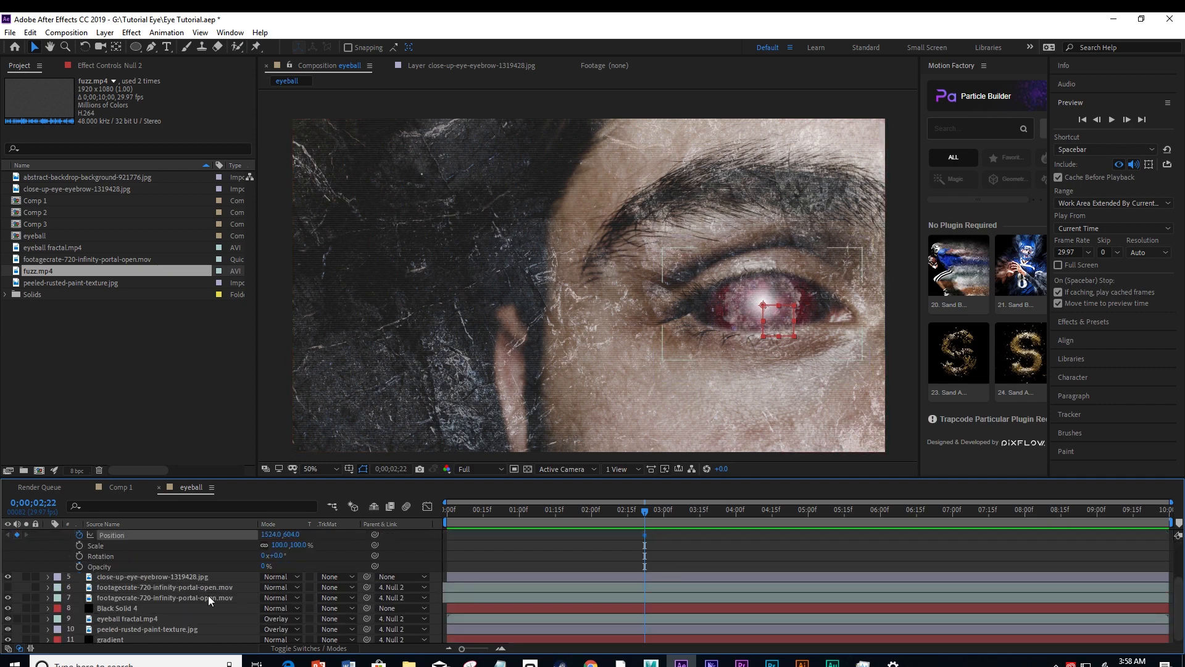
{"action": "scroll", "coordinate": [179, 586], "scroll_direction": "up", "scroll_amount": 2}
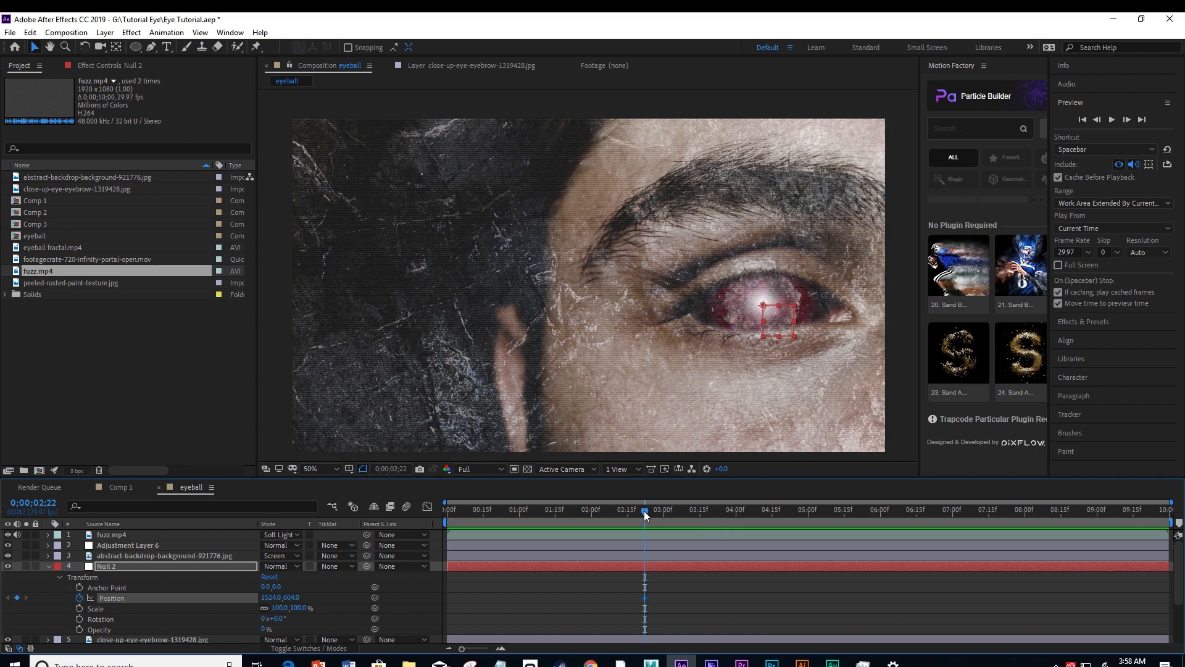
At 0;00;00;00, move Null 2 slightly left and down to a Position of 1478, 614.
{"action": "left_click_drag", "start_coordinate": [643, 510], "coordinate": [424, 523]}
{"action": "mouse_move", "coordinate": [779, 321]}
{"action": "left_mouse_down"}
{"action": "mouse_move", "coordinate": [748, 332]}
{"action": "mouse_move", "coordinate": [765, 327]}
{"action": "left_mouse_up"}
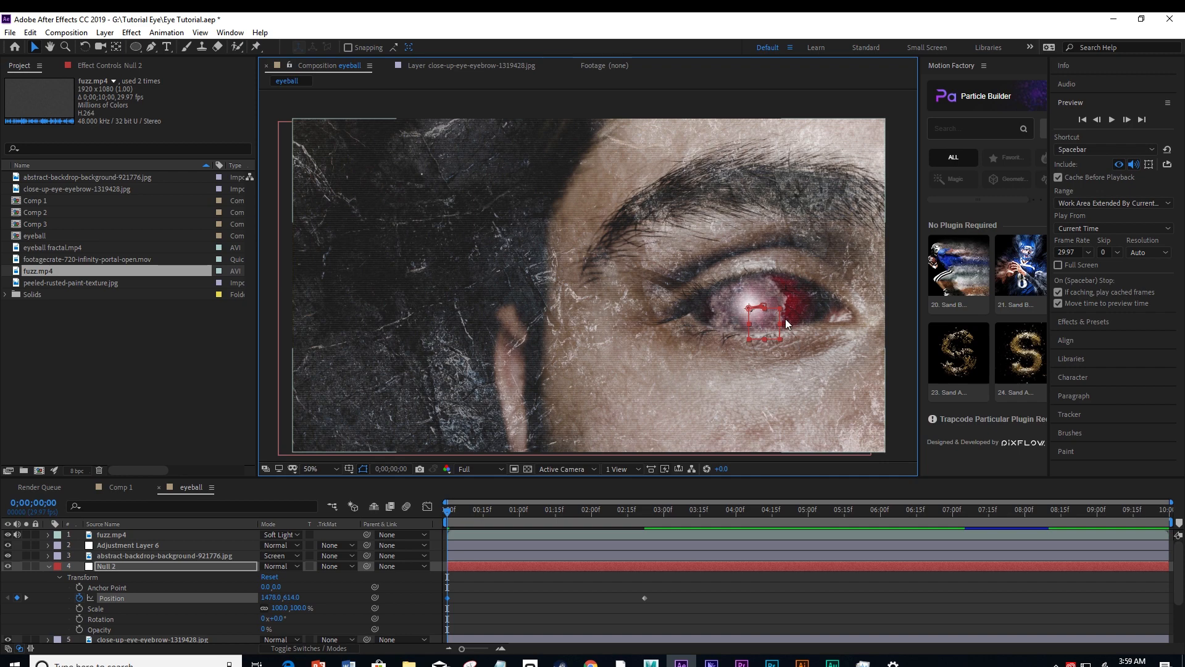
{"action": "left_click", "coordinate": [138, 565]}
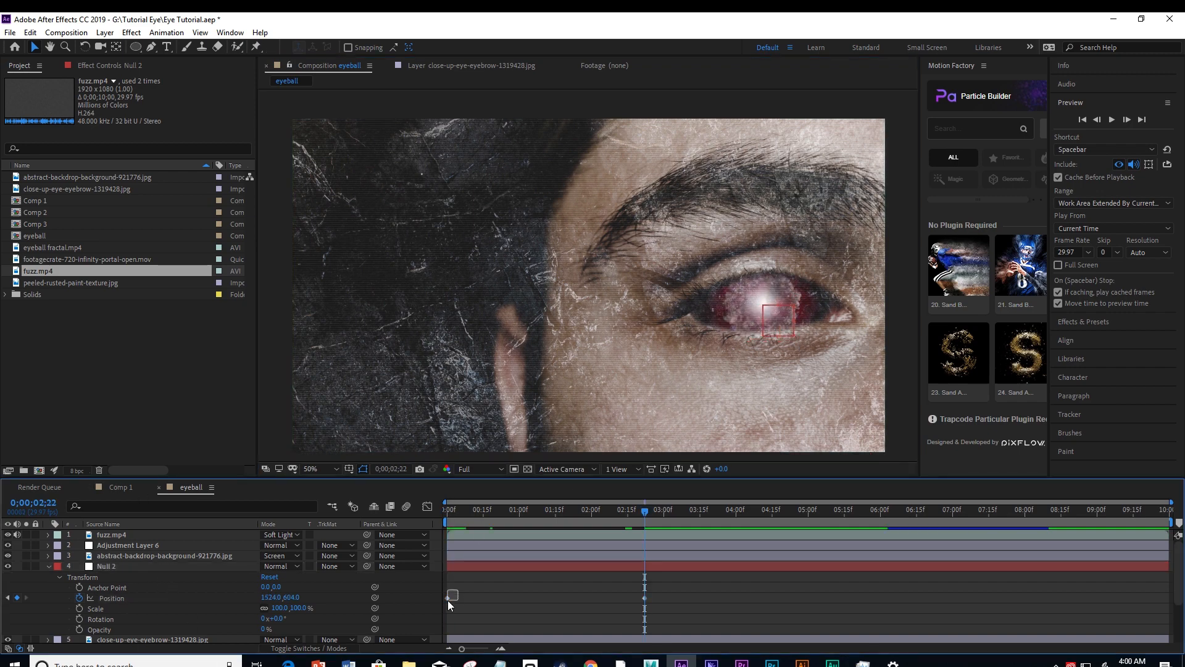
Copy Null 2's first Position keyframe to 0;00;02;15 and play the eye movement from the start.
{"action": "left_click", "coordinate": [448, 598]}
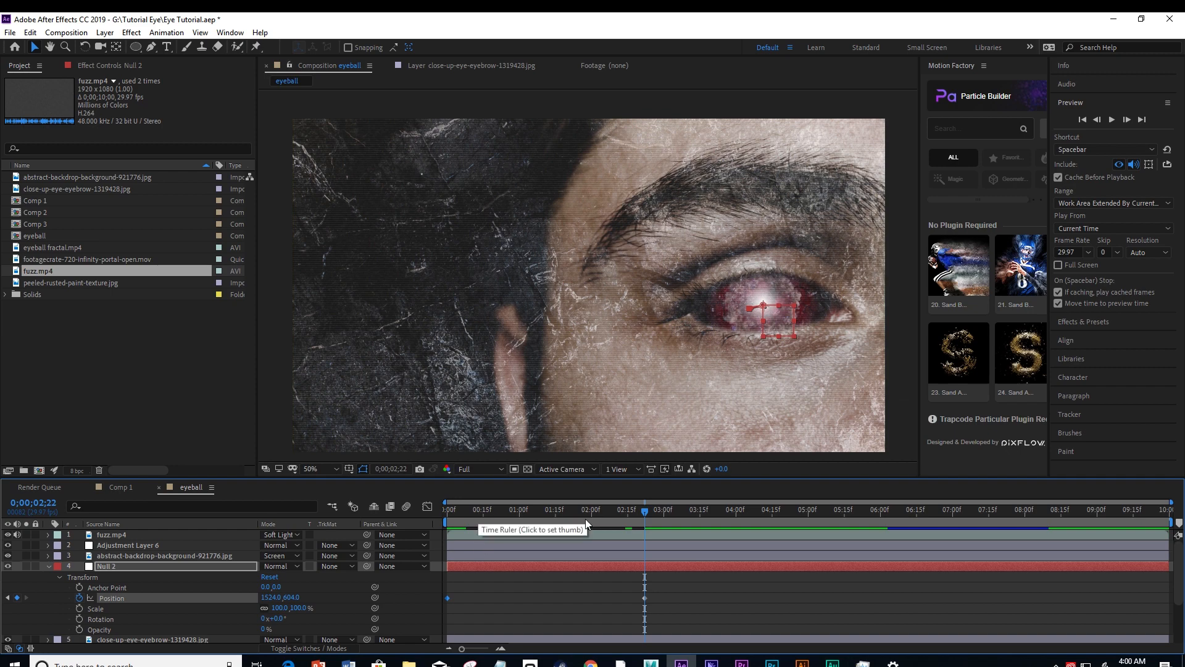
{"action": "left_click", "coordinate": [627, 516]}
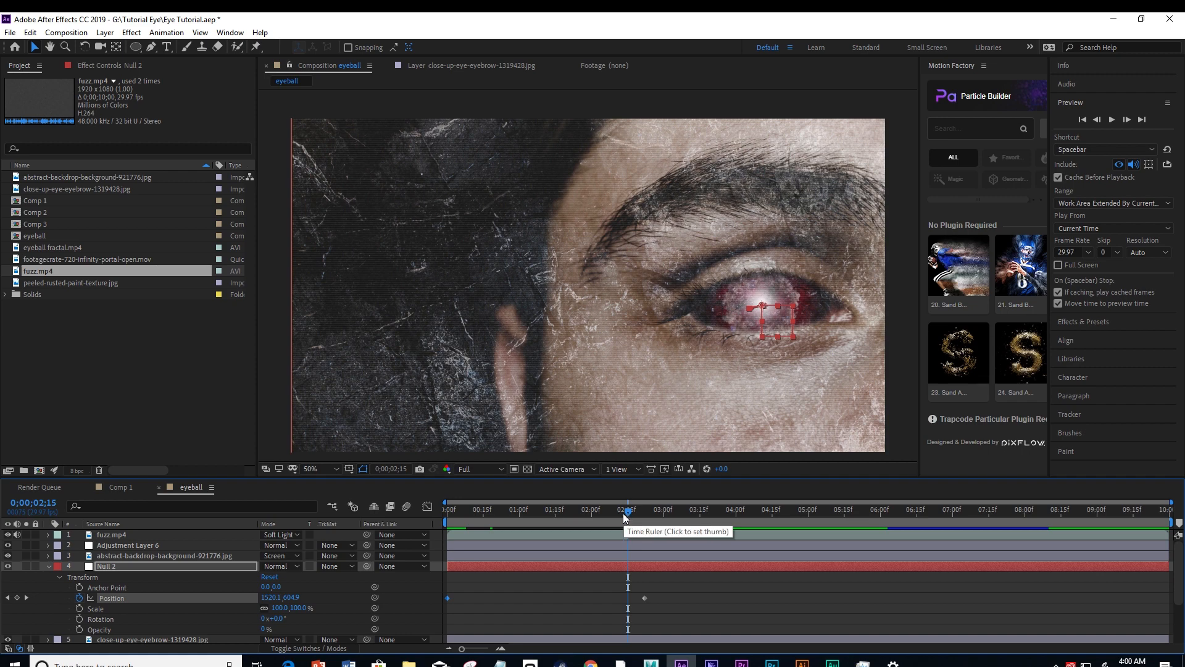
{"action": "key", "text": "ctrl+v"}
{"action": "left_click", "coordinate": [446, 513]}
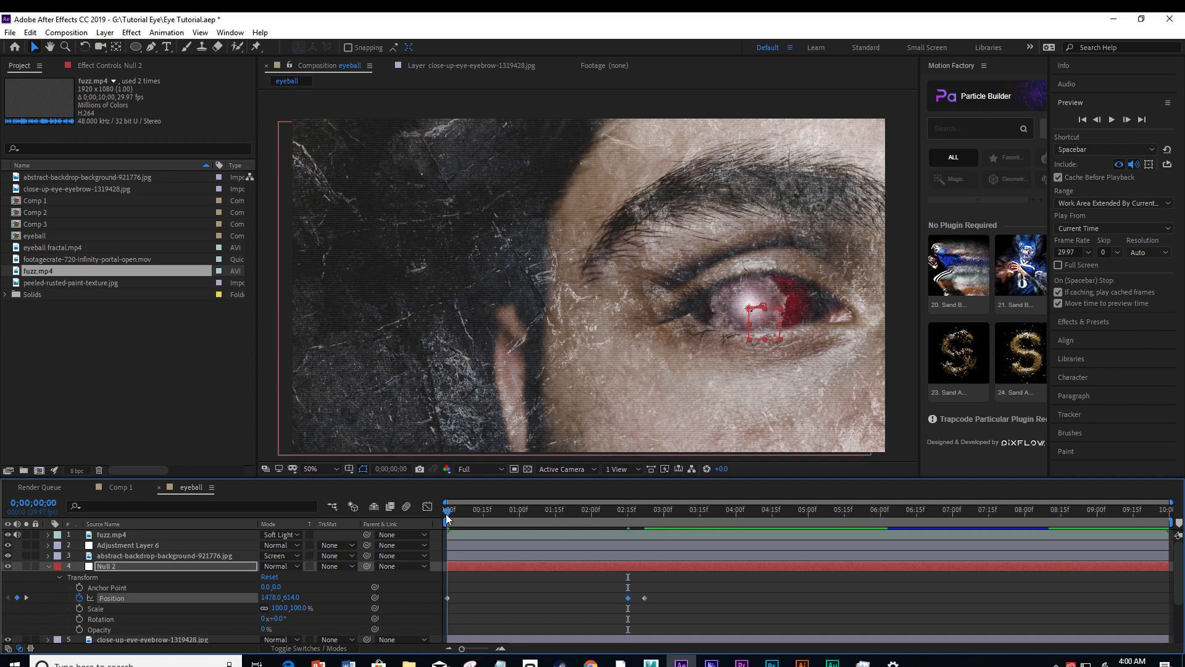
{"action": "left_click", "coordinate": [1111, 120]}
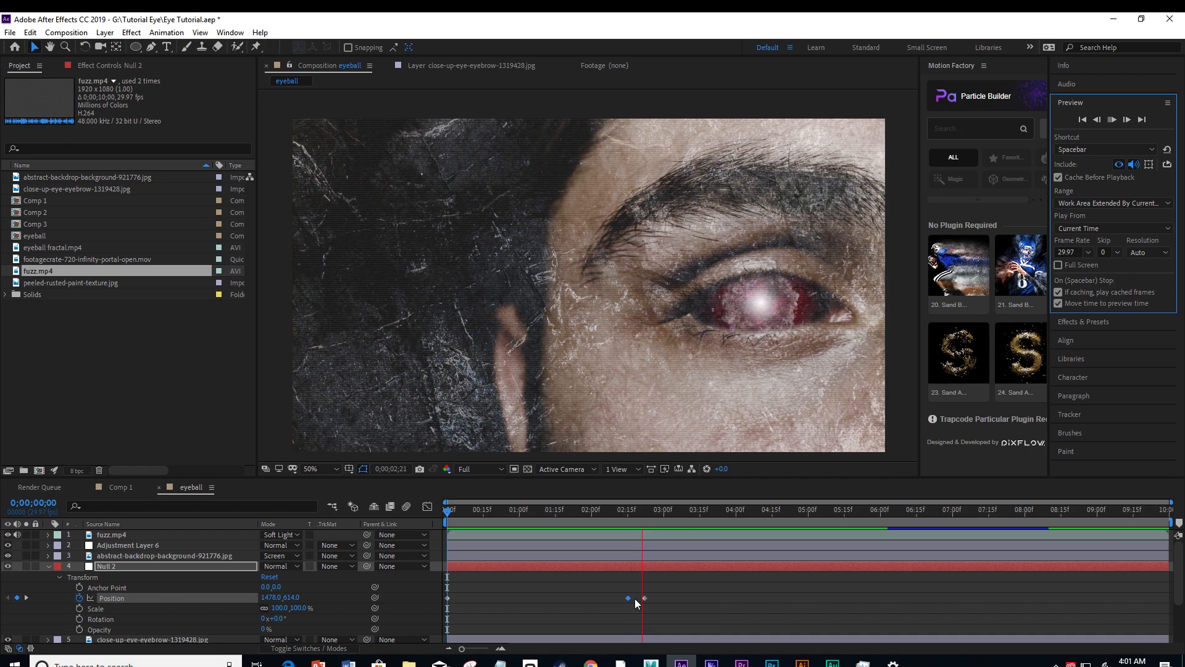
{"action": "mouse_move", "coordinate": [644, 598]}
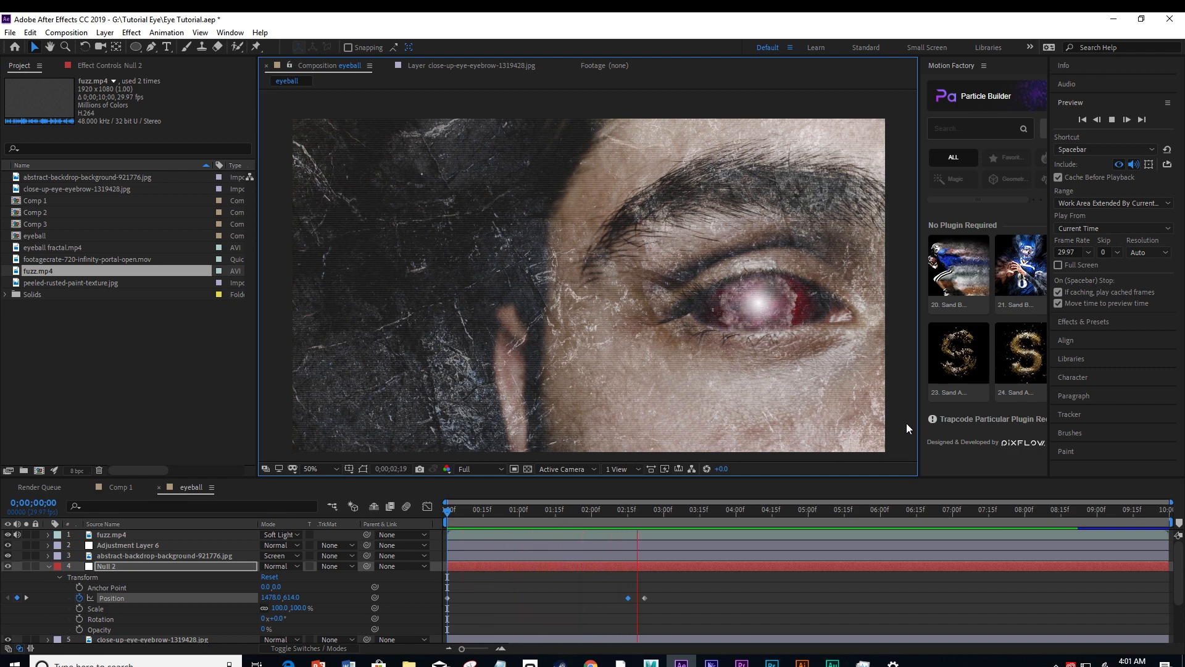
{"action": "key", "text": "space"}
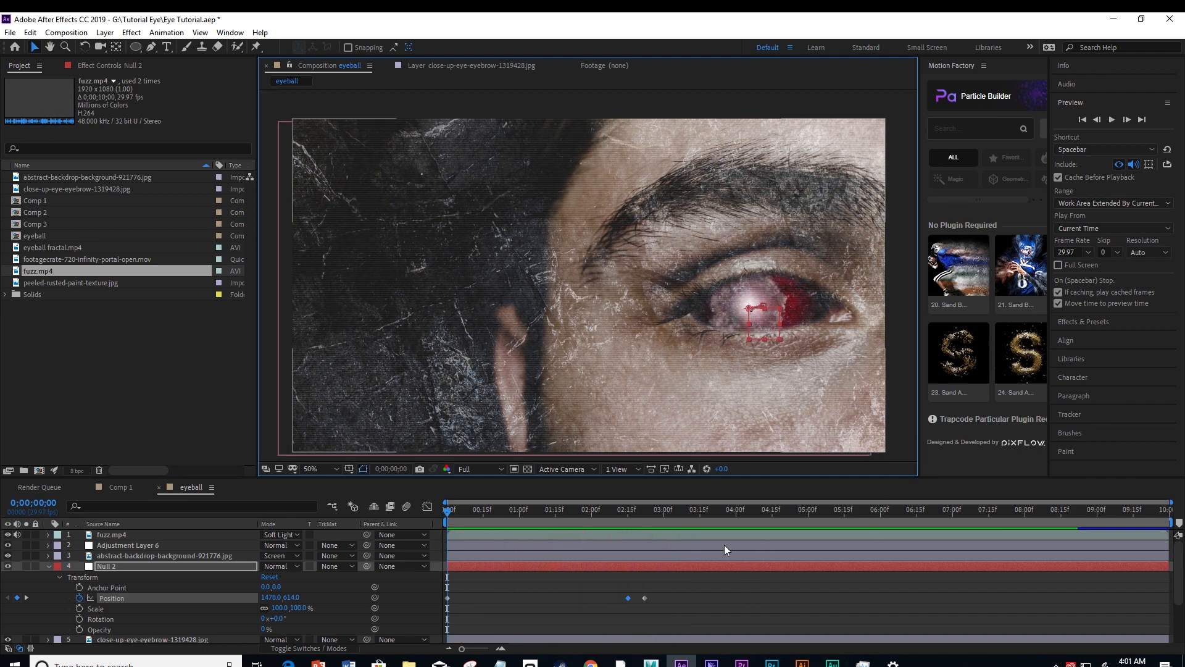
Set both footagecrate-720-infinity-portal-open.mov layers to Overlay and make the hidden upper one visible.
{"action": "scroll", "coordinate": [154, 561], "scroll_direction": "down", "scroll_amount": 3}
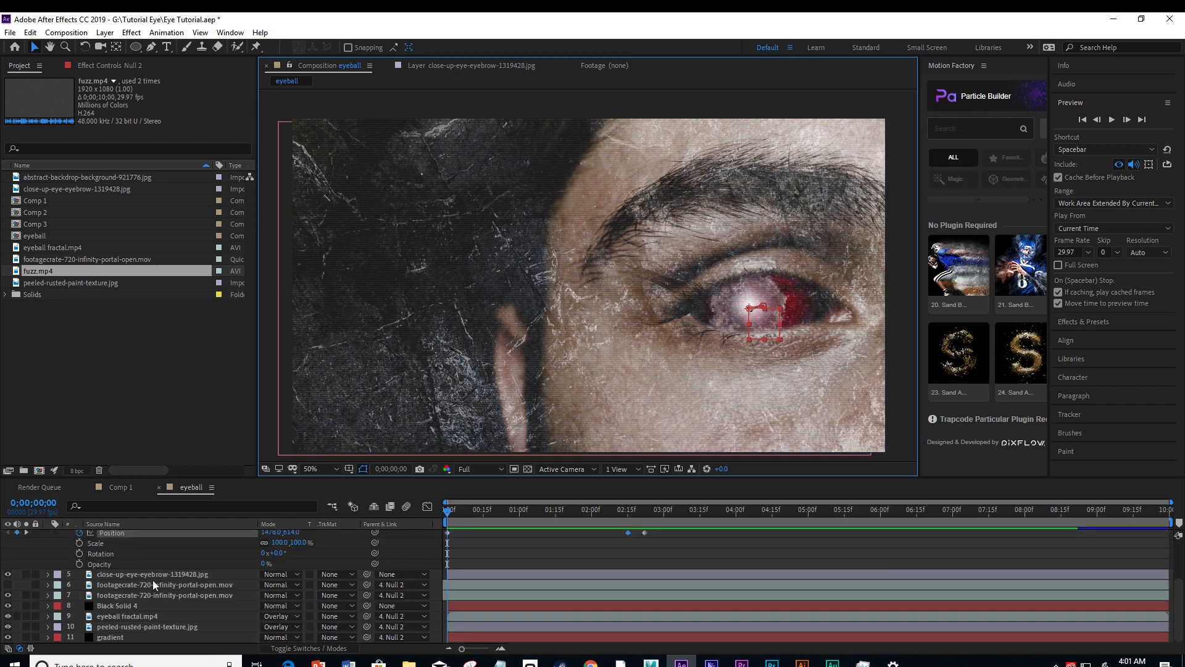
{"action": "left_click", "coordinate": [141, 581]}
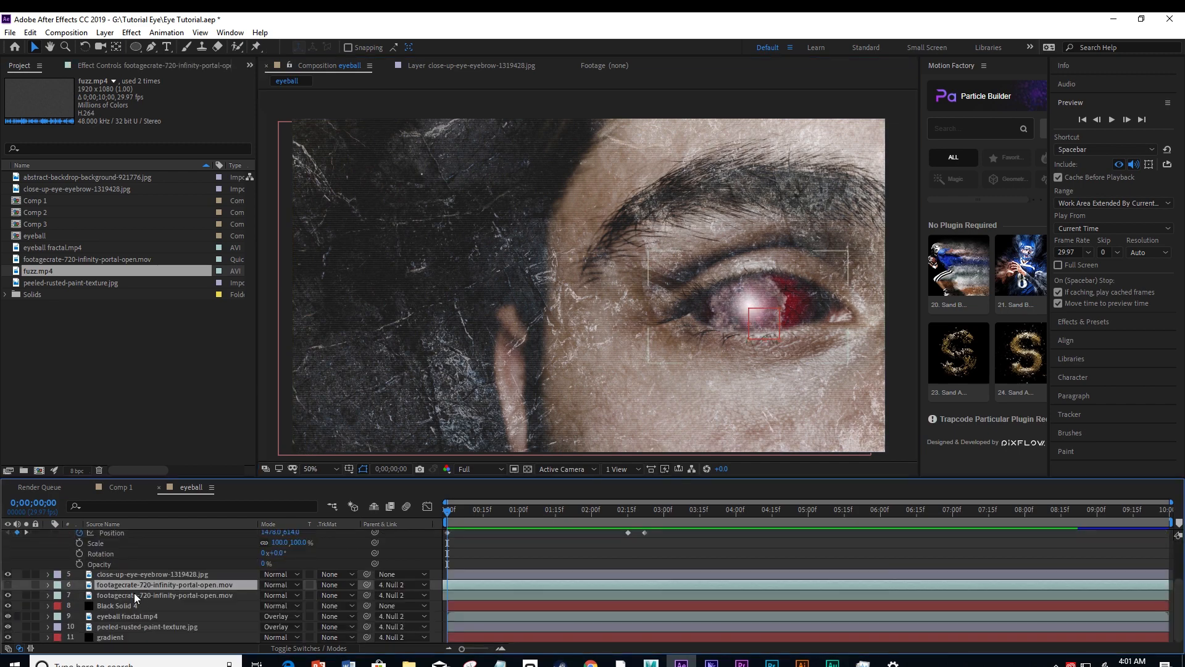
{"action": "left_click", "coordinate": [135, 593], "text": "shift"}
{"action": "left_click", "coordinate": [280, 590]}
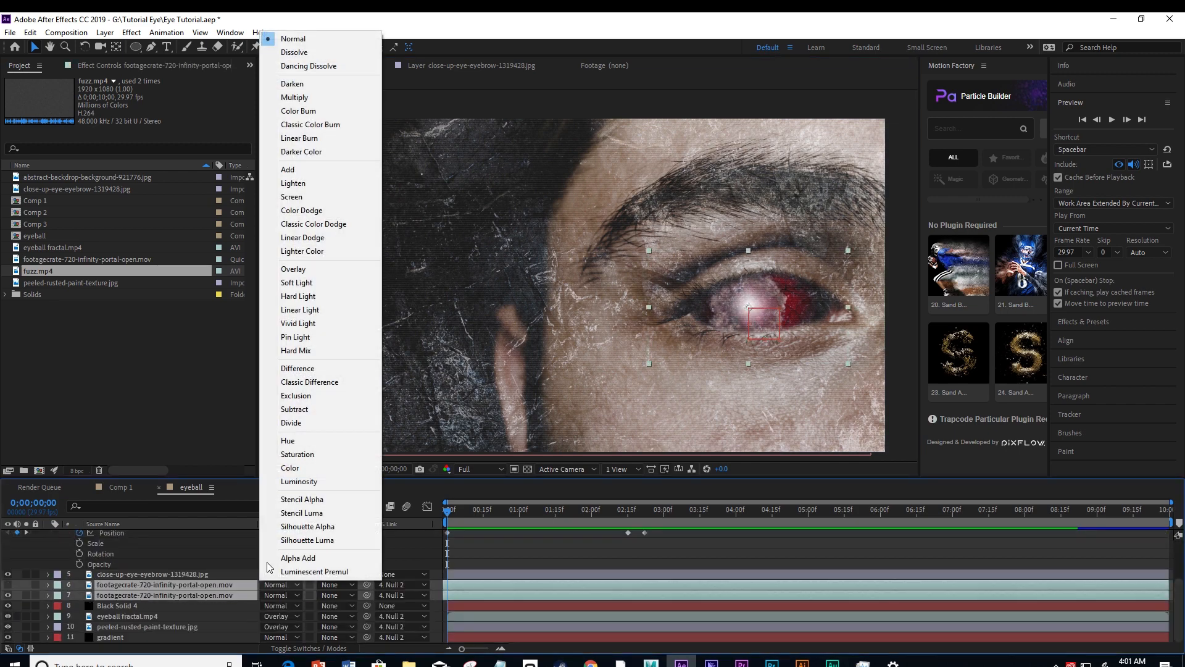
{"action": "left_click", "coordinate": [294, 269]}
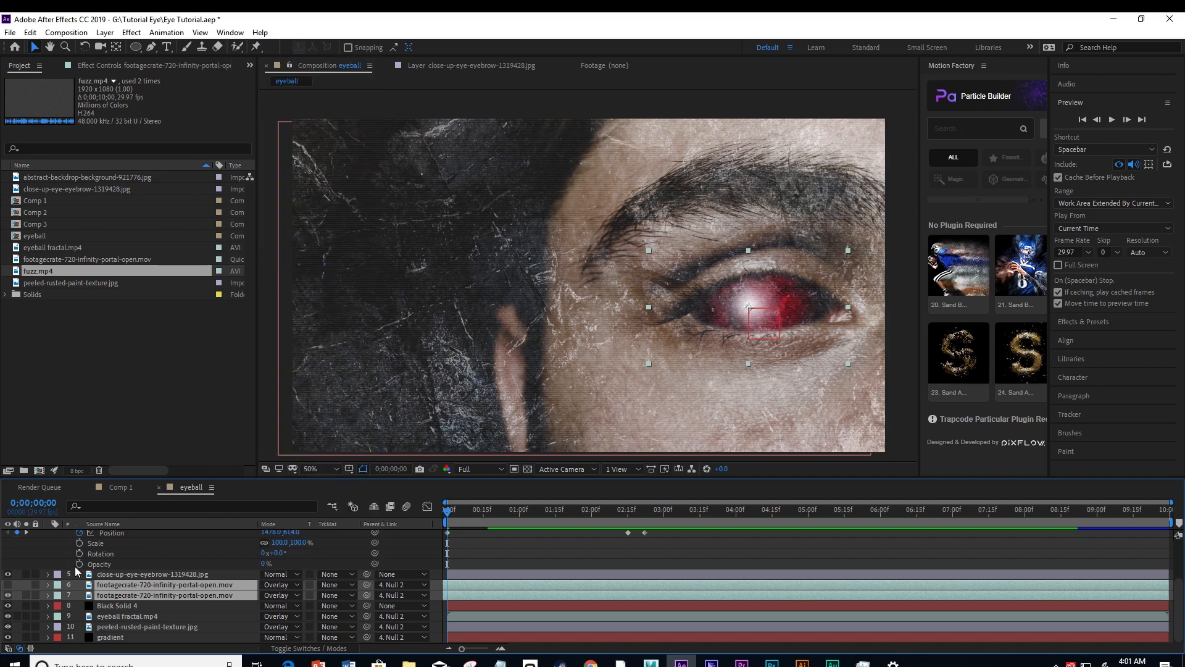
{"action": "left_click", "coordinate": [8, 584]}
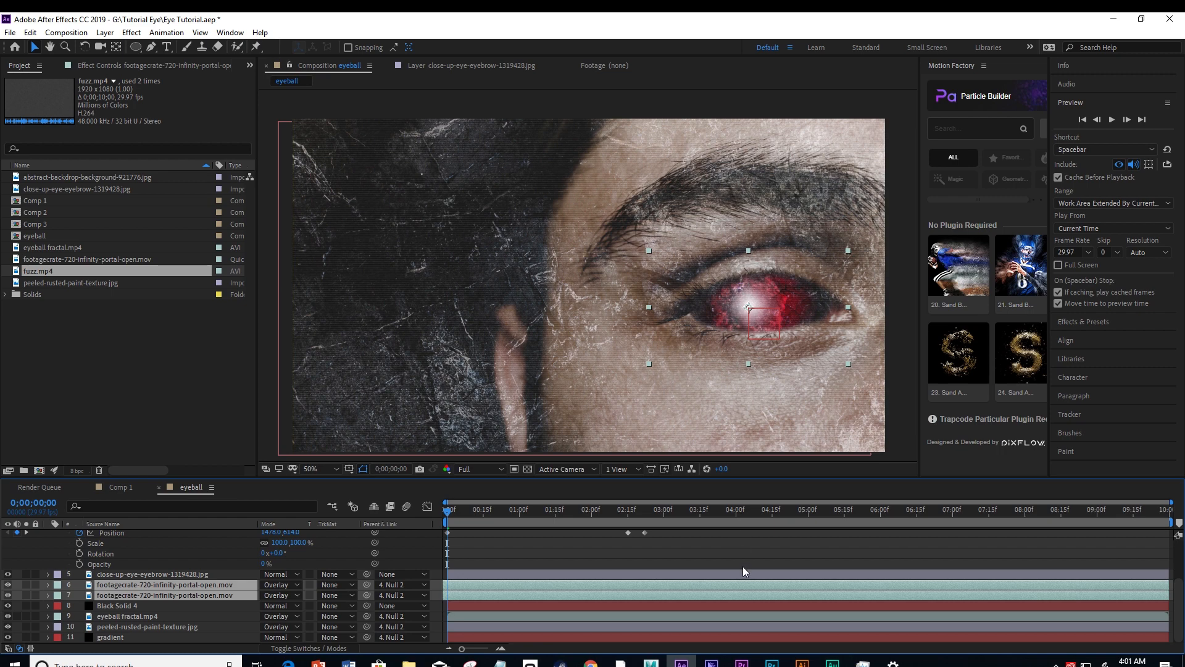
{"action": "left_click", "coordinate": [747, 551]}
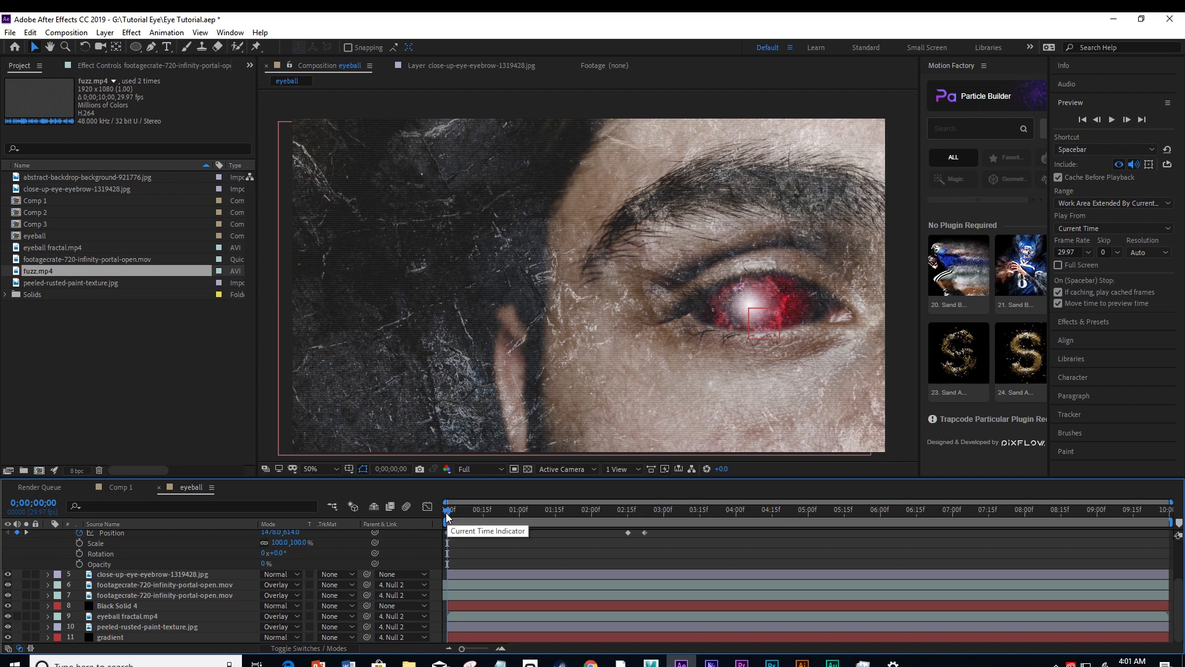
Add a Position keyframe to Null 2 at 0;00;06;15 that holds the eye at 1524, 604.
{"action": "left_click_drag", "start_coordinate": [446, 513], "coordinate": [644, 516]}
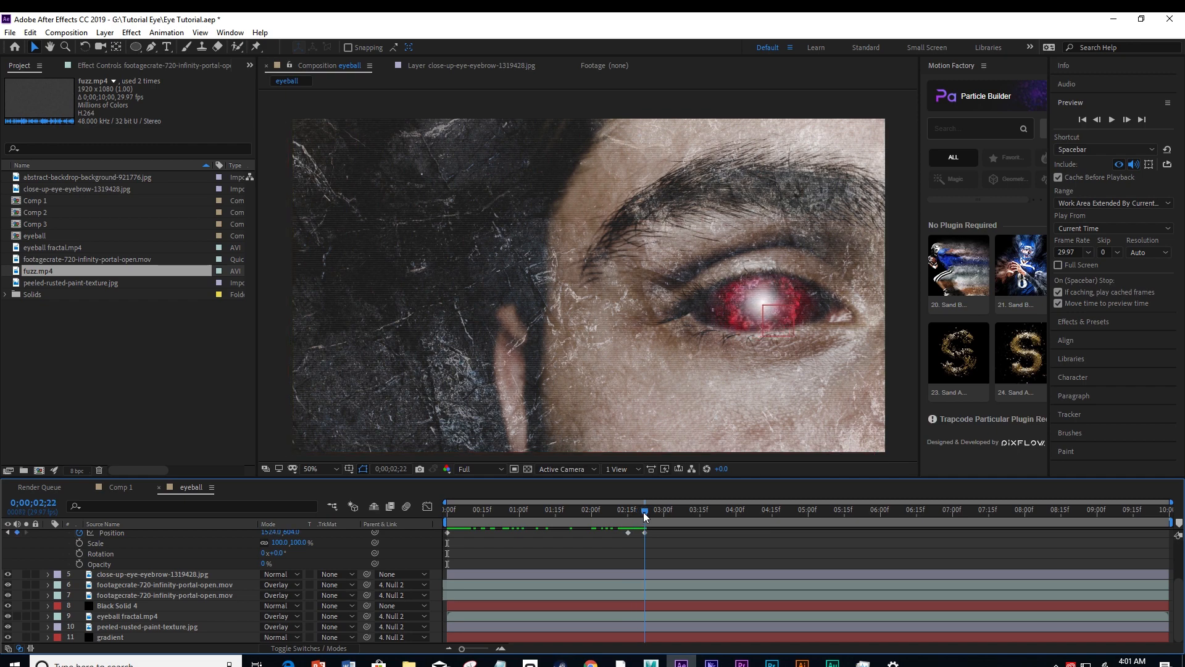
{"action": "left_click_drag", "start_coordinate": [643, 512], "coordinate": [657, 513]}
{"action": "left_click_drag", "start_coordinate": [745, 519], "coordinate": [950, 518]}
{"action": "scroll", "coordinate": [100, 567], "scroll_direction": "up", "scroll_amount": 3}
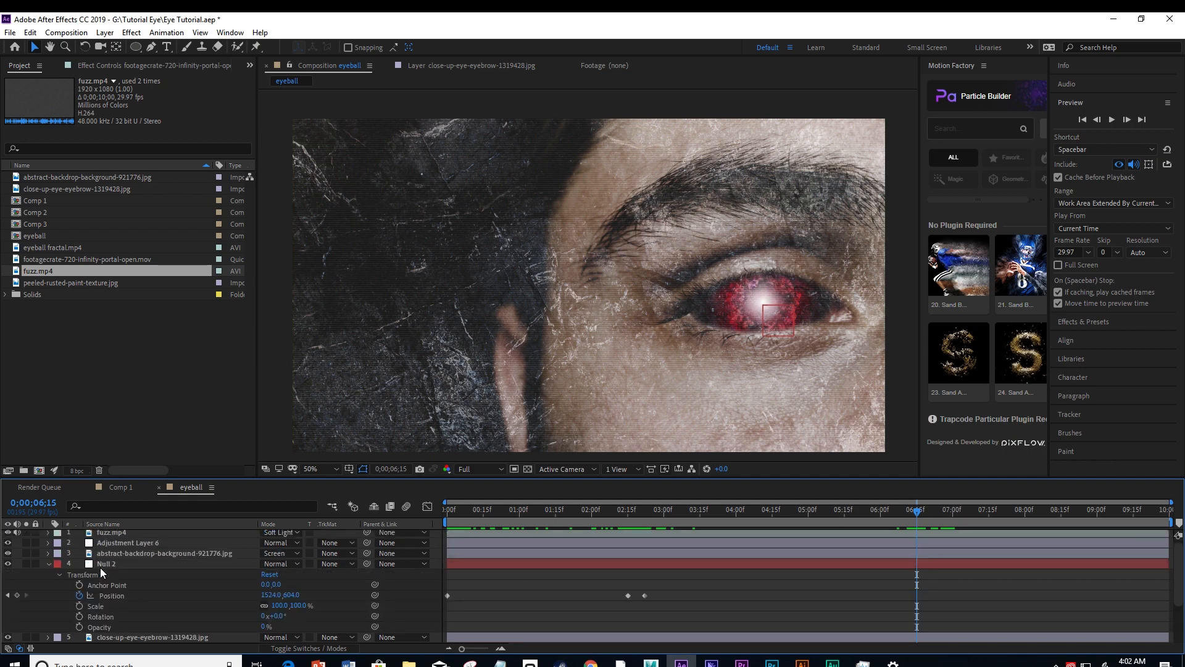
{"action": "left_click", "coordinate": [17, 595]}
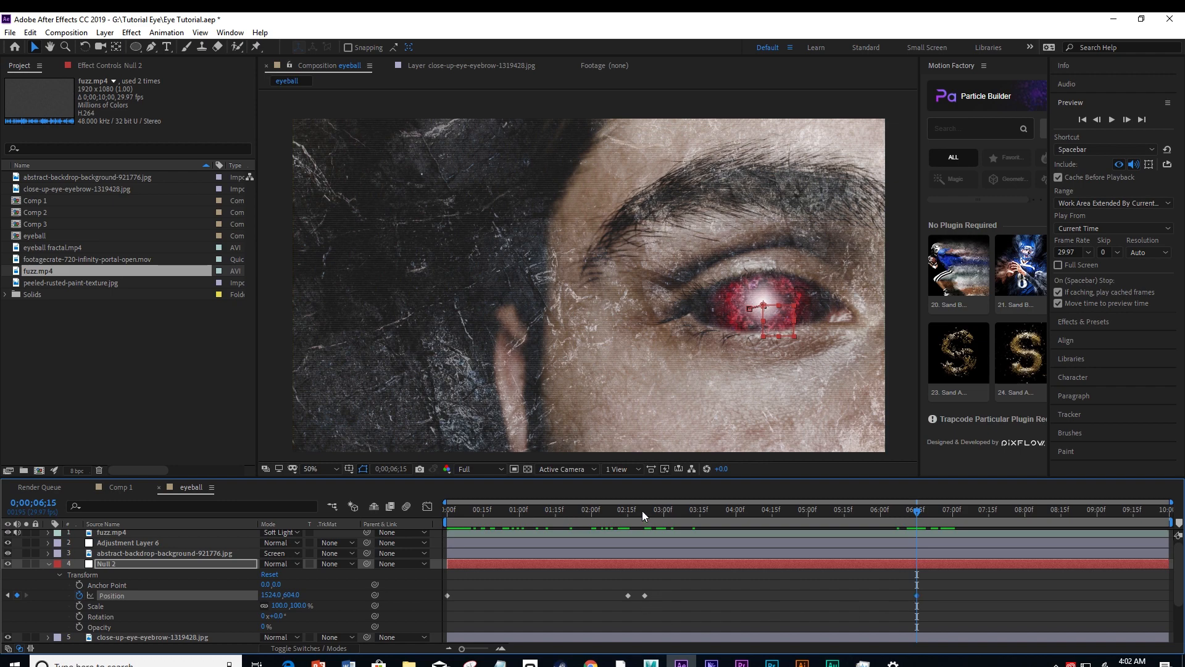
Copy Null 2's first Position keyframe to 0;00;06;20 so the eye returns to 1478, 614.
{"action": "left_click_drag", "start_coordinate": [645, 510], "coordinate": [929, 510]}
{"action": "left_click", "coordinate": [456, 585]}
{"action": "left_click_drag", "start_coordinate": [455, 586], "coordinate": [442, 610]}
{"action": "key", "text": "ctrl+v"}
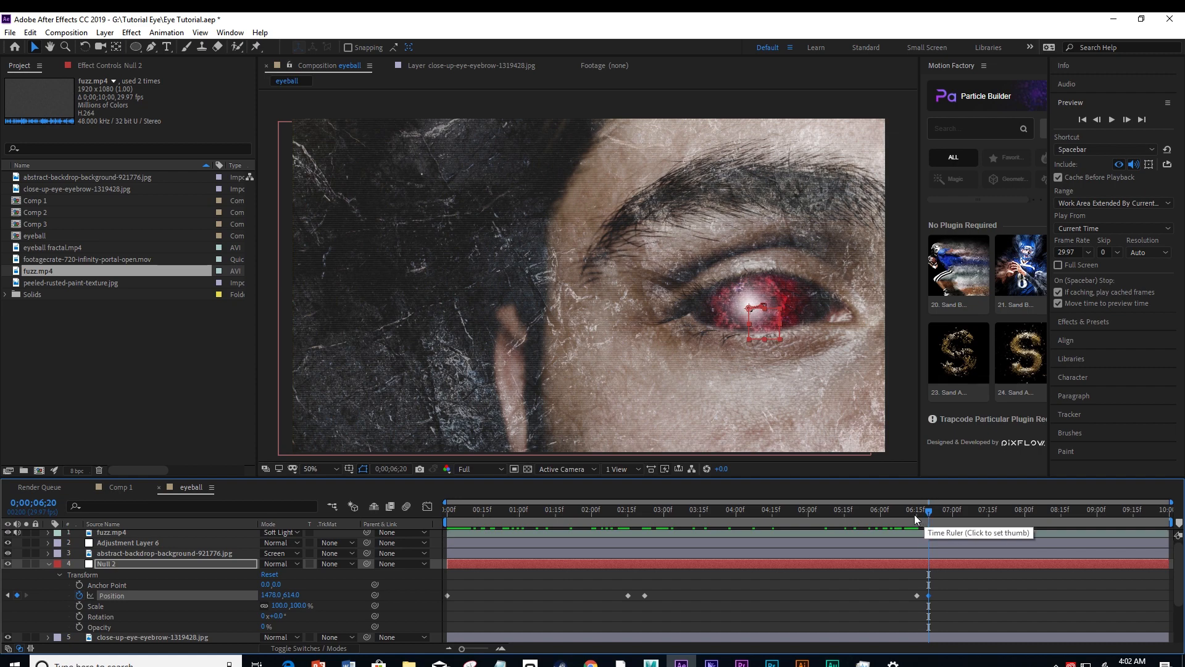
Play the composition from 0;00;00;00 to check the eye moving across and back.
{"action": "left_click_drag", "start_coordinate": [913, 514], "coordinate": [442, 550]}
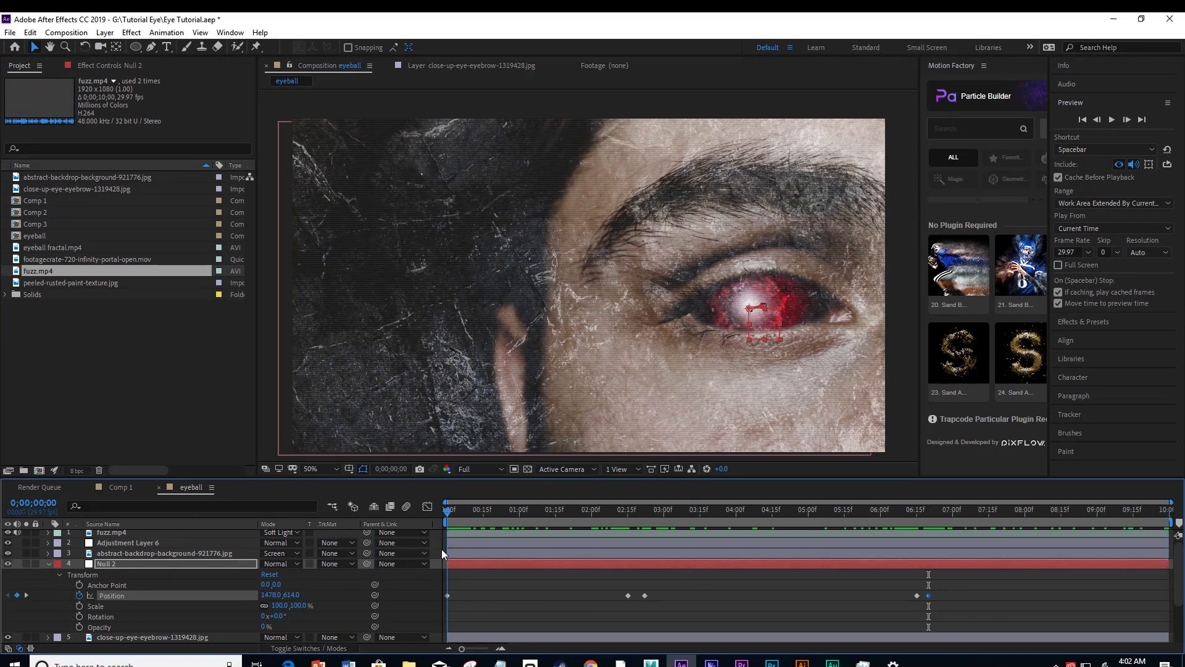
{"action": "left_click", "coordinate": [1112, 120]}
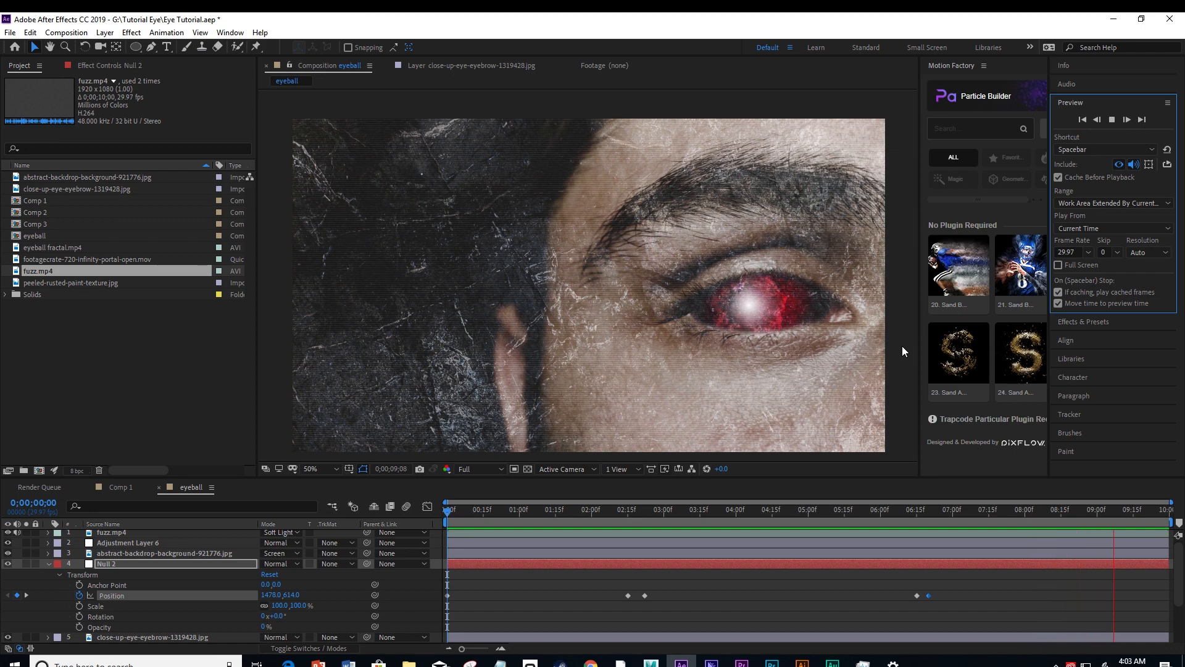
{"action": "left_click", "coordinate": [902, 351]}
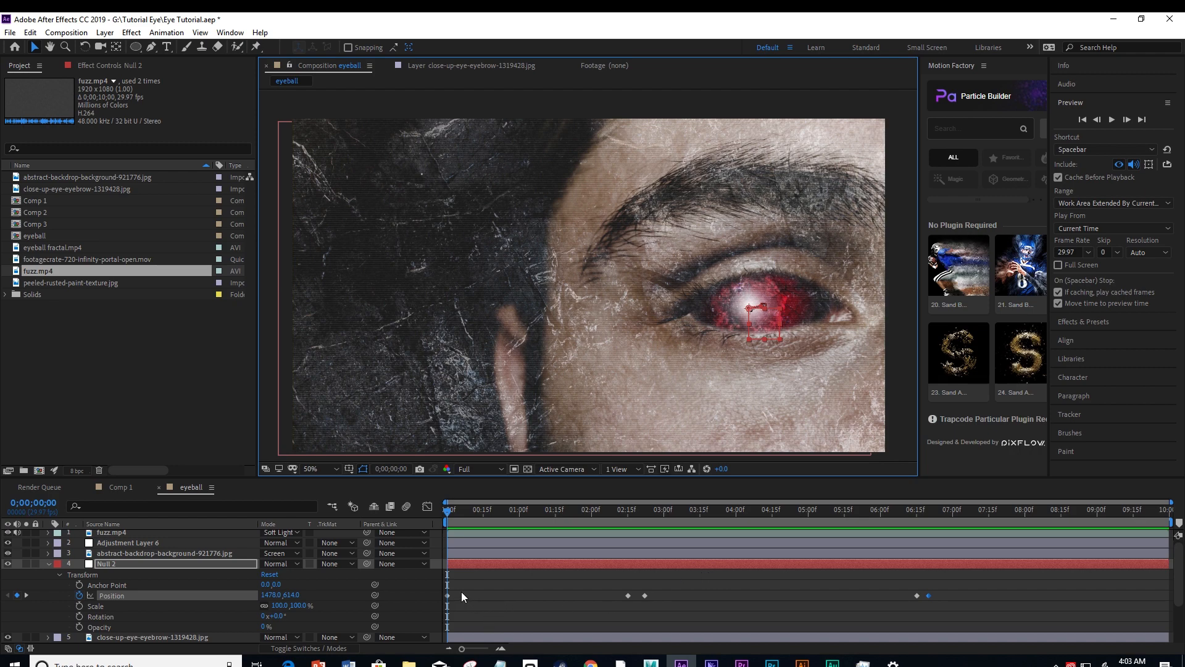
Shift Null 2's last Position keyframe about two frames forward and apply Easy Ease Out to the keyframe at 0;00;02;15.
{"action": "mouse_move", "coordinate": [626, 511]}
{"action": "left_mouse_down"}
{"action": "mouse_move", "coordinate": [642, 510]}
{"action": "mouse_move", "coordinate": [439, 506]}
{"action": "mouse_move", "coordinate": [626, 519]}
{"action": "left_mouse_up"}
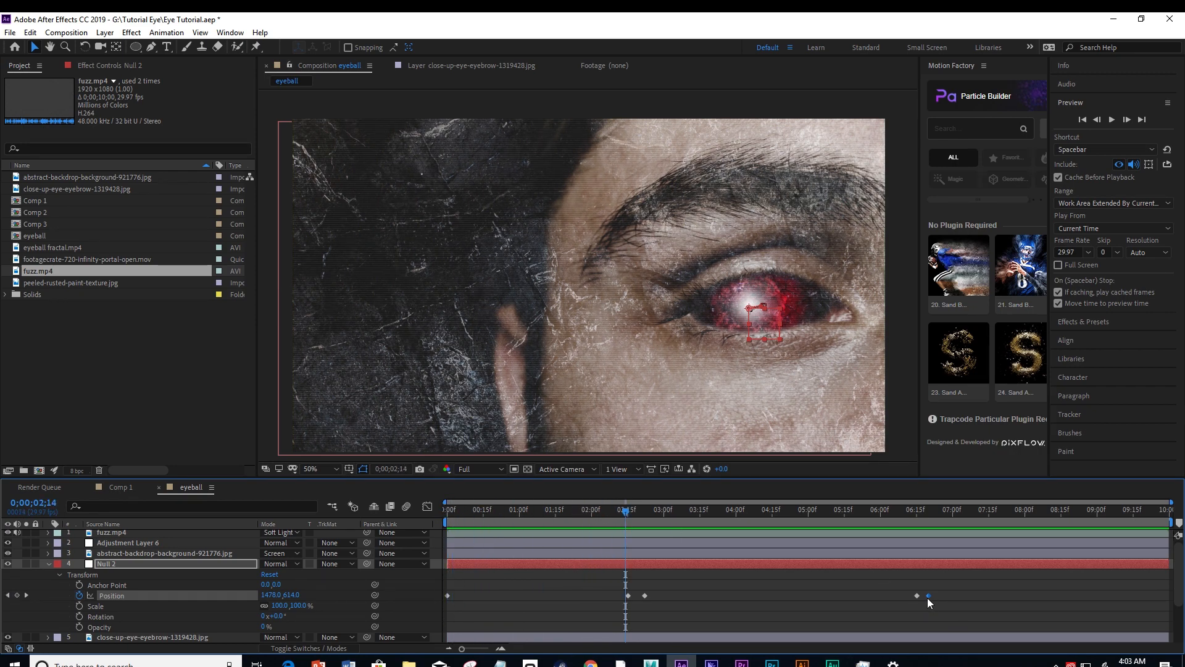
{"action": "left_click_drag", "start_coordinate": [928, 598], "coordinate": [931, 595]}
{"action": "left_click_drag", "start_coordinate": [624, 513], "coordinate": [625, 512]}
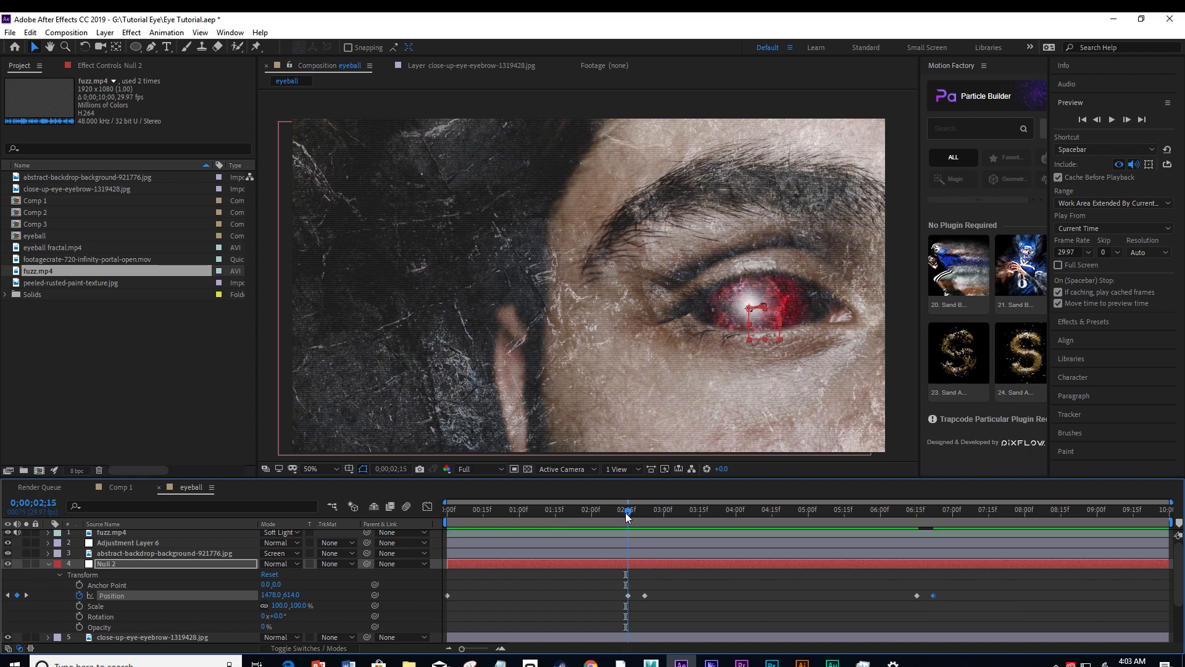
{"action": "left_click", "coordinate": [628, 595]}
{"action": "right_click", "coordinate": [628, 596]}
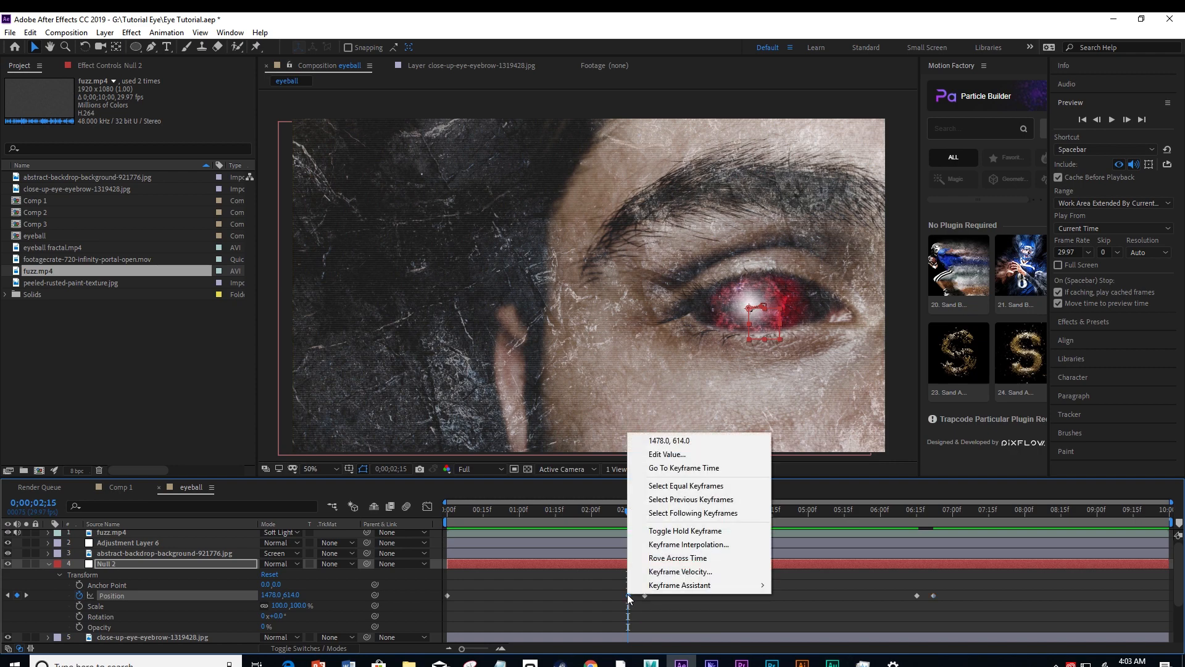
{"action": "mouse_move", "coordinate": [658, 587]}
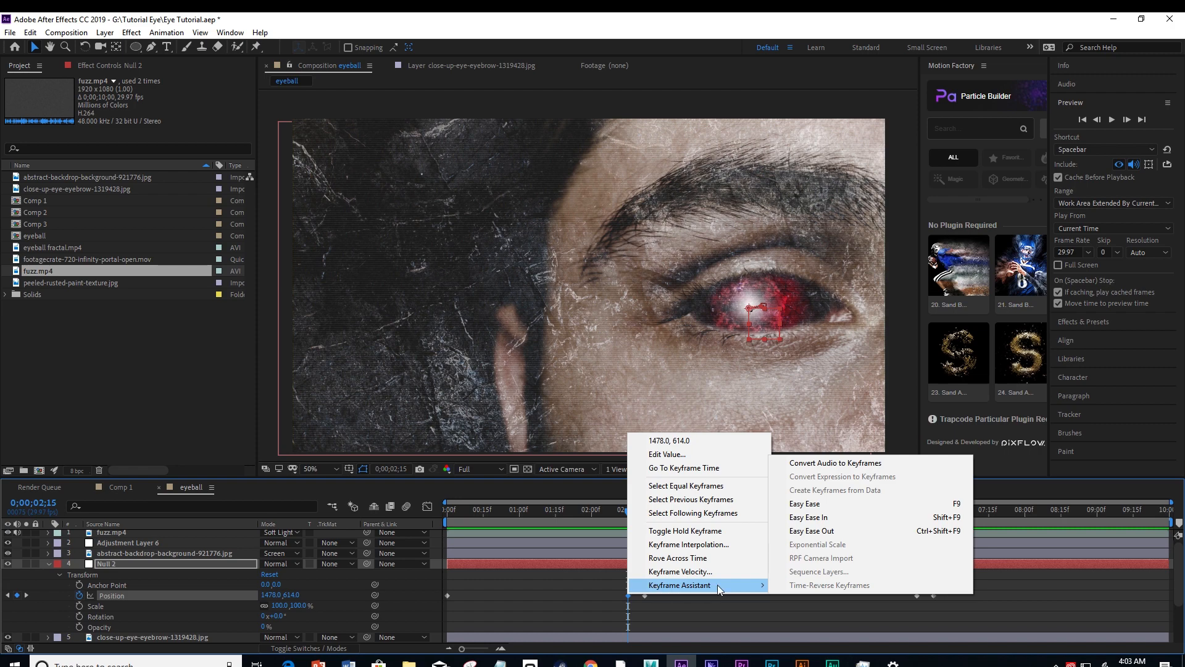
{"action": "left_click", "coordinate": [807, 532]}
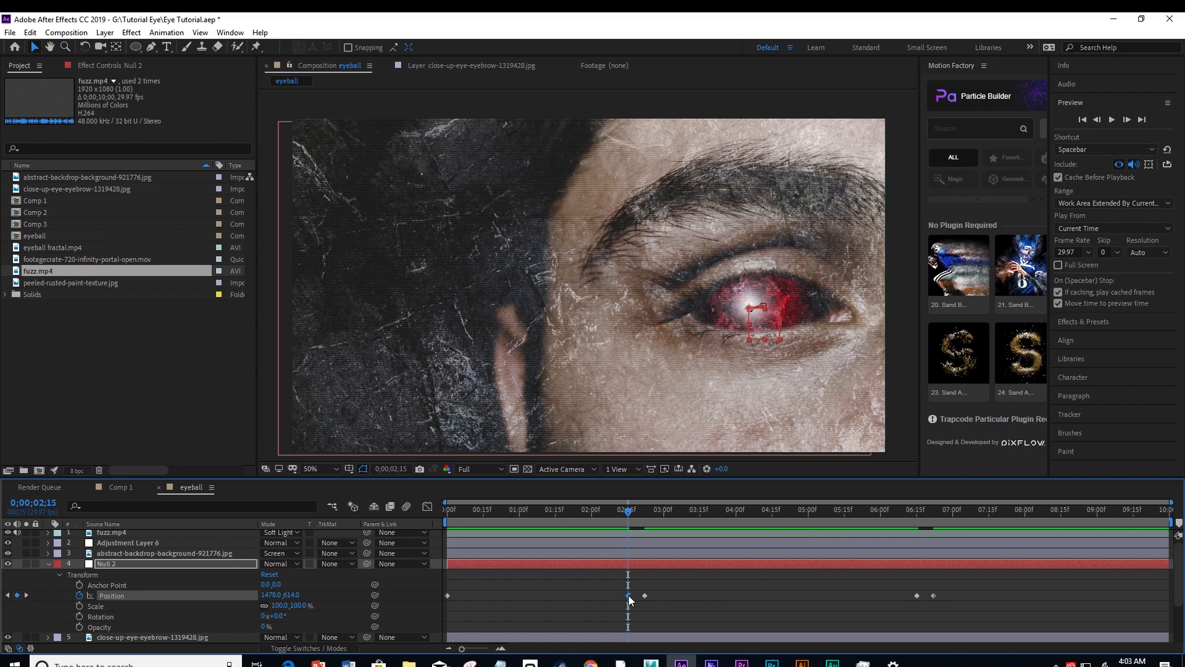
Apply Easy Ease In to Null 2's Position keyframe at 0;00;02;22.
{"action": "left_click_drag", "start_coordinate": [629, 509], "coordinate": [644, 510]}
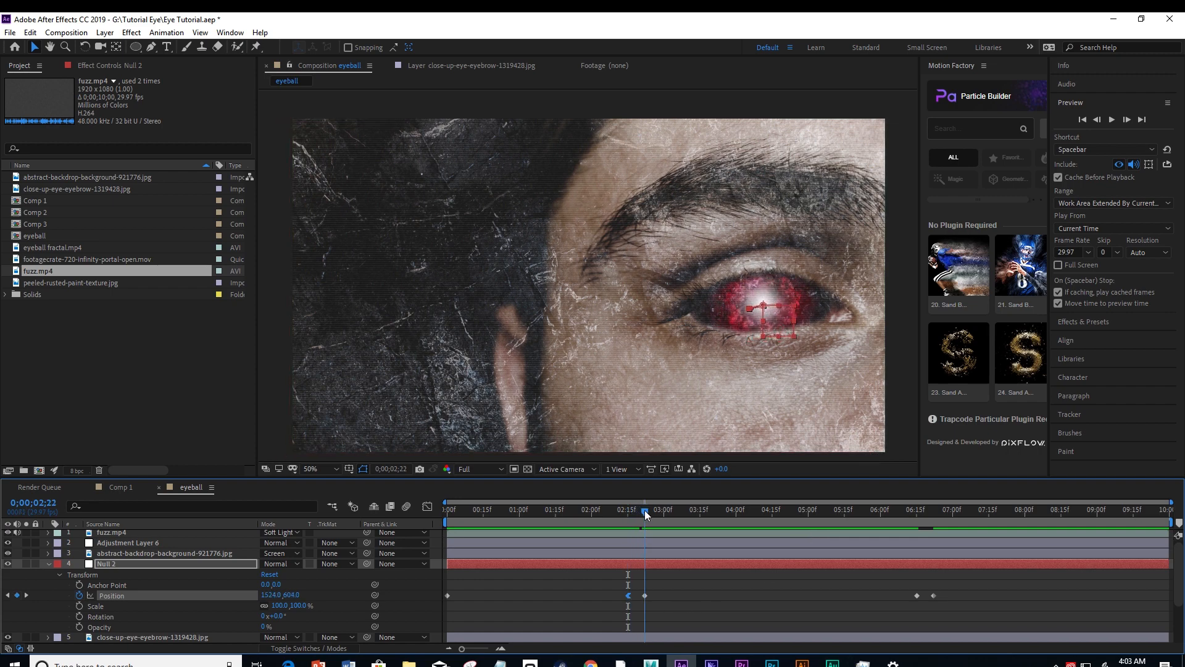
{"action": "right_click", "coordinate": [645, 596]}
{"action": "mouse_move", "coordinate": [666, 590]}
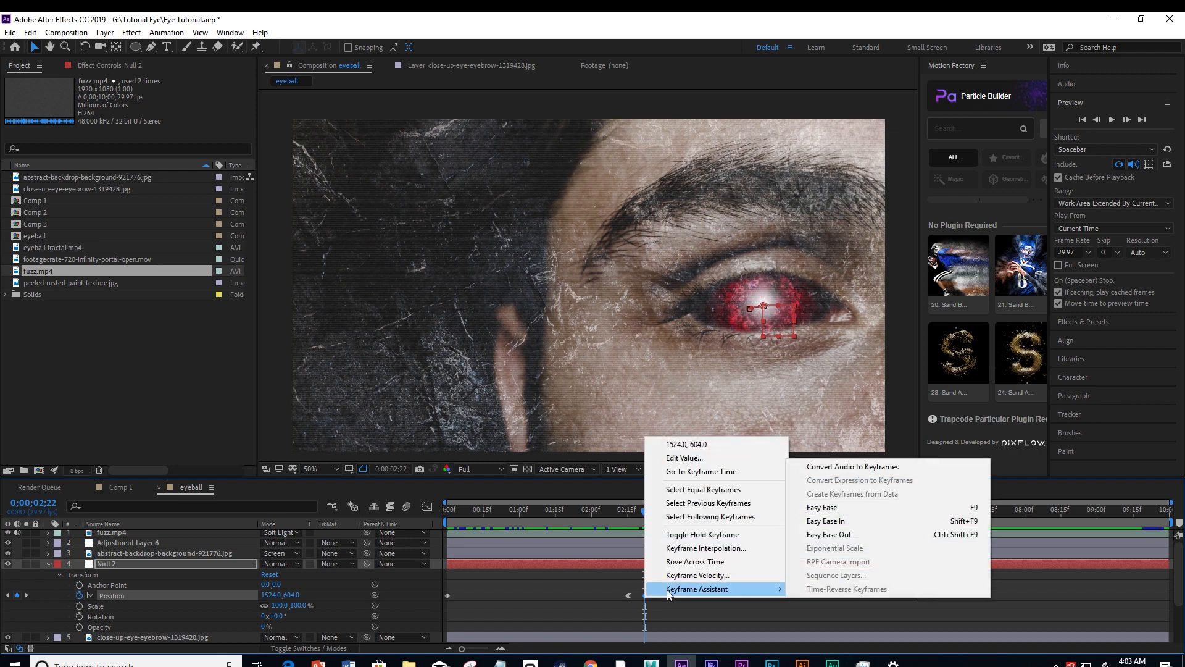
{"action": "left_click", "coordinate": [842, 520]}
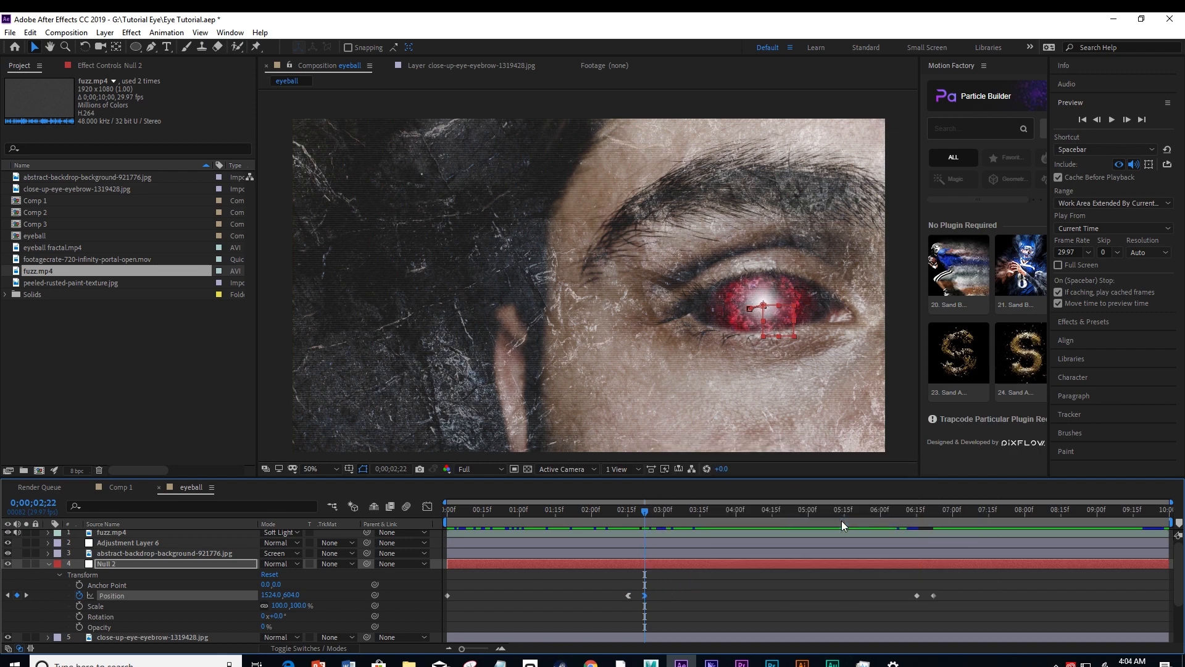
Apply Easy Ease Out to Null 2's Position keyframe at 0;00;06;15 and Easy Ease In to its last Position keyframe.
{"action": "left_click", "coordinate": [913, 591]}
{"action": "right_click", "coordinate": [915, 598]}
{"action": "mouse_move", "coordinate": [931, 588]}
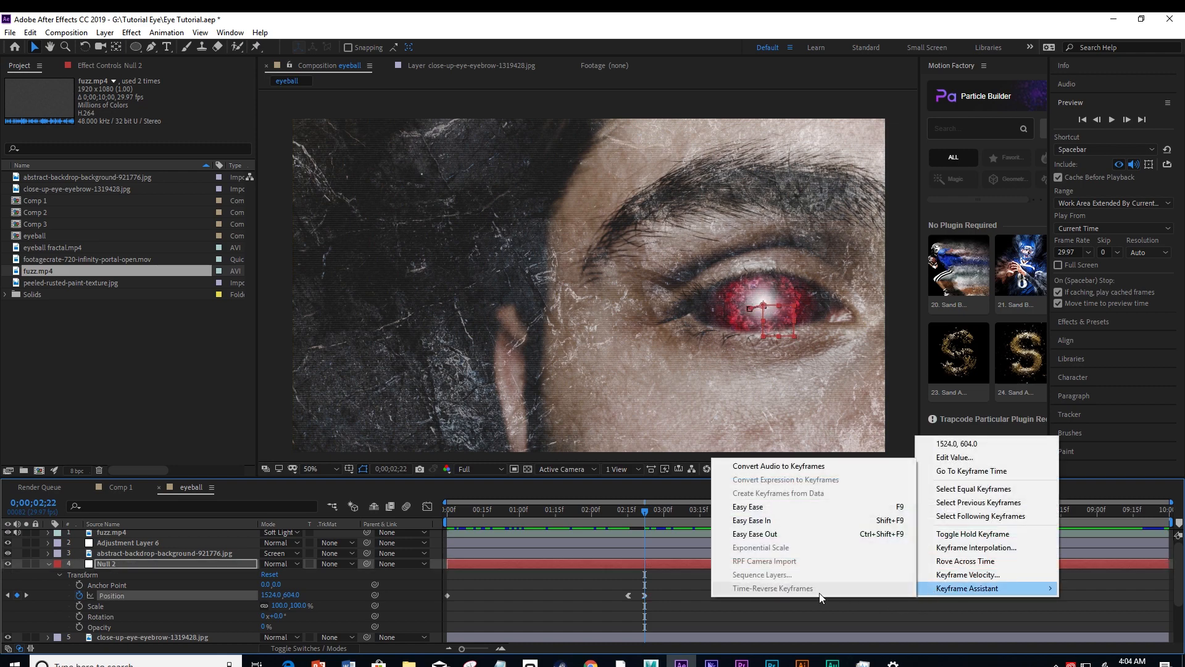
{"action": "left_click", "coordinate": [821, 533]}
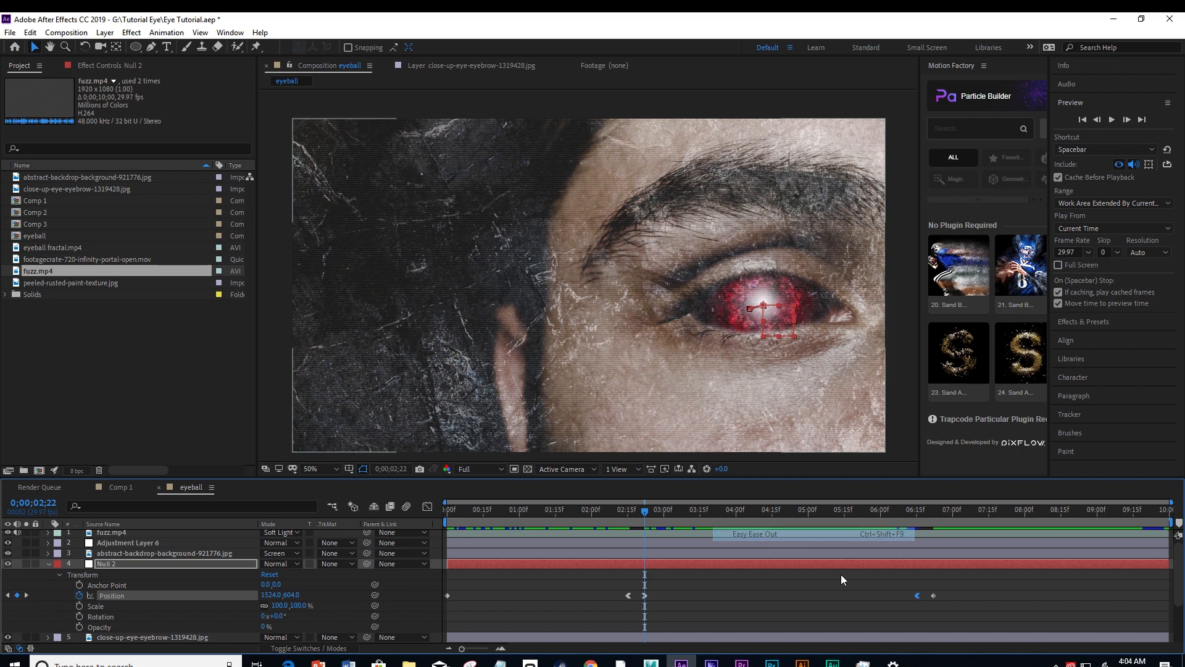
{"action": "right_click", "coordinate": [932, 595]}
{"action": "mouse_move", "coordinate": [941, 586]}
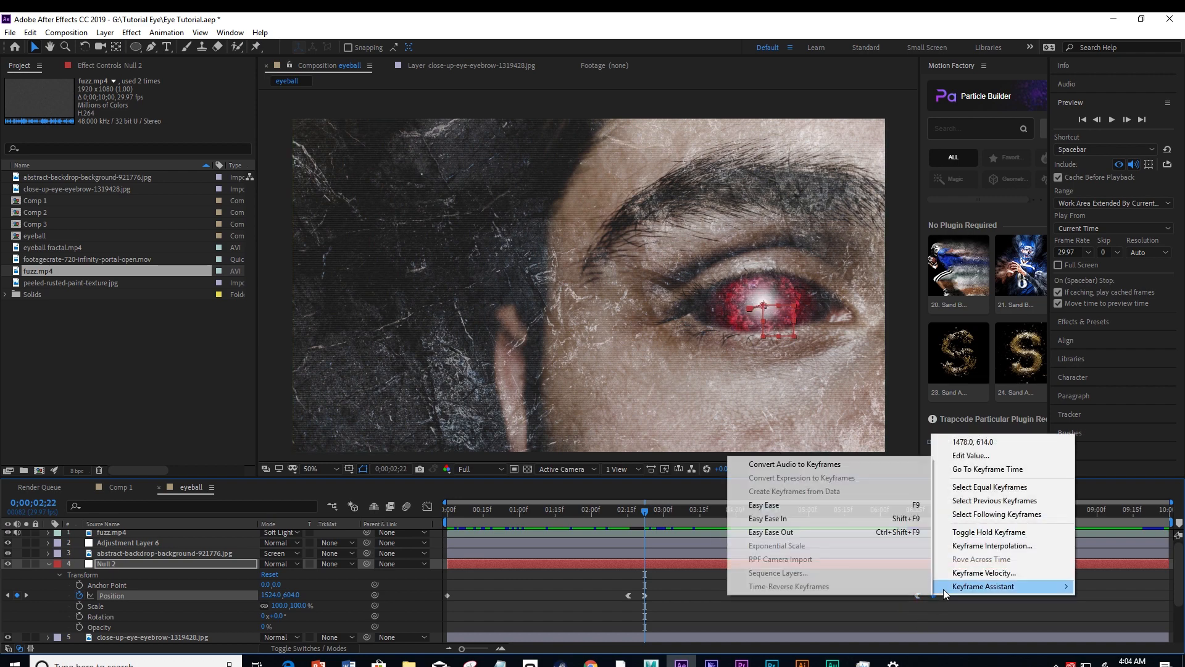
{"action": "left_click", "coordinate": [820, 520]}
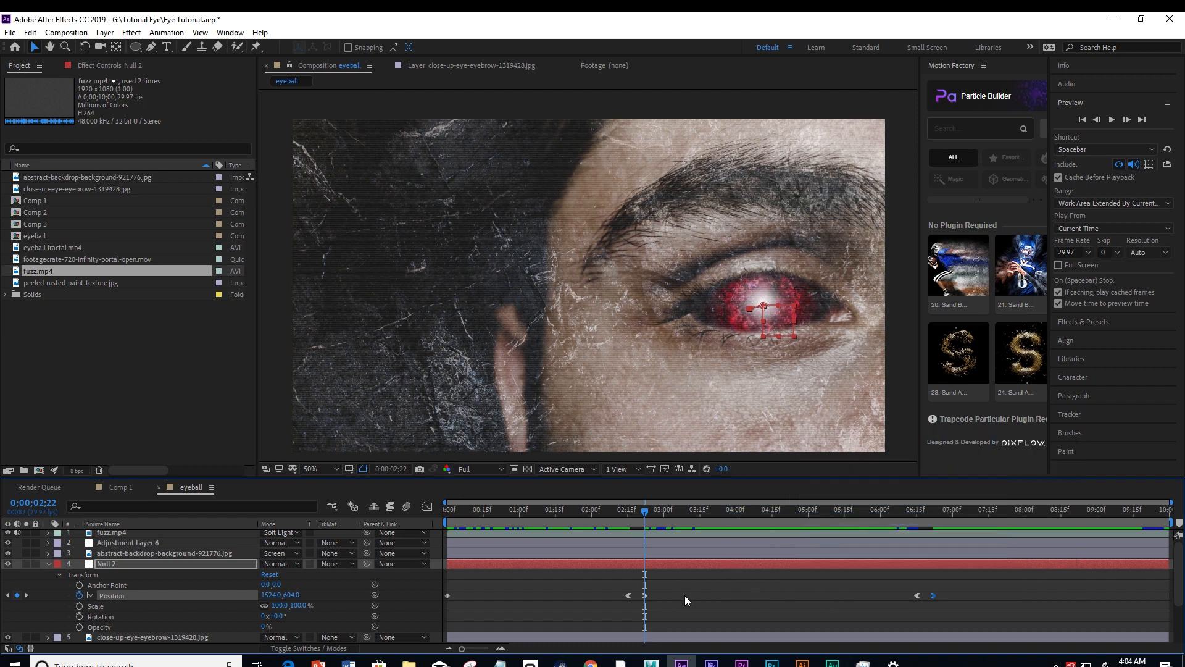
Play the eased eye movement from the start of the composition.
{"action": "left_click_drag", "start_coordinate": [455, 513], "coordinate": [444, 512]}
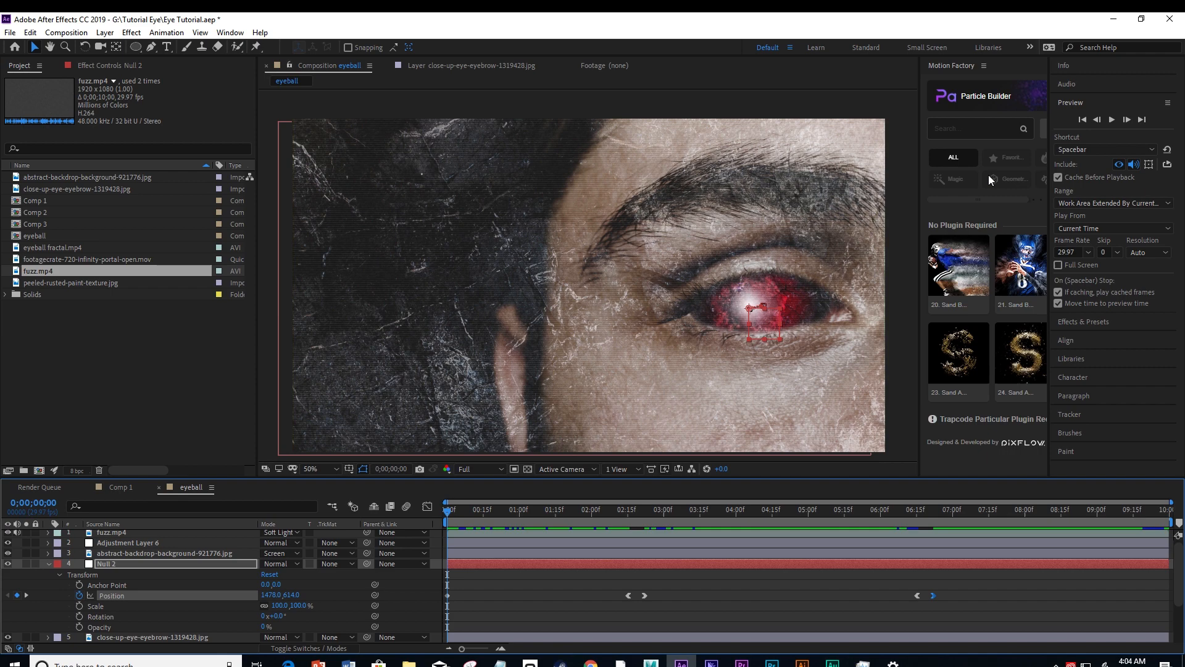
{"action": "left_click", "coordinate": [1111, 120]}
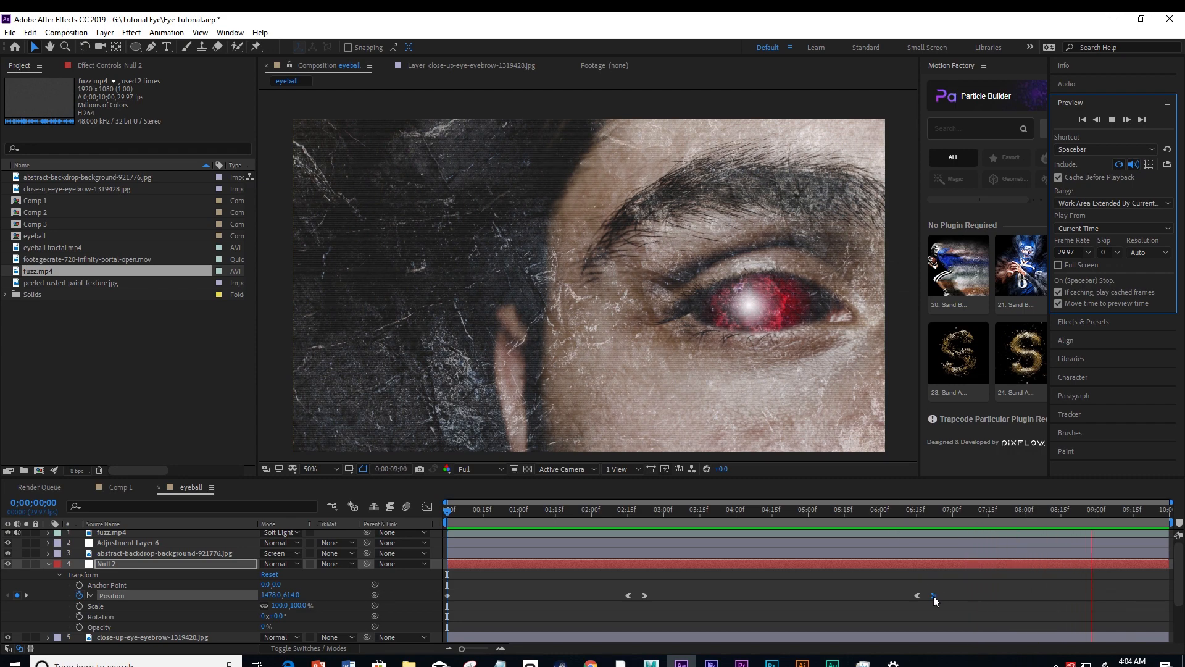
Lengthen both eye movements by moving Null 2's third Position keyframe to about 0;00;03;00 and its last one to about 0;00;07;00.
{"action": "left_click_drag", "start_coordinate": [864, 510], "coordinate": [647, 509]}
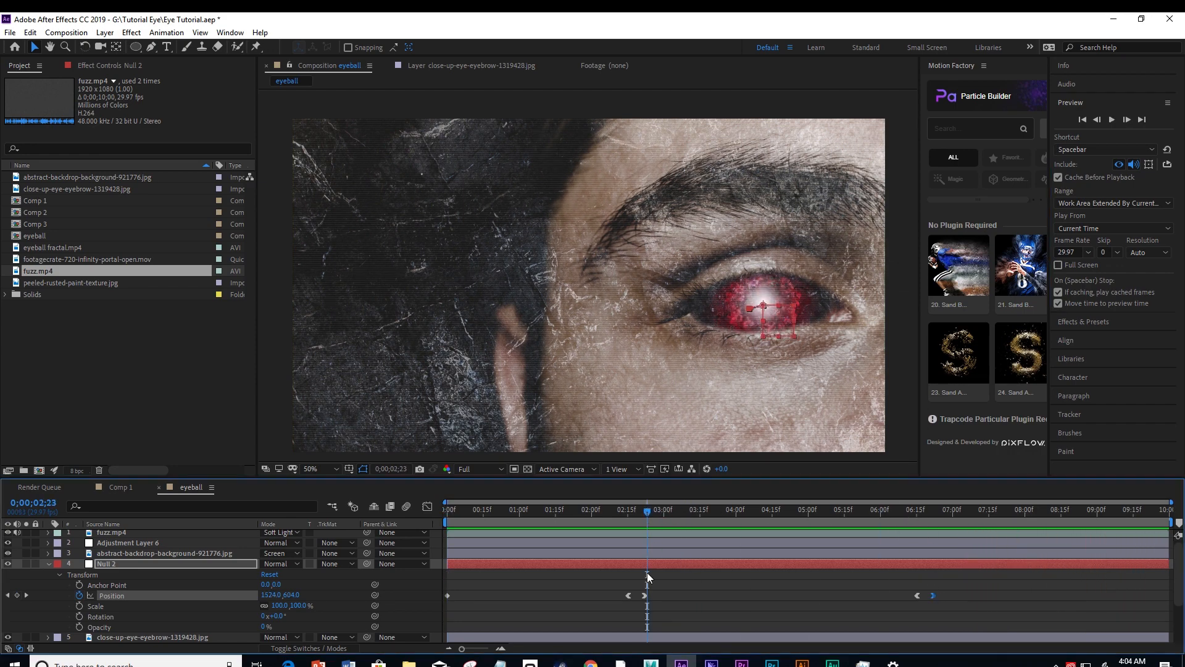
{"action": "left_click_drag", "start_coordinate": [644, 595], "coordinate": [663, 595]}
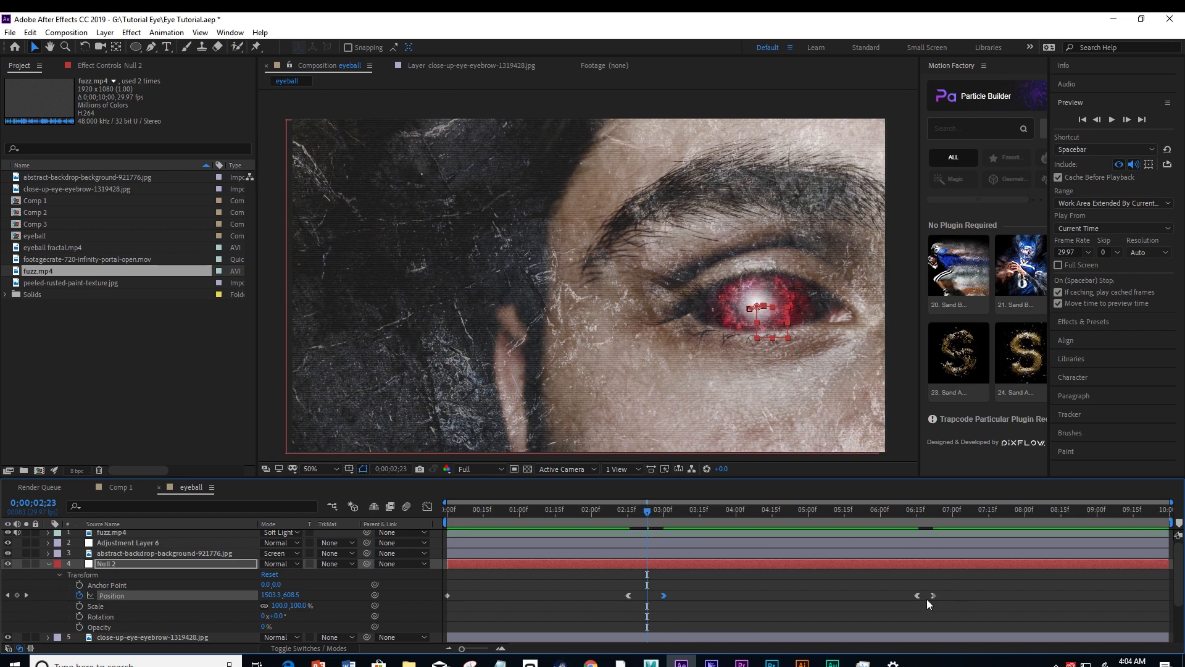
{"action": "left_click_drag", "start_coordinate": [933, 595], "coordinate": [952, 594]}
{"action": "left_click", "coordinate": [613, 511]}
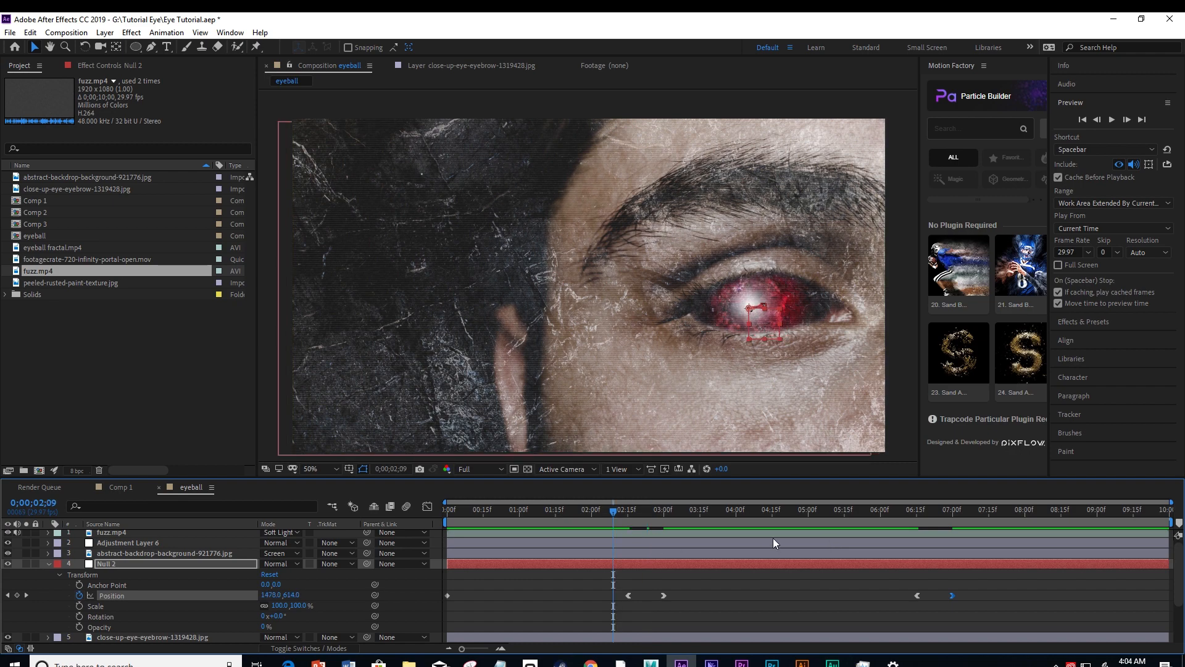
Preview the lengthened eye movements from 0;00;00;00, with playback stopped and the playhead back at the start.
{"action": "left_click_drag", "start_coordinate": [612, 510], "coordinate": [447, 510]}
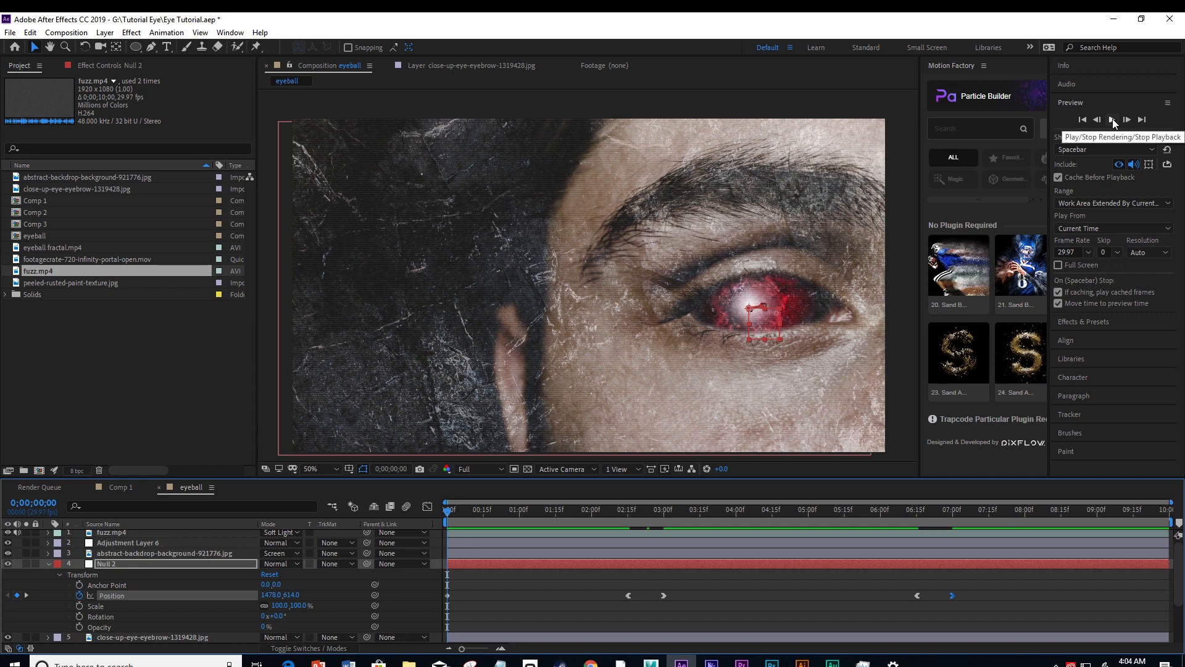
{"action": "left_click", "coordinate": [1112, 120]}
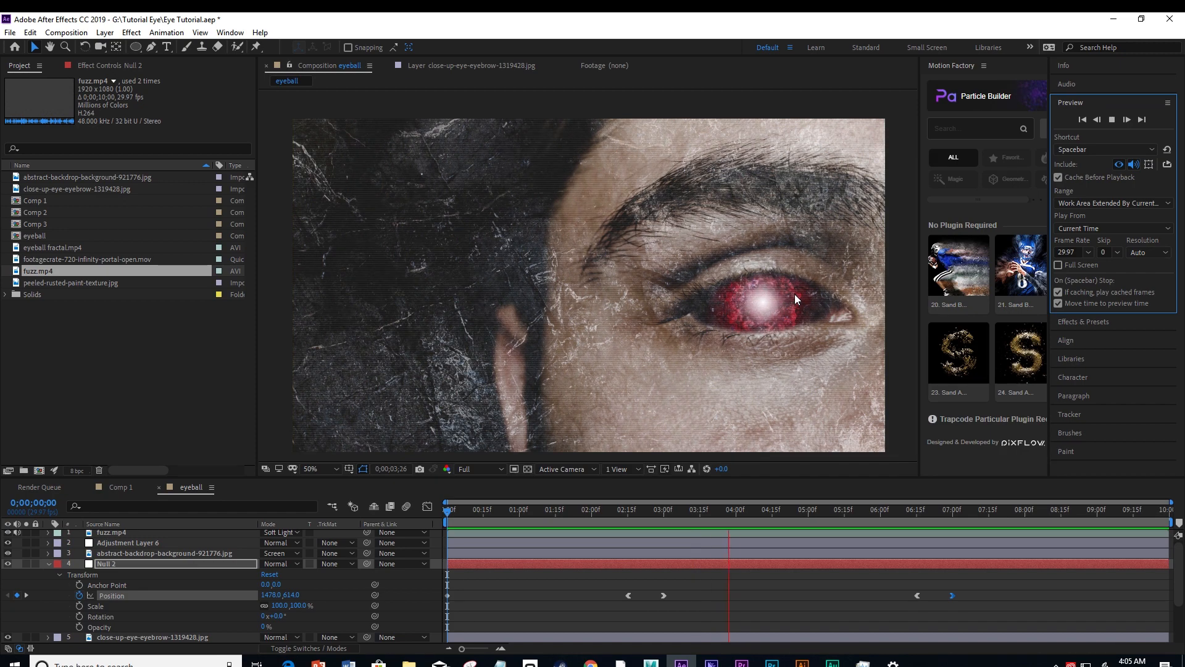
{"action": "left_click", "coordinate": [907, 258]}
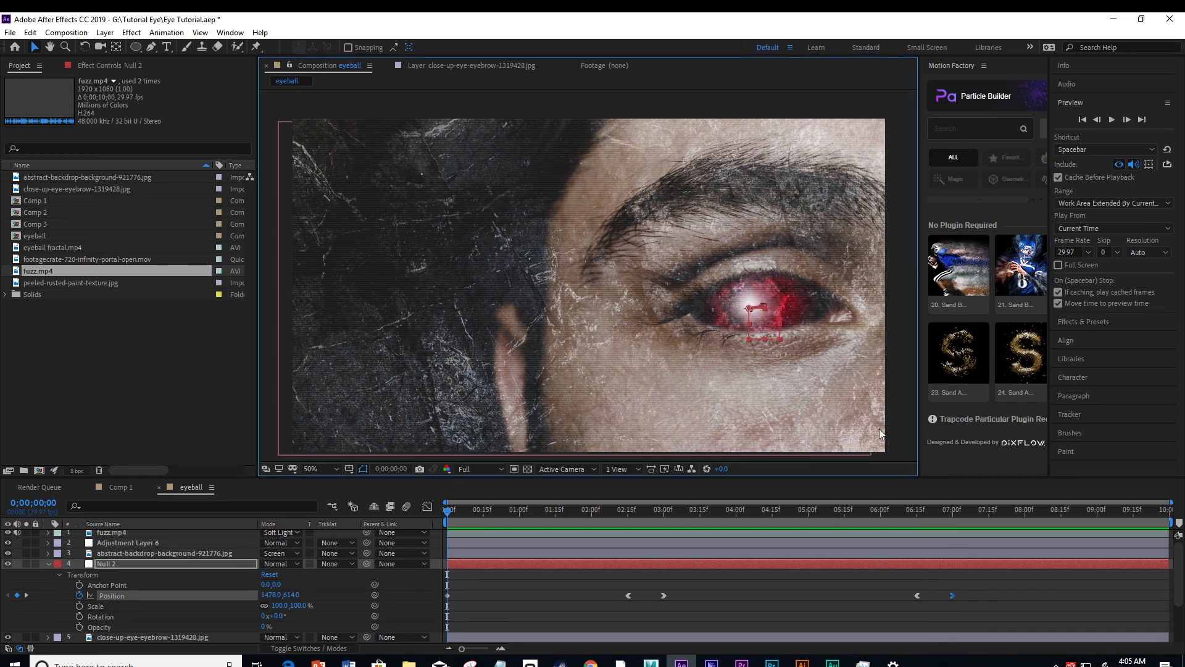
{"action": "left_click_drag", "start_coordinate": [470, 513], "coordinate": [445, 508]}
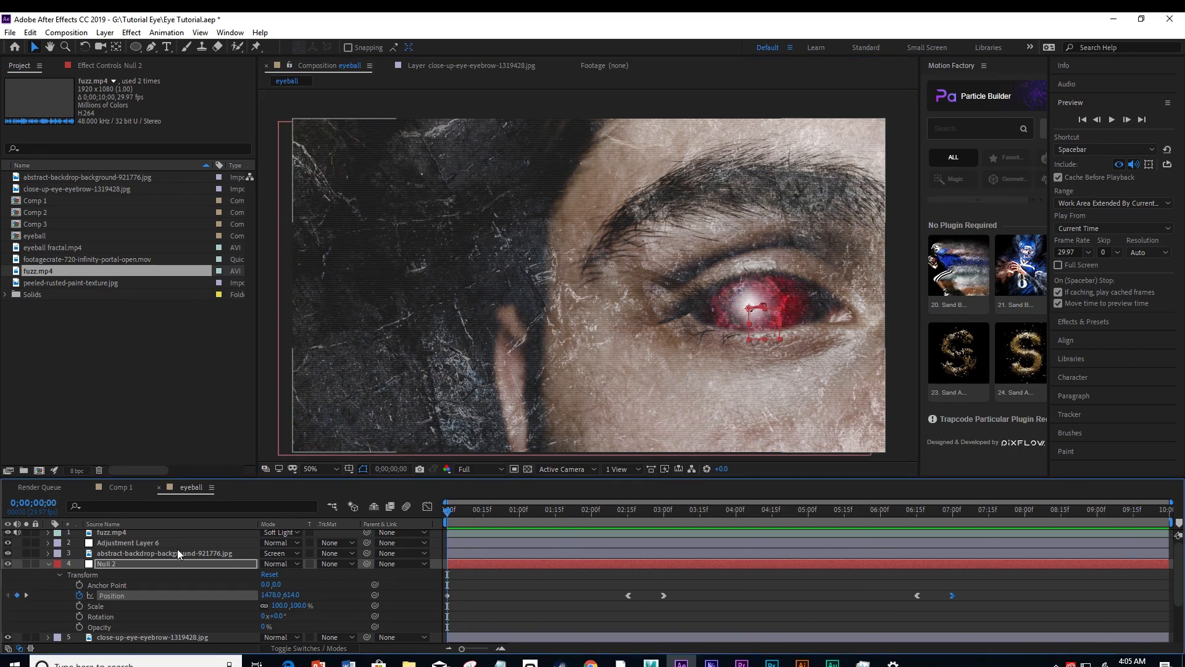
Collapse Null 2's properties and add a new adjustment layer directly below fuzz.mp4, above Adjustment Layer 6.
{"action": "left_click", "coordinate": [48, 564]}
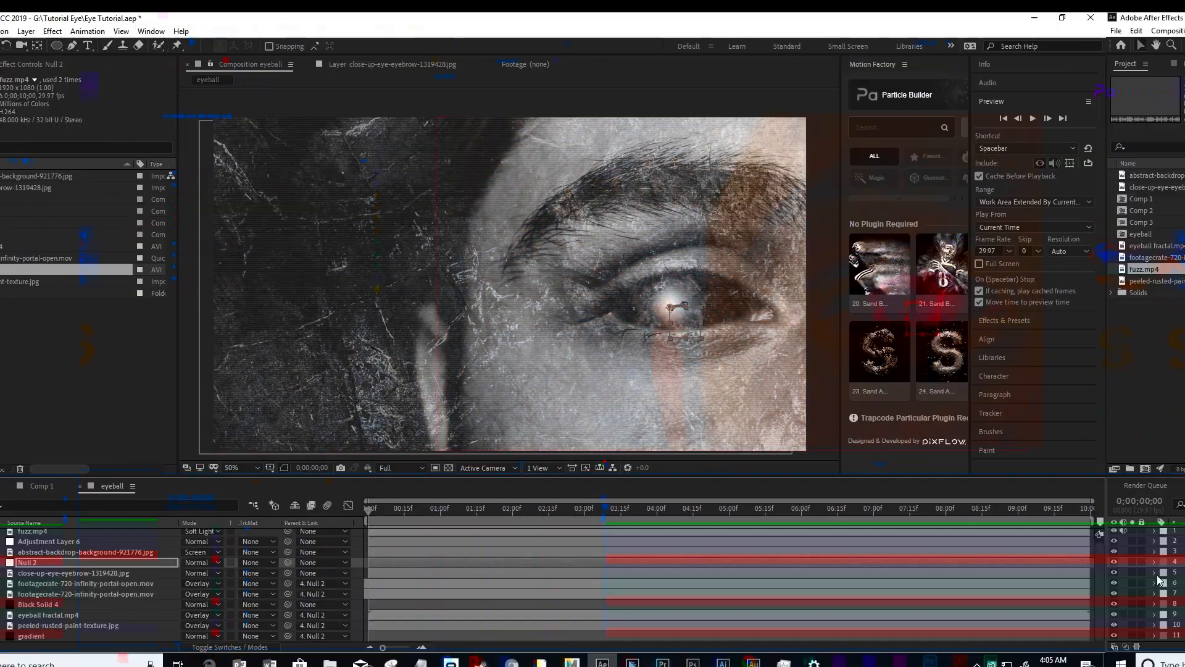
{"action": "scroll", "coordinate": [210, 585], "scroll_direction": "up", "scroll_amount": 1}
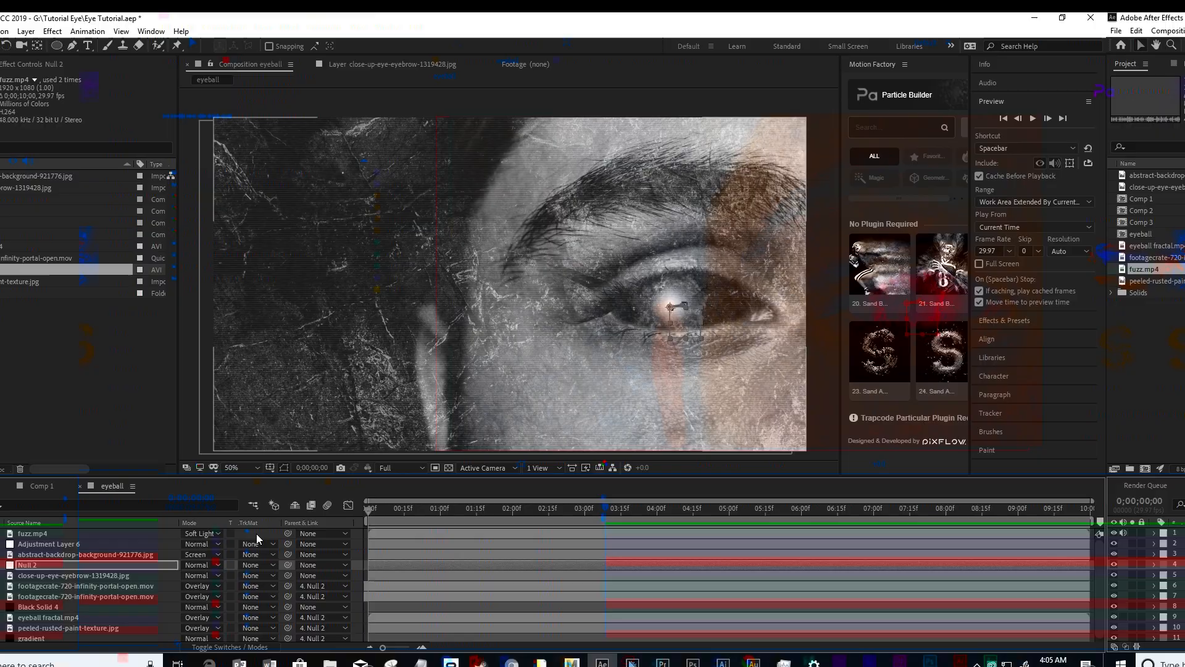
{"action": "right_click", "coordinate": [336, 535]}
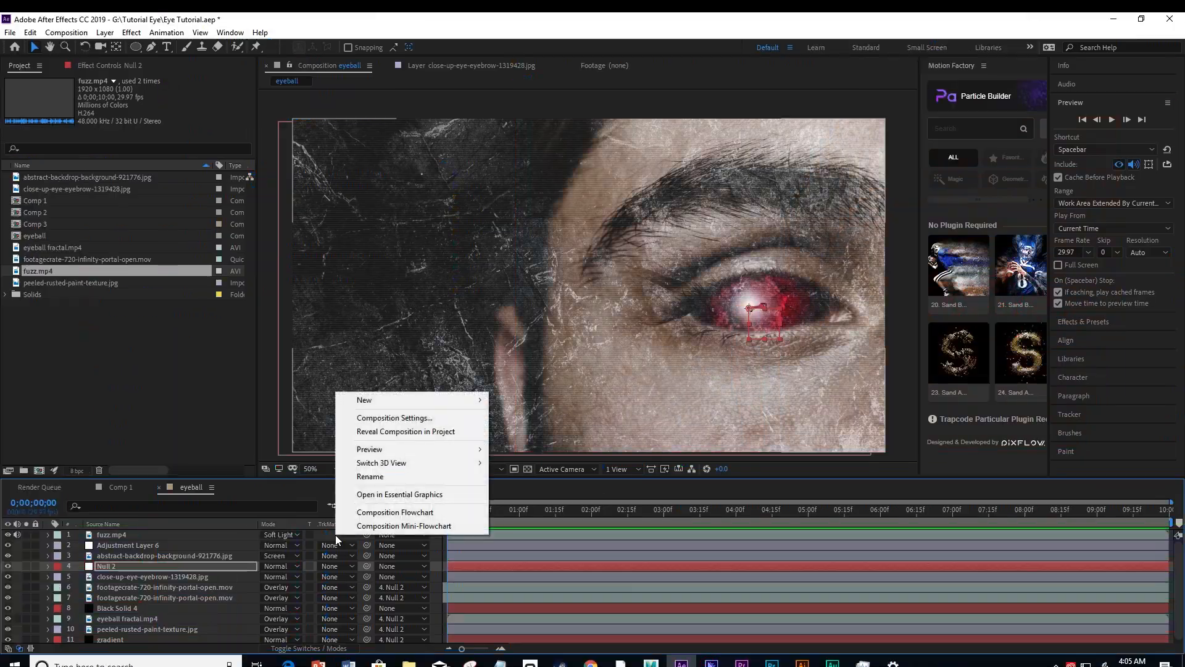
{"action": "mouse_move", "coordinate": [388, 399]}
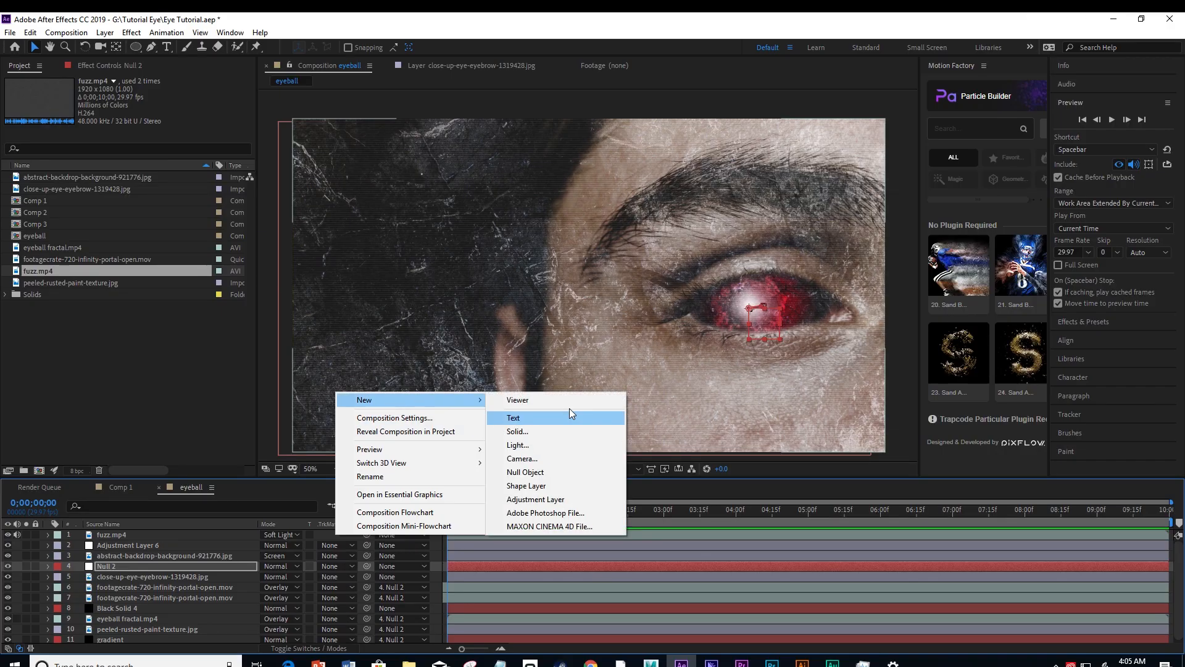
{"action": "left_click", "coordinate": [553, 500]}
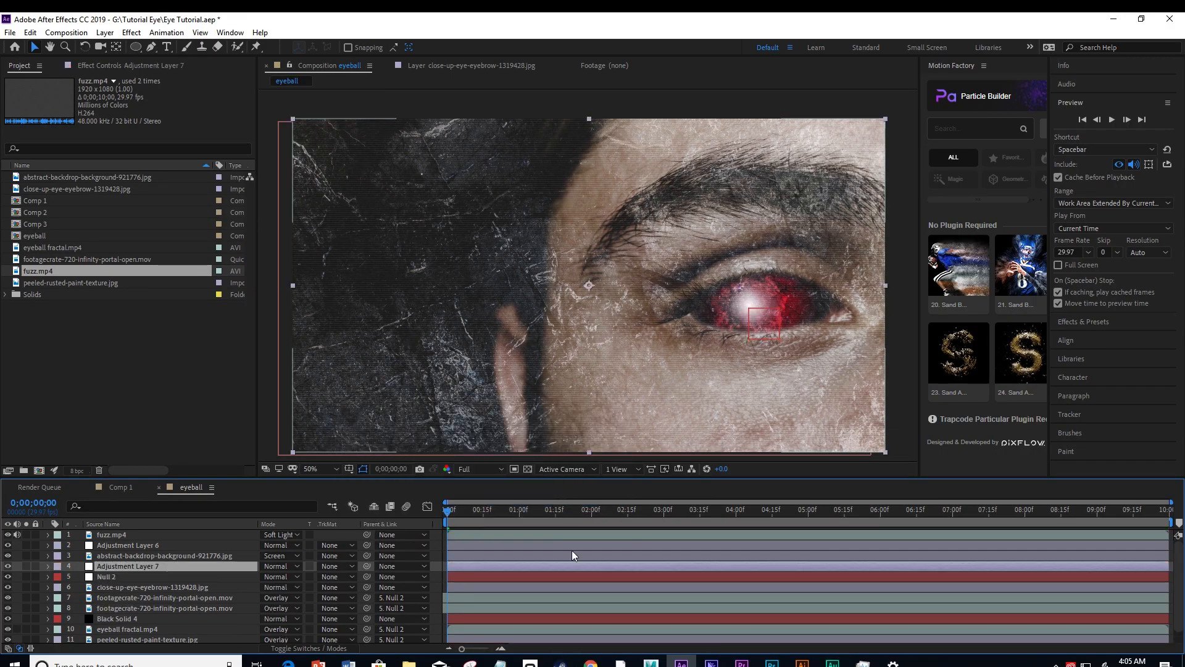
{"action": "left_click_drag", "start_coordinate": [124, 565], "coordinate": [117, 538]}
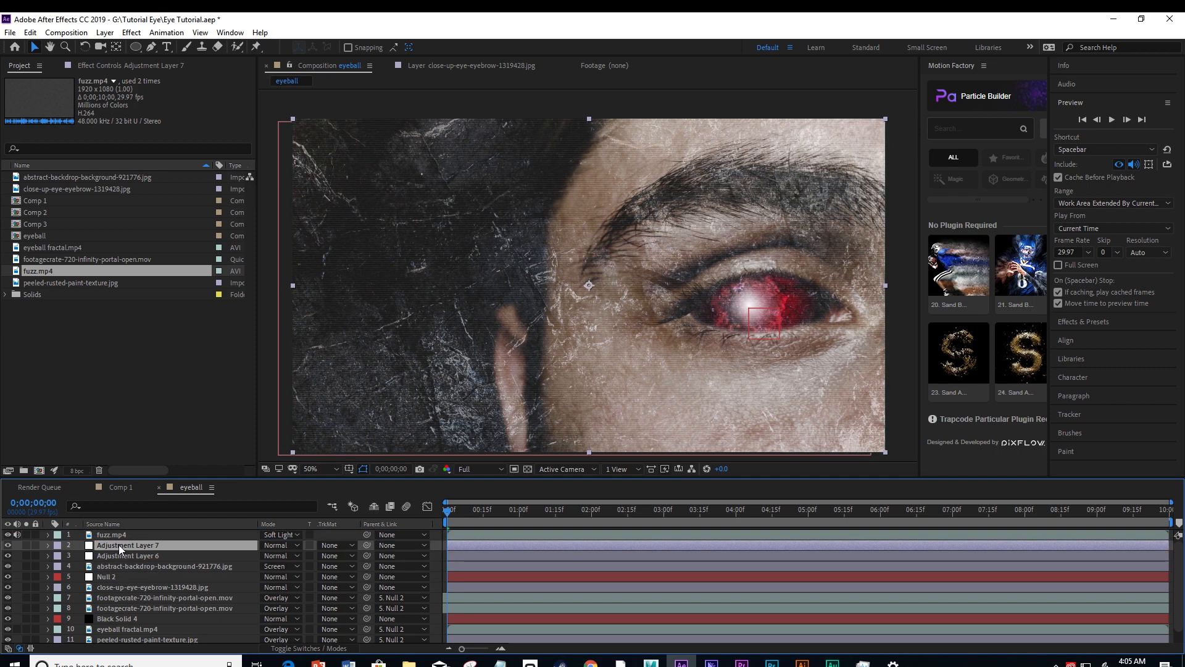
Apply the Wiggle - position preset to Adjustment Layer 7 and set its Wiggle Amount to 22 pixels.
{"action": "left_click", "coordinate": [1076, 319]}
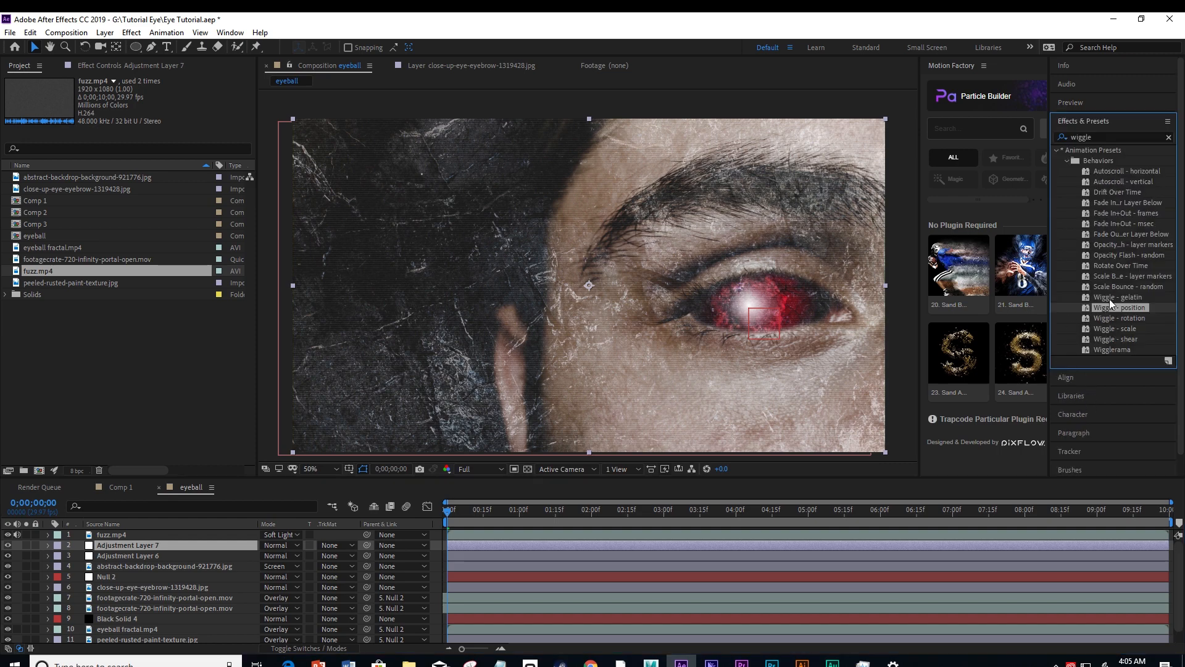
{"action": "double_click", "coordinate": [1093, 138]}
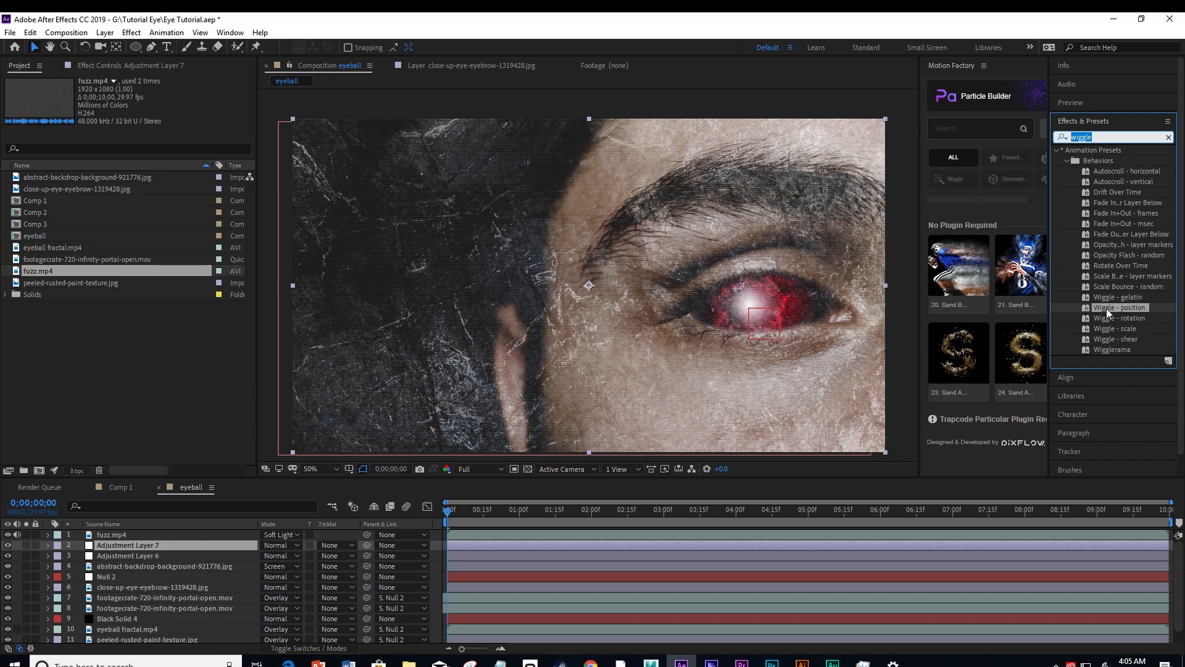
{"action": "left_click_drag", "start_coordinate": [1106, 308], "coordinate": [116, 546]}
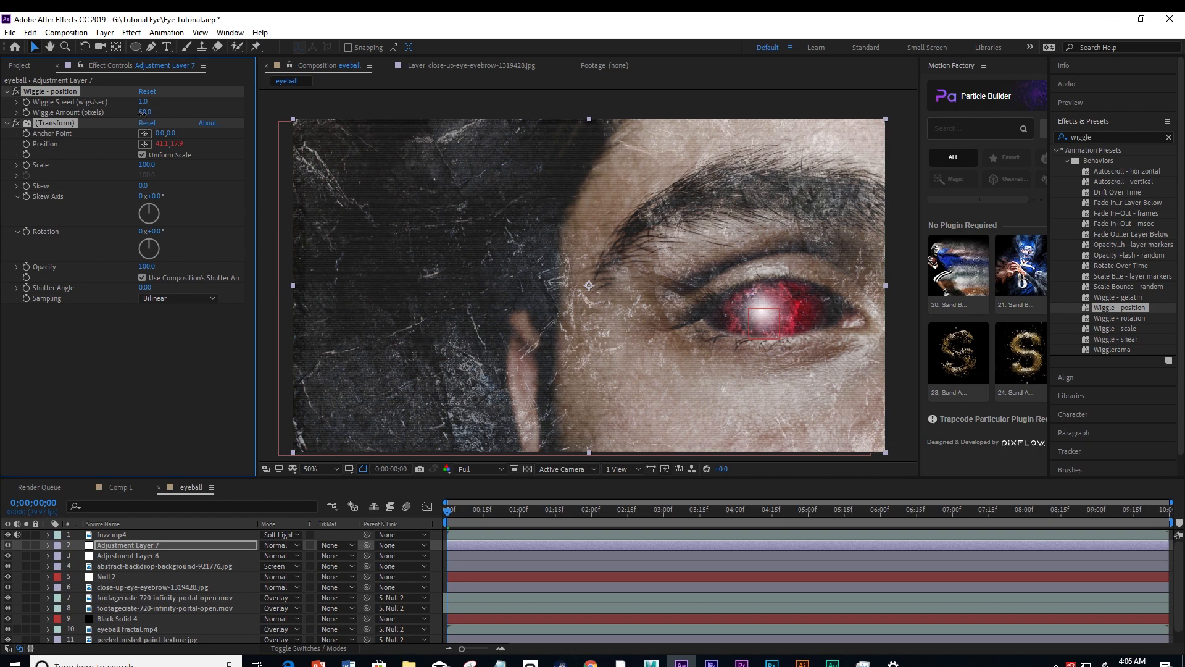
{"action": "left_click_drag", "start_coordinate": [143, 113], "coordinate": [125, 112]}
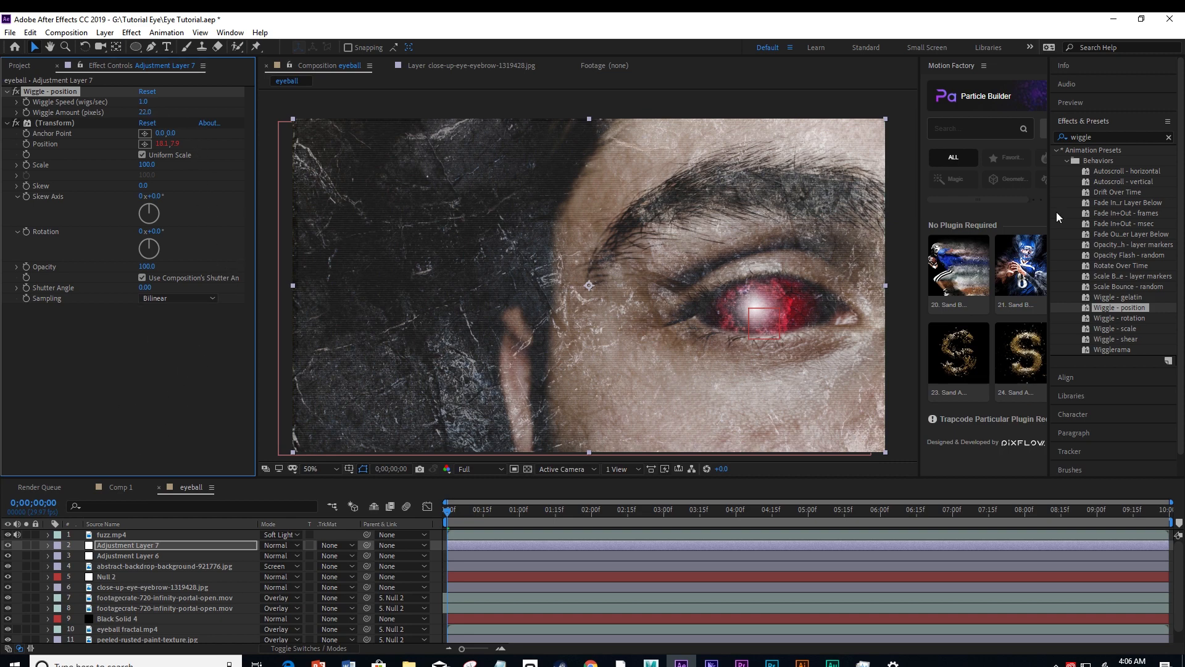
{"action": "left_click", "coordinate": [1090, 103]}
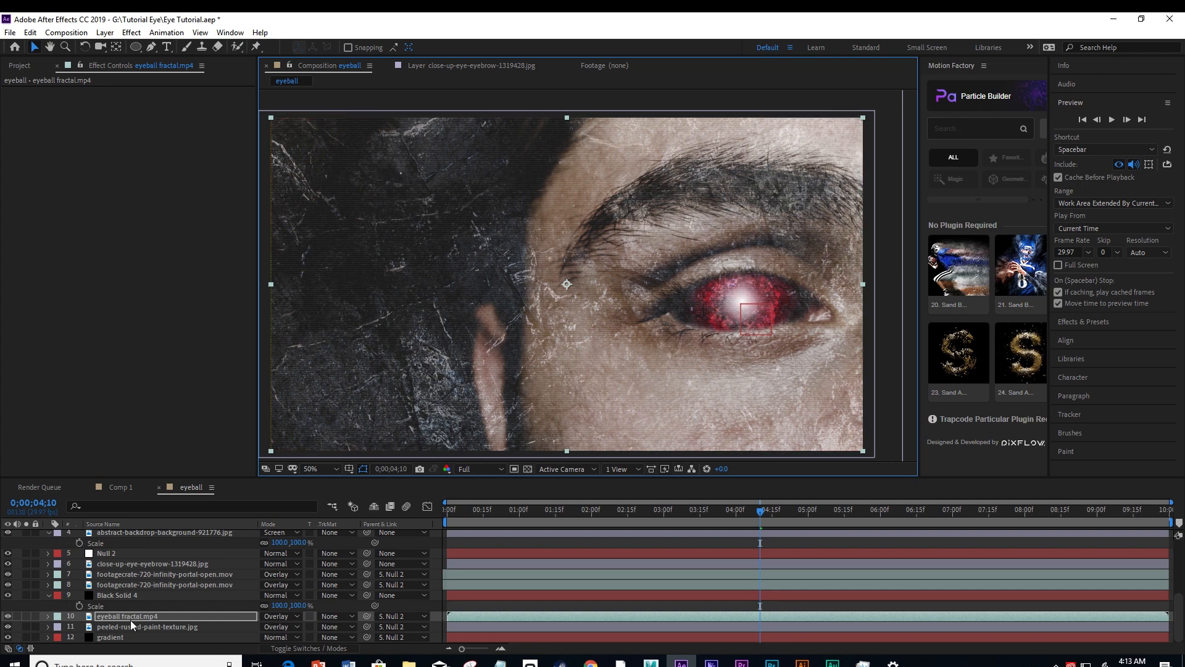
{"action": "key", "text": "Return"}
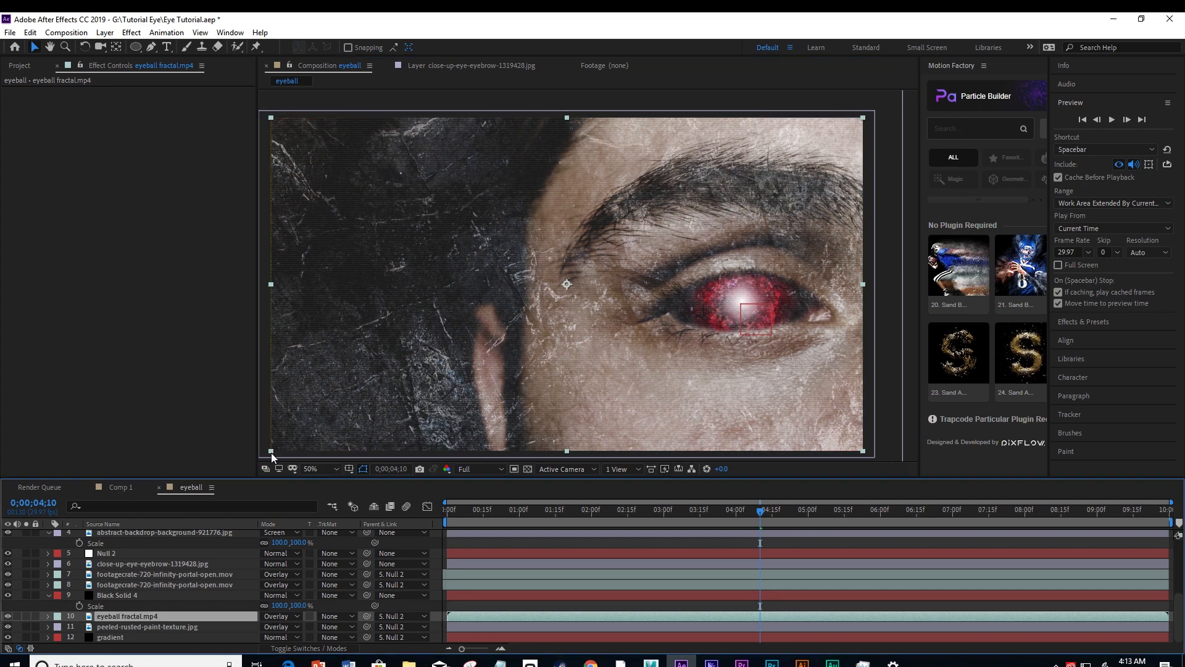
Scale the eyeball fractal.mp4 layer down to about a third of its size and position it over the eye.
{"action": "left_click_drag", "start_coordinate": [271, 453], "coordinate": [470, 398]}
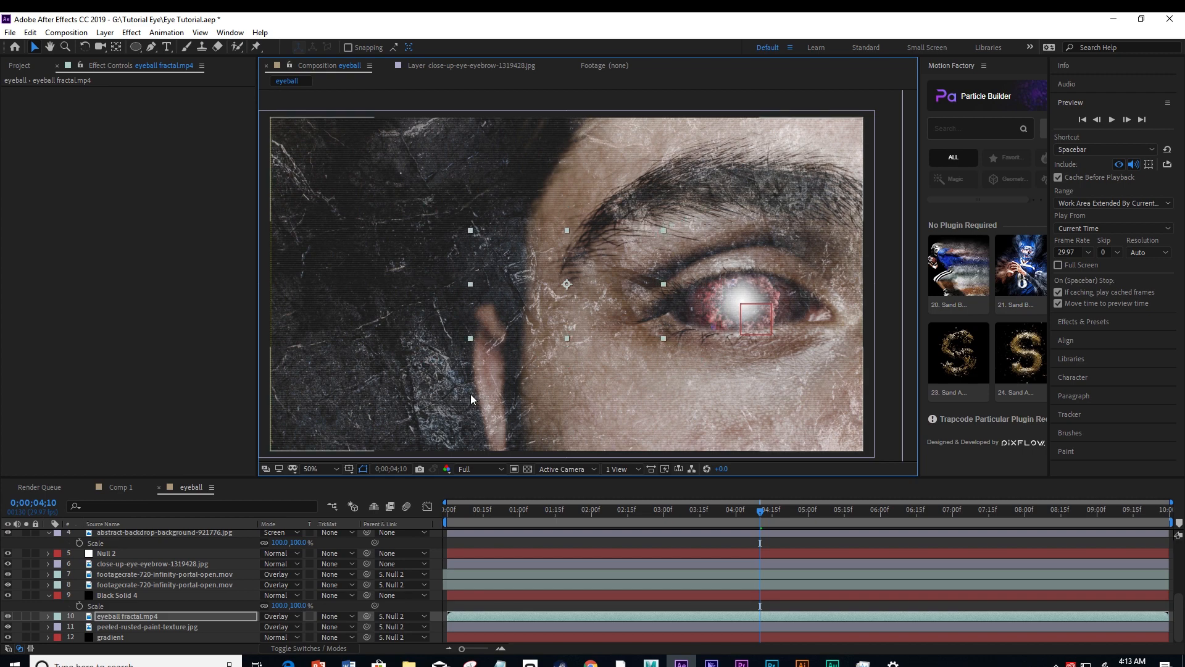
{"action": "left_click_drag", "start_coordinate": [547, 306], "coordinate": [729, 325]}
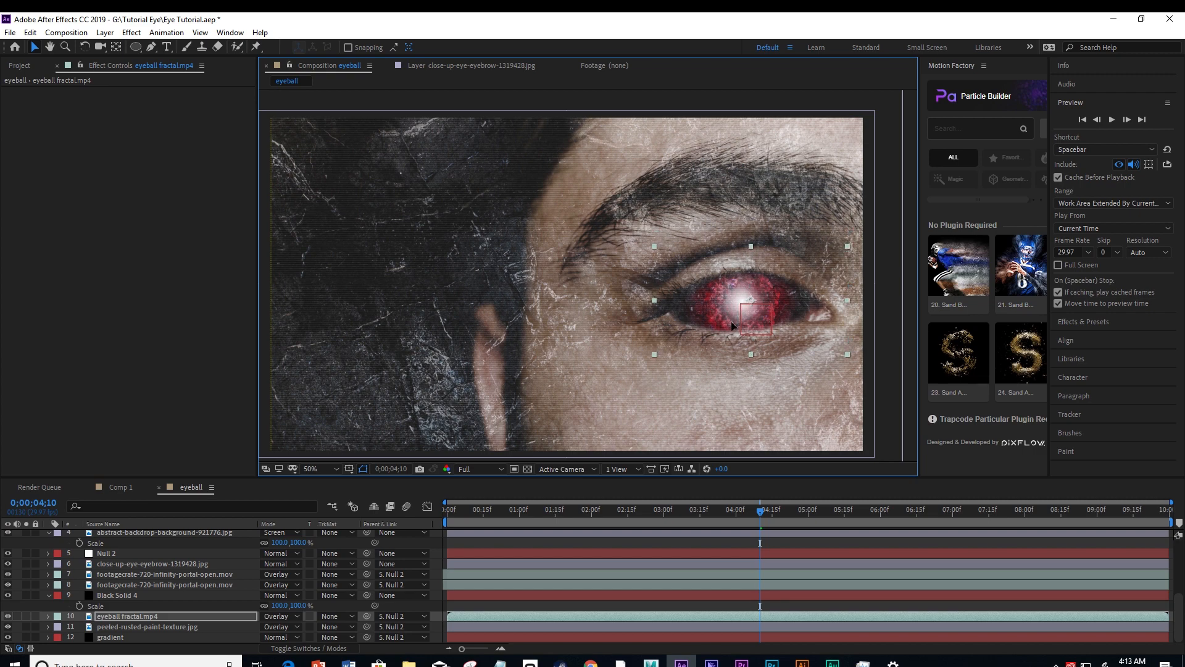
{"action": "left_click", "coordinate": [124, 617]}
Collapse the expanded layer properties and preview the eyeball composition from 0;00;00;00.
{"action": "left_click", "coordinate": [49, 596]}
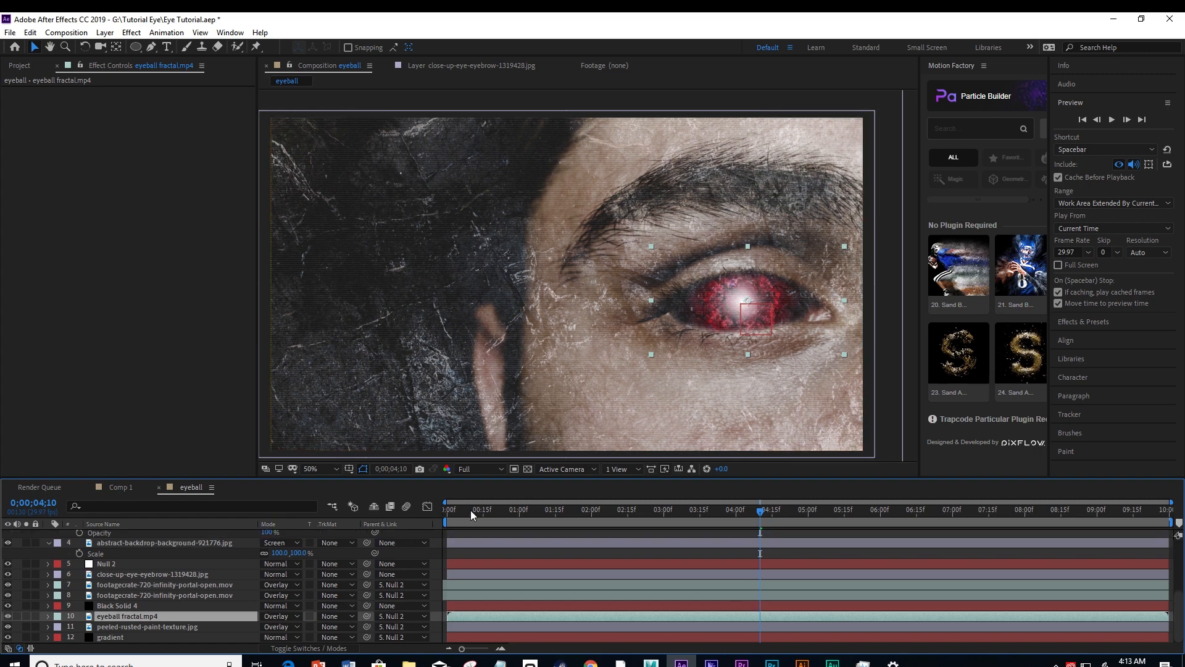
{"action": "left_click_drag", "start_coordinate": [470, 510], "coordinate": [444, 511]}
{"action": "scroll", "coordinate": [79, 569], "scroll_direction": "up", "scroll_amount": 3}
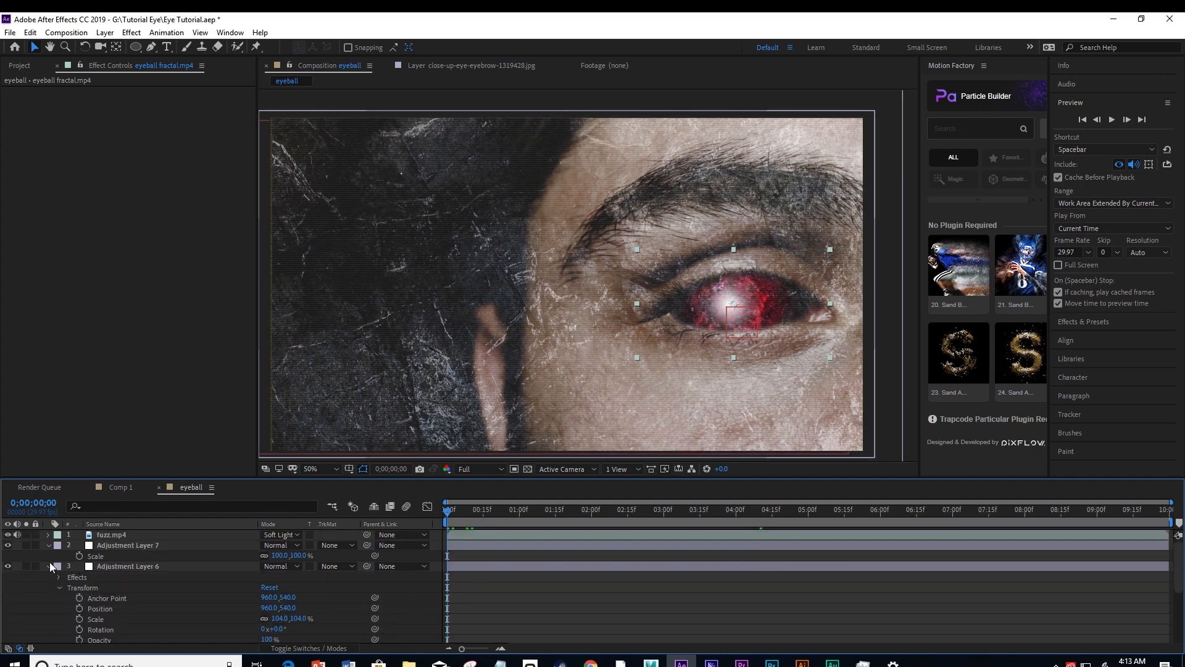
{"action": "left_click", "coordinate": [49, 566]}
{"action": "left_click", "coordinate": [48, 545]}
{"action": "left_click", "coordinate": [50, 565]}
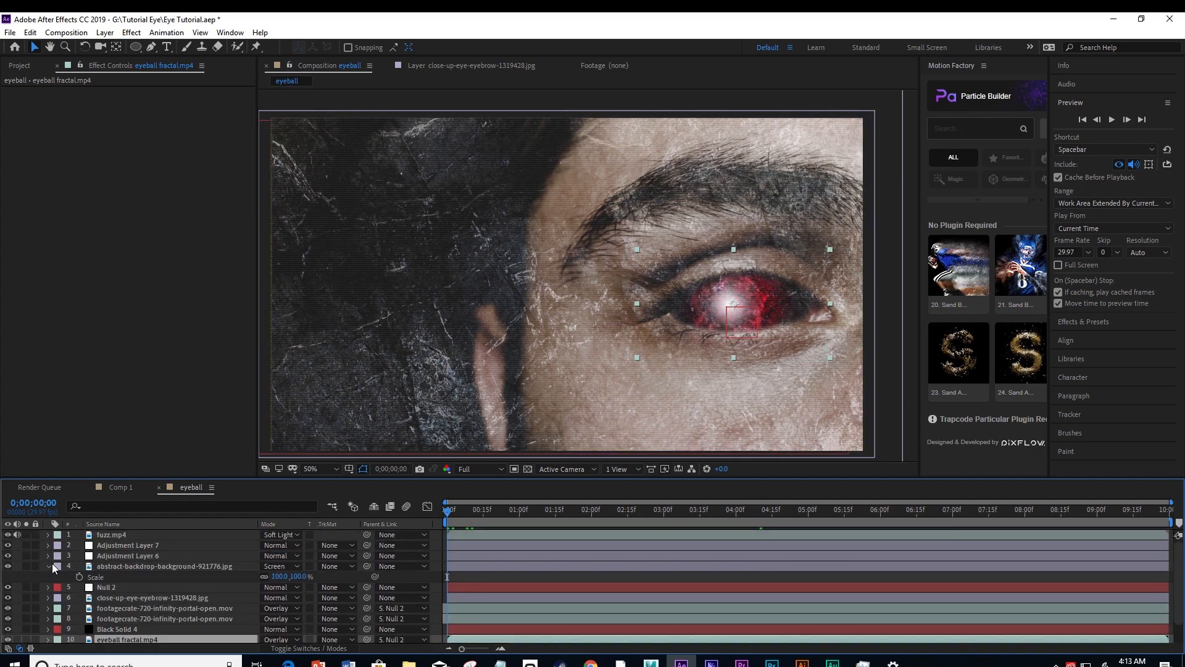
{"action": "left_click", "coordinate": [49, 565]}
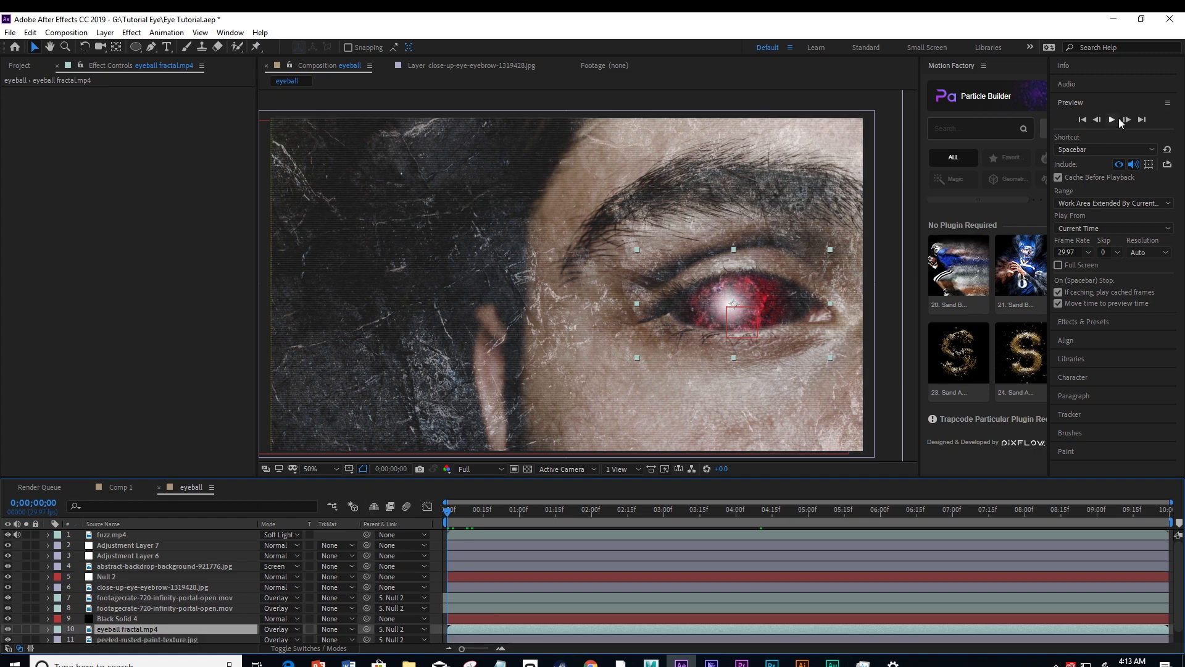
{"action": "left_click", "coordinate": [1113, 119]}
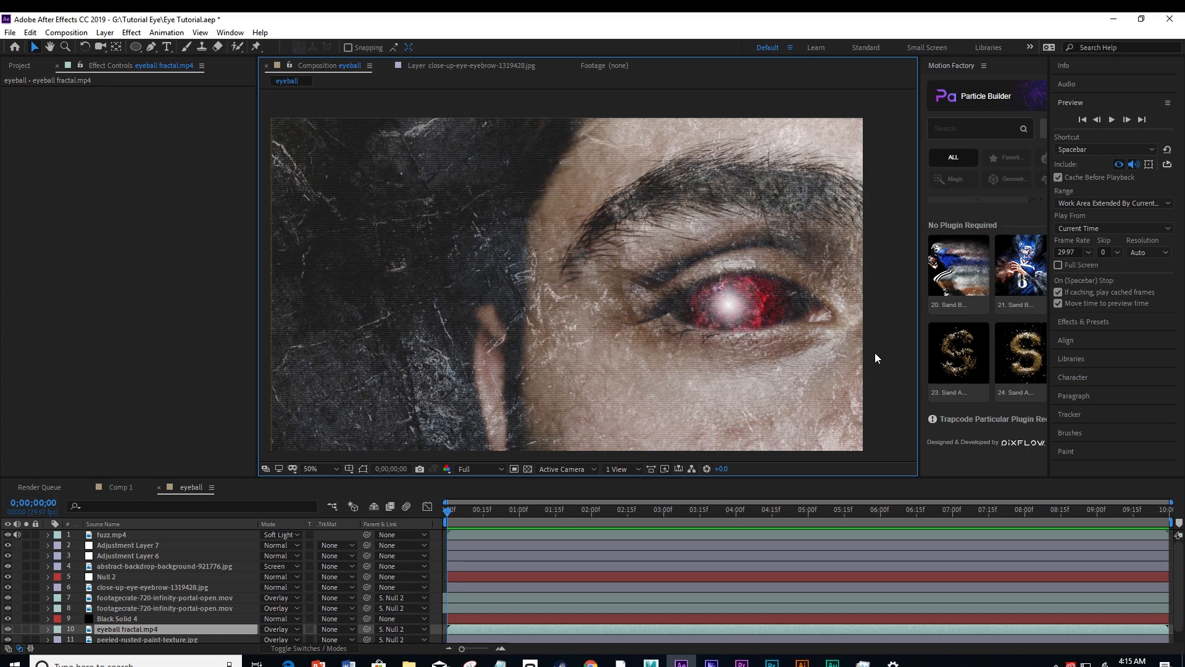
Create a new HDTV 1080 29.97 composition with a duration of 0;00;22;00.
{"action": "left_click", "coordinate": [18, 66]}
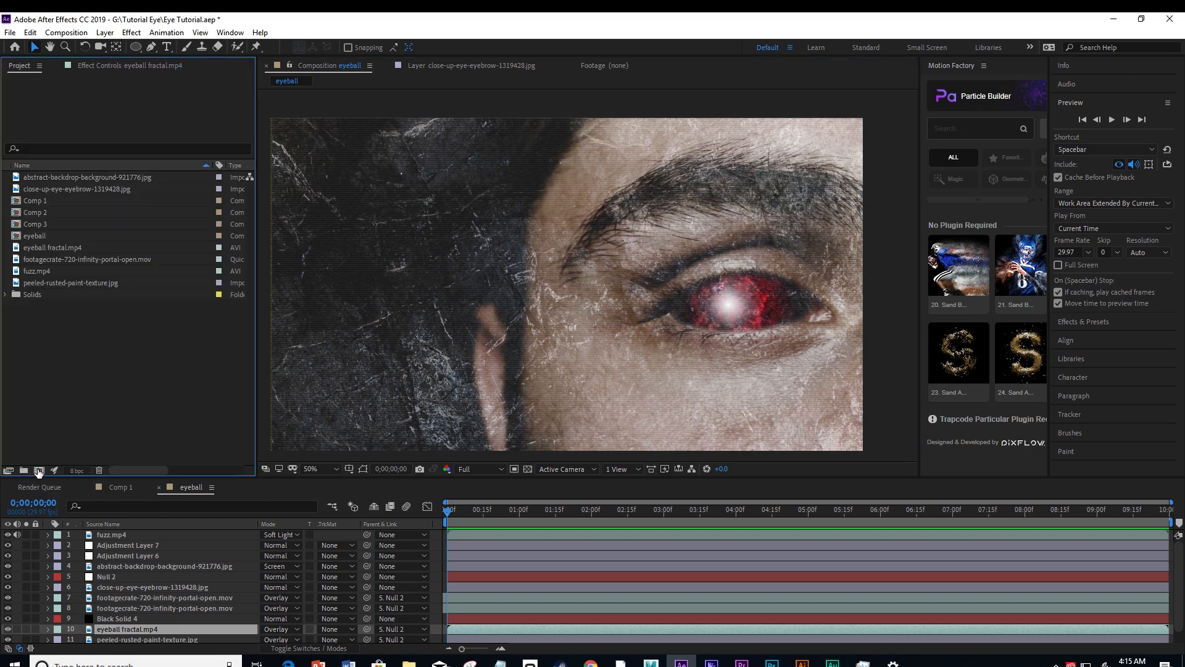
{"action": "left_click", "coordinate": [38, 470]}
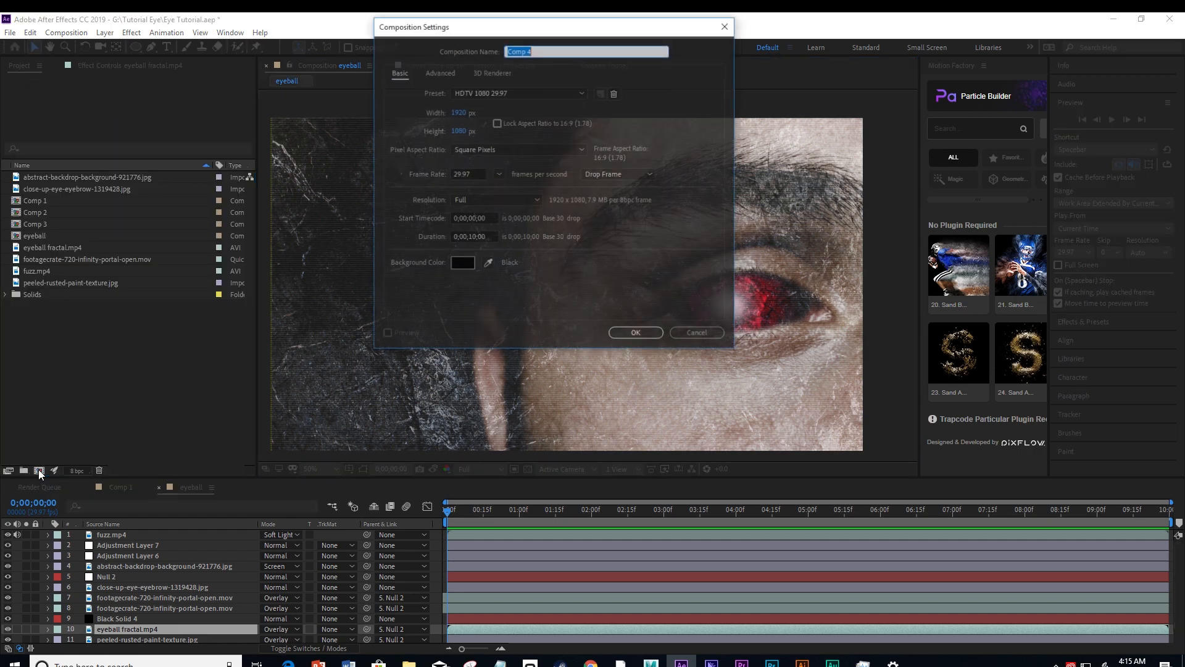
{"action": "left_click", "coordinate": [474, 237]}
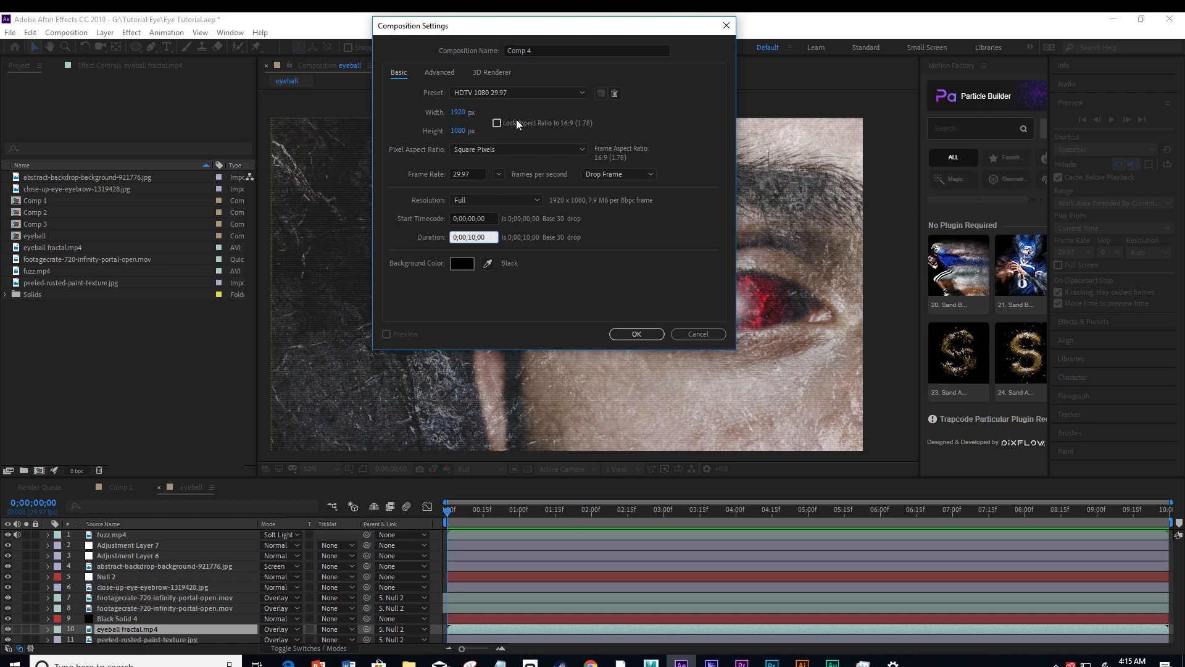
{"action": "key", "text": "BackSpace"}
{"action": "key", "text": "BackSpace"}
{"action": "key", "text": "BackSpace"}
{"action": "type", "text": "22"}
{"action": "key", "text": "Return"}
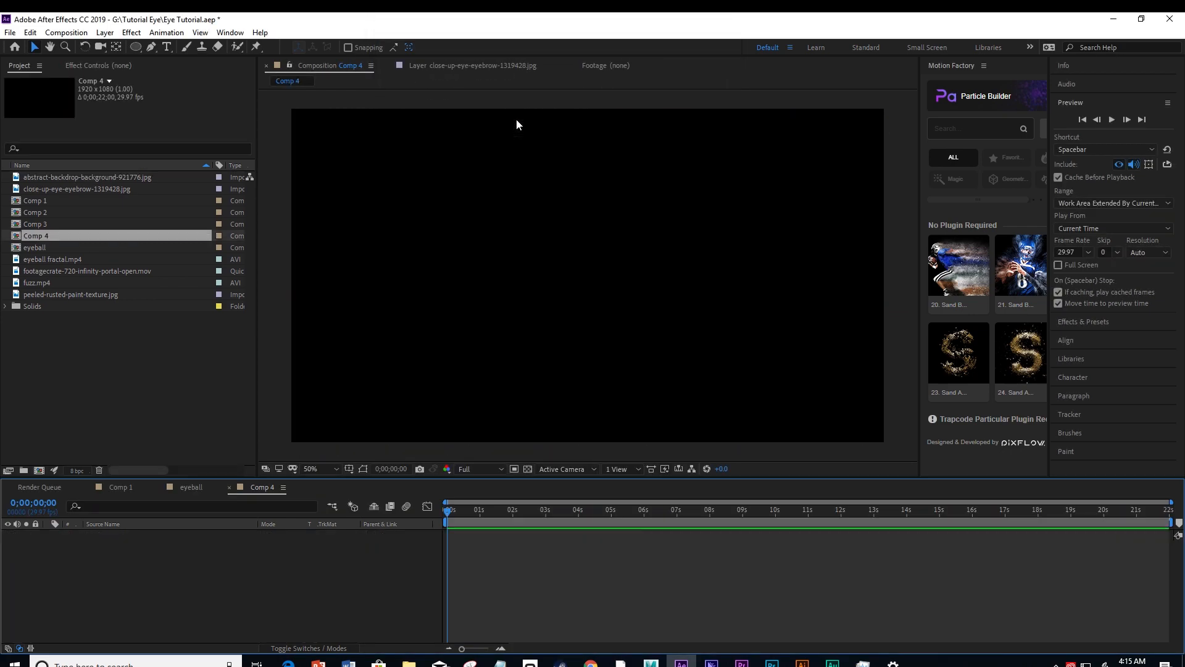
Add the eyeball composition to the new composition as a layer starting at 0 seconds and duplicate it.
{"action": "left_click", "coordinate": [38, 247]}
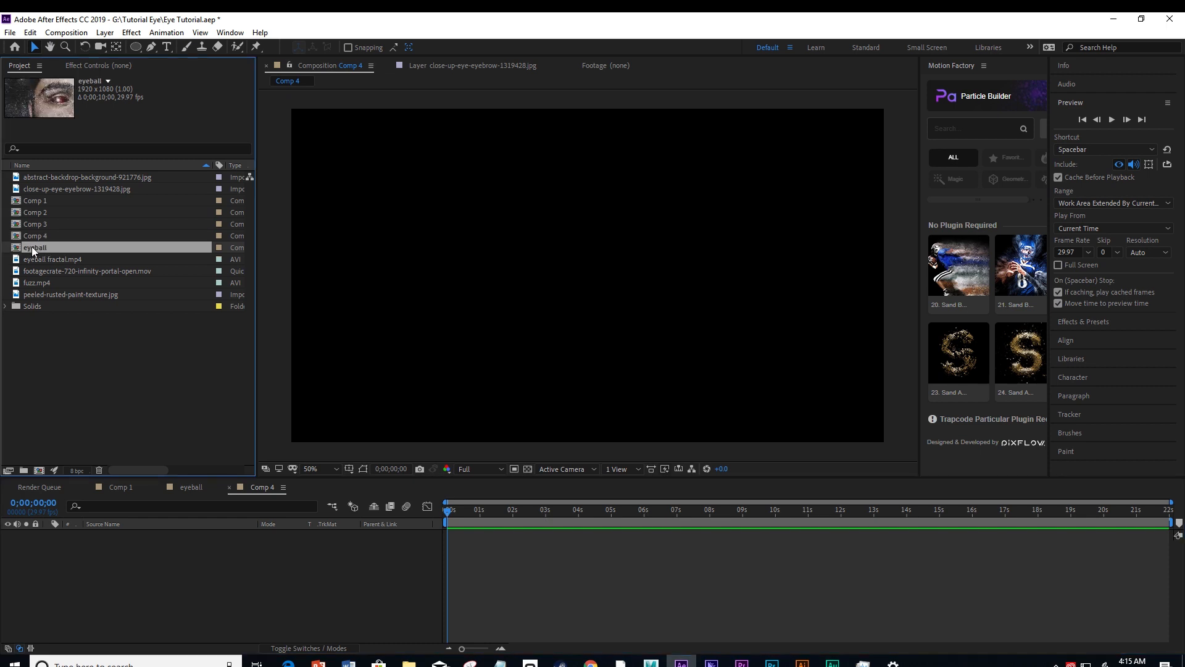
{"action": "left_click_drag", "start_coordinate": [31, 246], "coordinate": [44, 574]}
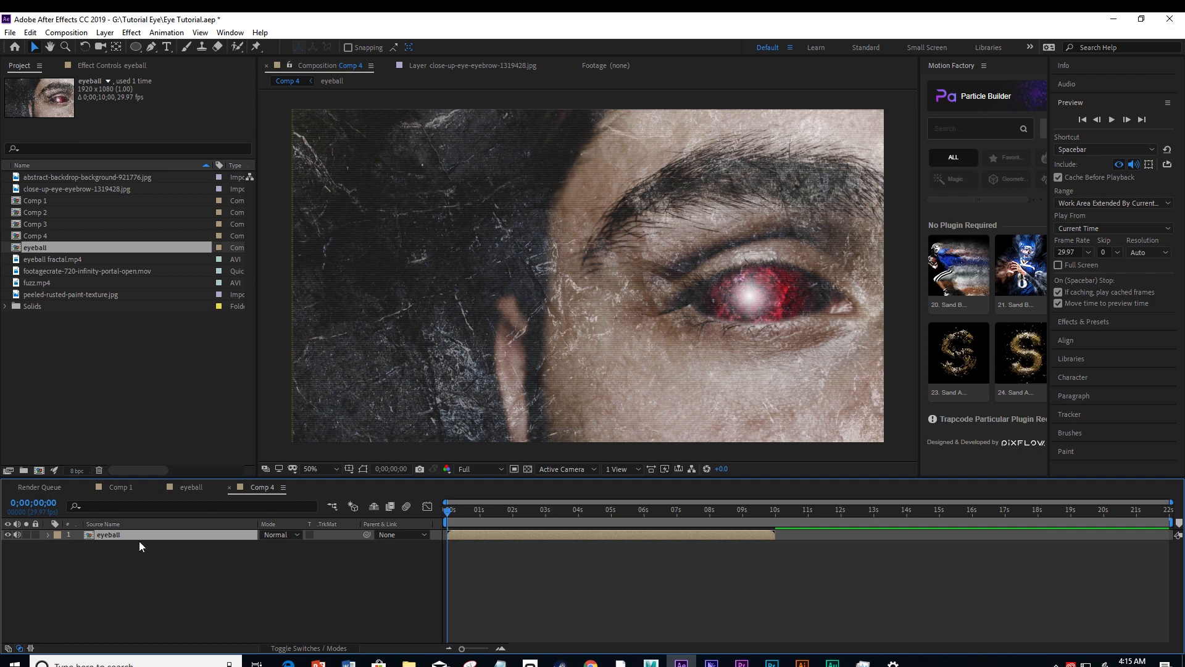
{"action": "left_click", "coordinate": [285, 453]}
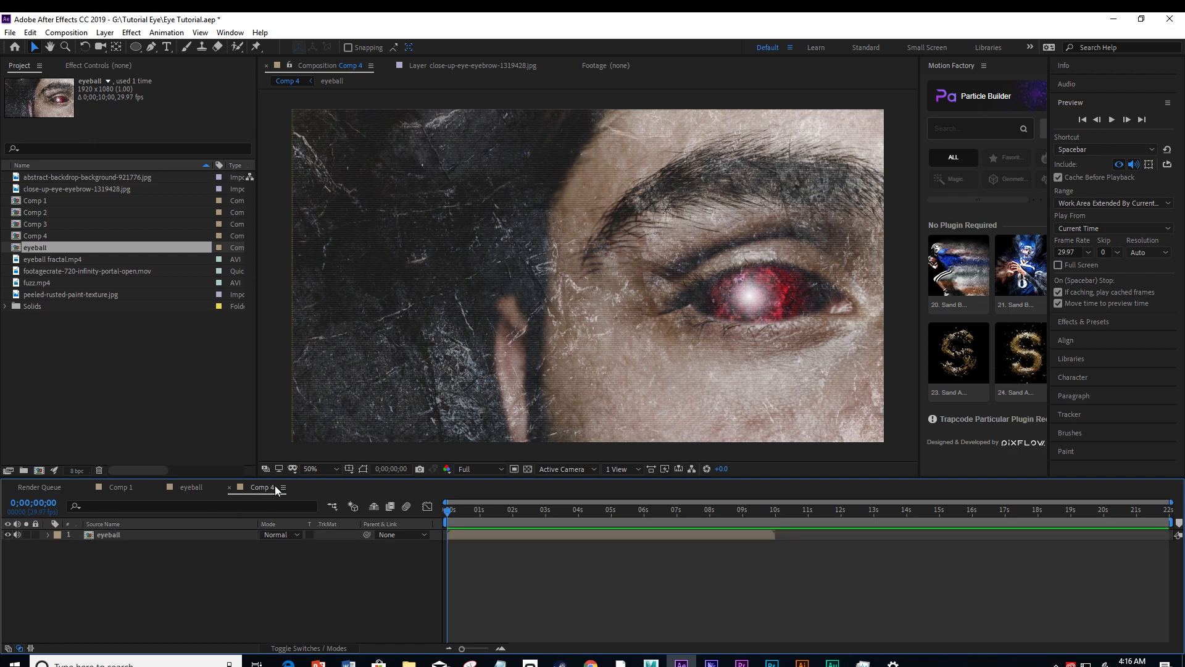
{"action": "left_click", "coordinate": [128, 534]}
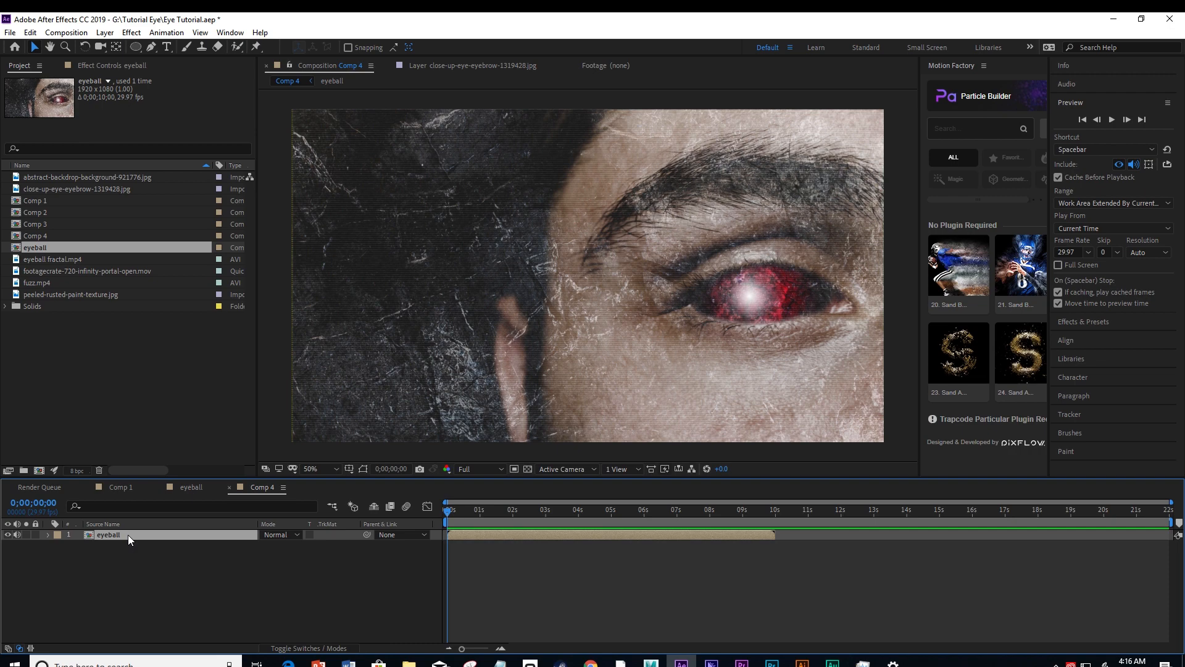
{"action": "key", "text": "ctrl+d"}
{"action": "left_click", "coordinate": [139, 545]}
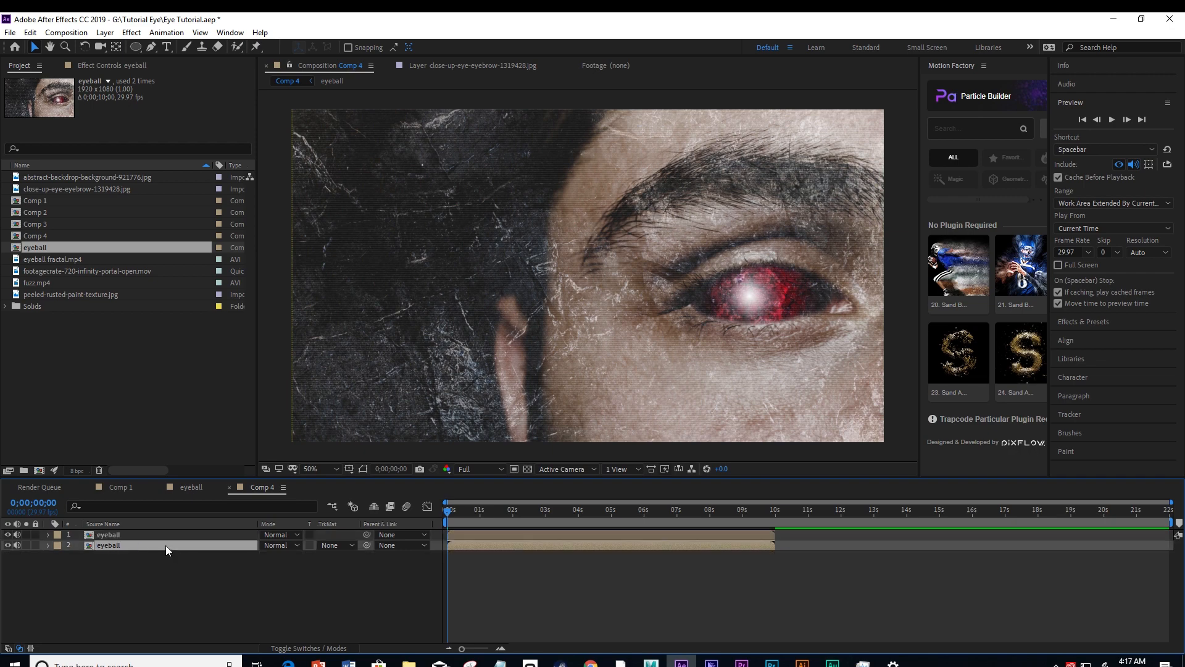
Time-reverse the lower eyeball layer and move it to start at about 10 seconds, where the first one ends.
{"action": "right_click", "coordinate": [166, 546]}
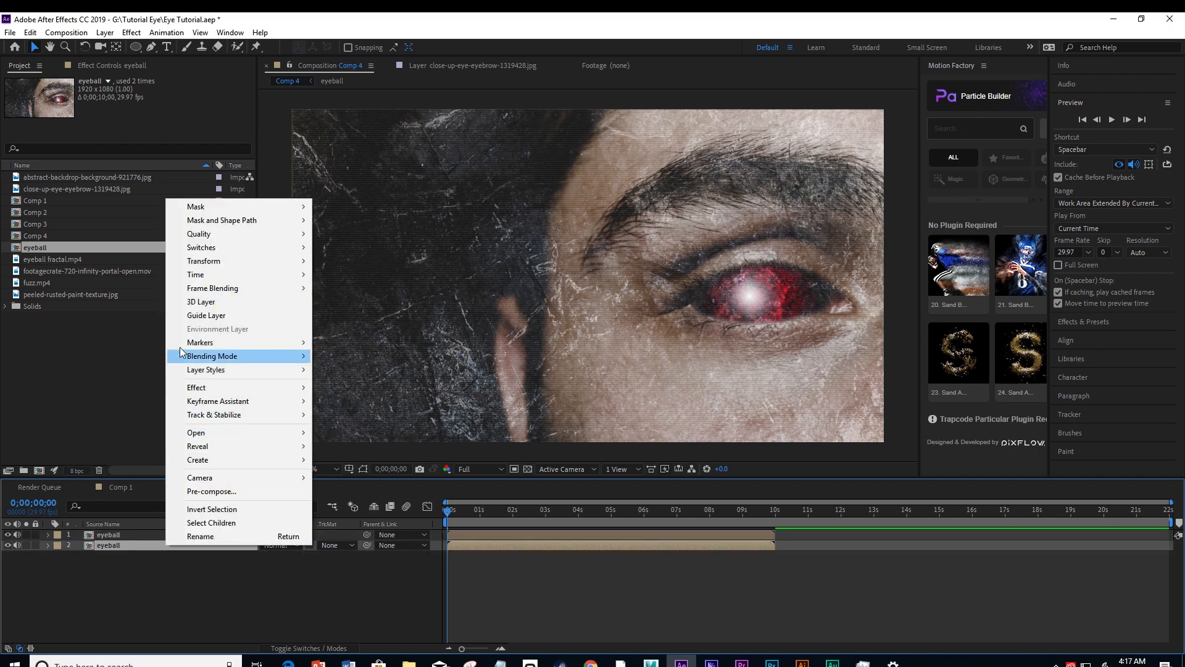
{"action": "mouse_move", "coordinate": [209, 274]}
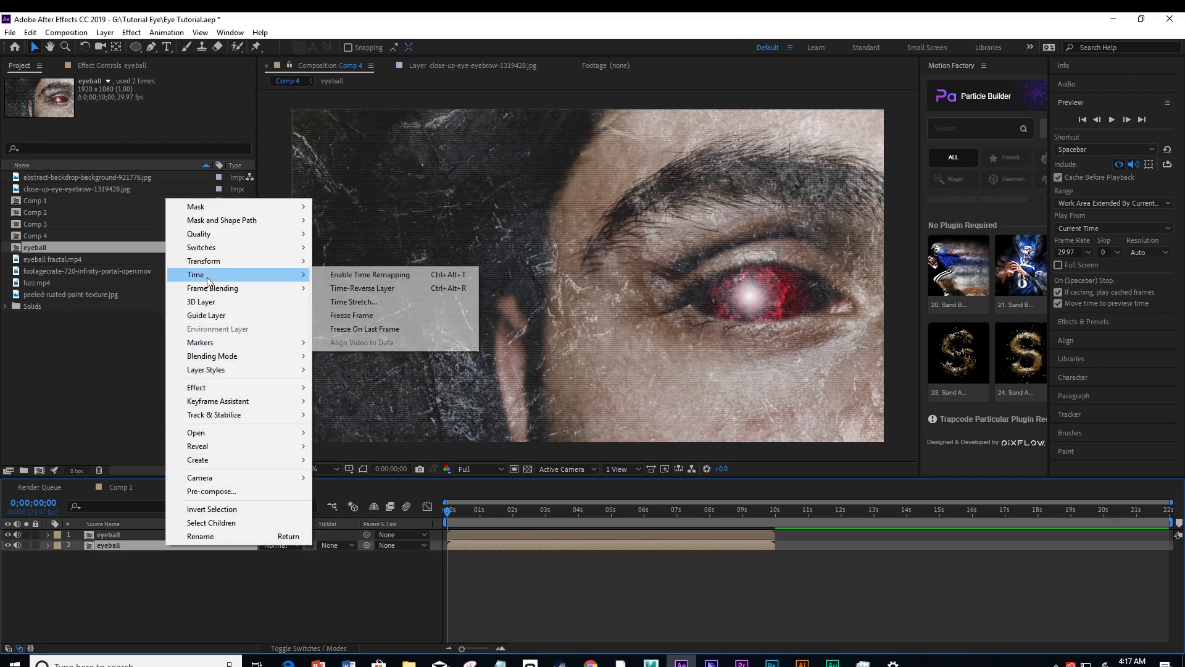
{"action": "left_click", "coordinate": [360, 288]}
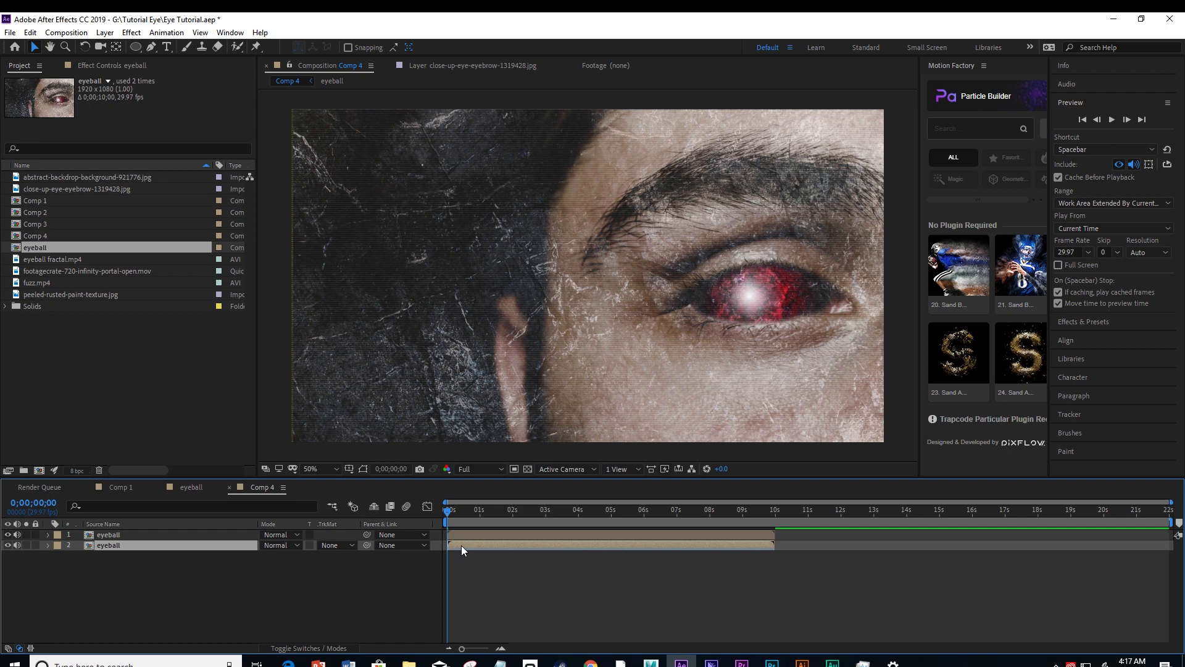
{"action": "left_click_drag", "start_coordinate": [461, 546], "coordinate": [794, 543]}
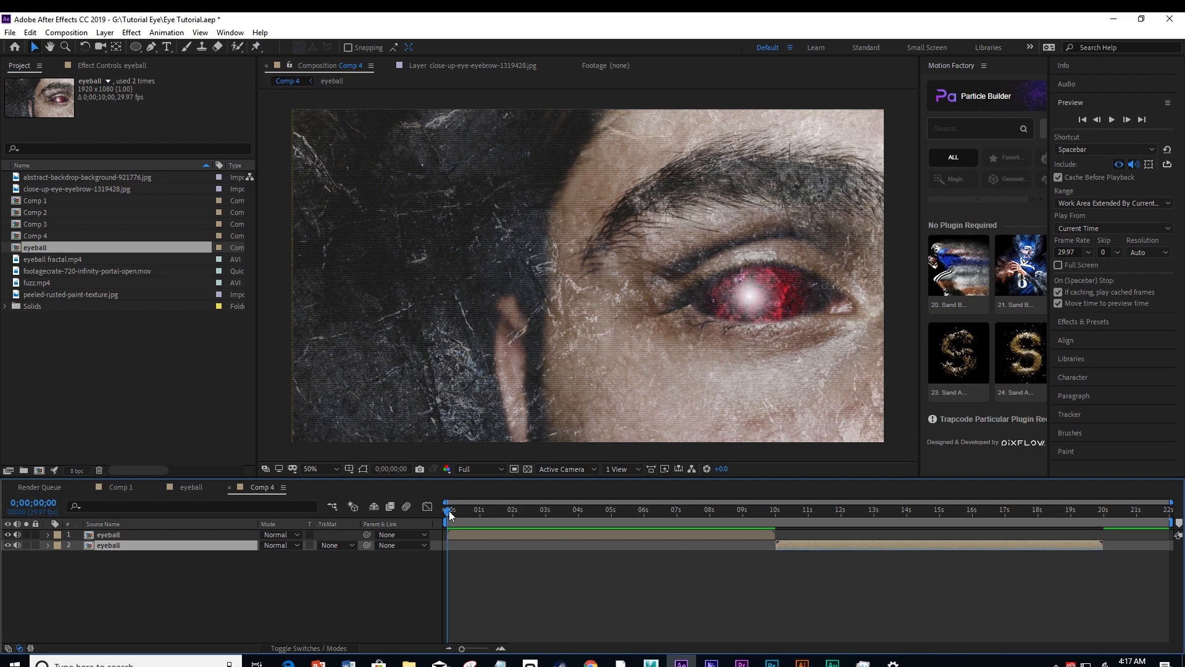
Duplicate the first eyeball layer and move the copy to start at about 20 seconds, after the reversed layer.
{"action": "left_click_drag", "start_coordinate": [446, 510], "coordinate": [1025, 514]}
{"action": "left_click_drag", "start_coordinate": [1038, 519], "coordinate": [655, 531]}
{"action": "left_click", "coordinate": [464, 535]}
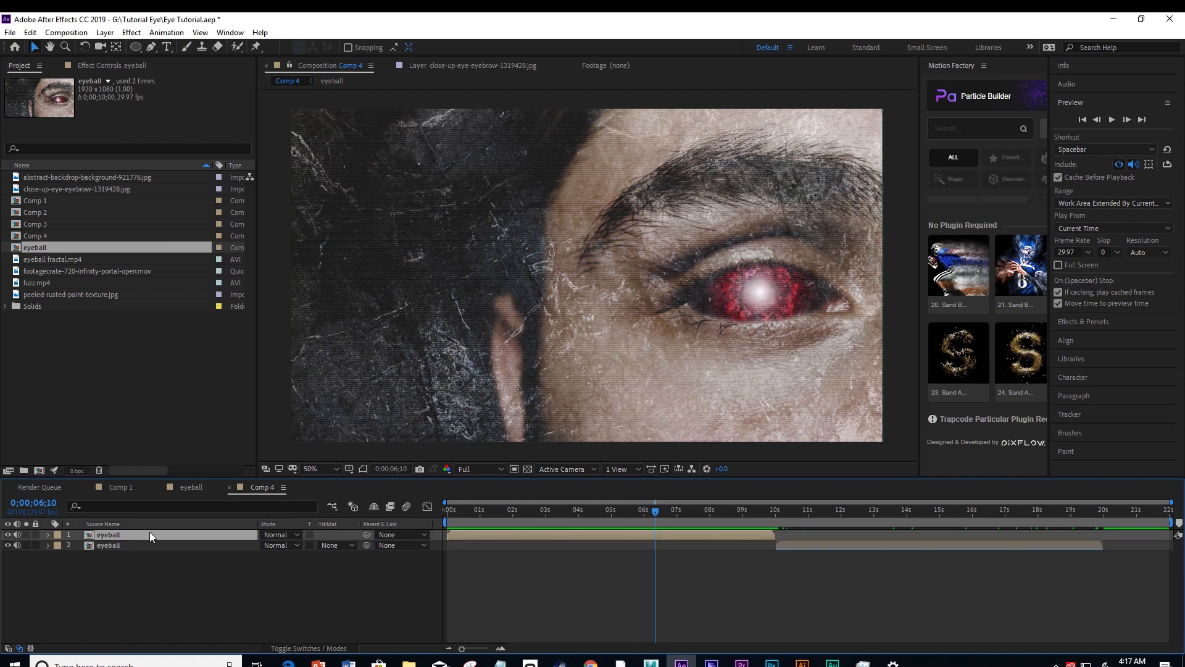
{"action": "key", "text": "ctrl+d"}
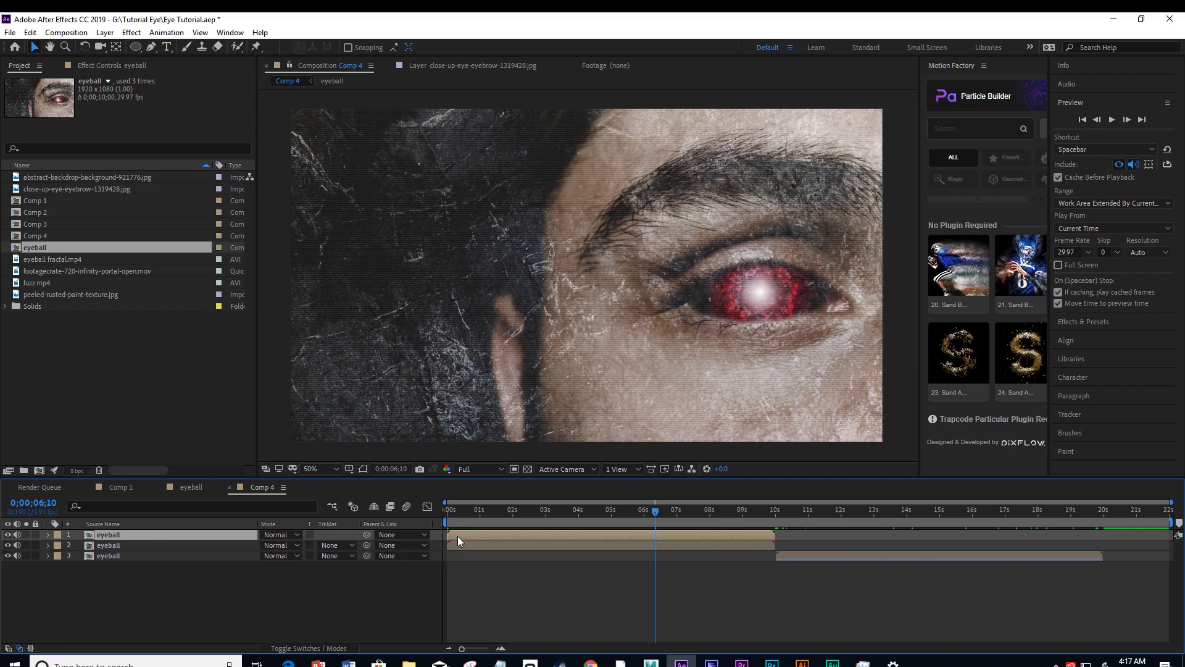
{"action": "mouse_move", "coordinate": [457, 540]}
{"action": "left_mouse_down"}
{"action": "mouse_move", "coordinate": [1110, 548]}
{"action": "mouse_move", "coordinate": [1160, 522]}
{"action": "mouse_move", "coordinate": [438, 536]}
{"action": "left_mouse_up"}
{"action": "left_click", "coordinate": [1091, 509]}
{"action": "left_click", "coordinate": [1105, 518]}
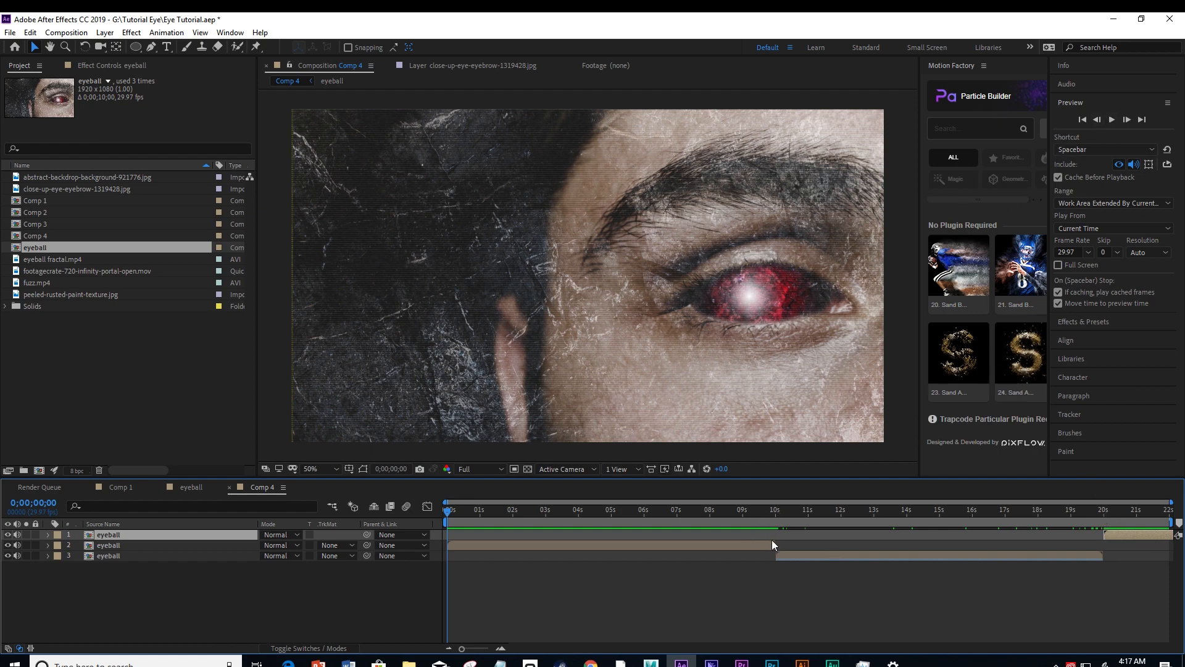
Preview the three joined eyeball layers, including the section from about 0;00;20;21 back around to the start.
{"action": "left_click", "coordinate": [1112, 120]}
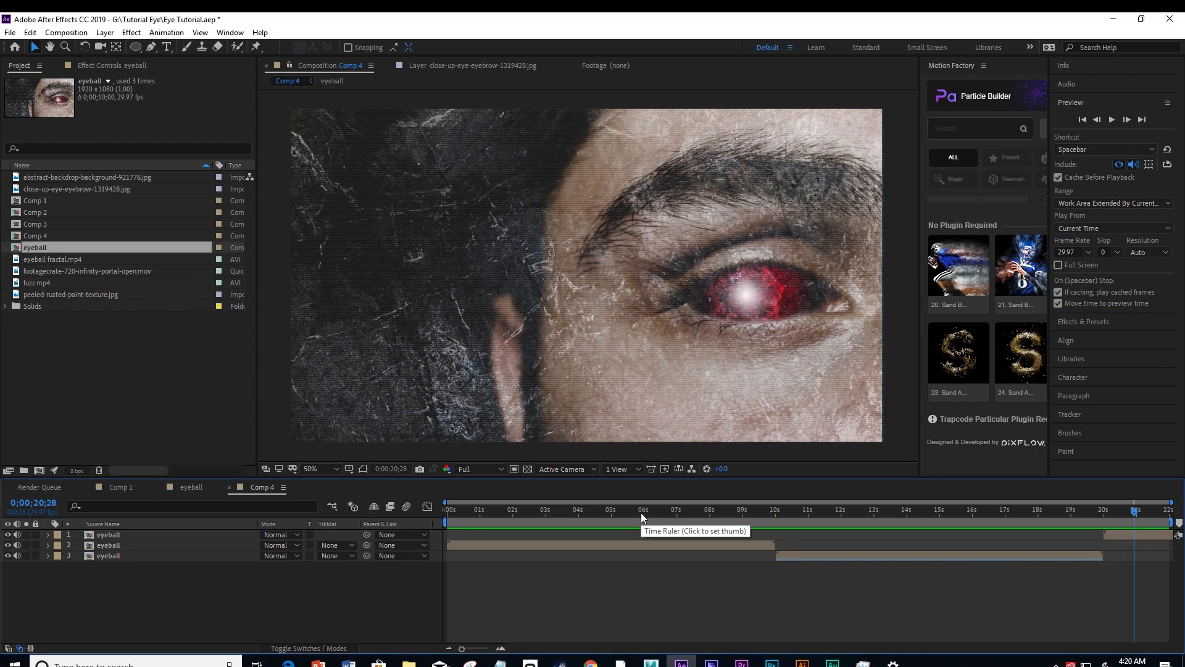
{"action": "left_click_drag", "start_coordinate": [641, 512], "coordinate": [1133, 537]}
{"action": "left_click", "coordinate": [1130, 535]}
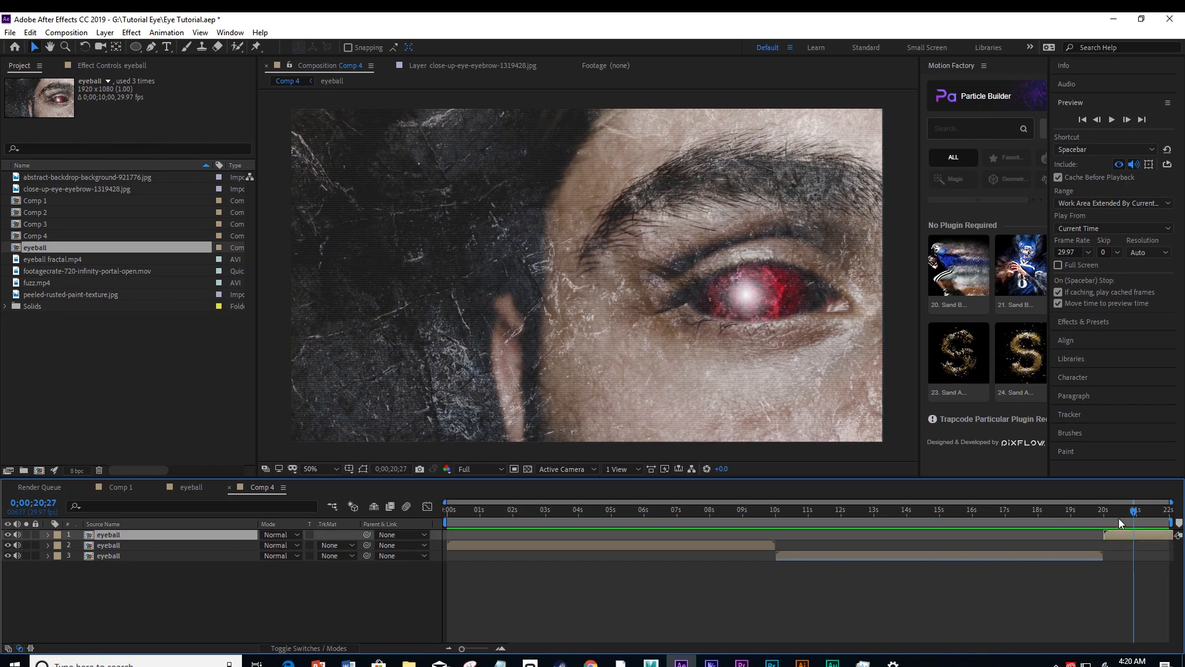
{"action": "left_click", "coordinate": [1112, 119]}
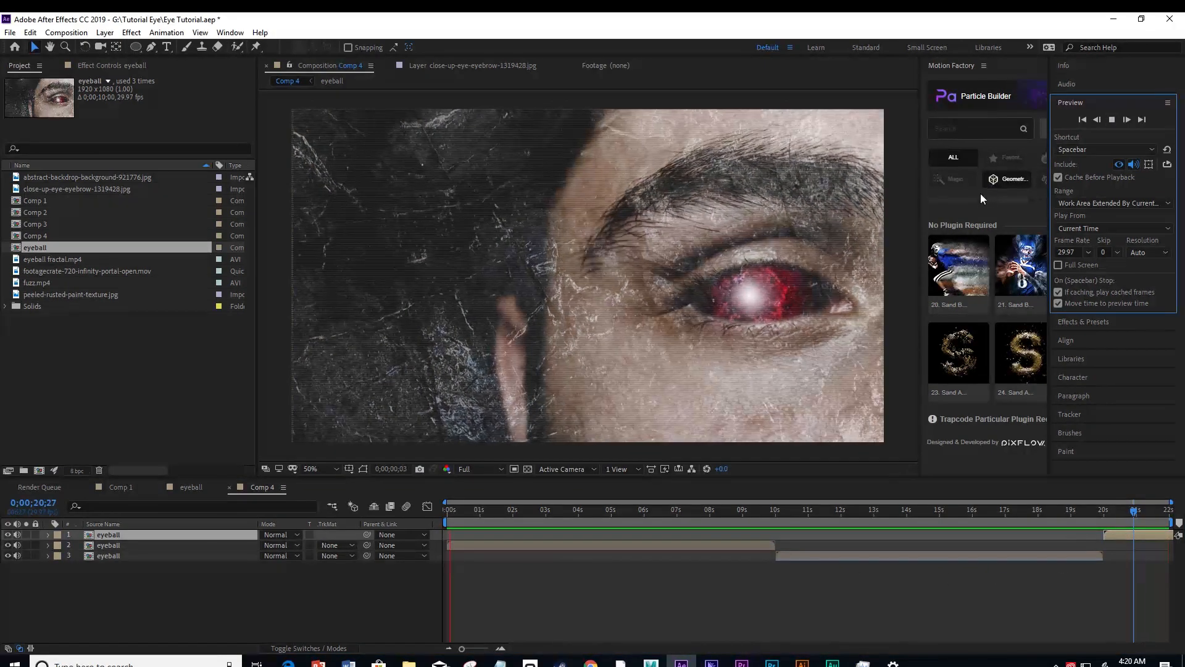
{"action": "left_click", "coordinate": [1126, 512]}
{"action": "left_click", "coordinate": [1111, 119]}
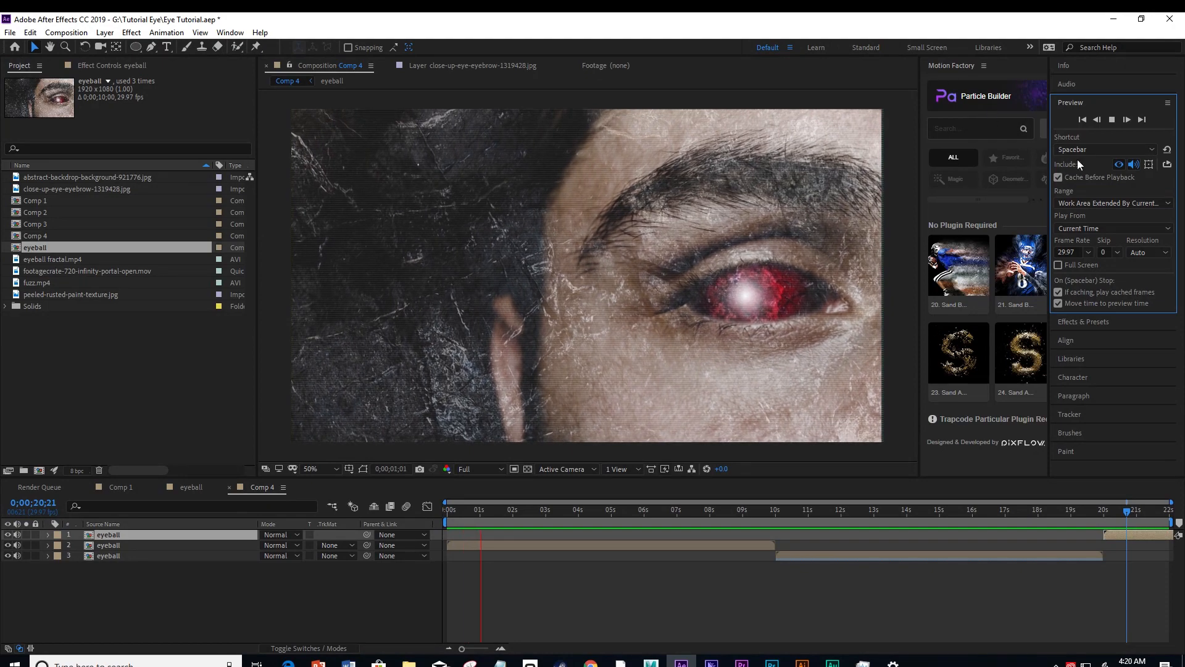
{"action": "left_click", "coordinate": [1113, 119]}
Delete the third eyeball layer that starts at about 20 seconds.
{"action": "left_click", "coordinate": [1117, 535]}
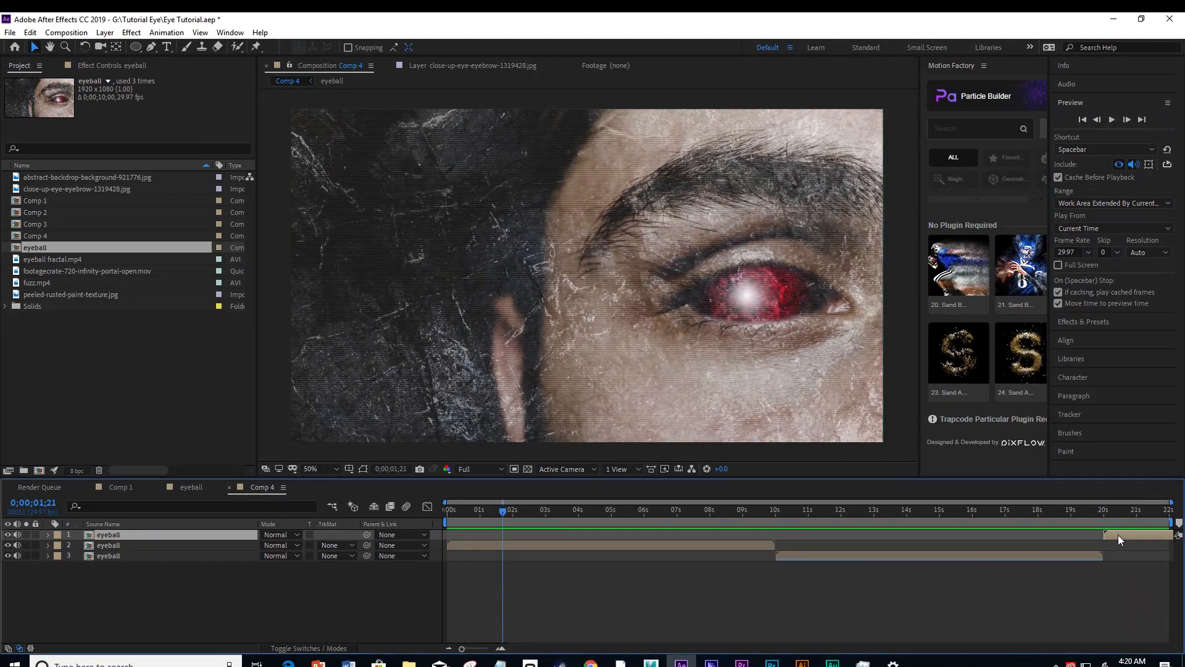
{"action": "key", "text": "Delete"}
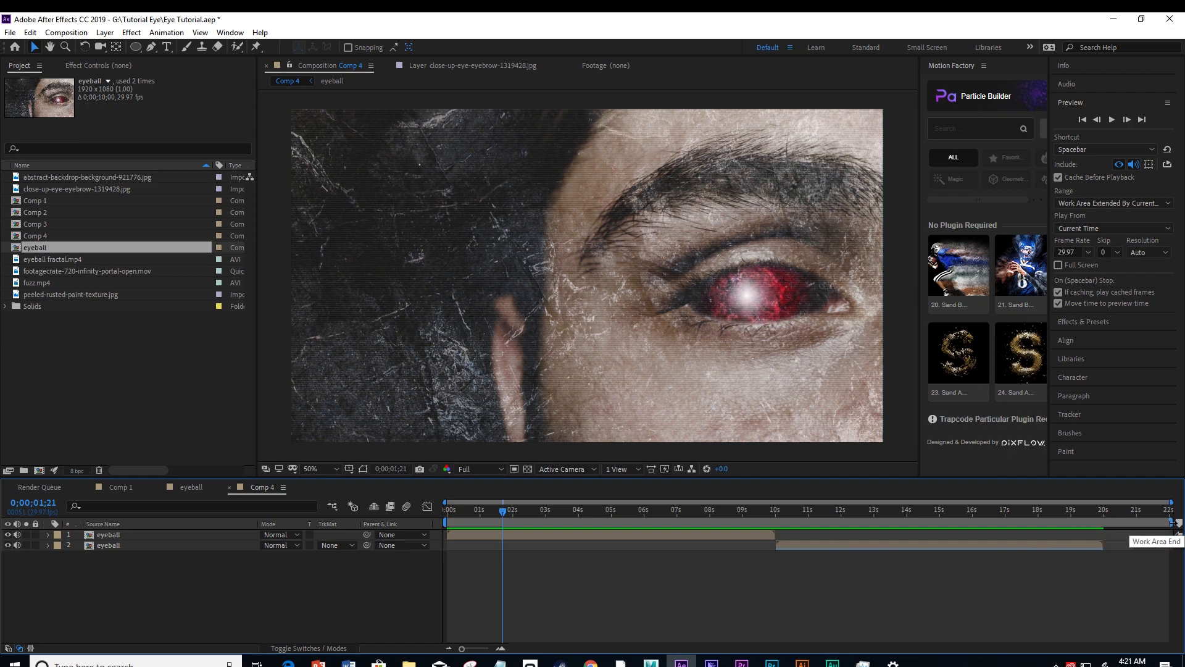
End the work area at 0;00;19;29, where the reversed eyeball layer ends, and trim the composition to the work area.
{"action": "left_click", "coordinate": [1103, 513]}
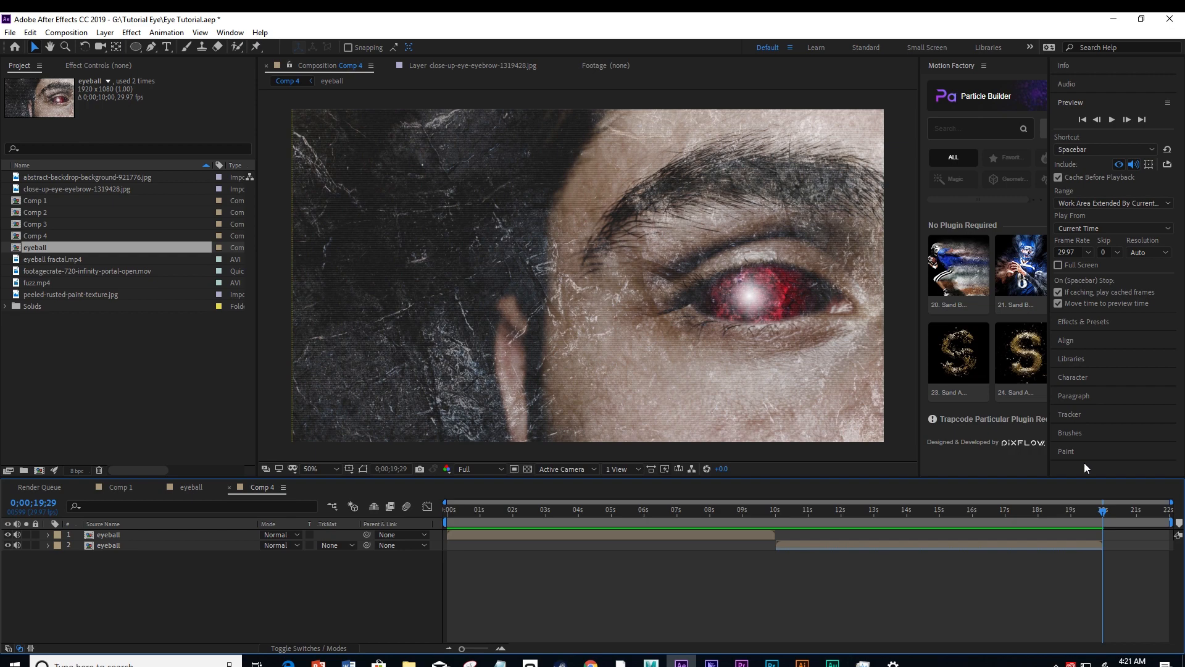
{"action": "key", "text": "n"}
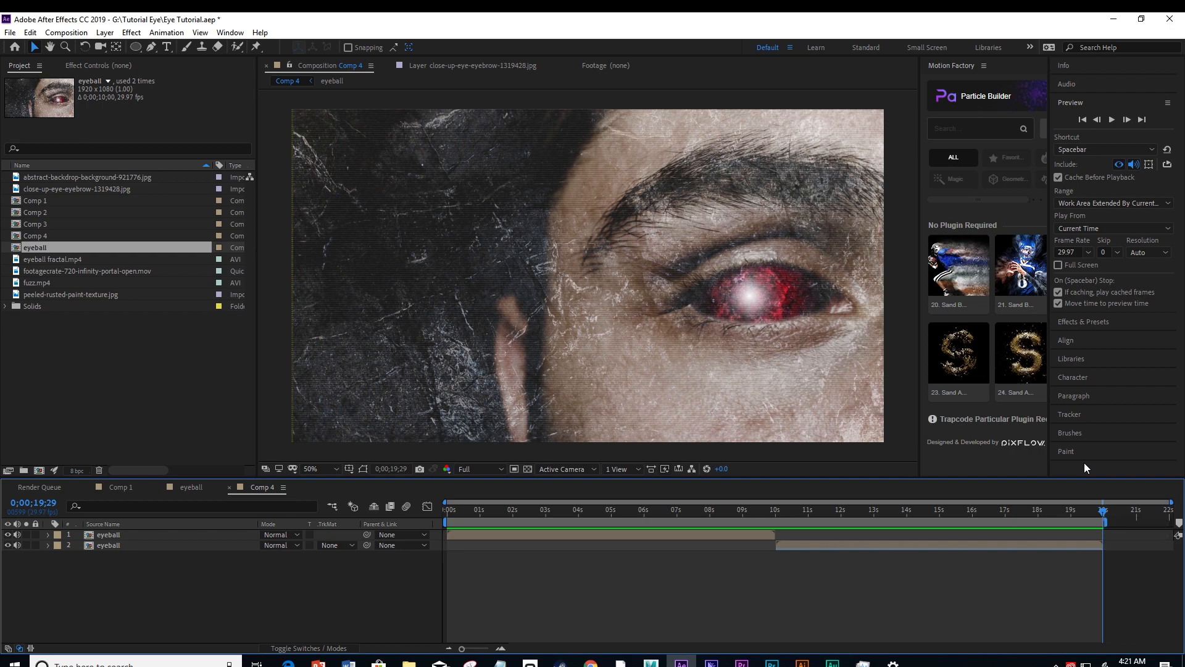
{"action": "right_click", "coordinate": [1093, 522]}
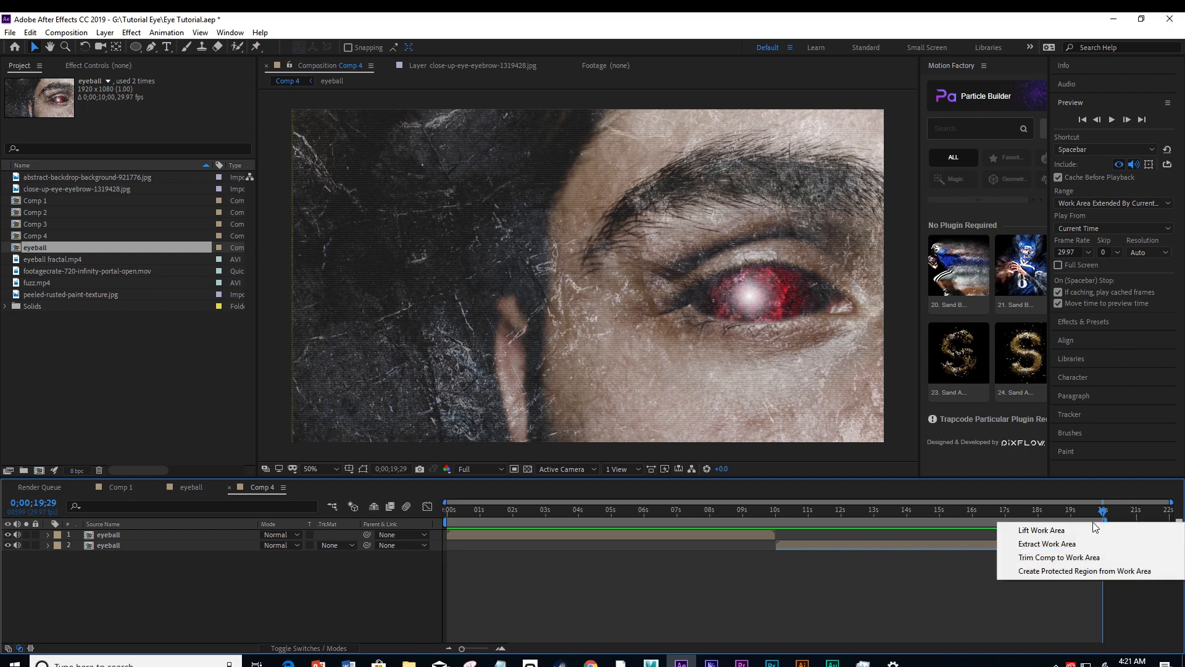
{"action": "left_click", "coordinate": [1082, 558]}
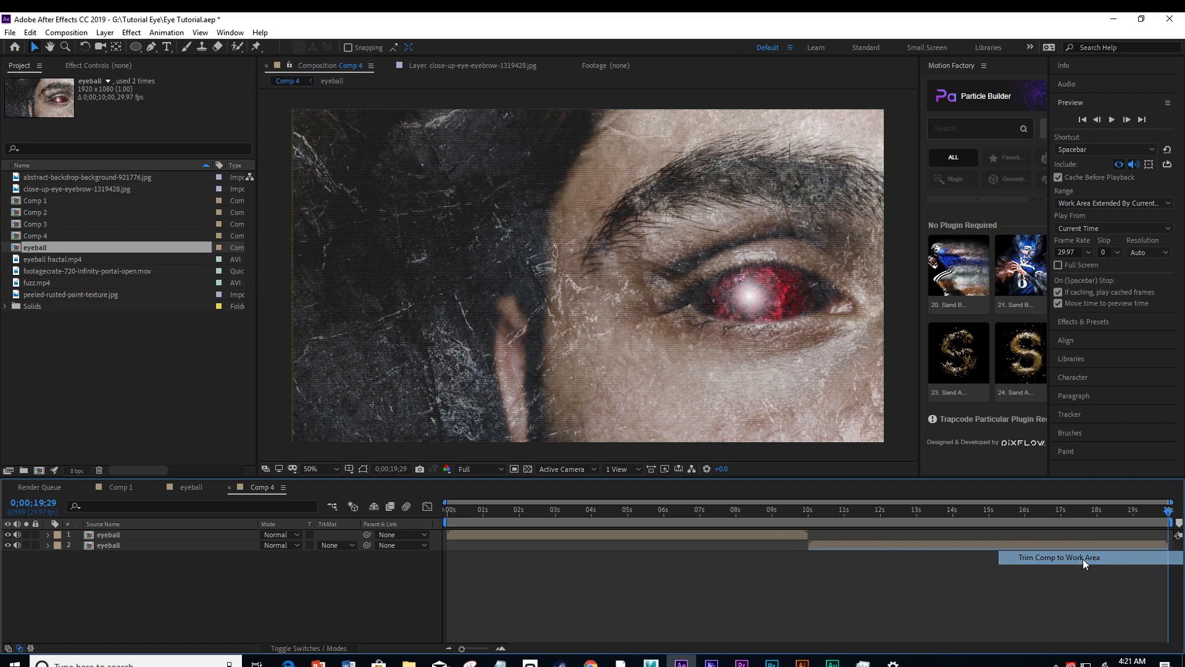
Preview the trimmed composition from about 0;00;18;26 through the loop point back to the start, and stop playback.
{"action": "left_click_drag", "start_coordinate": [1171, 513], "coordinate": [1129, 516]}
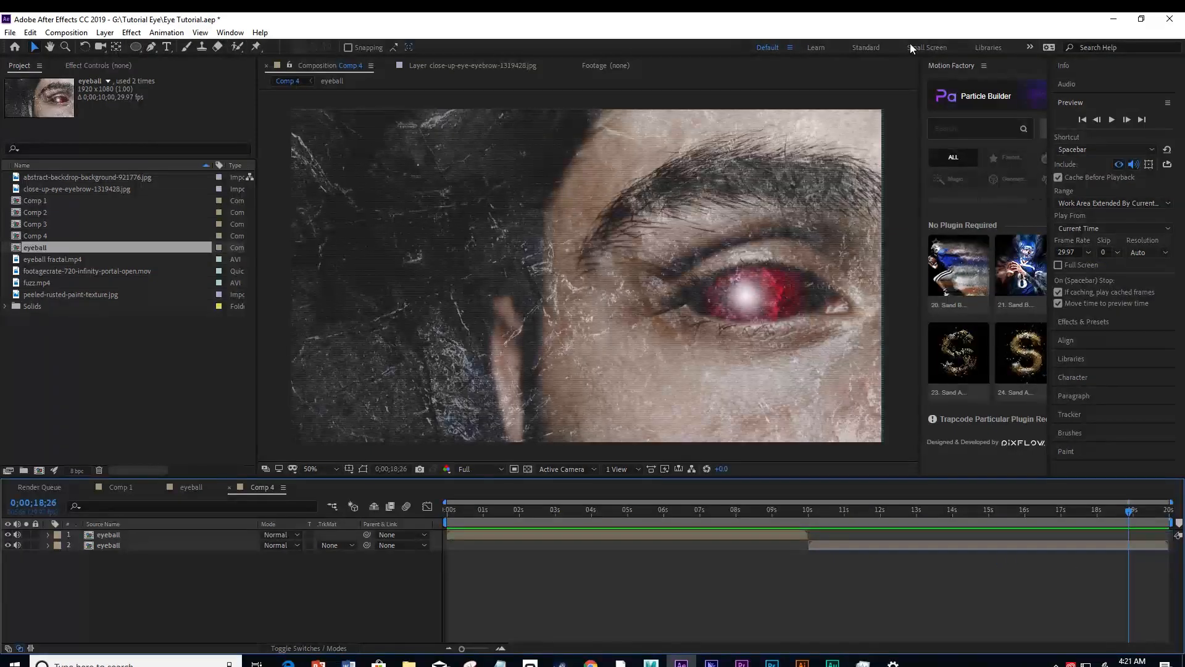
{"action": "left_click", "coordinate": [1112, 120]}
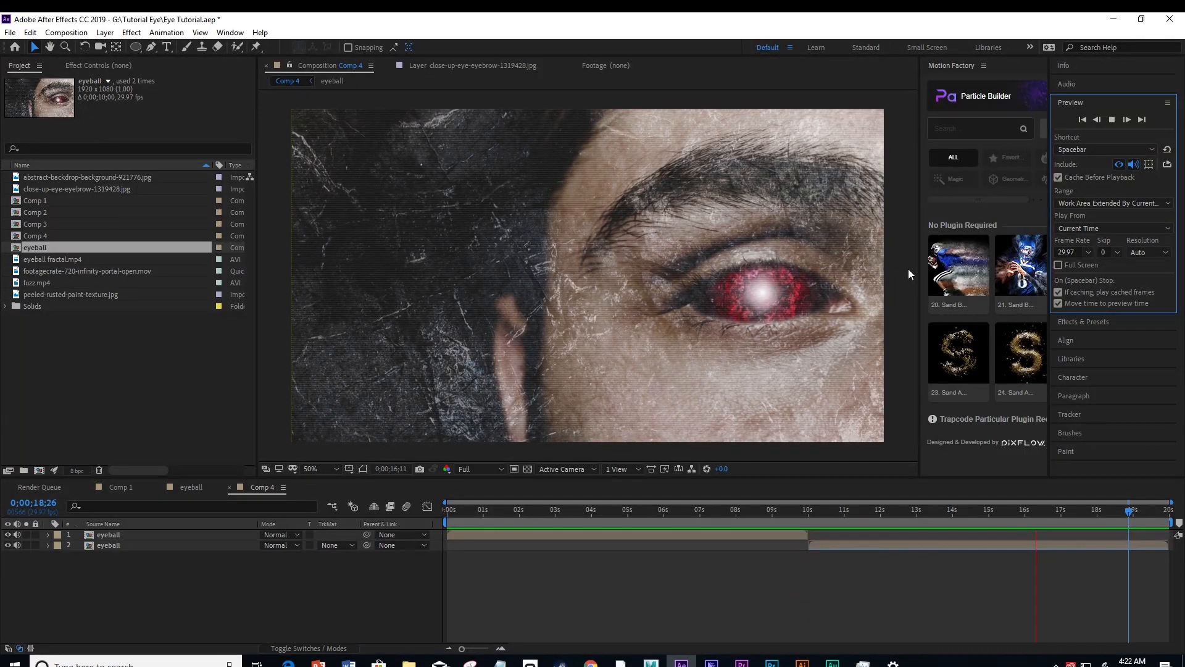
{"action": "left_click", "coordinate": [909, 269]}
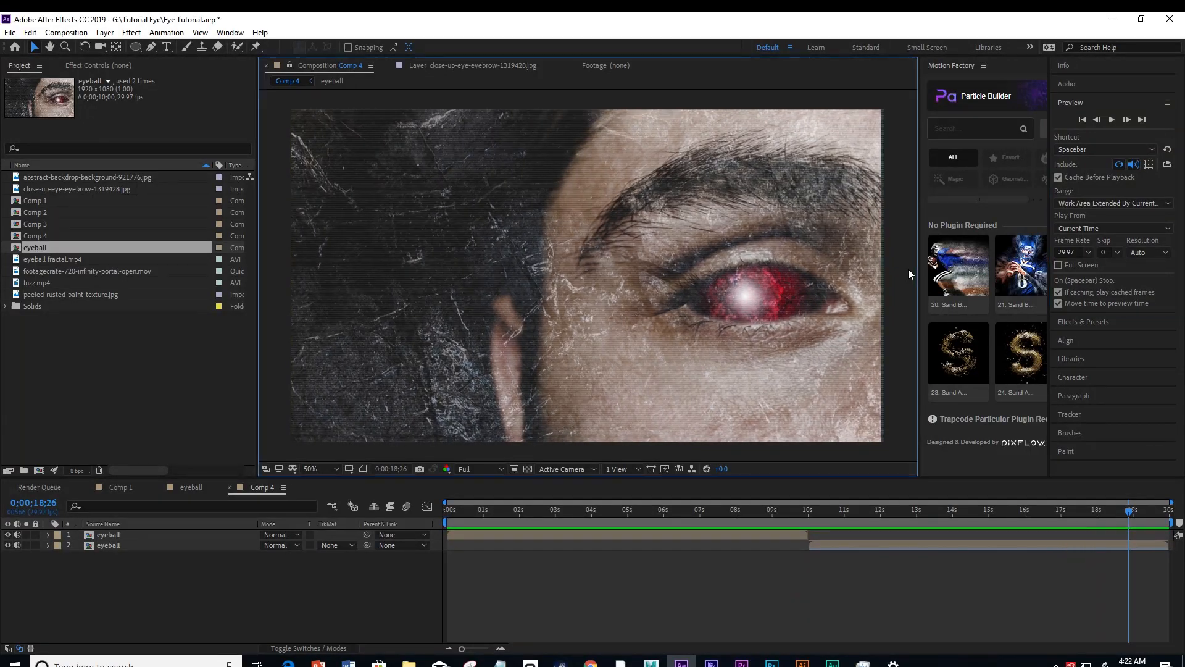